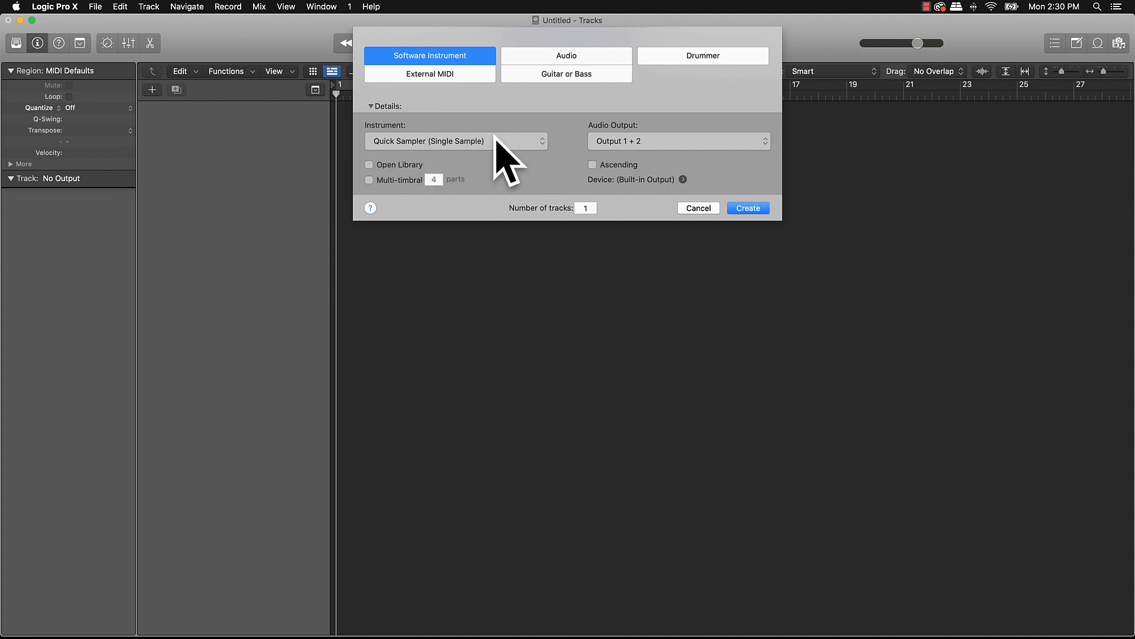
Create one software instrument track with a stereo Quick Sampler (Single Sample) as its instrument.
{"action": "left_click", "coordinate": [471, 143]}
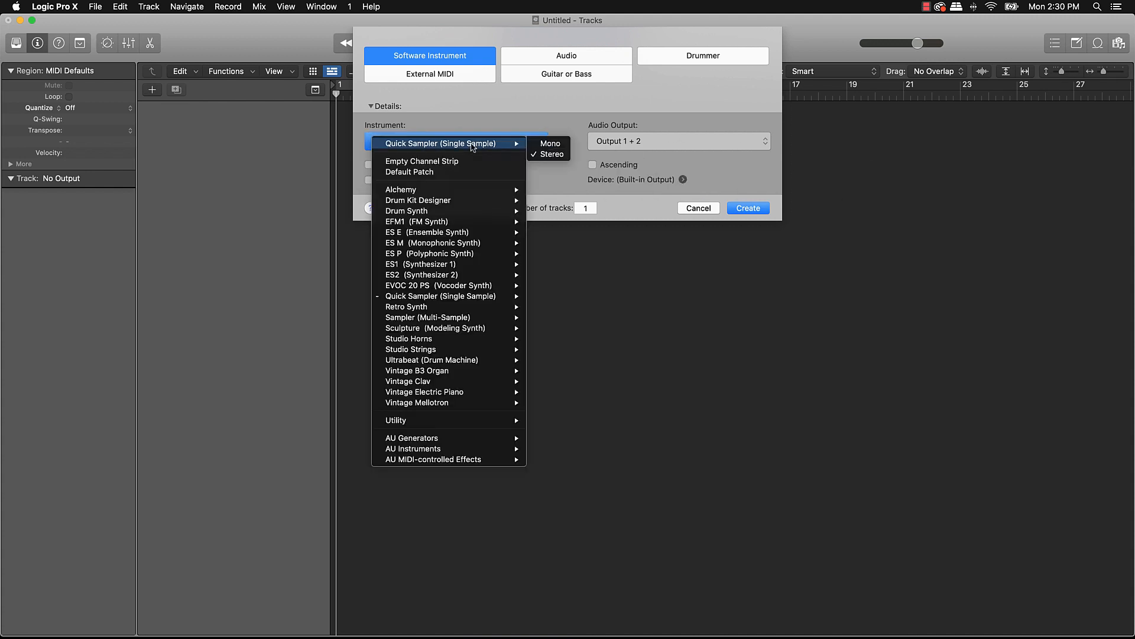
{"action": "left_click", "coordinate": [436, 123]}
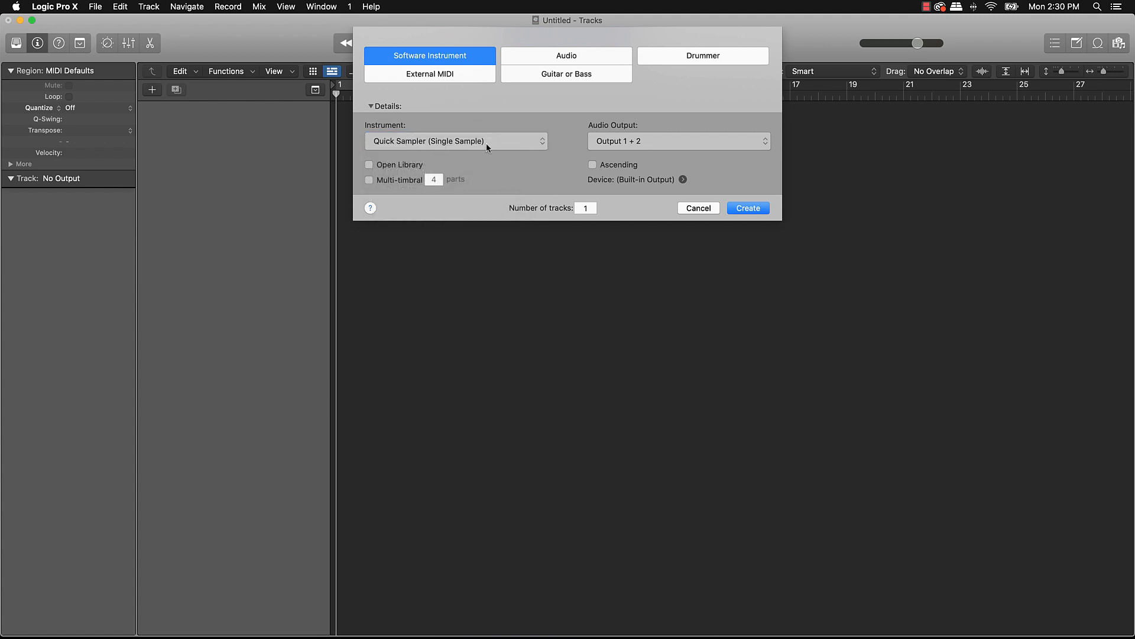
{"action": "left_click", "coordinate": [458, 147]}
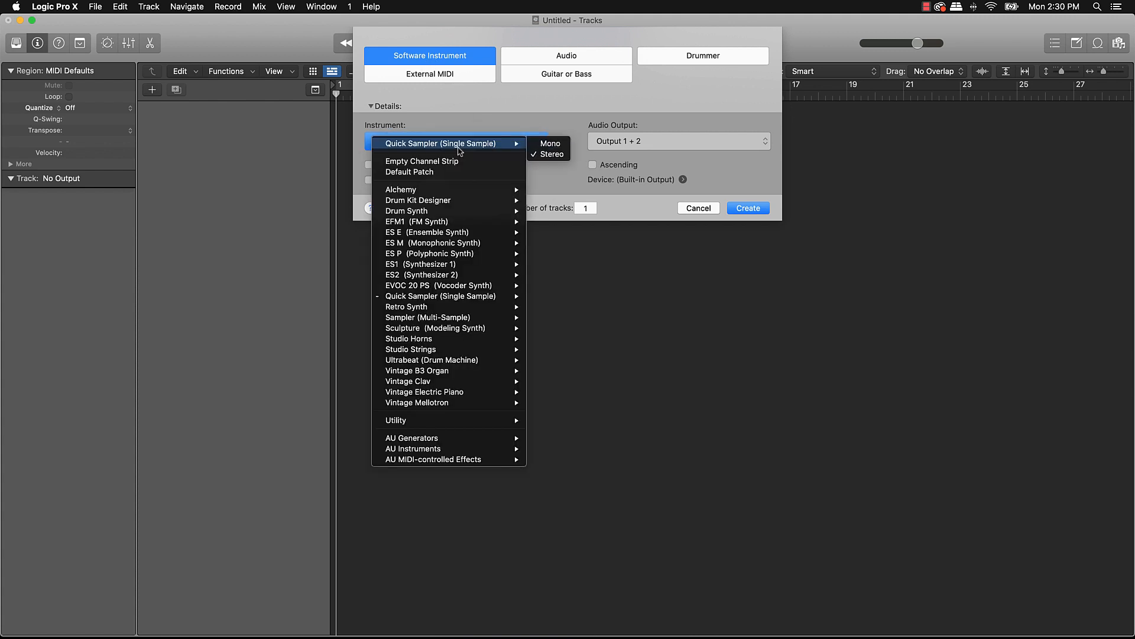
{"action": "mouse_move", "coordinate": [517, 295]}
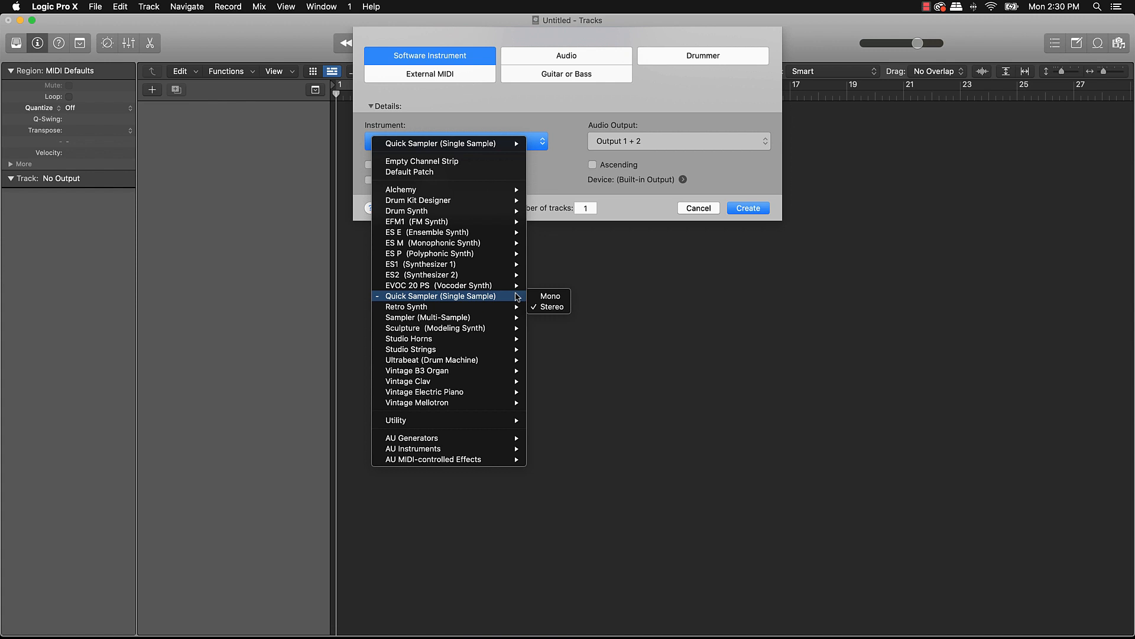
{"action": "left_click", "coordinate": [551, 306]}
{"action": "left_click", "coordinate": [746, 208]}
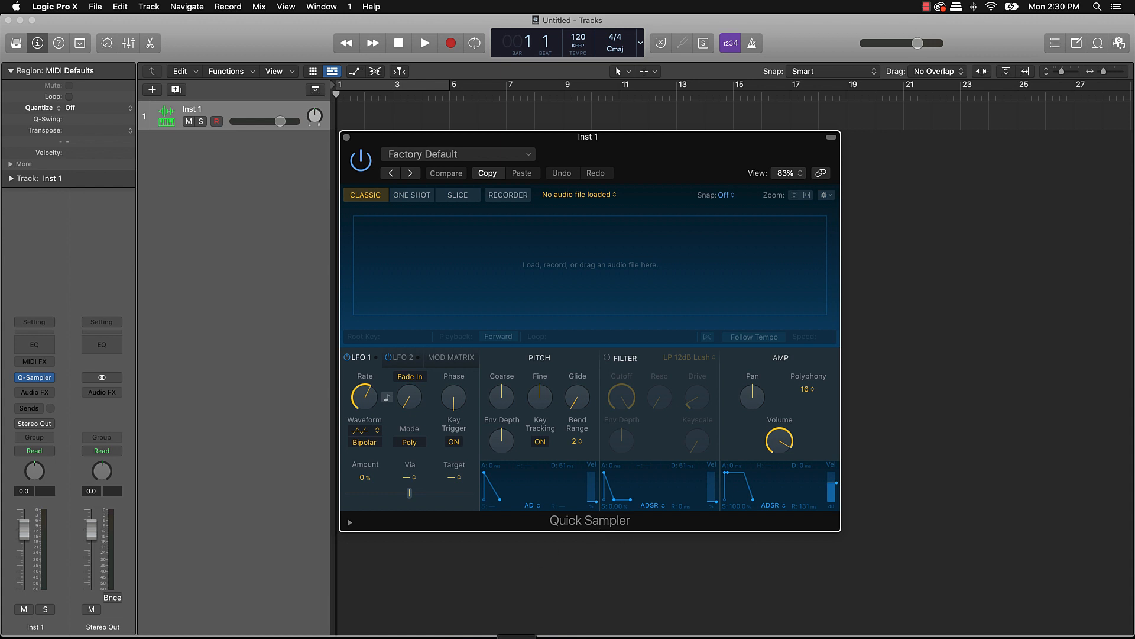
Switch to Splice and search the samples for "vox".
{"action": "left_click", "coordinate": [517, 637]}
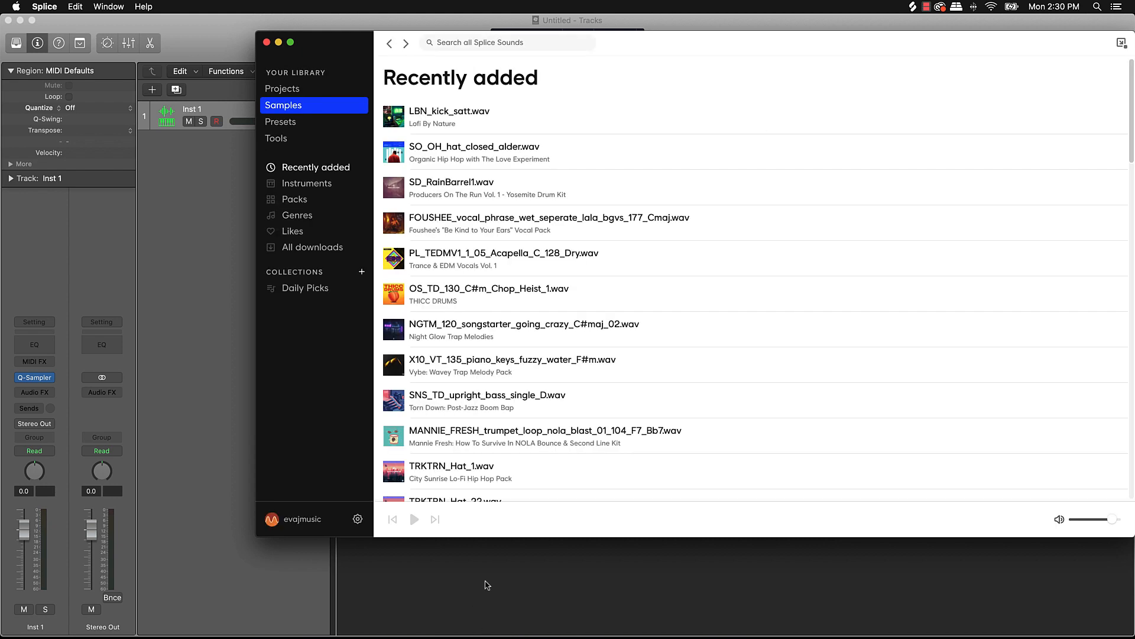
{"action": "left_click", "coordinate": [476, 43]}
{"action": "type", "text": "vox"}
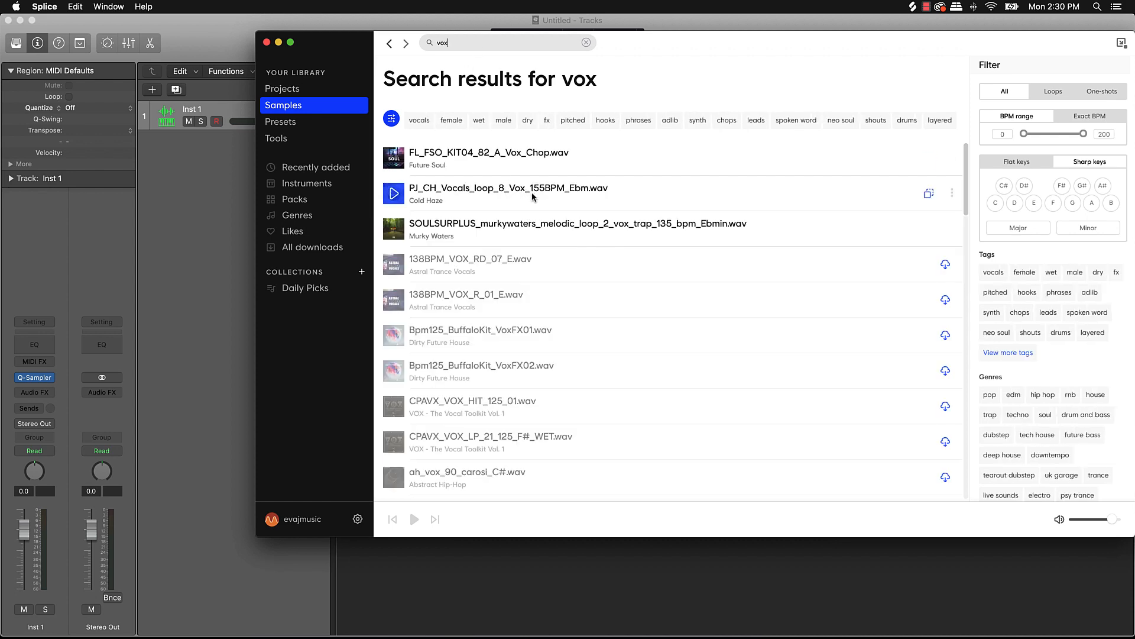
Audition several vocal samples in the vox results at a raised system volume, including RARE_Love_vocals_Amin_phrase_123_oneshot.wav.
{"action": "scroll", "coordinate": [466, 267], "scroll_direction": "down", "scroll_amount": 10}
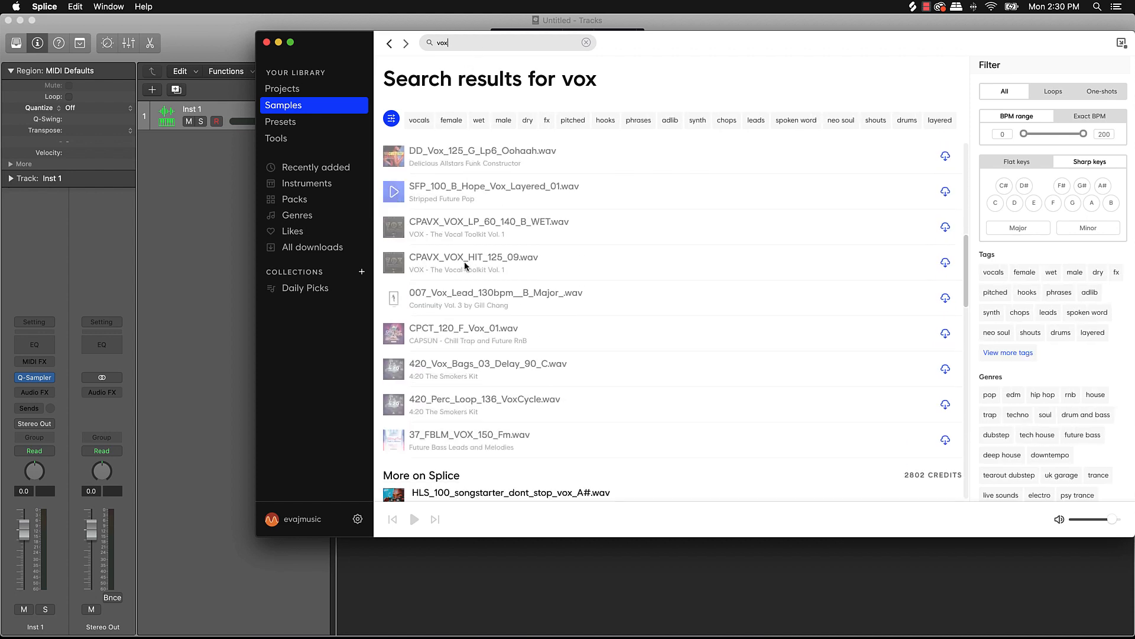
{"action": "scroll", "coordinate": [467, 267], "scroll_direction": "up", "scroll_amount": 1}
{"action": "left_click", "coordinate": [395, 249]}
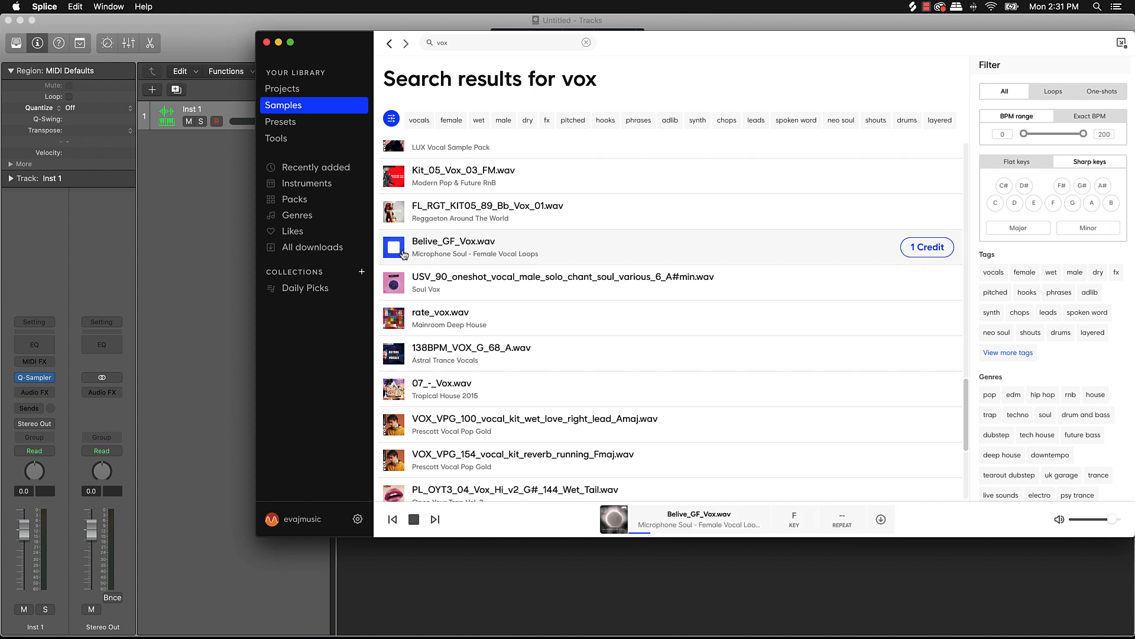
{"action": "left_click", "coordinate": [397, 286]}
{"action": "key", "text": "XF86AudioRaiseVolume"}
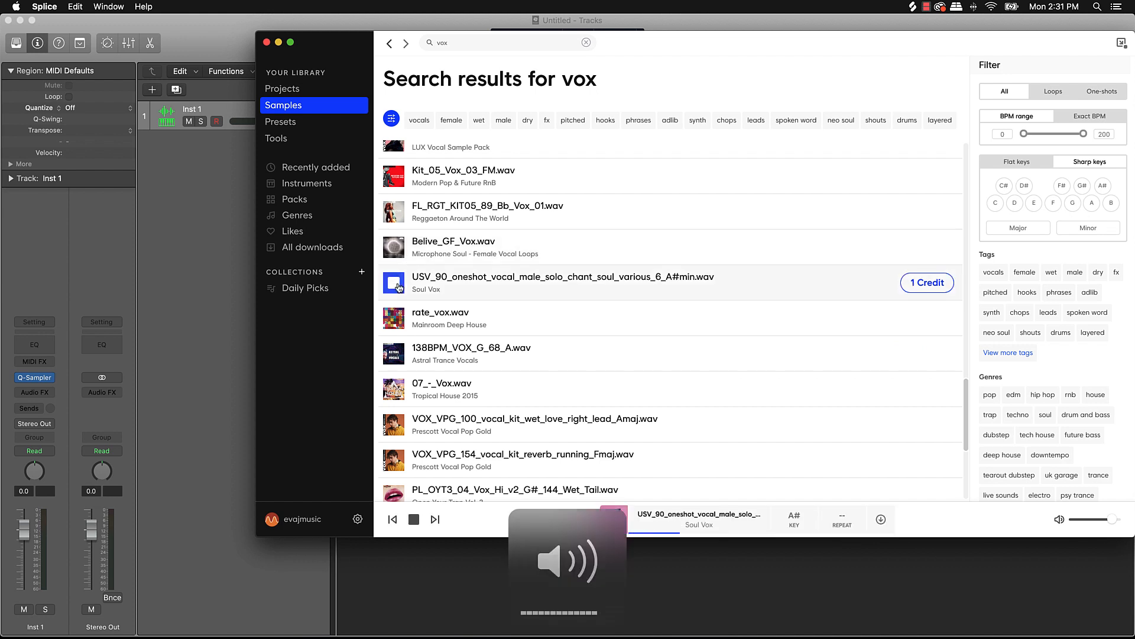
{"action": "left_click", "coordinate": [395, 220]}
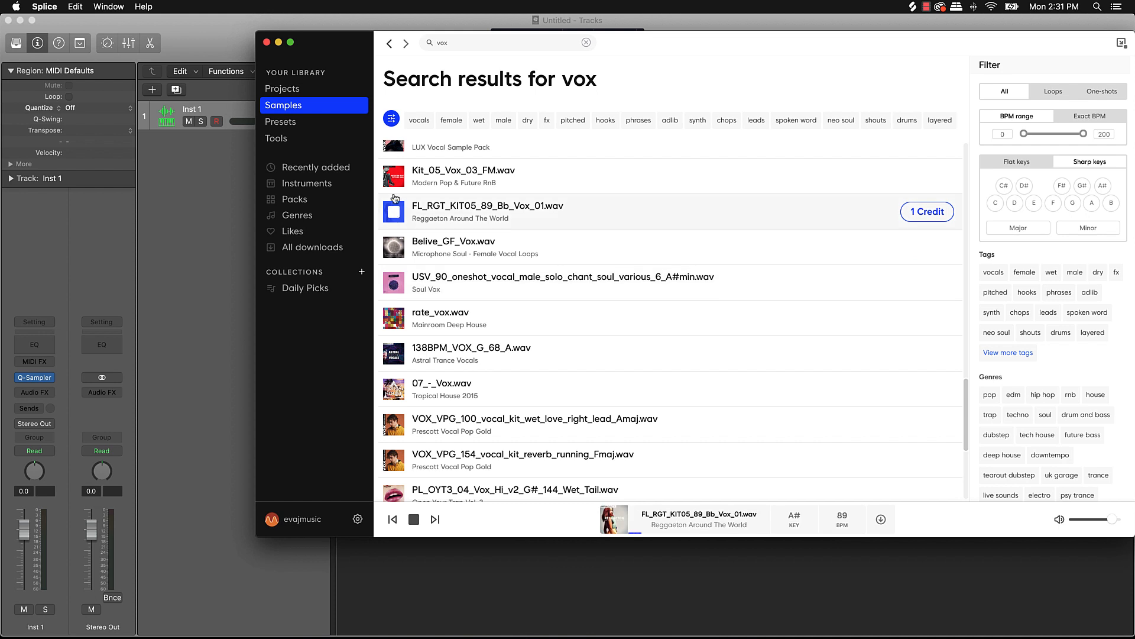
{"action": "left_click", "coordinate": [394, 175]}
{"action": "scroll", "coordinate": [394, 182], "scroll_direction": "up", "scroll_amount": 2}
{"action": "left_click", "coordinate": [394, 198]}
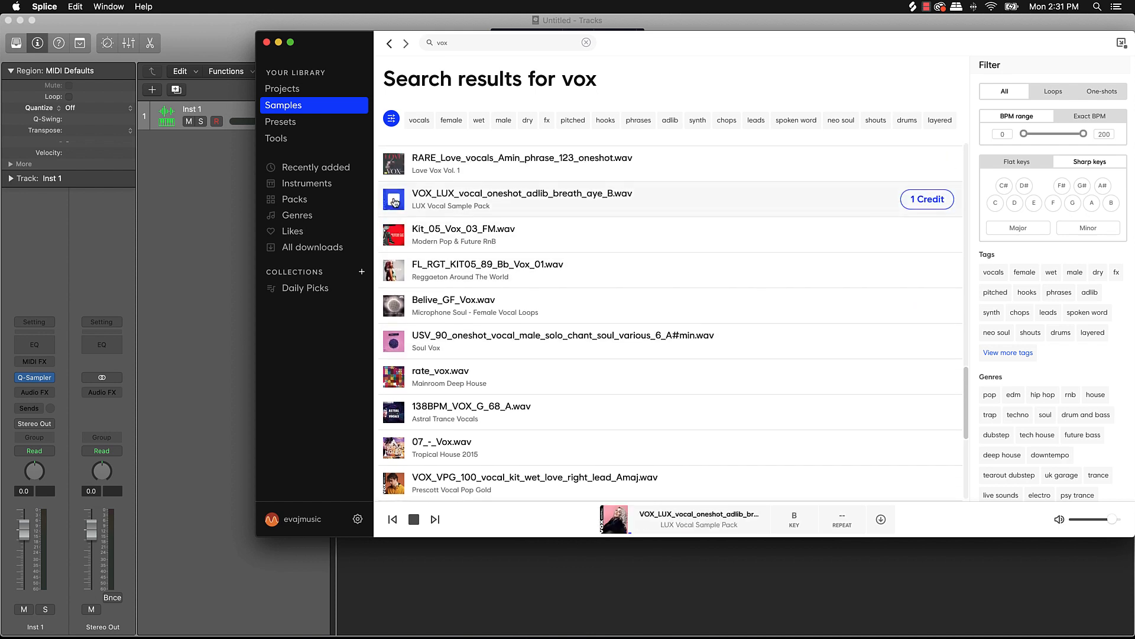
{"action": "left_click", "coordinate": [395, 165]}
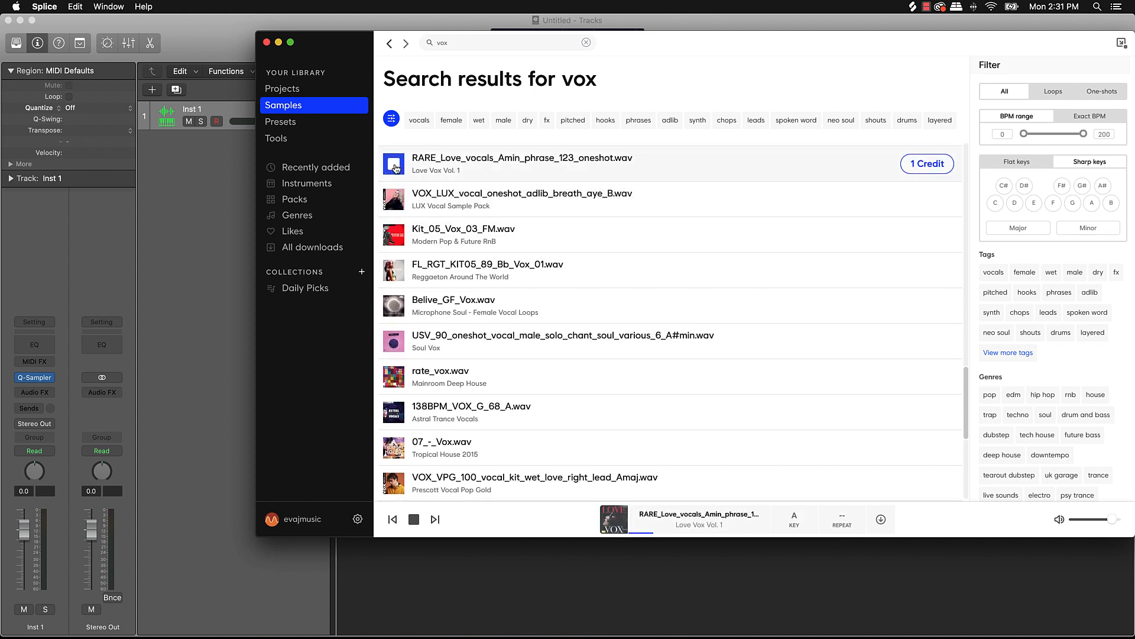
{"action": "scroll", "coordinate": [395, 168], "scroll_direction": "up", "scroll_amount": 2}
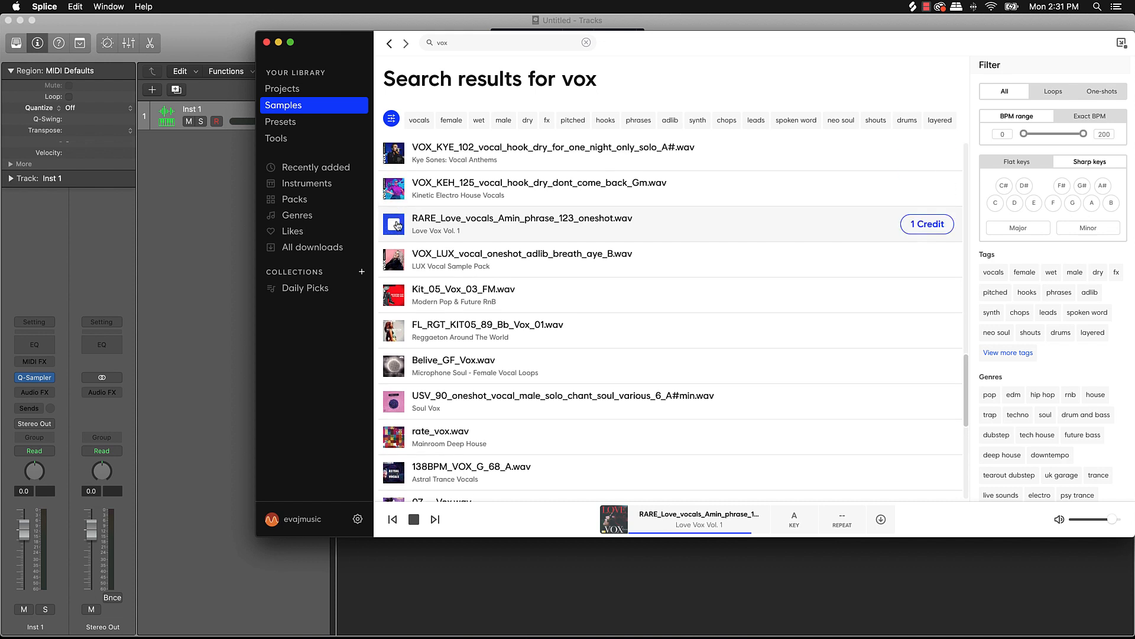
{"action": "left_click", "coordinate": [395, 229]}
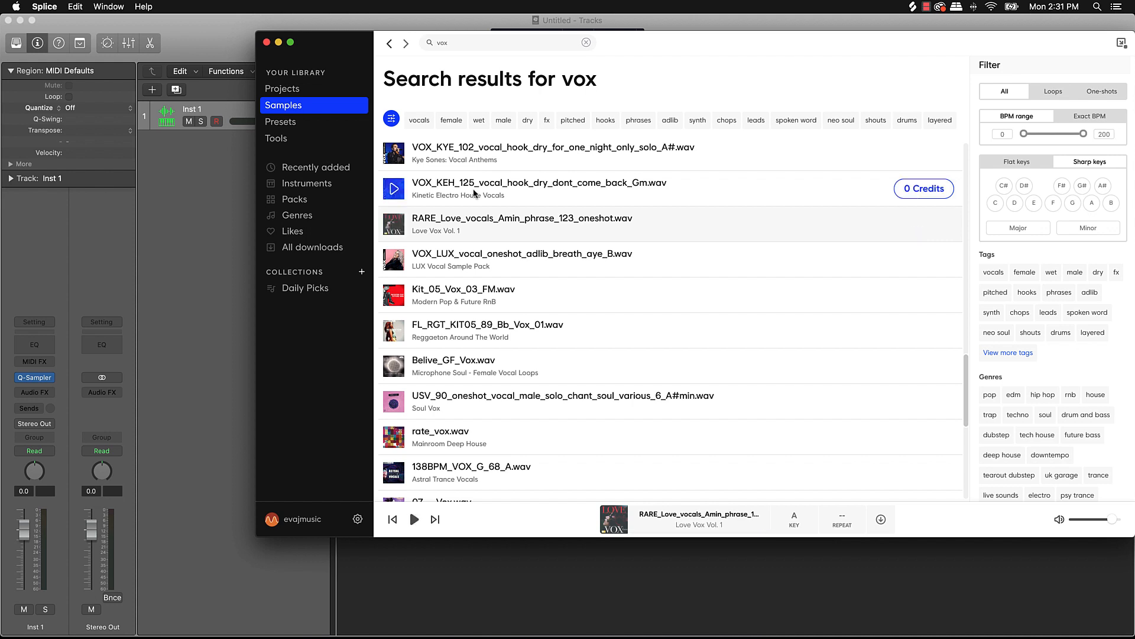
Download RARE_Love_vocals_Amin_phrase_123_oneshot.wav and load it into Quick Sampler on the Inst 1 track, closing both windows.
{"action": "left_click", "coordinate": [928, 225]}
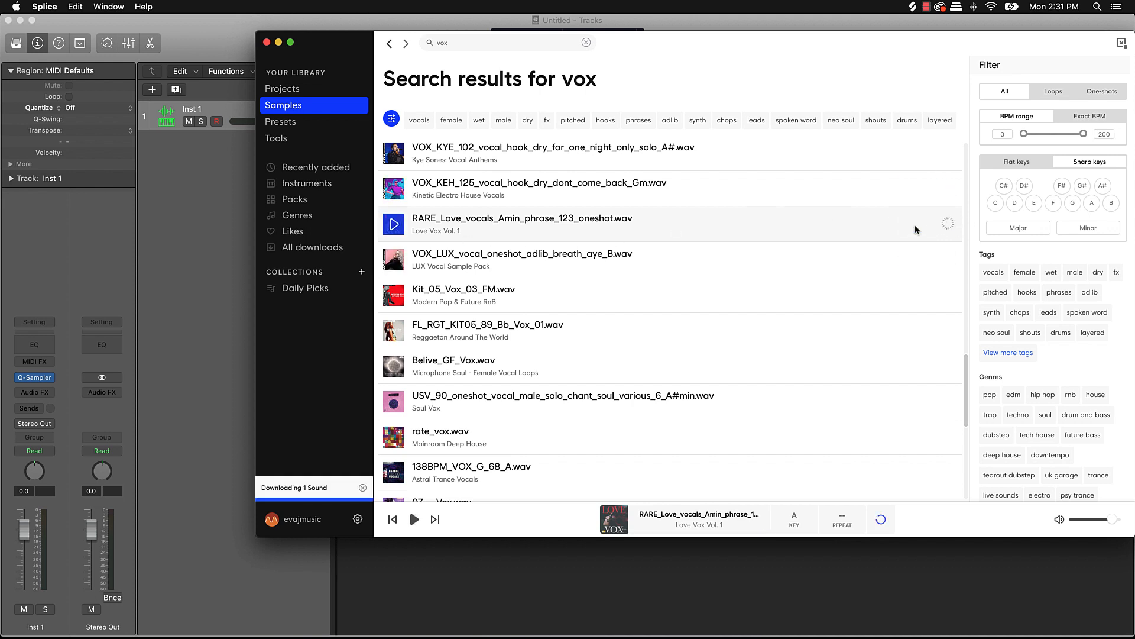
{"action": "left_click_drag", "start_coordinate": [368, 45], "coordinate": [775, 61]}
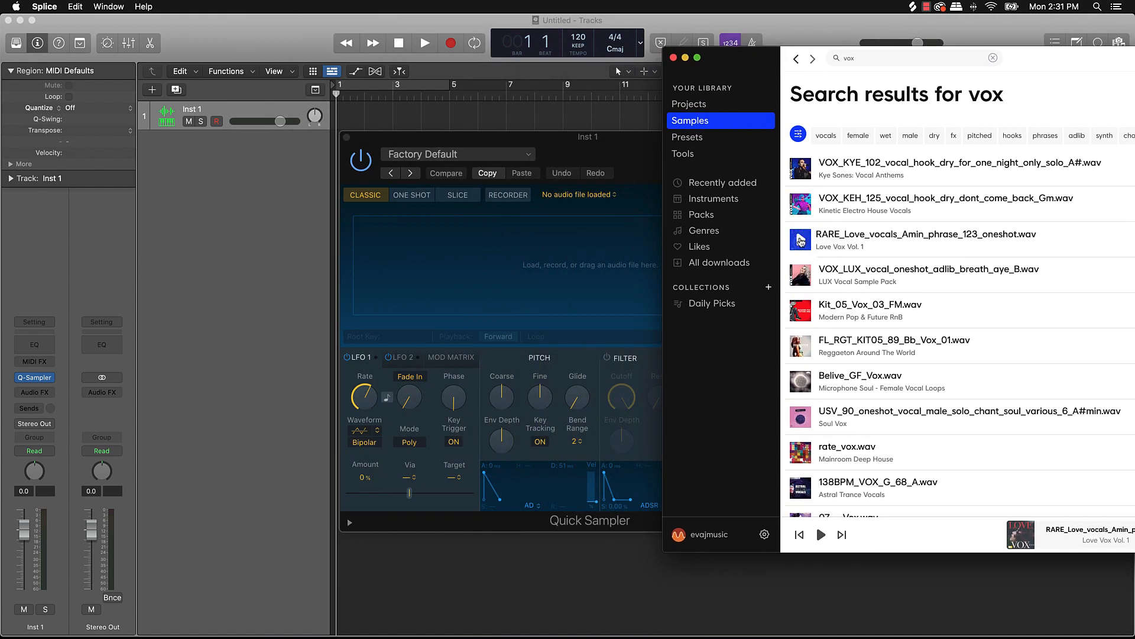
{"action": "left_click", "coordinate": [801, 240]}
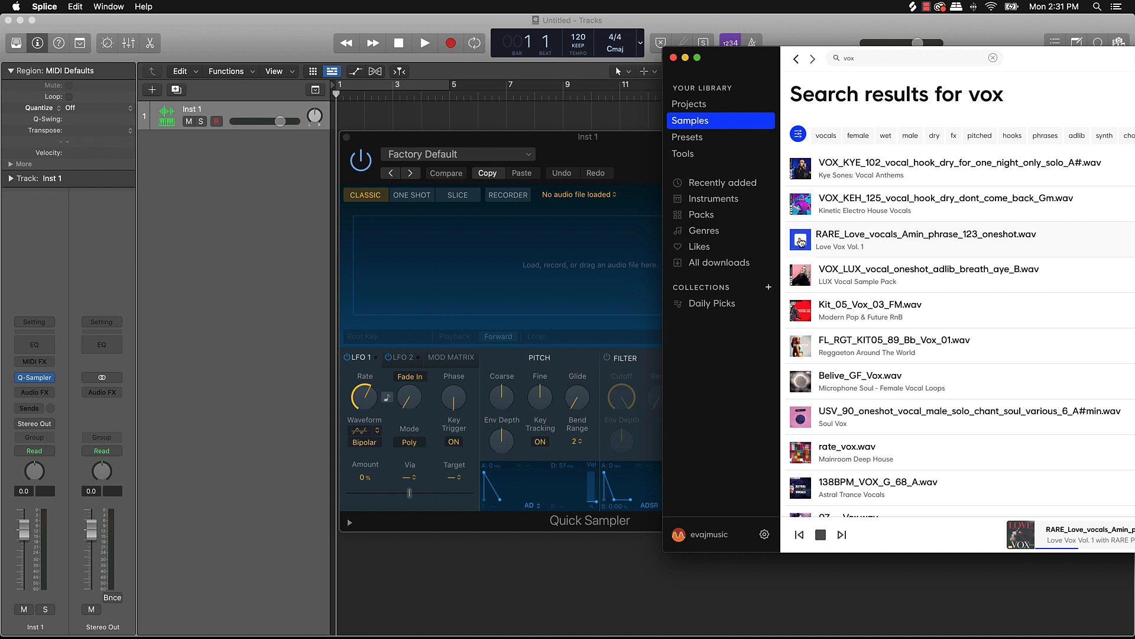
{"action": "left_click_drag", "start_coordinate": [801, 240], "coordinate": [441, 253]}
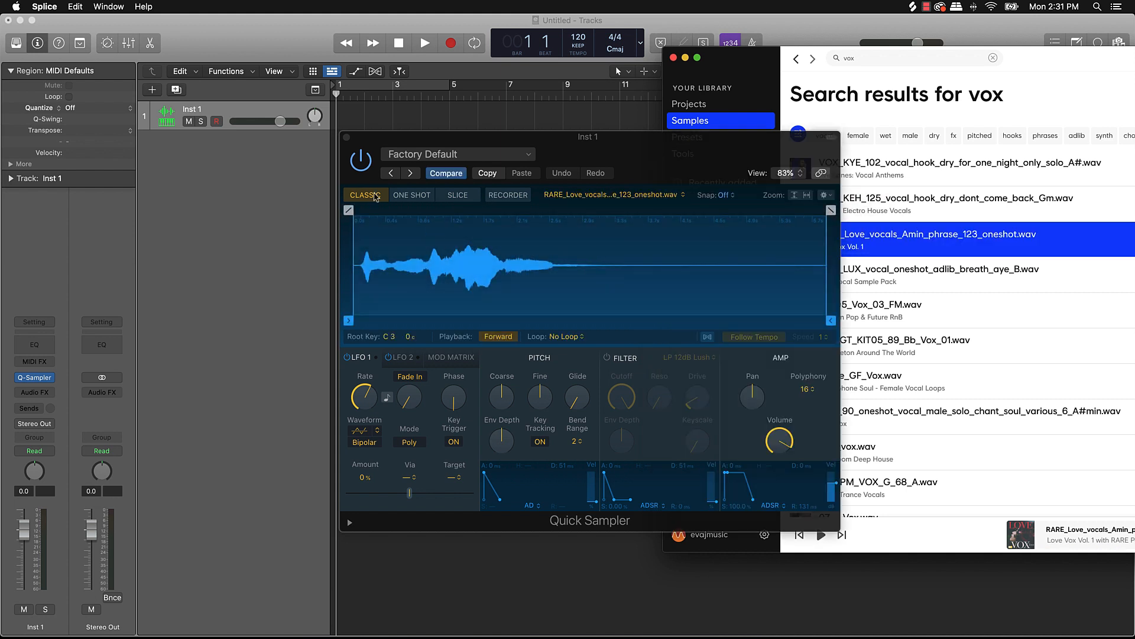
{"action": "left_click", "coordinate": [347, 137]}
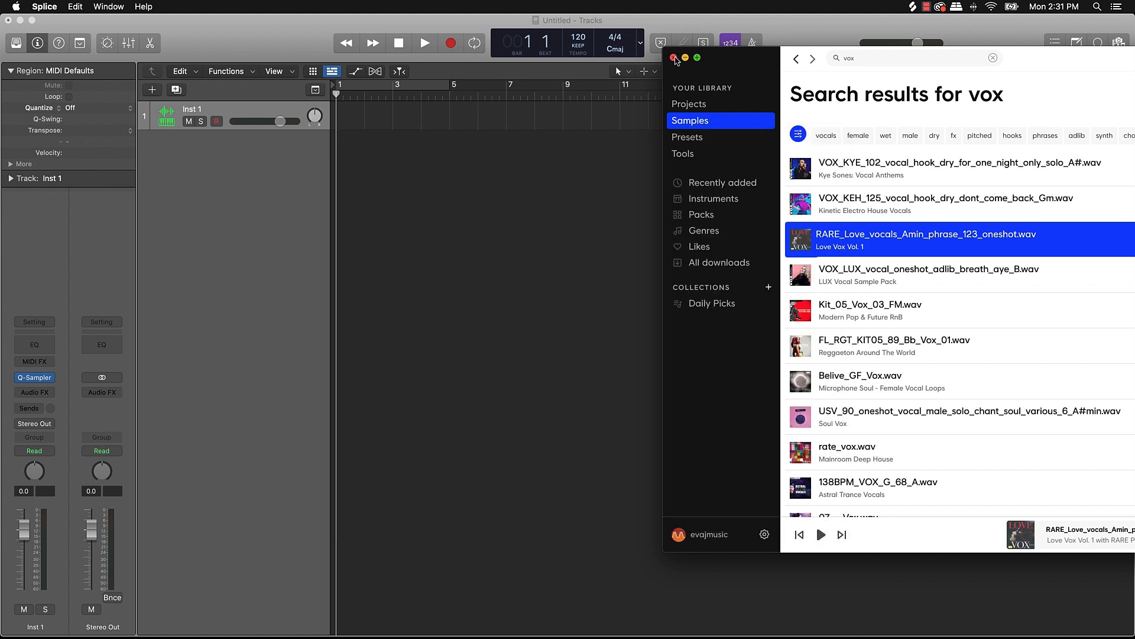
{"action": "left_click", "coordinate": [674, 57]}
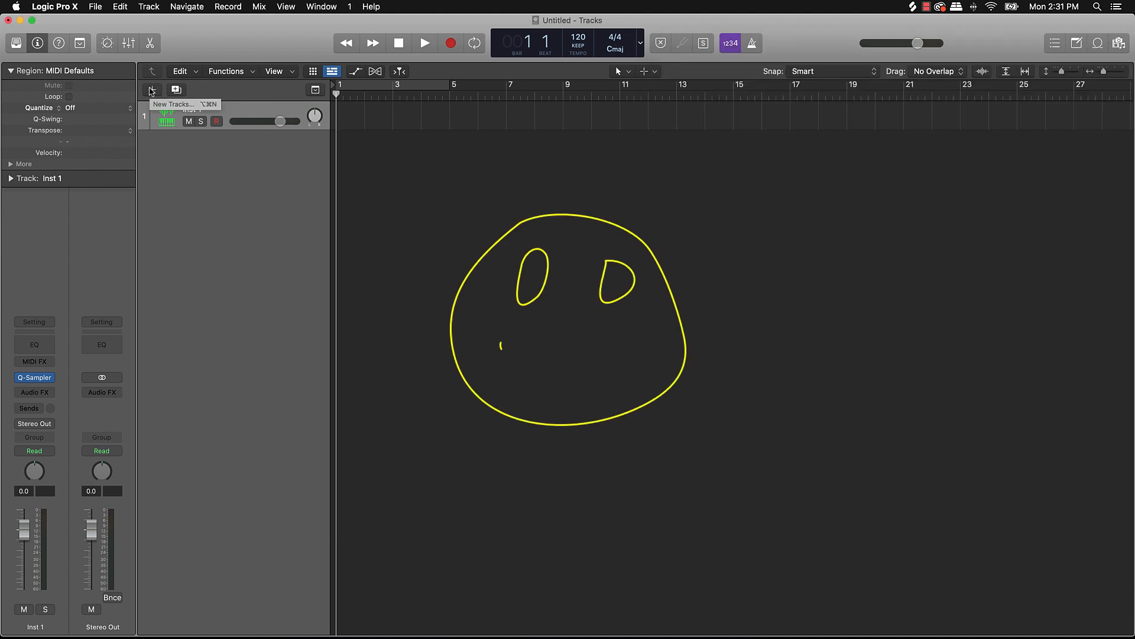
Add a second software instrument track with a stereo Alchemy as its instrument.
{"action": "left_click", "coordinate": [152, 90]}
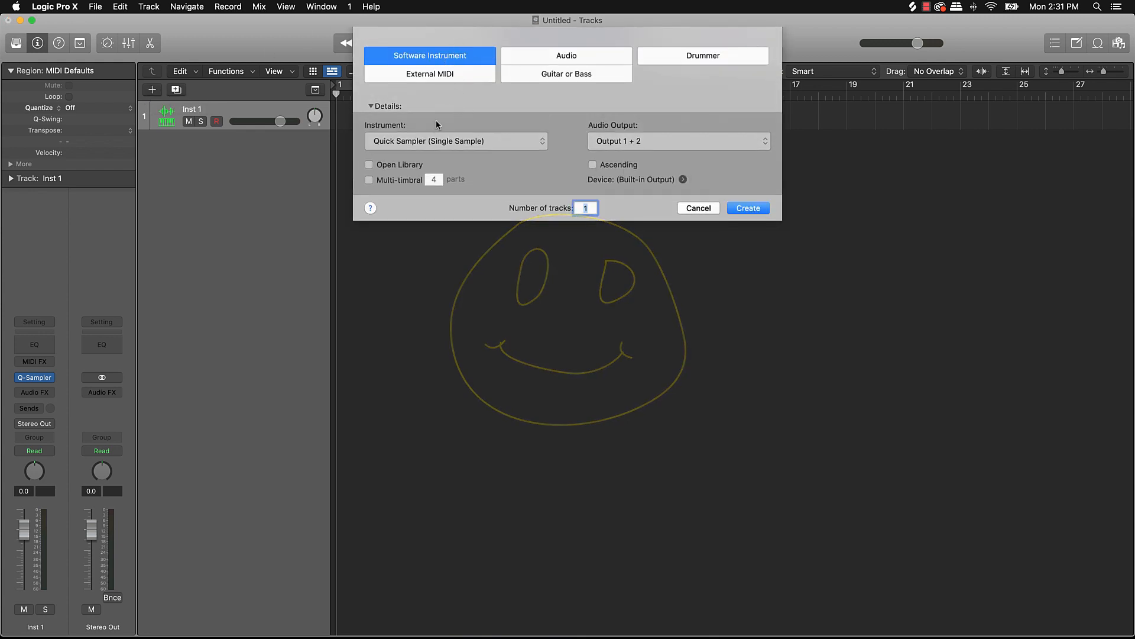
{"action": "left_click", "coordinate": [437, 147]}
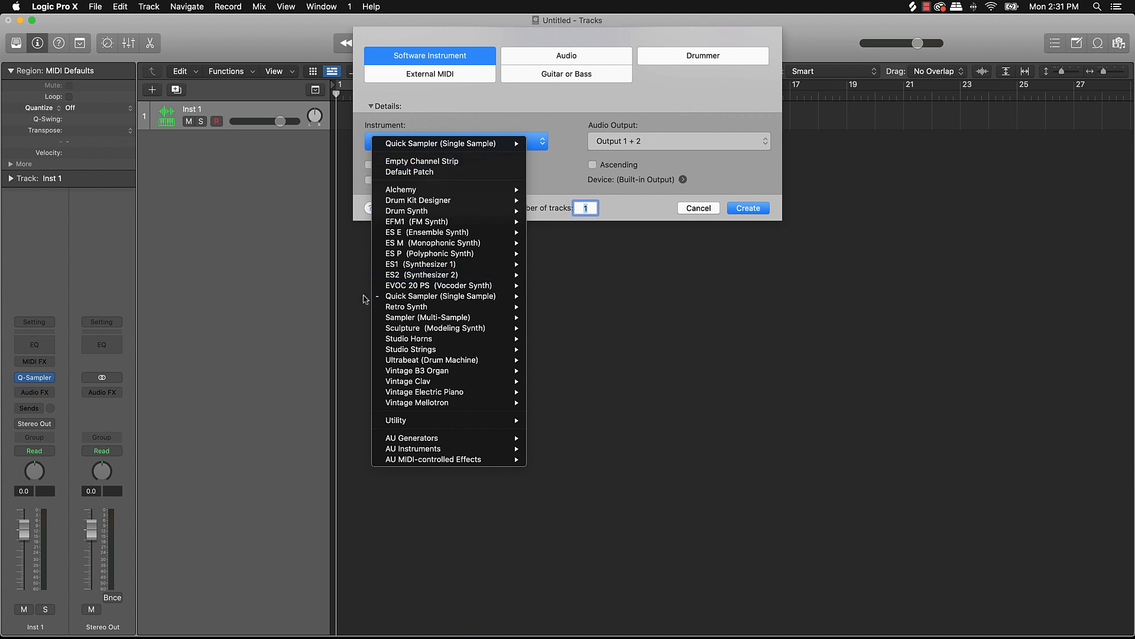
{"action": "mouse_move", "coordinate": [485, 451]}
{"action": "mouse_move", "coordinate": [580, 471]}
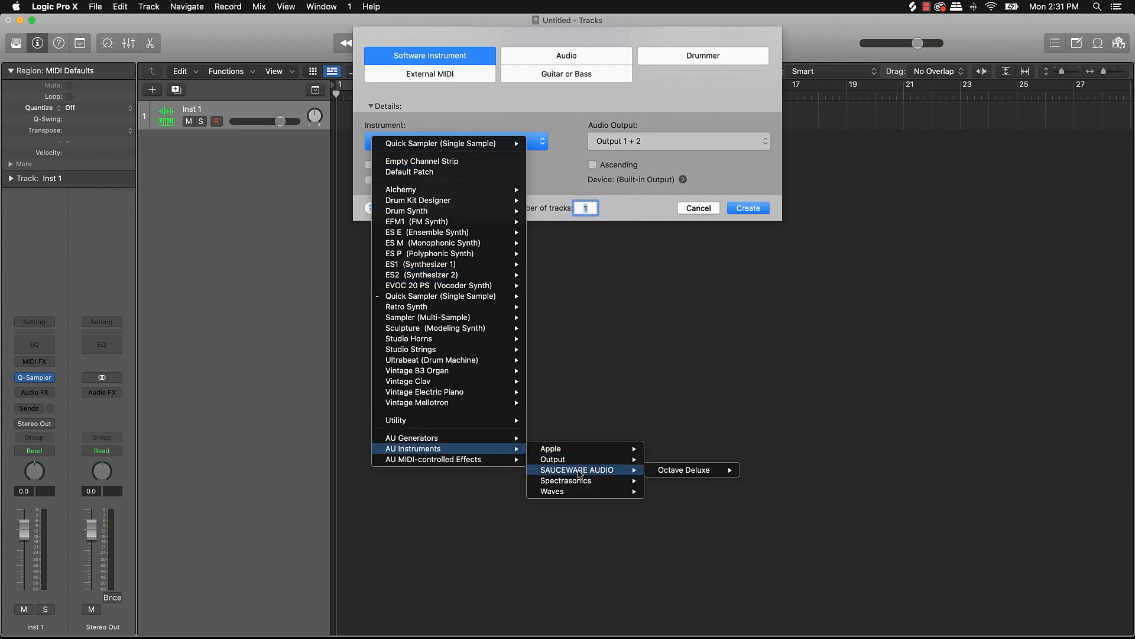
{"action": "mouse_move", "coordinate": [454, 189]}
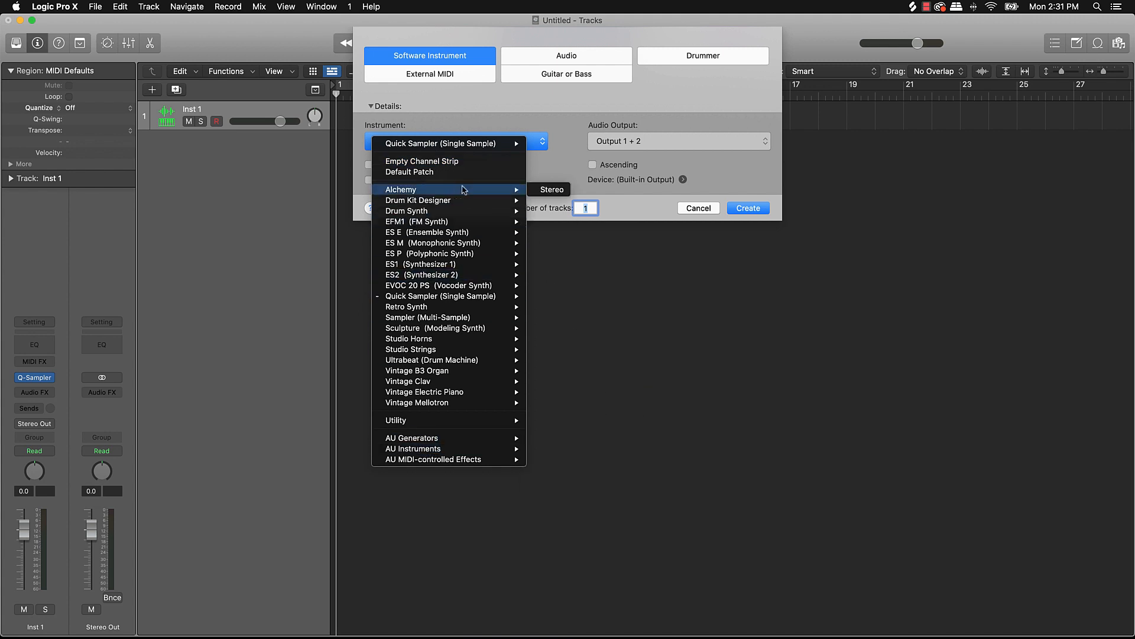
{"action": "left_click", "coordinate": [545, 191]}
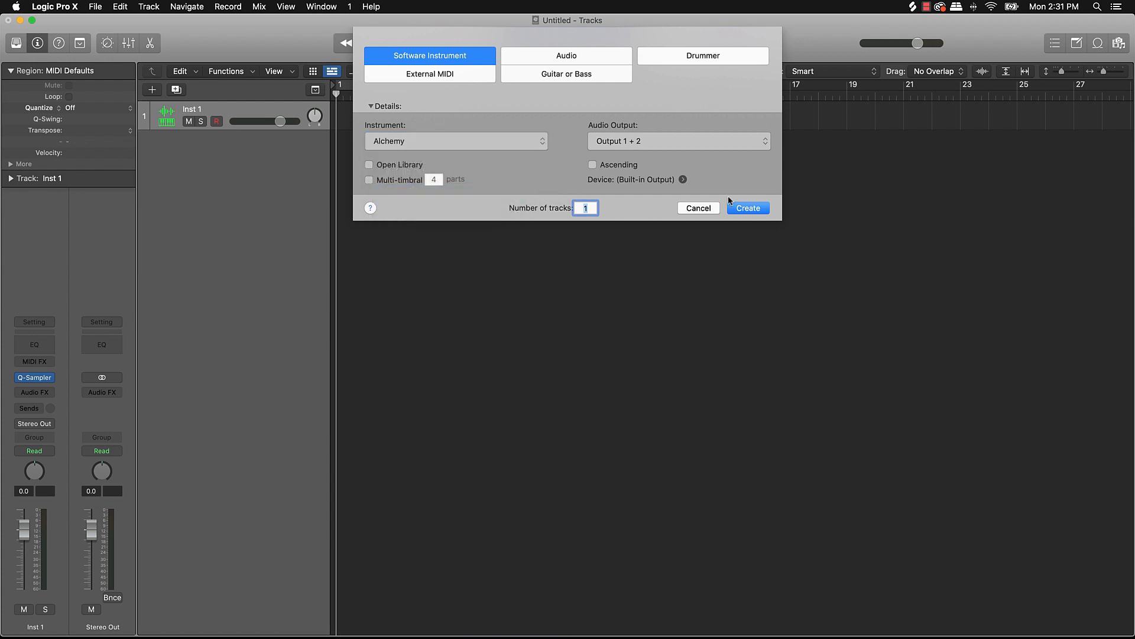
{"action": "left_click", "coordinate": [747, 209]}
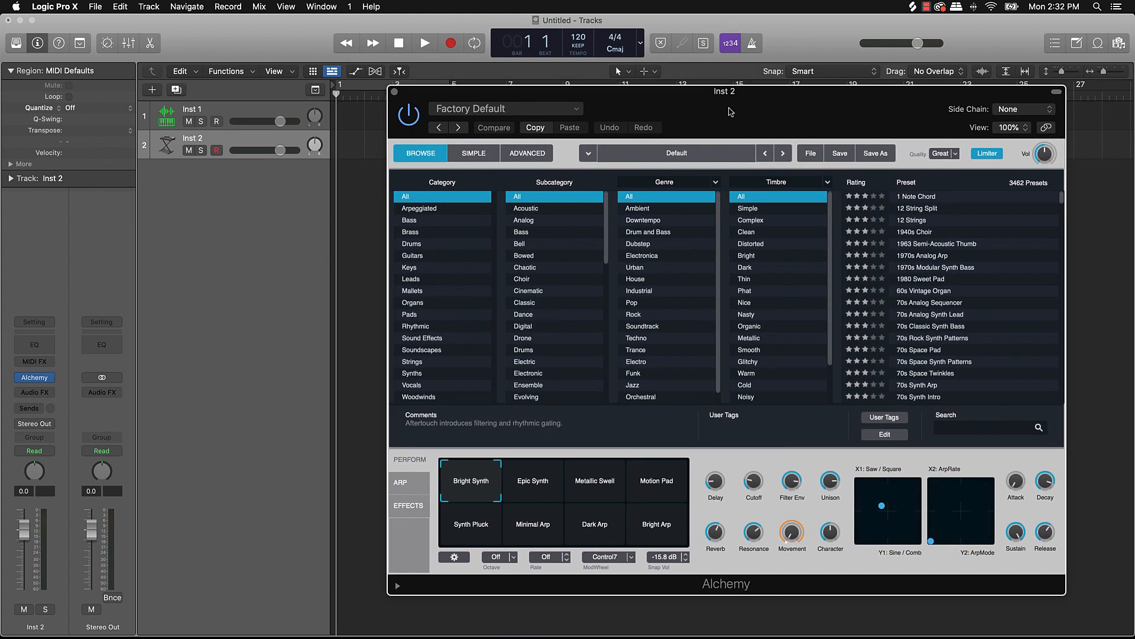
Filter the Alchemy presets to the Bass category and load 70s Synth Lead Hero.
{"action": "left_click", "coordinate": [451, 221]}
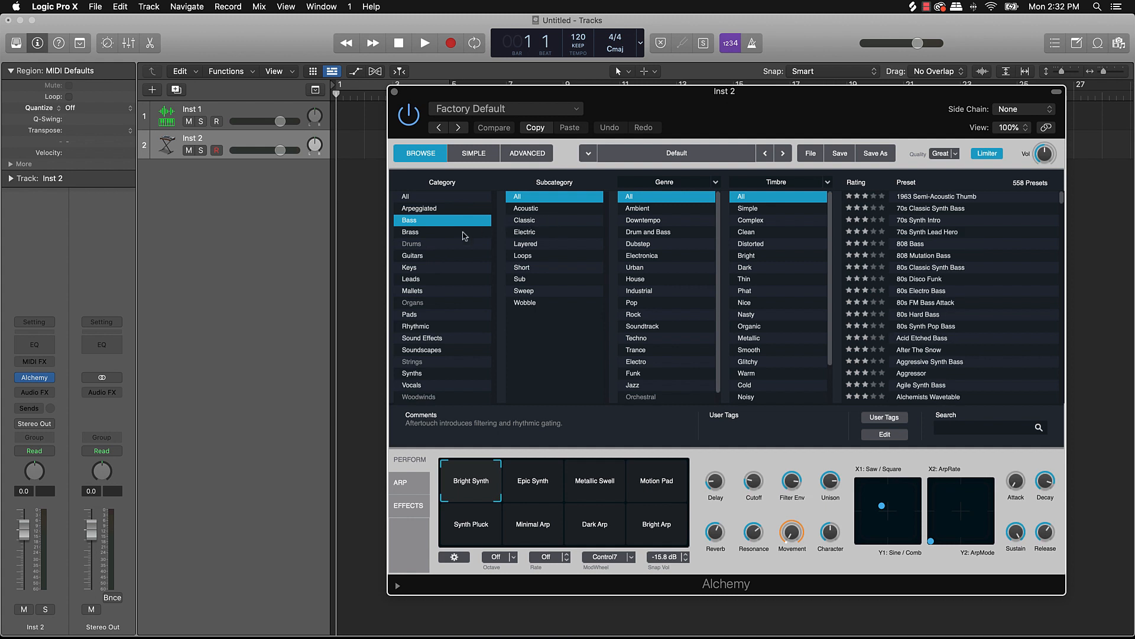
{"action": "scroll", "coordinate": [922, 301], "scroll_direction": "down", "scroll_amount": 5}
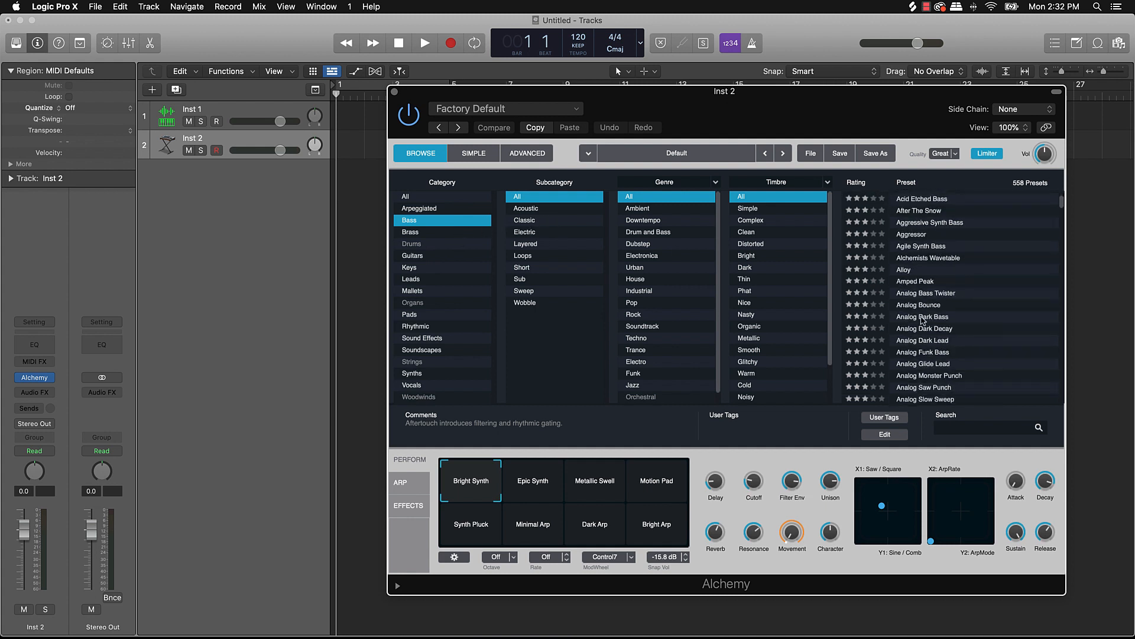
{"action": "scroll", "coordinate": [917, 314], "scroll_direction": "up", "scroll_amount": 5}
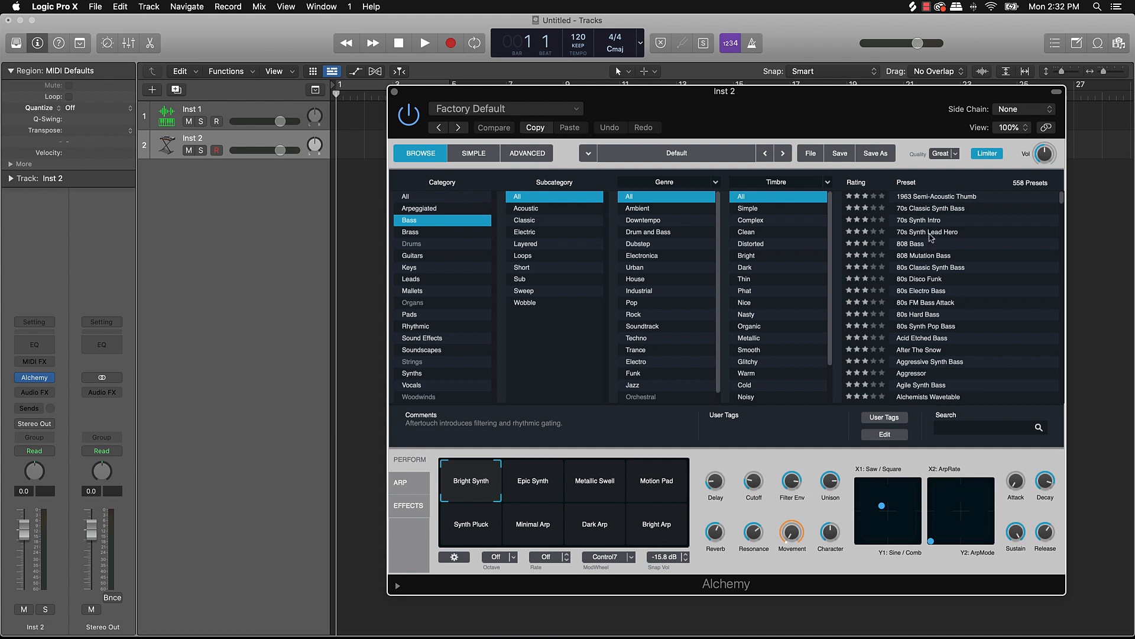
{"action": "left_click", "coordinate": [930, 232]}
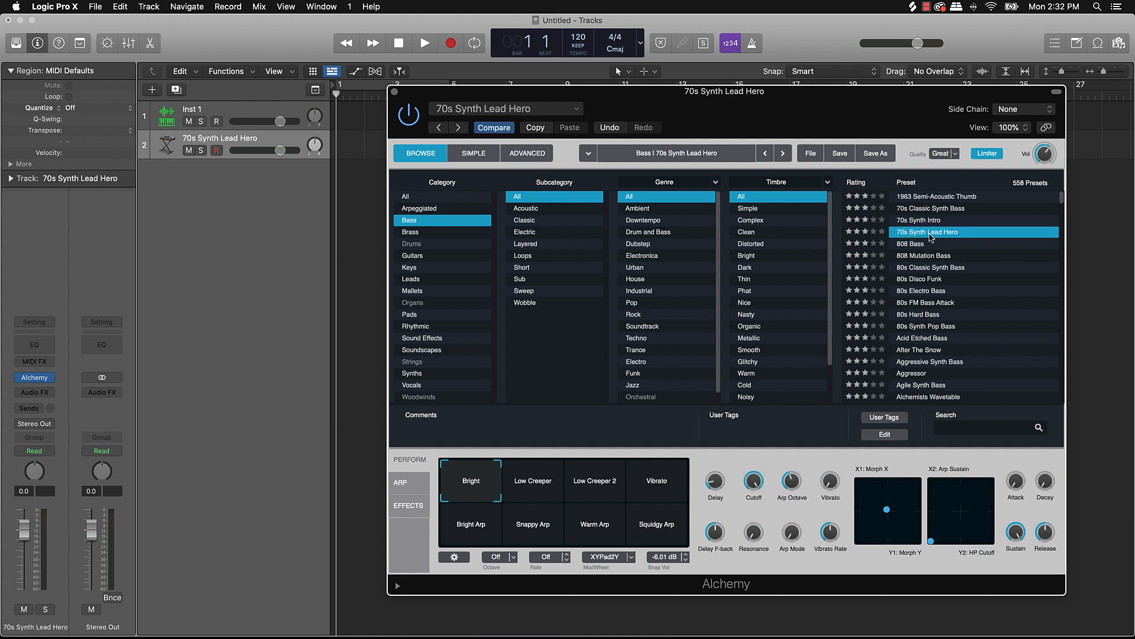
Audition Alchemy bass presets with Musical Typing, load After The Snow with the typing octave at C1, and close Alchemy.
{"action": "key", "text": "super+k"}
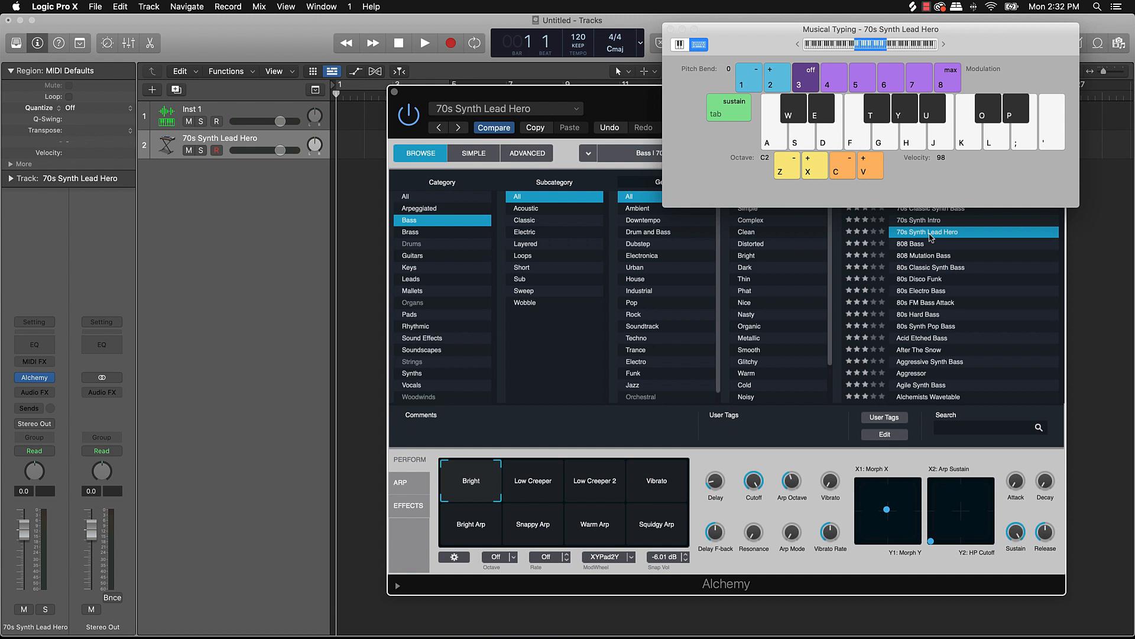
{"action": "key", "text": "k"}
{"action": "left_click", "coordinate": [937, 330]}
{"action": "left_click", "coordinate": [937, 329]}
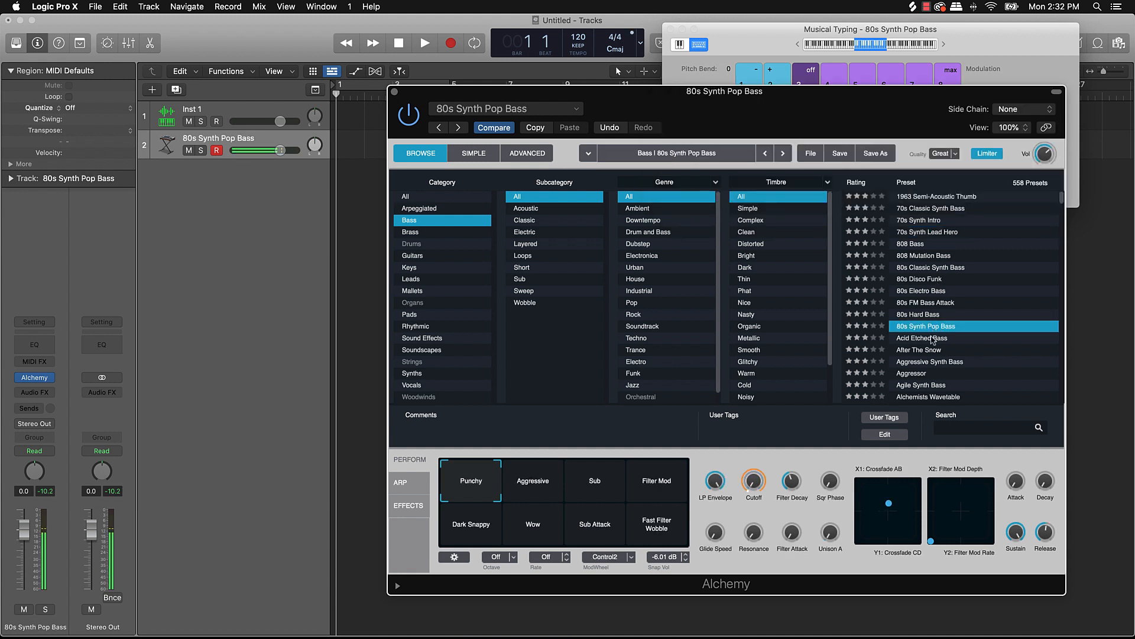
{"action": "left_click", "coordinate": [932, 339]}
{"action": "left_click", "coordinate": [933, 349]}
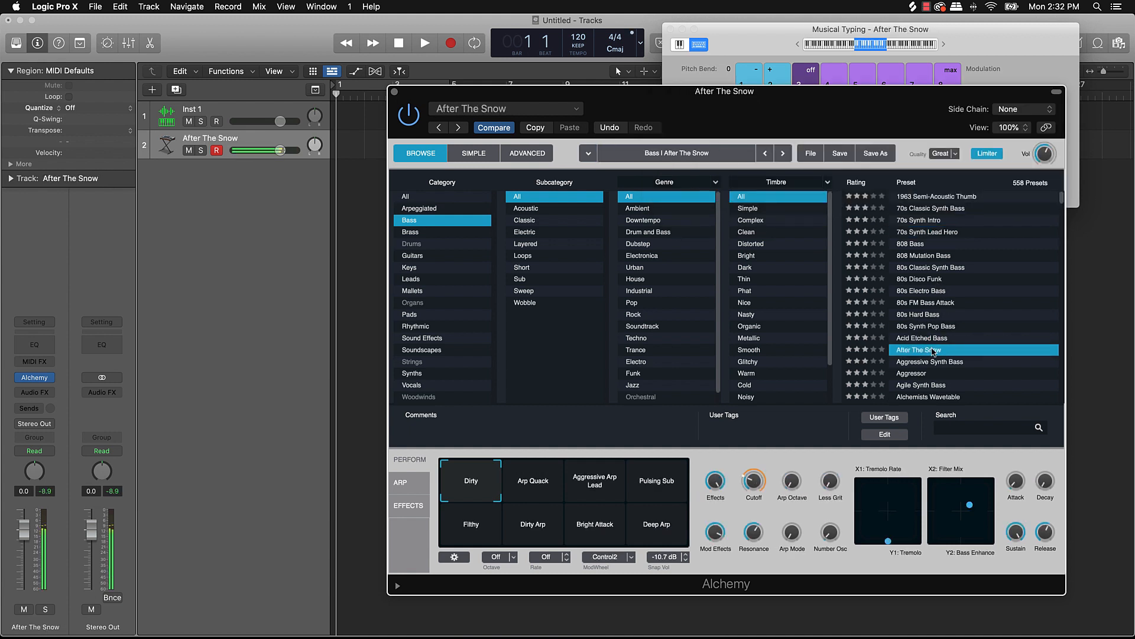
{"action": "scroll", "coordinate": [924, 312], "scroll_direction": "down", "scroll_amount": 3}
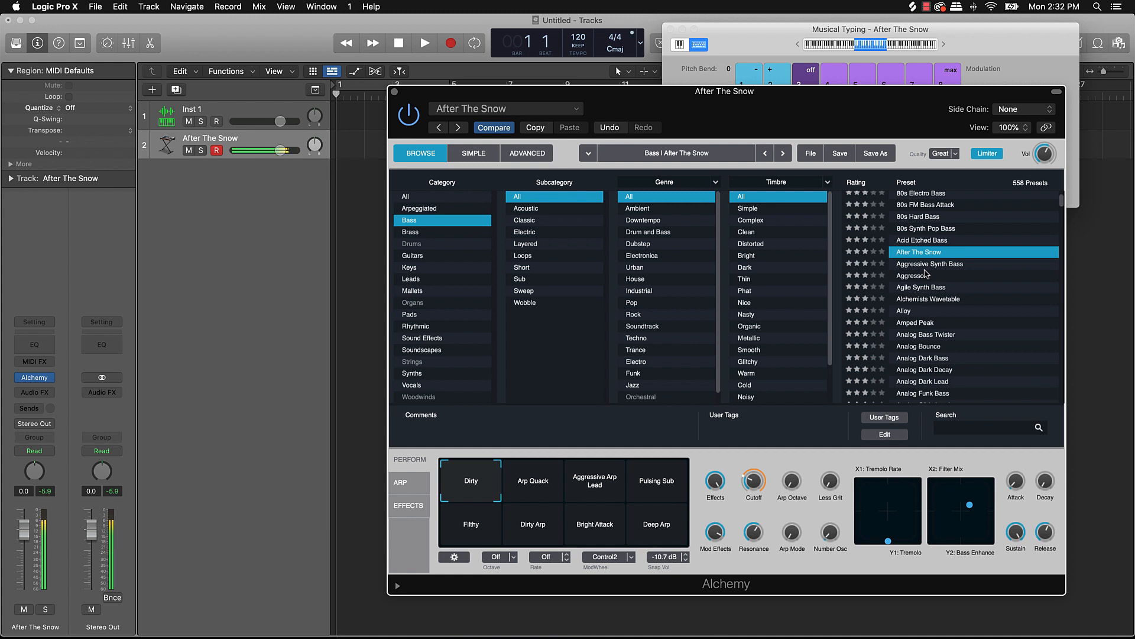
{"action": "key", "text": "z"}
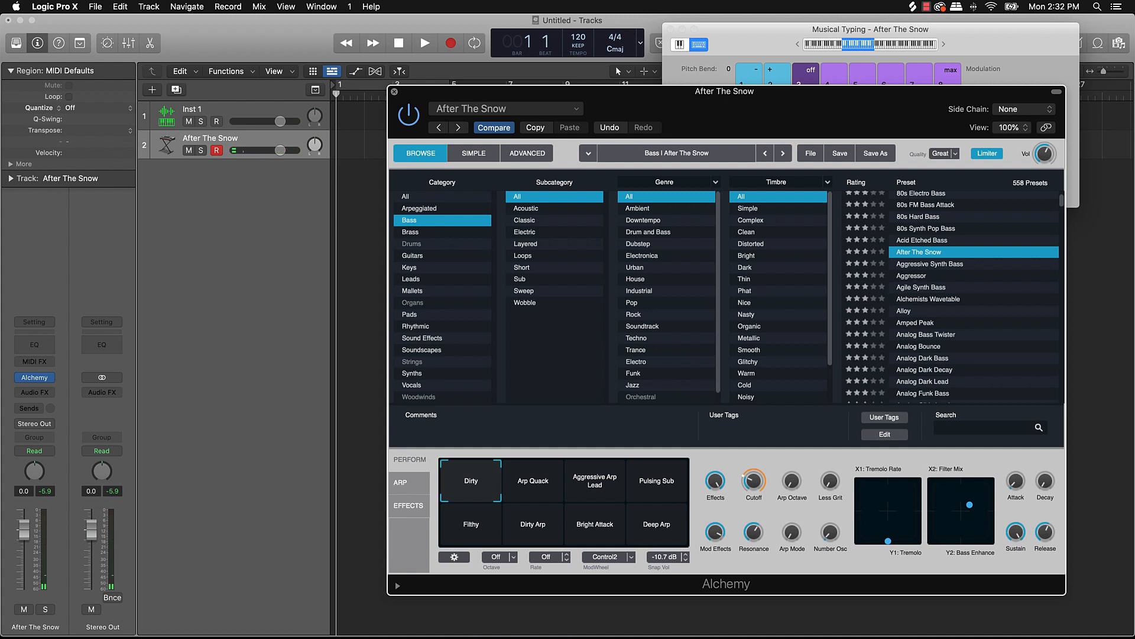
{"action": "left_click", "coordinate": [395, 91]}
Set the cycle range from bar 1 to bar 9 and turn on the metronome, moving Musical Typing aside.
{"action": "left_click", "coordinate": [441, 90]}
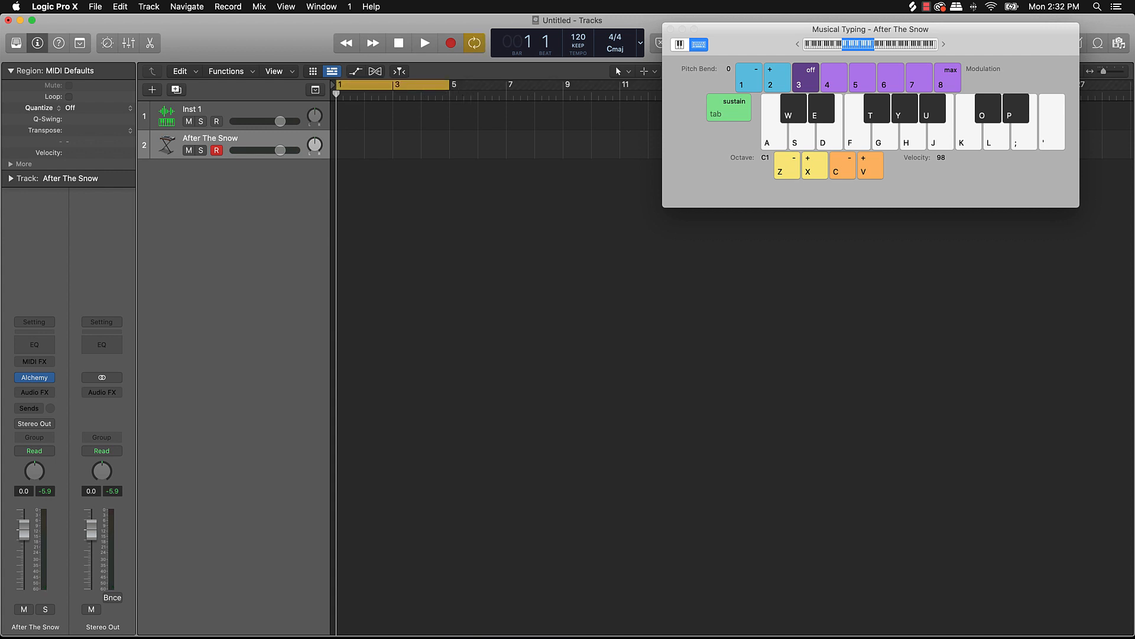
{"action": "left_click_drag", "start_coordinate": [451, 90], "coordinate": [563, 101]}
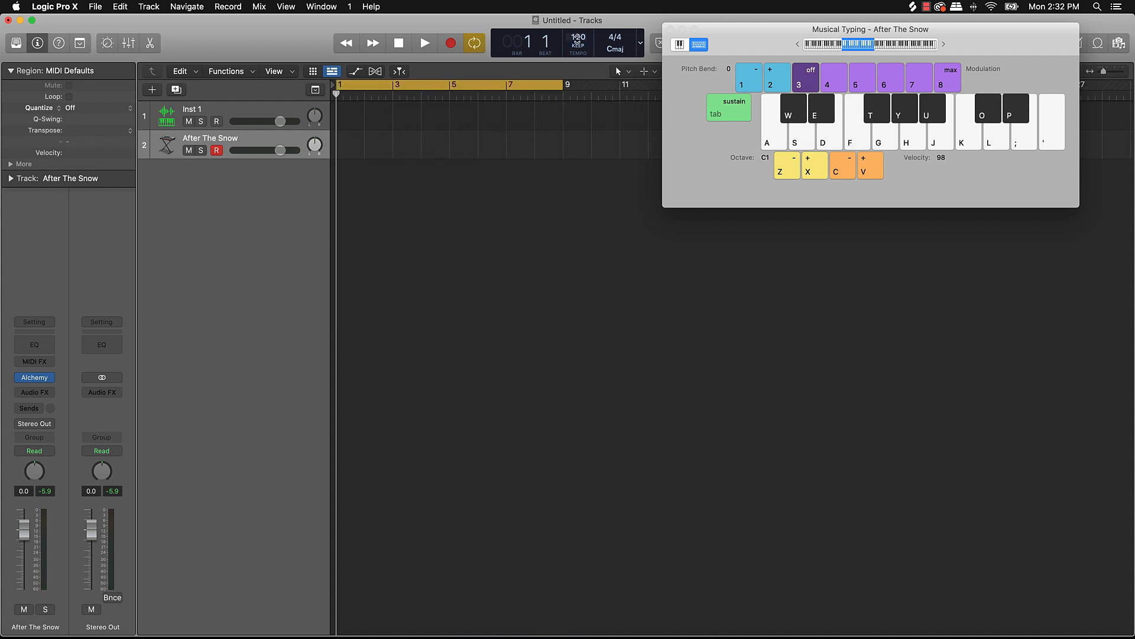
{"action": "left_click_drag", "start_coordinate": [746, 44], "coordinate": [822, 272]}
{"action": "left_click", "coordinate": [752, 43]}
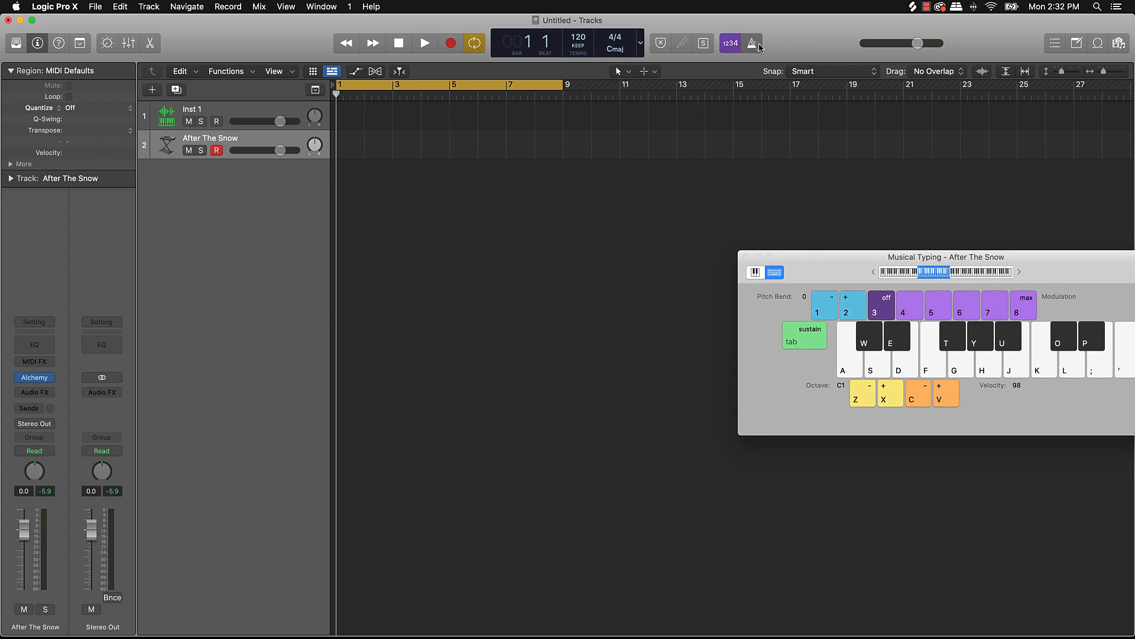
Set the project tempo to 130 BPM, checking the feel in playback with a few bass notes and the metronome.
{"action": "left_click", "coordinate": [425, 44]}
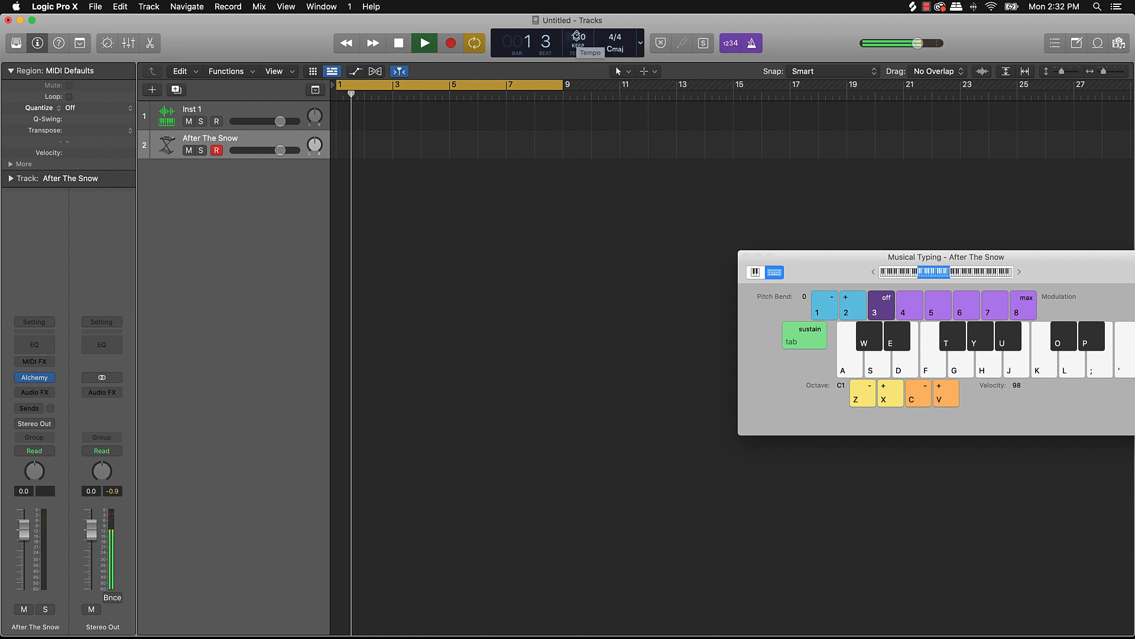
{"action": "key", "text": "s"}
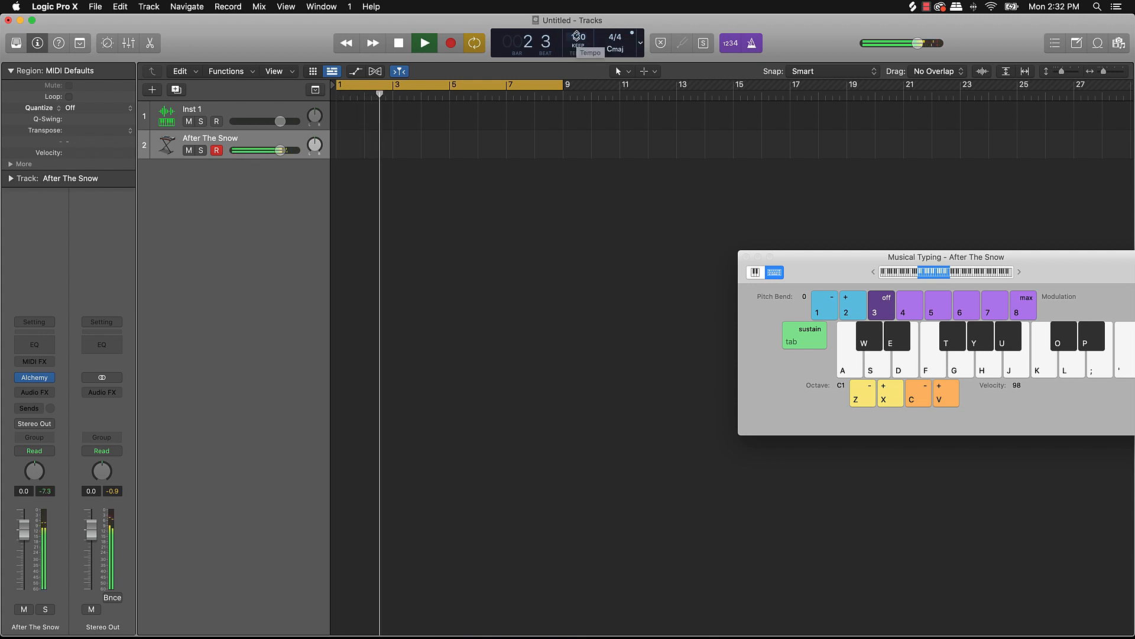
{"action": "key", "text": "d"}
{"action": "key", "text": "space"}
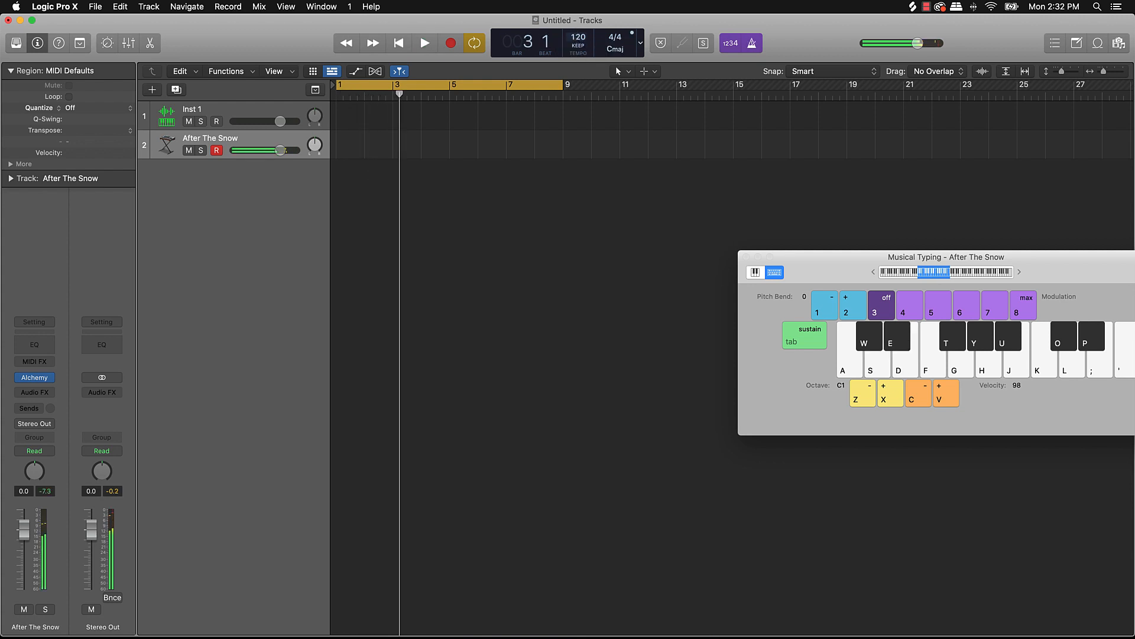
{"action": "left_click_drag", "start_coordinate": [578, 36], "coordinate": [576, 23]}
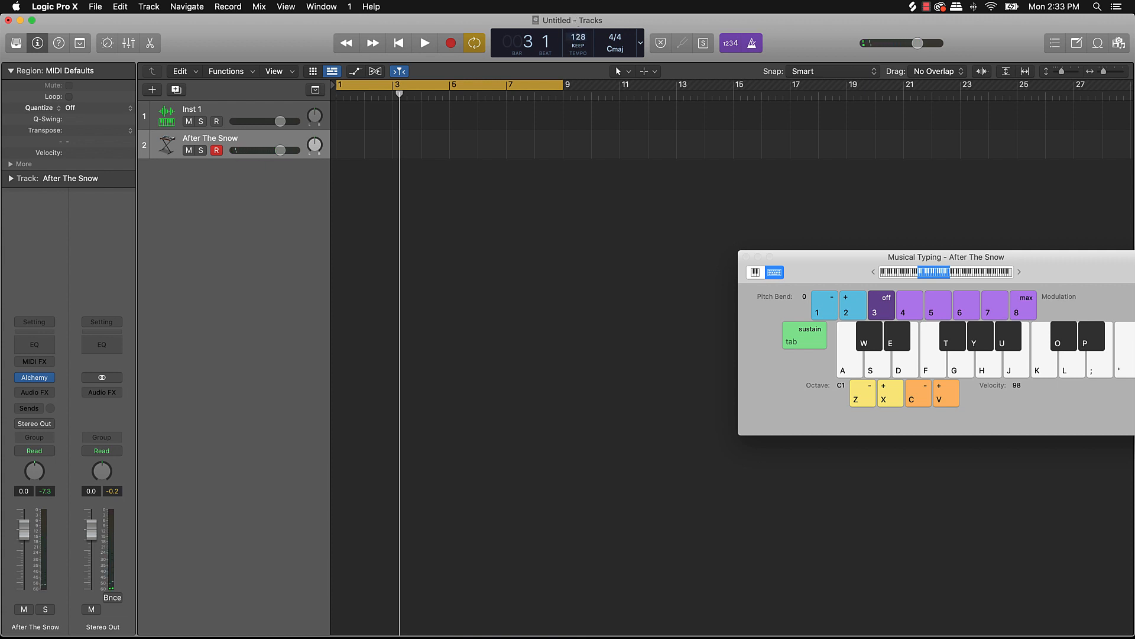
{"action": "left_click_drag", "start_coordinate": [577, 23], "coordinate": [577, 20]}
{"action": "left_click", "coordinate": [424, 43]}
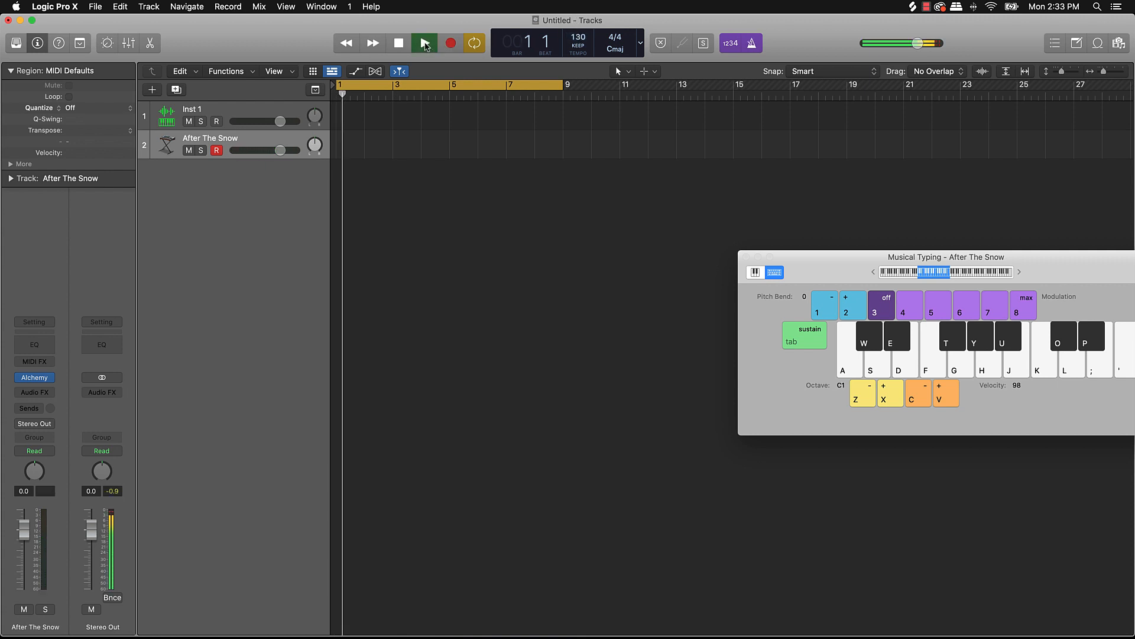
{"action": "key", "text": "space"}
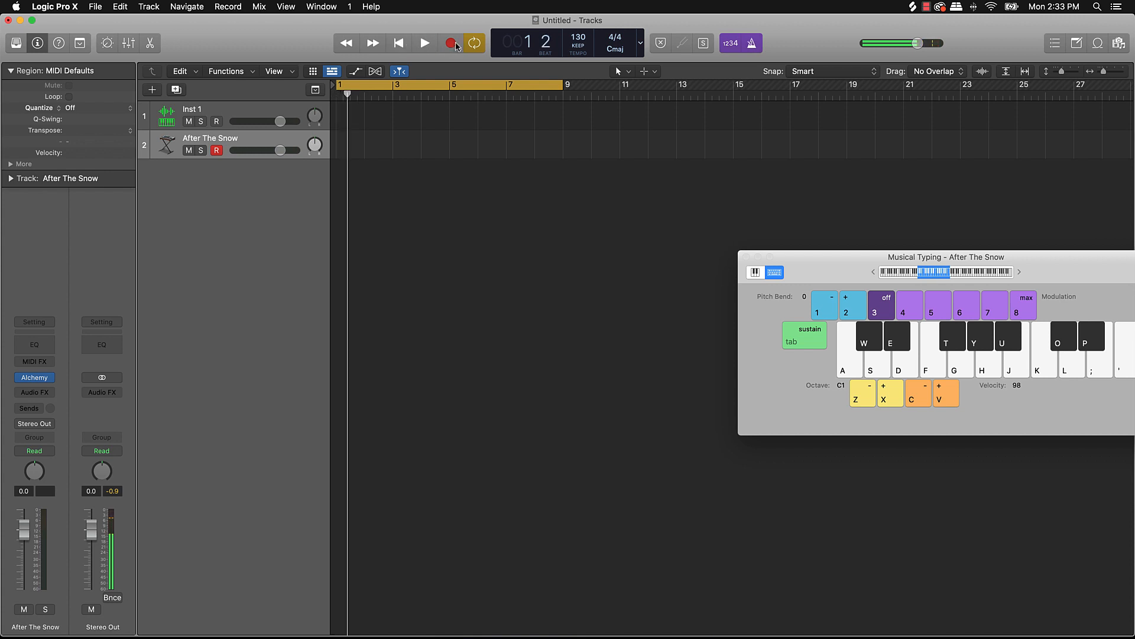
Record an eight-bar bass line on the After The Snow track, playing D, E, F and G twice, one note per bar.
{"action": "left_click", "coordinate": [453, 44]}
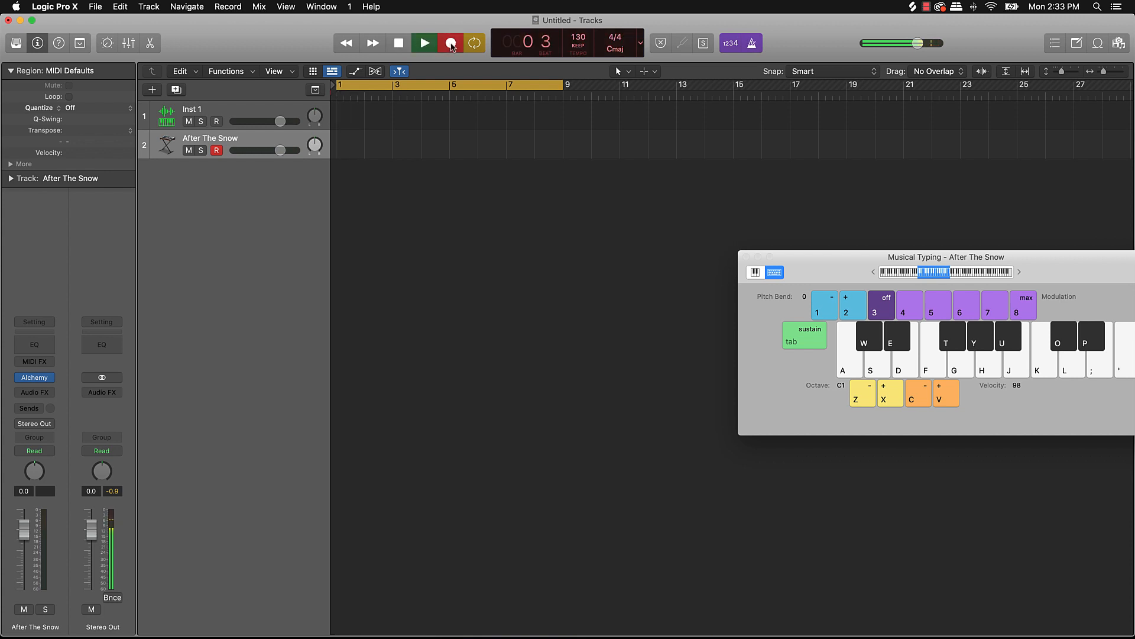
{"action": "key", "text": "w"}
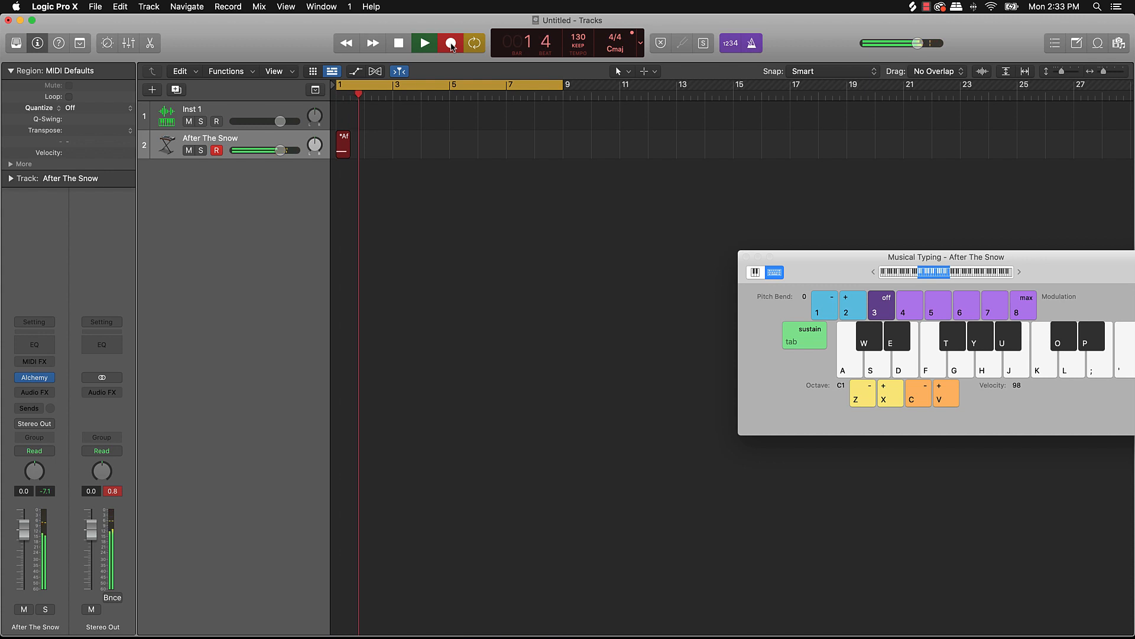
{"action": "key", "text": "d"}
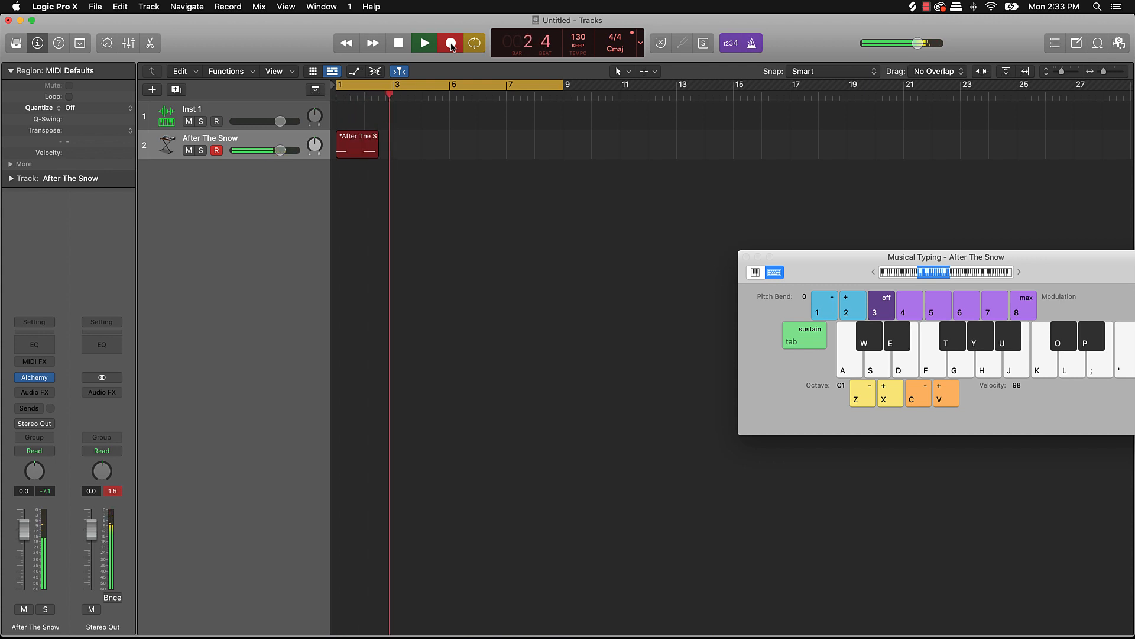
{"action": "key", "text": "f"}
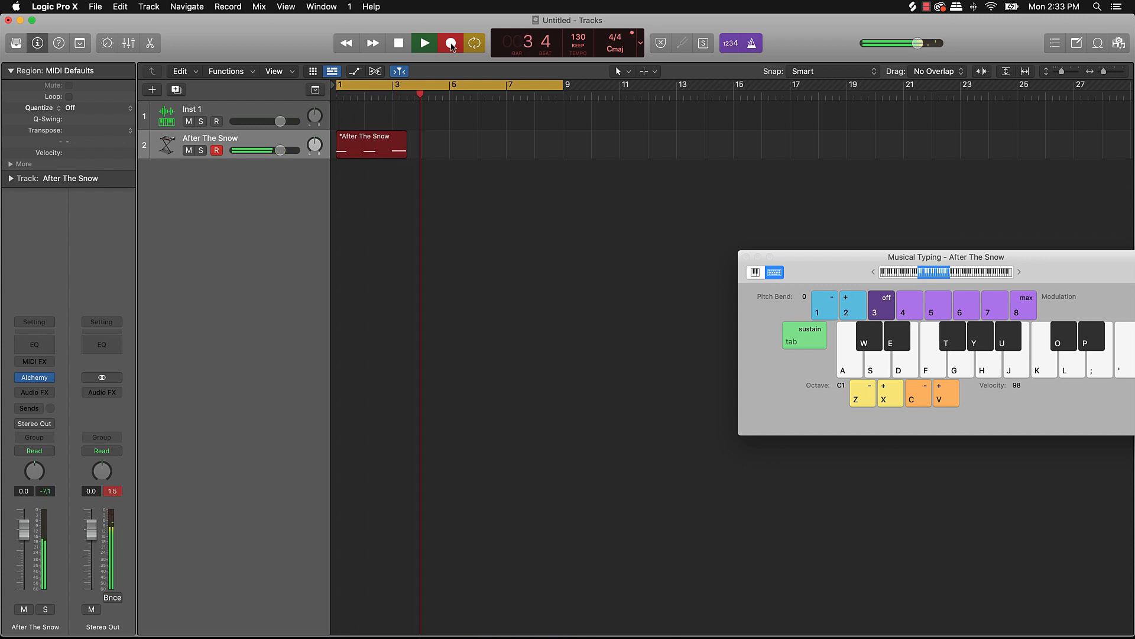
{"action": "key", "text": "g"}
{"action": "key", "text": "s"}
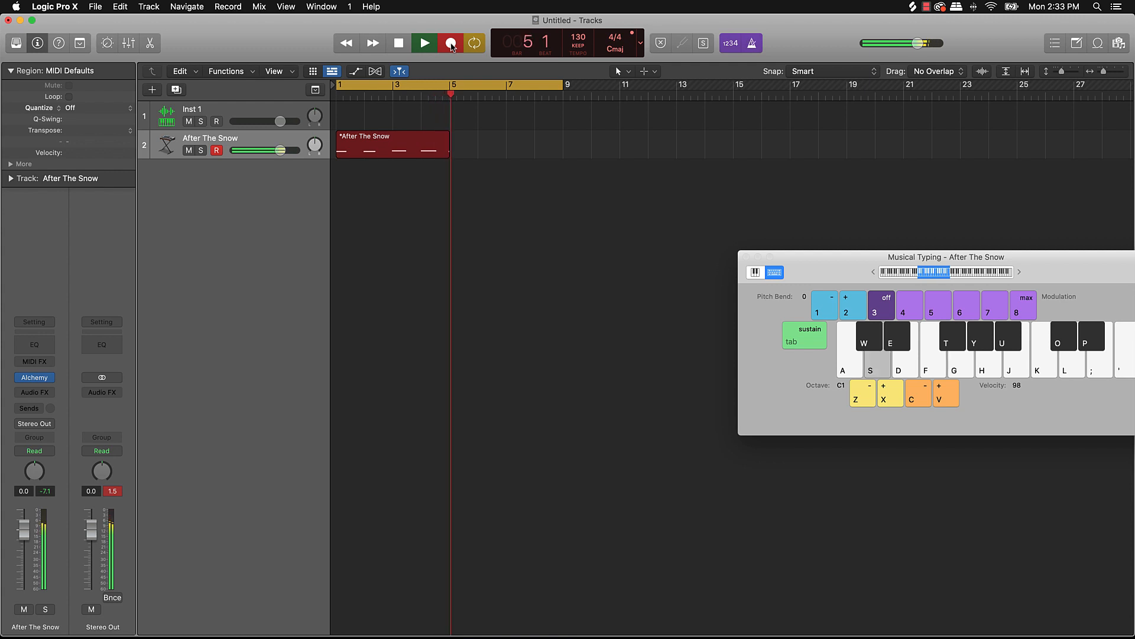
{"action": "key", "text": "d"}
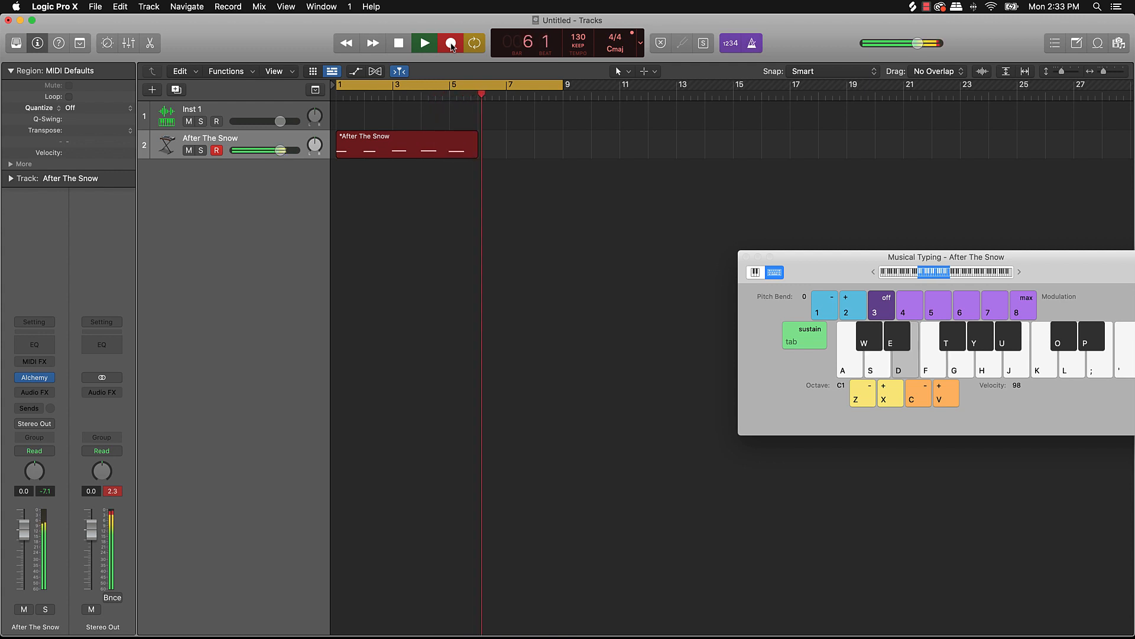
{"action": "key", "text": "f"}
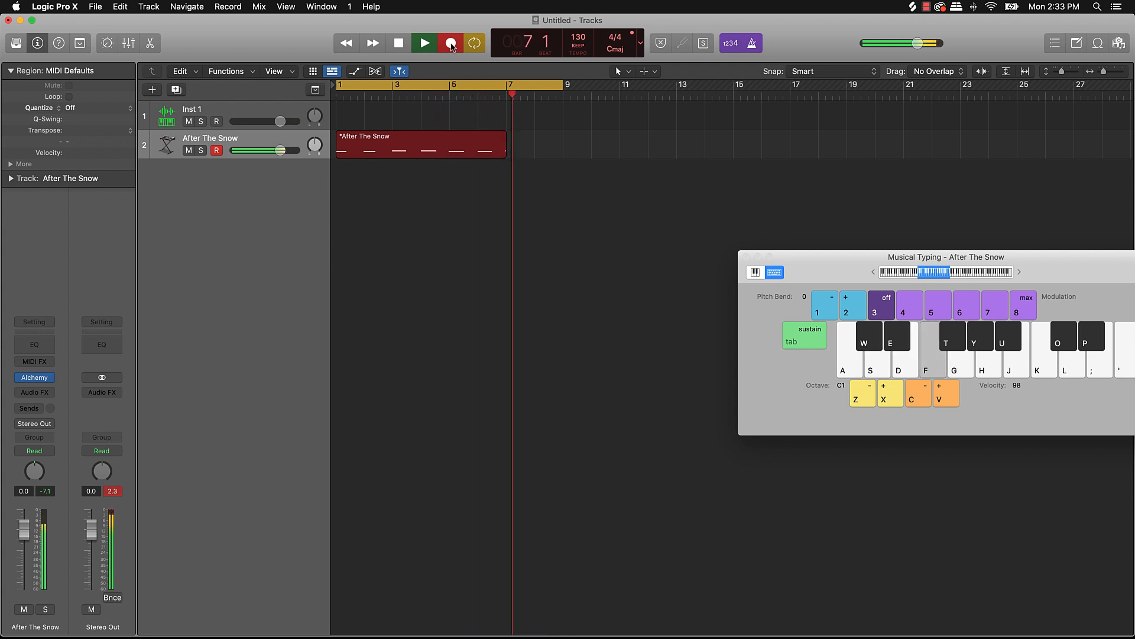
{"action": "key", "text": "g"}
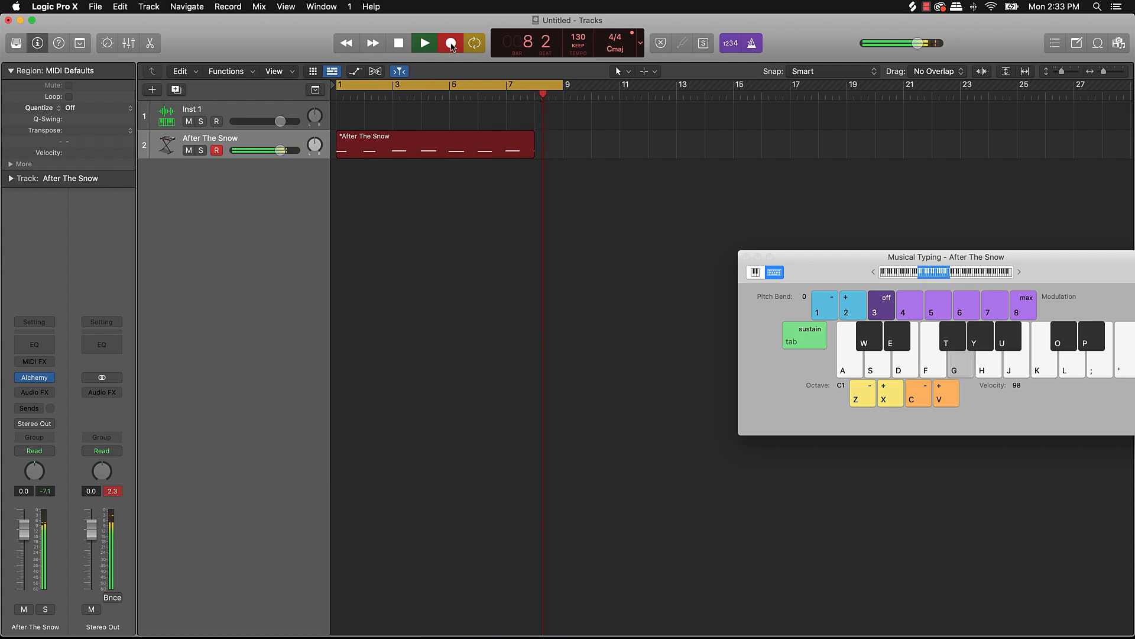
{"action": "left_click", "coordinate": [450, 44]}
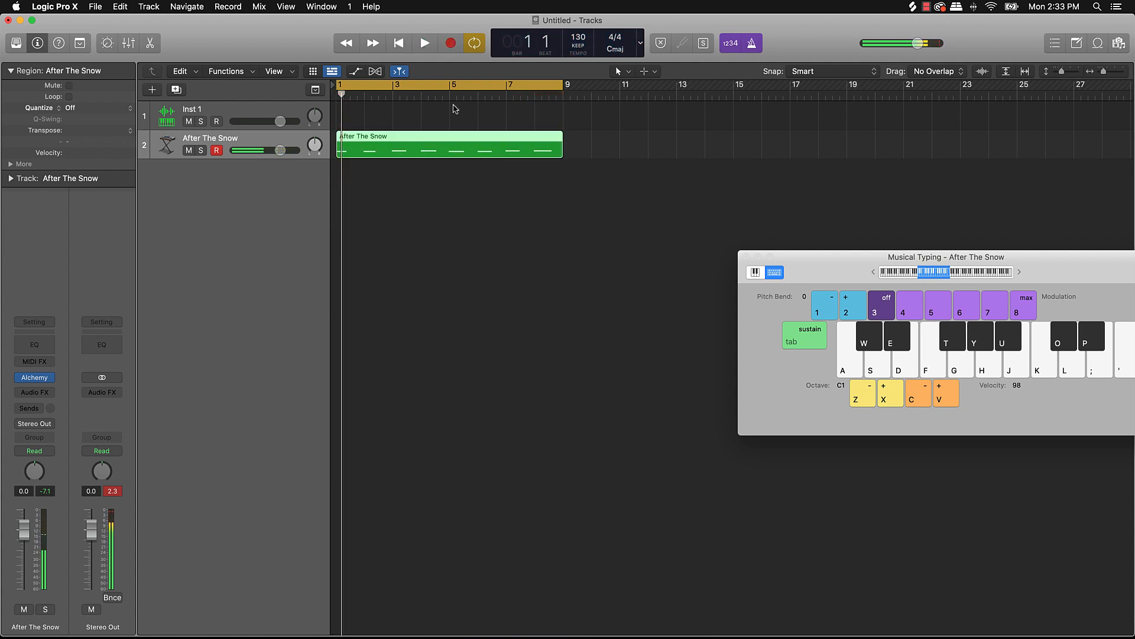
Open the recorded bass region in the Piano Roll and quantize all its notes to 1/8 Swing A.
{"action": "left_click", "coordinate": [468, 240]}
{"action": "left_click", "coordinate": [457, 150]}
{"action": "double_click", "coordinate": [457, 150]}
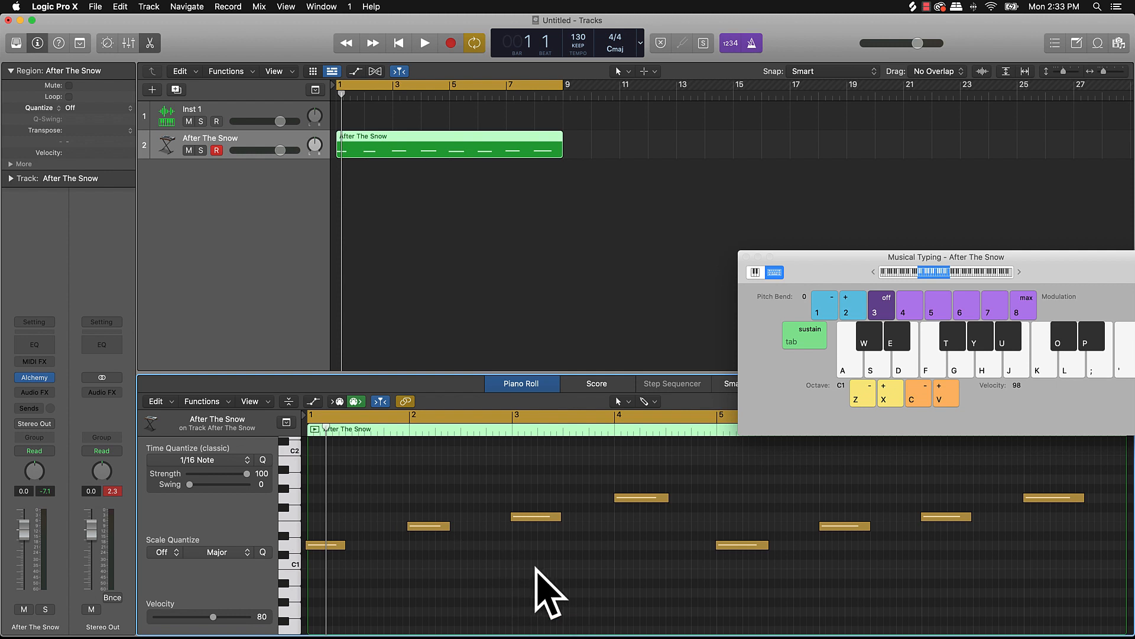
{"action": "key", "text": "super+a"}
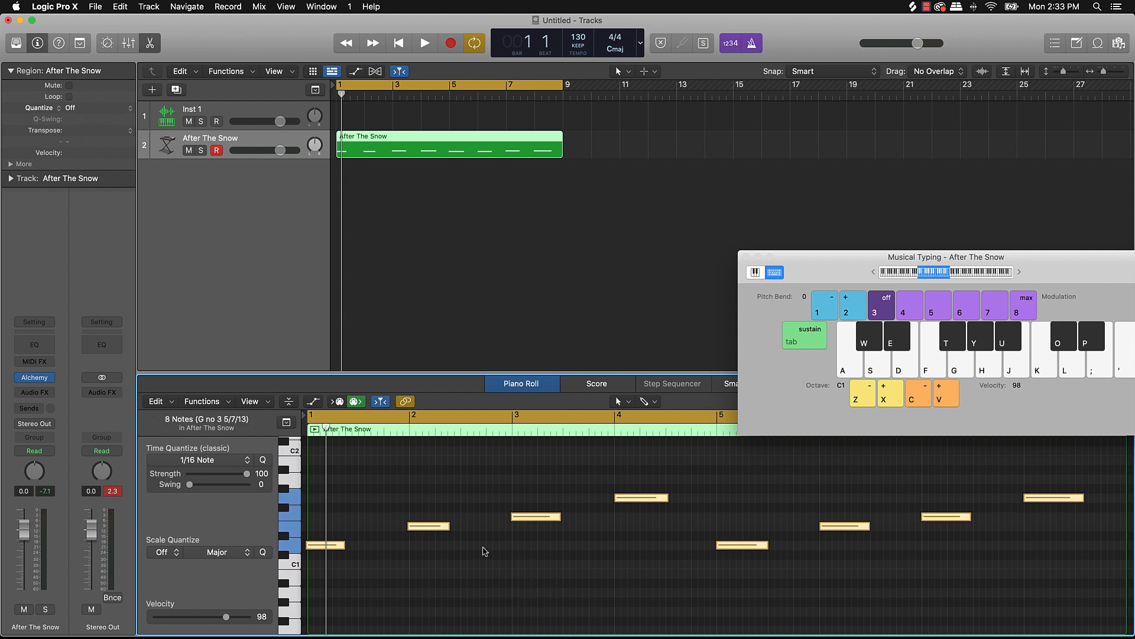
{"action": "left_click", "coordinate": [204, 459]}
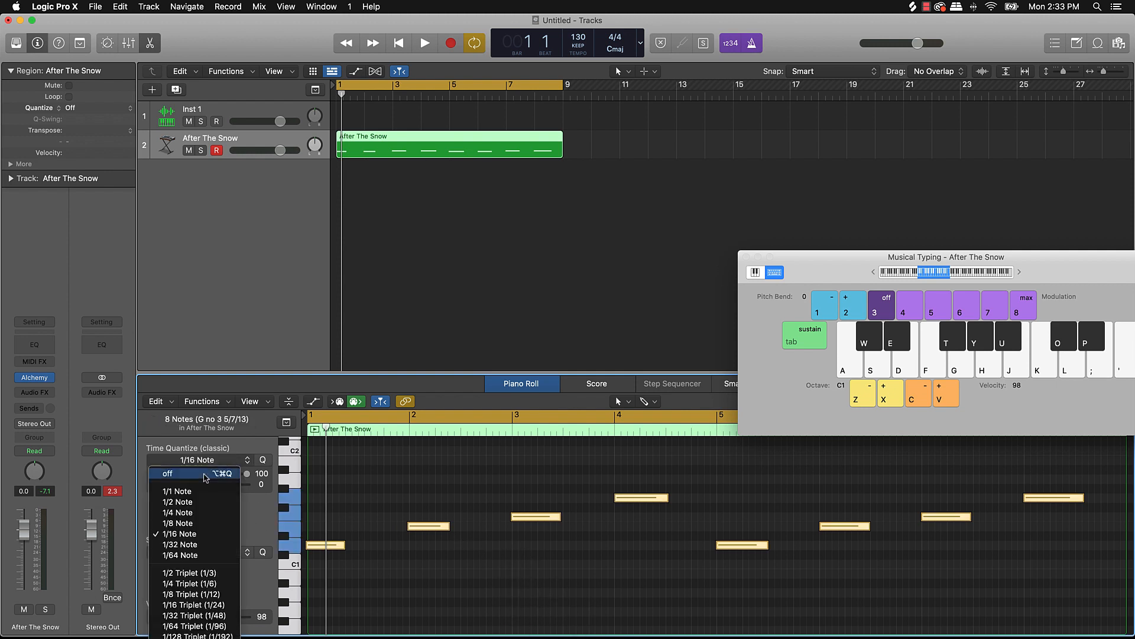
{"action": "scroll", "coordinate": [195, 591], "scroll_direction": "down", "scroll_amount": 5}
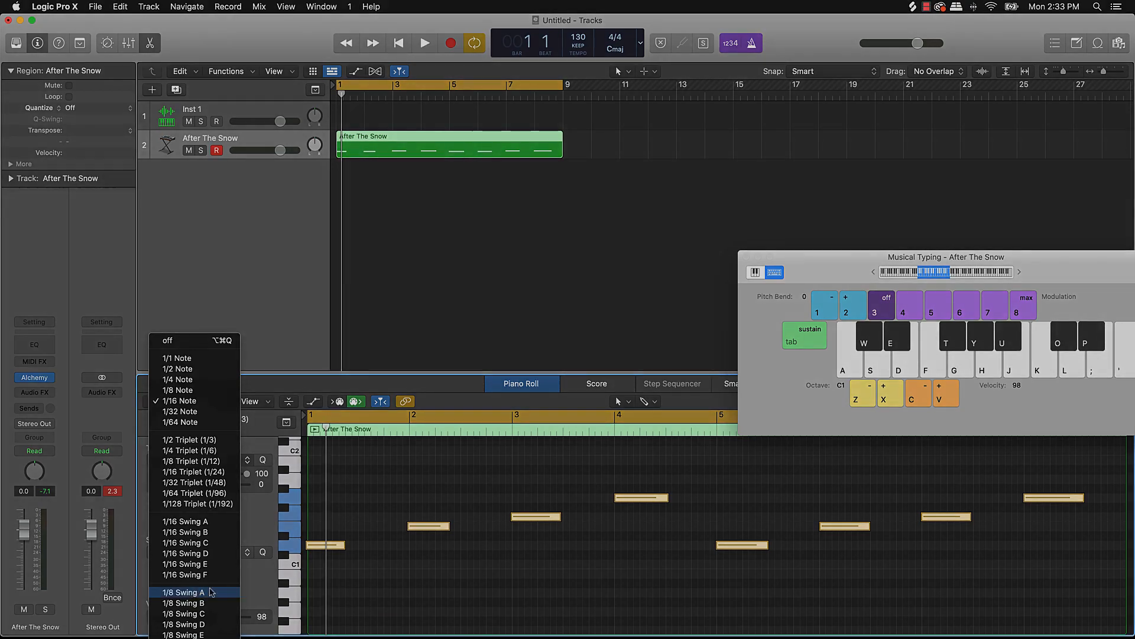
{"action": "left_click", "coordinate": [188, 592]}
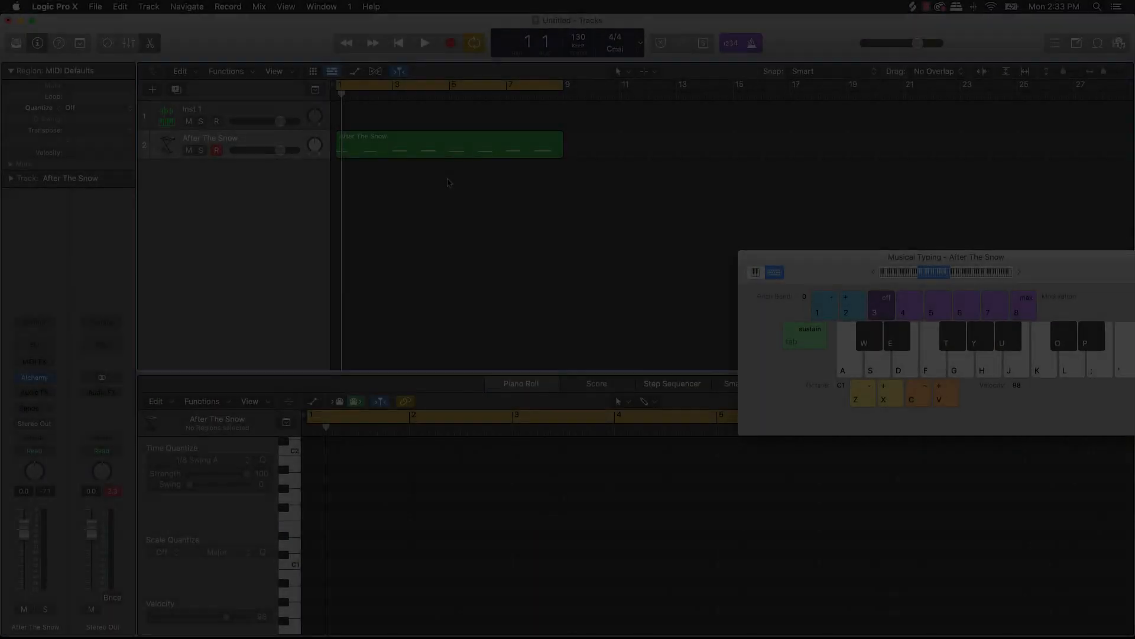
Play back the quantized bass region, moving the Musical Typing window clear of the Piano Roll.
{"action": "key", "text": "space"}
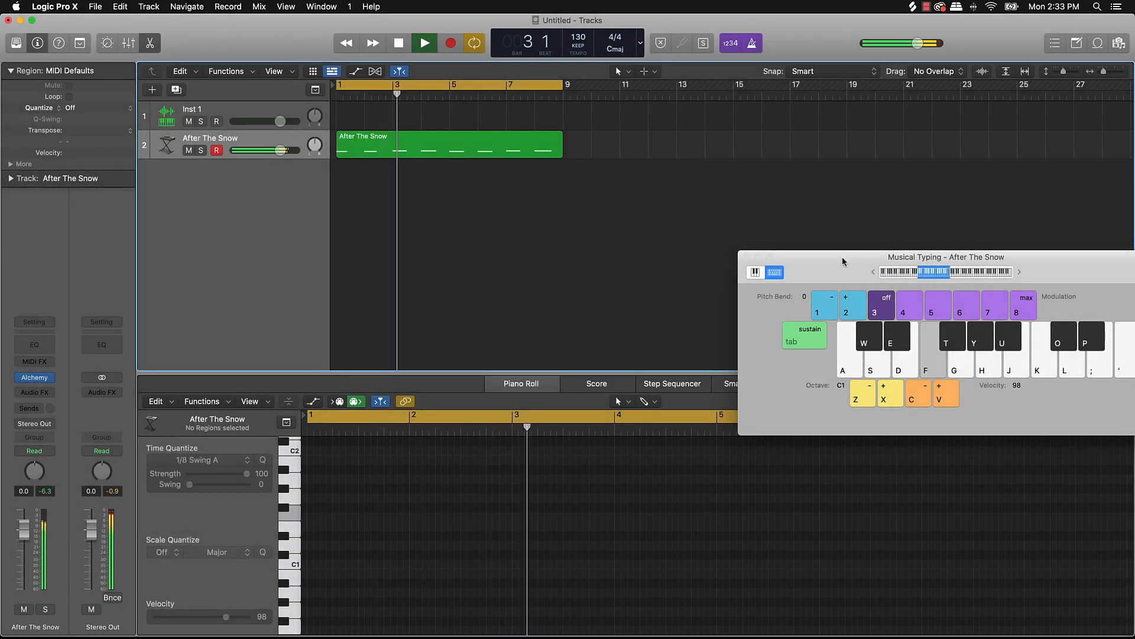
{"action": "left_click_drag", "start_coordinate": [842, 262], "coordinate": [733, 173]}
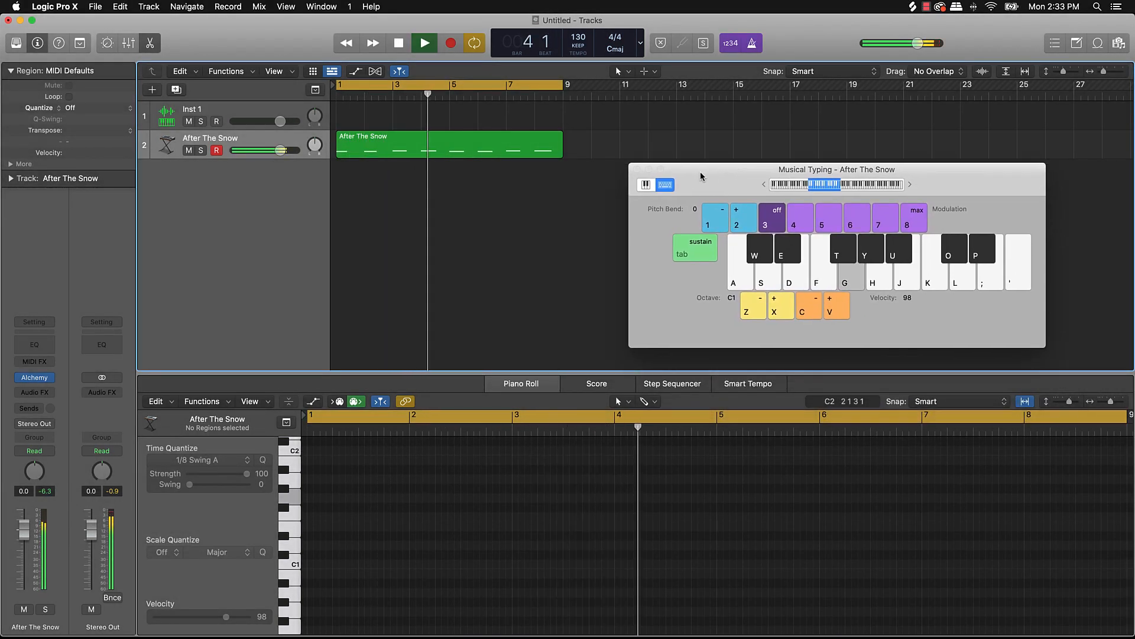
{"action": "key", "text": "space"}
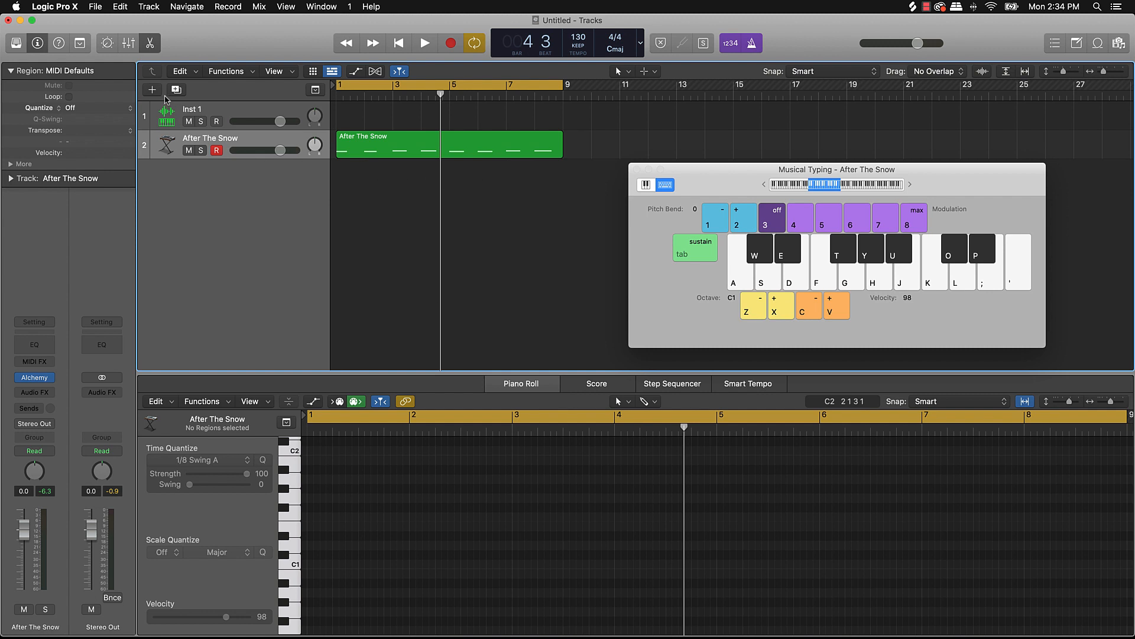
Duplicate the After The Snow track and filter the new track's Alchemy presets to the Brass category.
{"action": "left_click", "coordinate": [169, 148]}
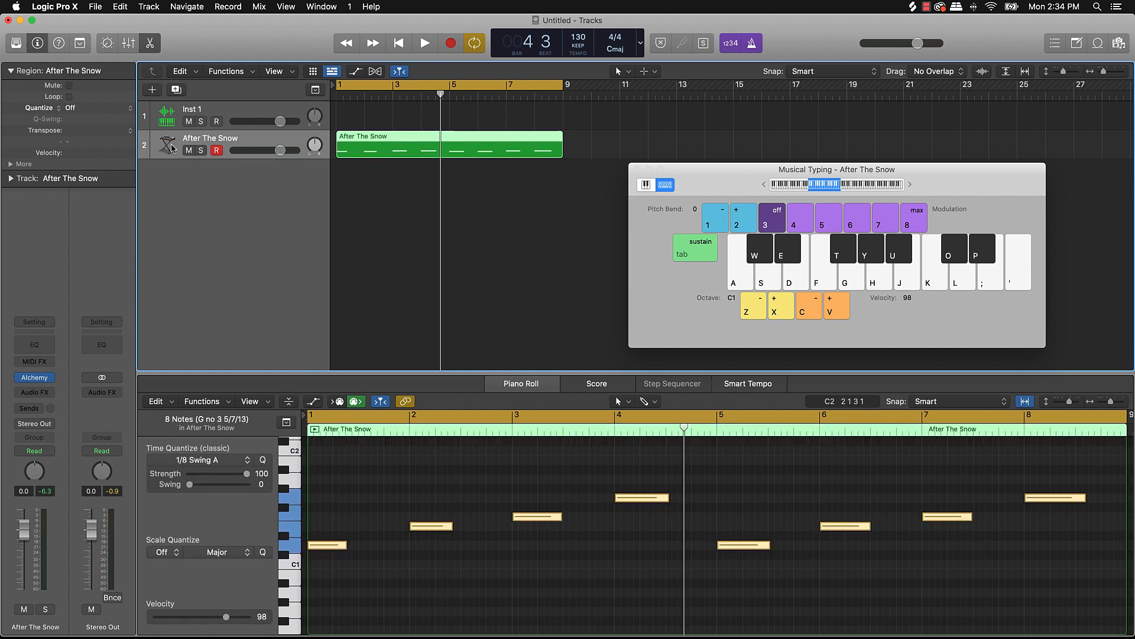
{"action": "key", "text": "super+d"}
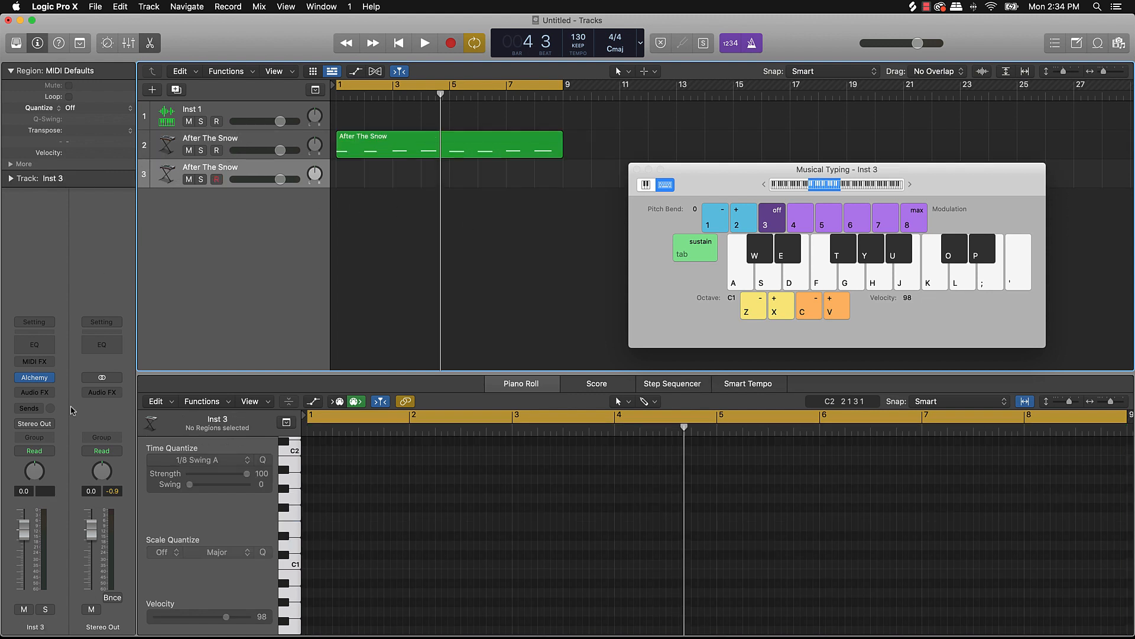
{"action": "mouse_move", "coordinate": [39, 383]}
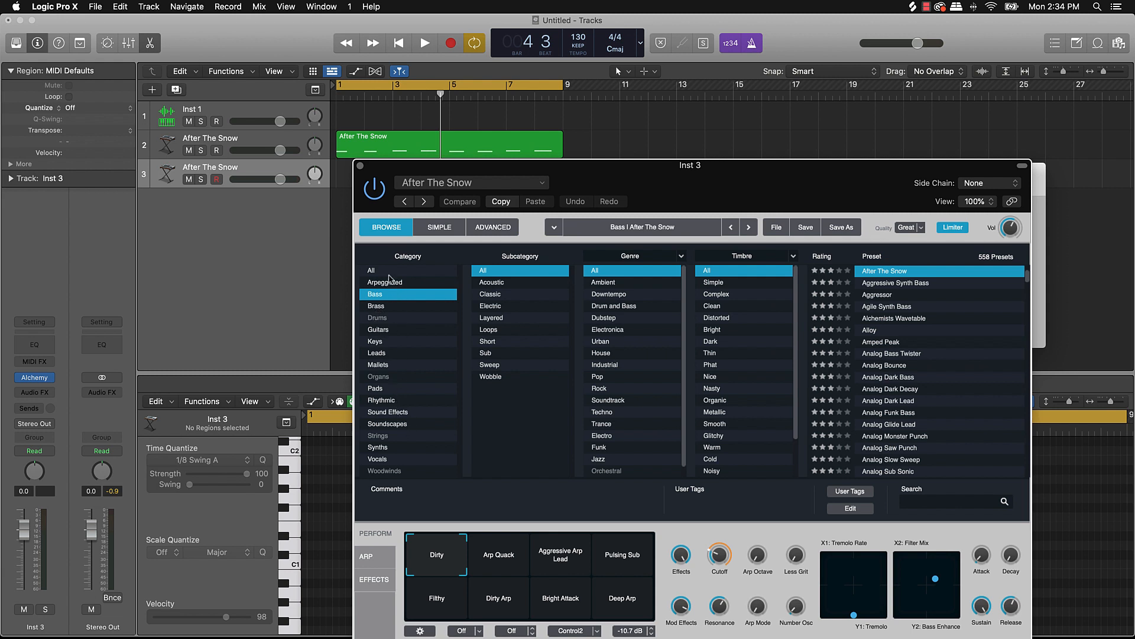
{"action": "left_click", "coordinate": [382, 307]}
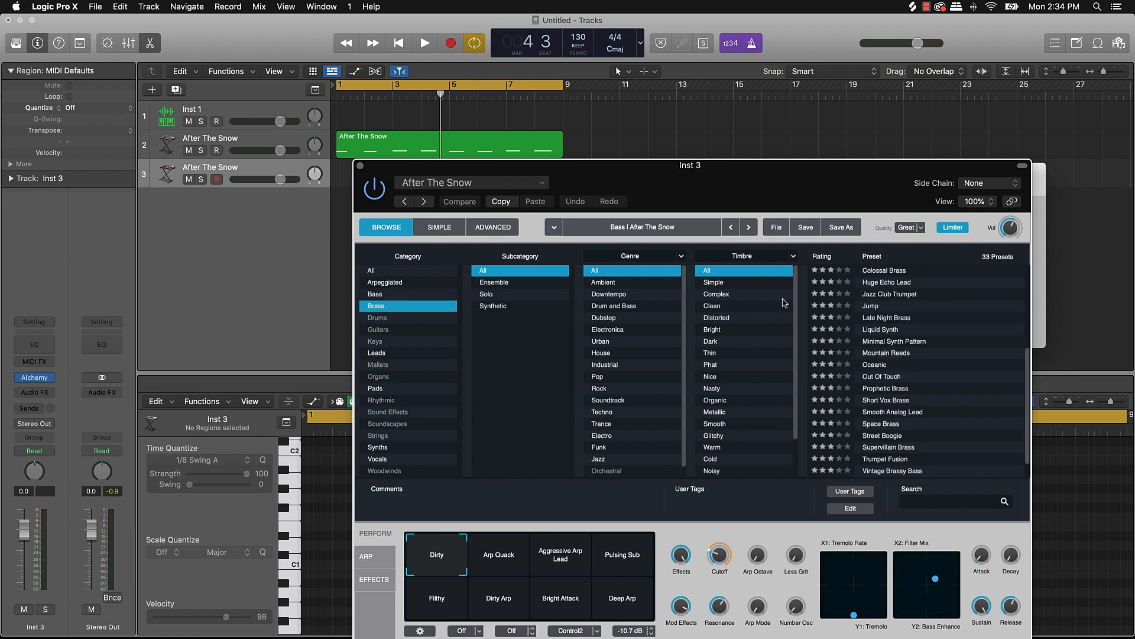
Audition the Liquid Synth, Minimal Synth Pattern and Mountain Reeds presets, load Late Night Brass, and close the Alchemy window.
{"action": "left_click", "coordinate": [899, 331]}
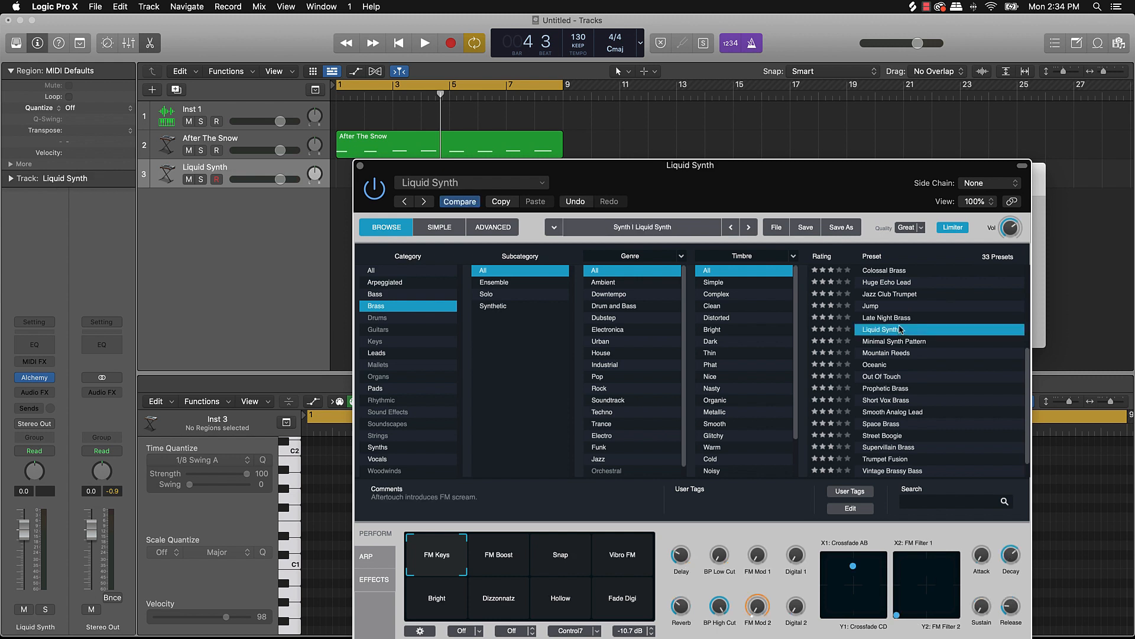
{"action": "left_click", "coordinate": [898, 342]}
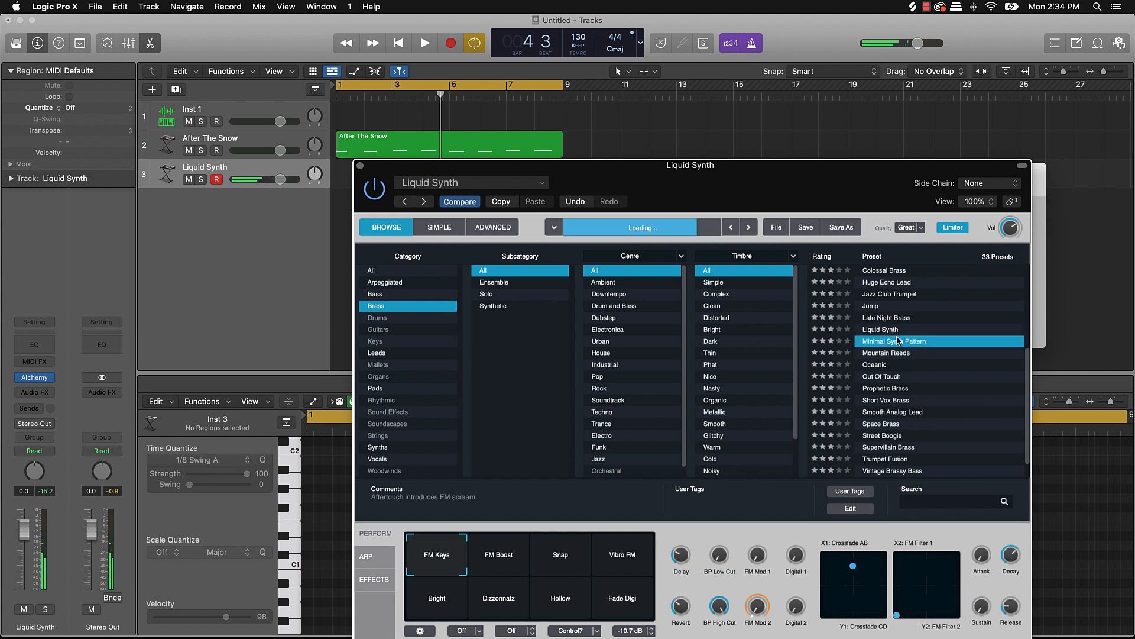
{"action": "left_click", "coordinate": [896, 353]}
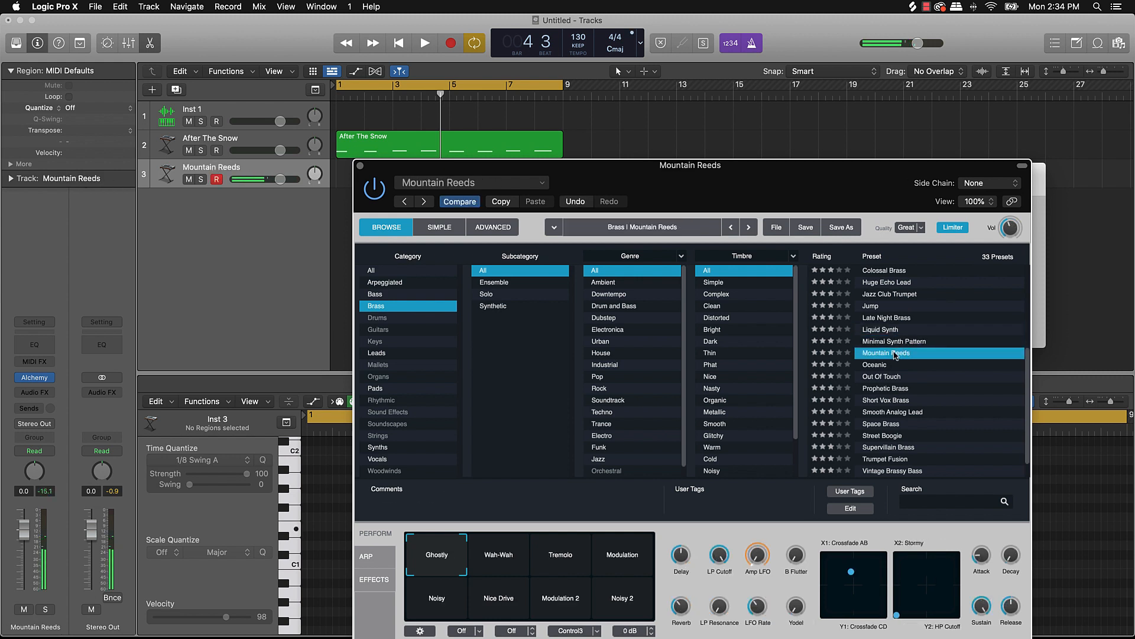
{"action": "left_click", "coordinate": [901, 319]}
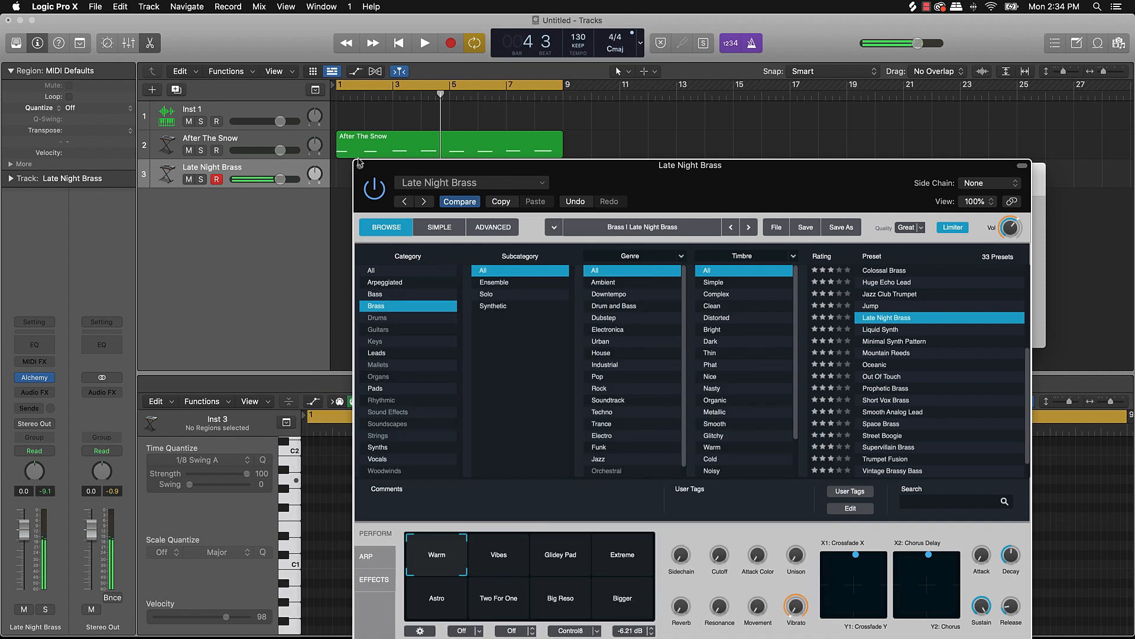
{"action": "left_click", "coordinate": [360, 165]}
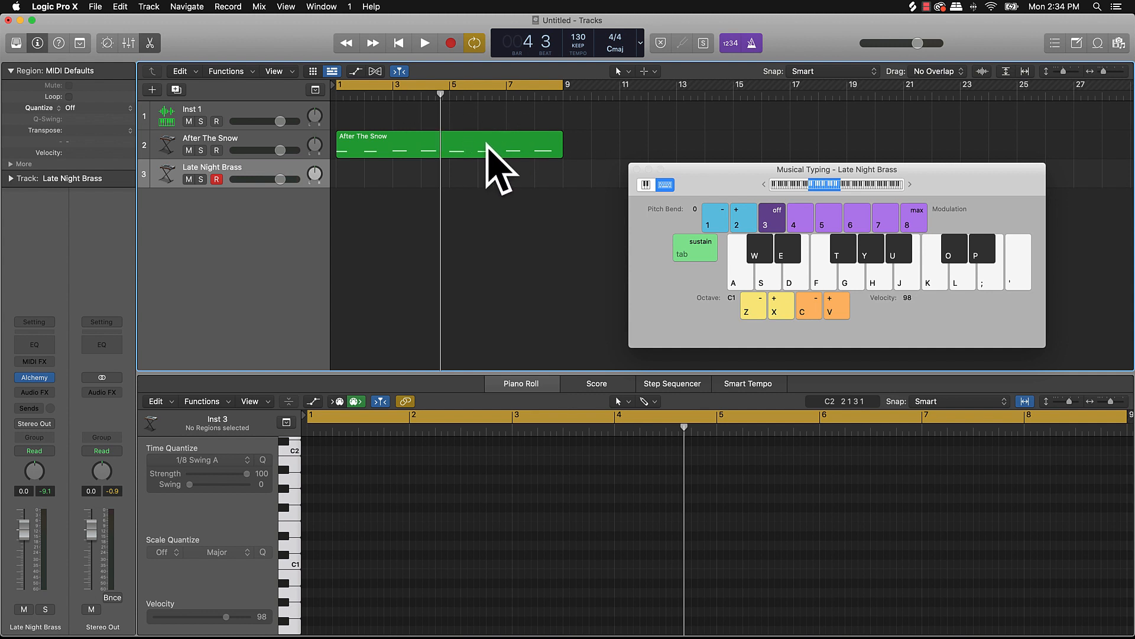
Copy the bass region onto the Late Night Brass track and stack F1 and A1 above the D1 note in bar 1.
{"action": "left_click_drag", "start_coordinate": [486, 150], "coordinate": [485, 170]}
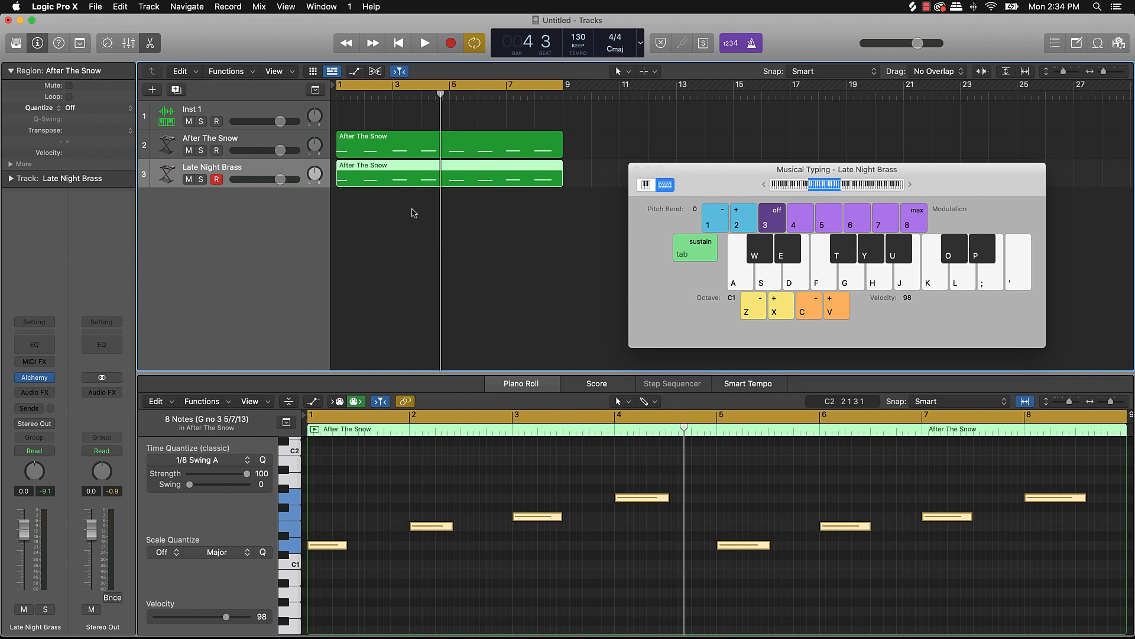
{"action": "left_click", "coordinate": [326, 545]}
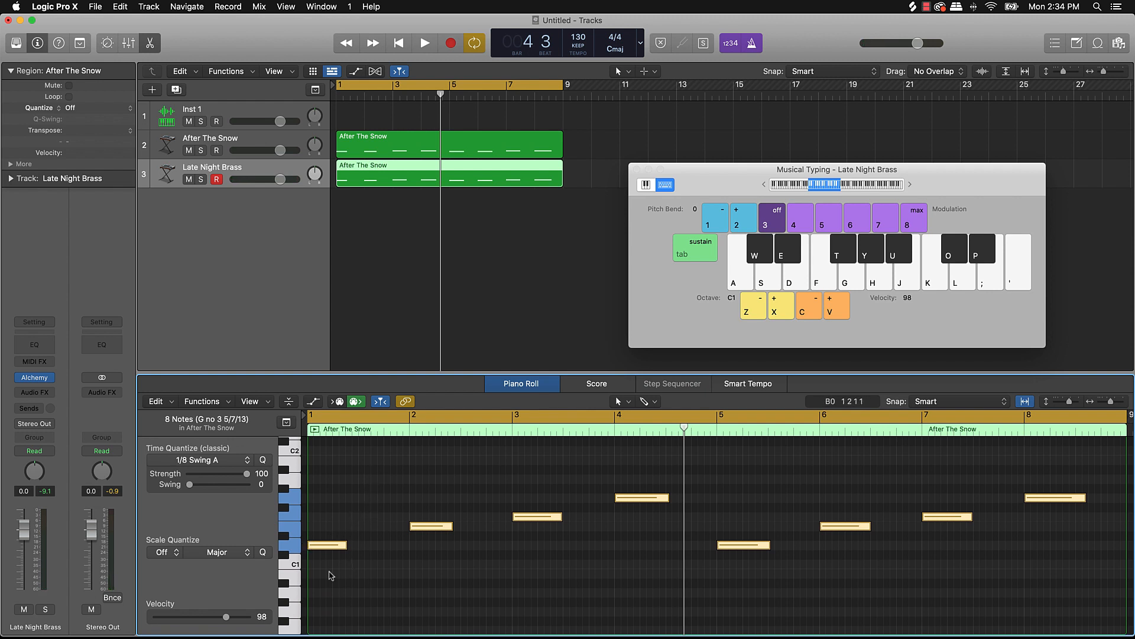
{"action": "left_click", "coordinate": [346, 540]}
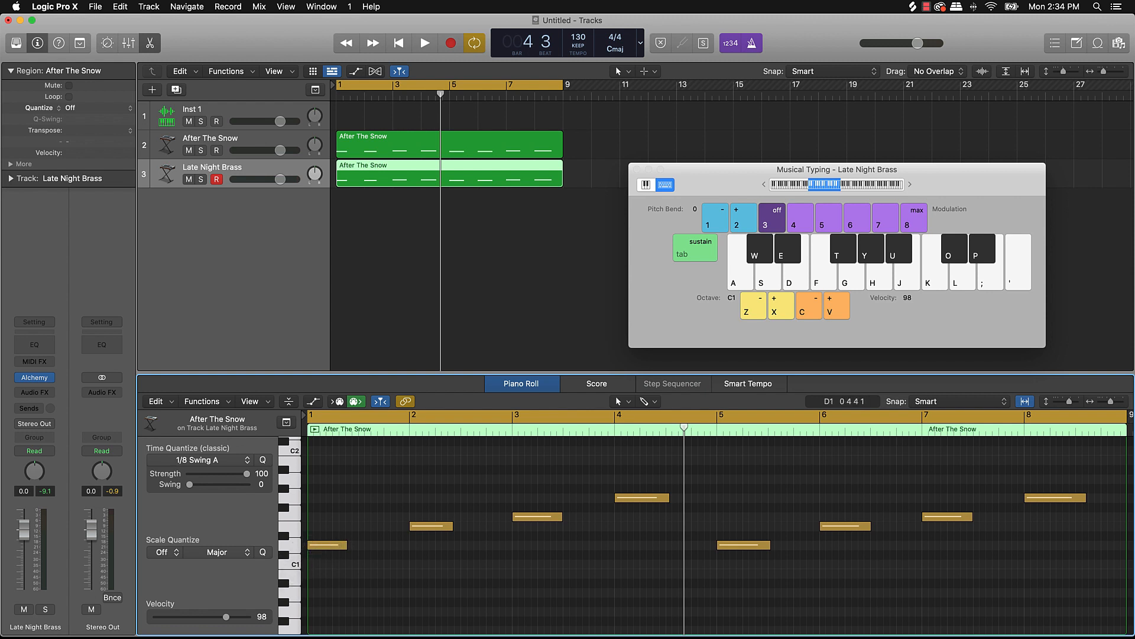
{"action": "mouse_move", "coordinate": [330, 547]}
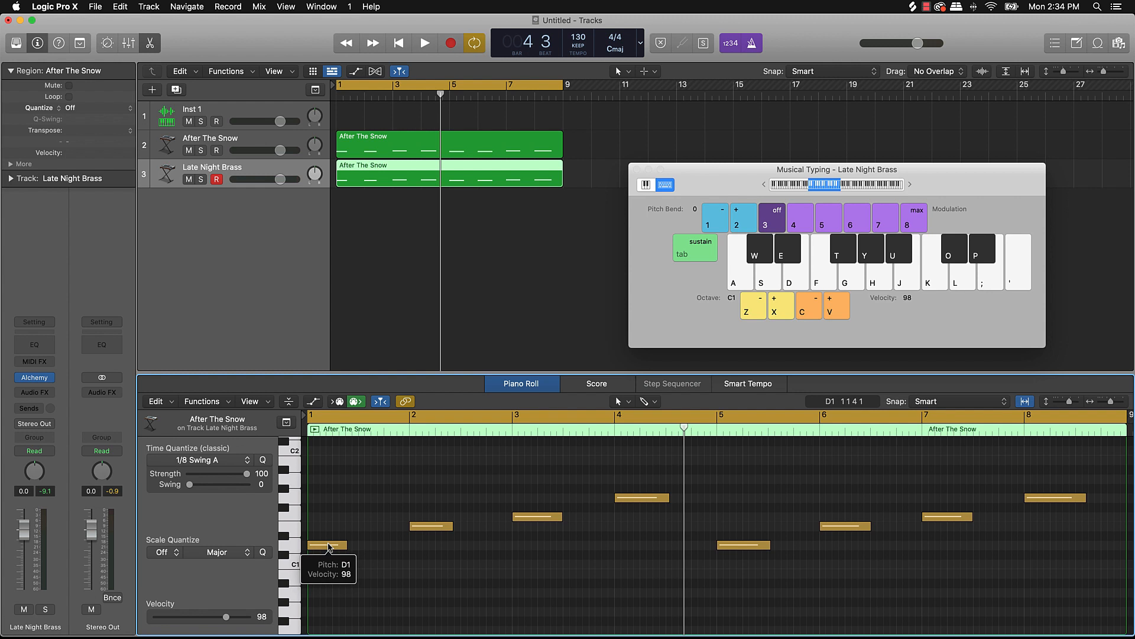
{"action": "left_click_drag", "start_coordinate": [329, 547], "coordinate": [336, 487]}
{"action": "key", "text": "shift+space"}
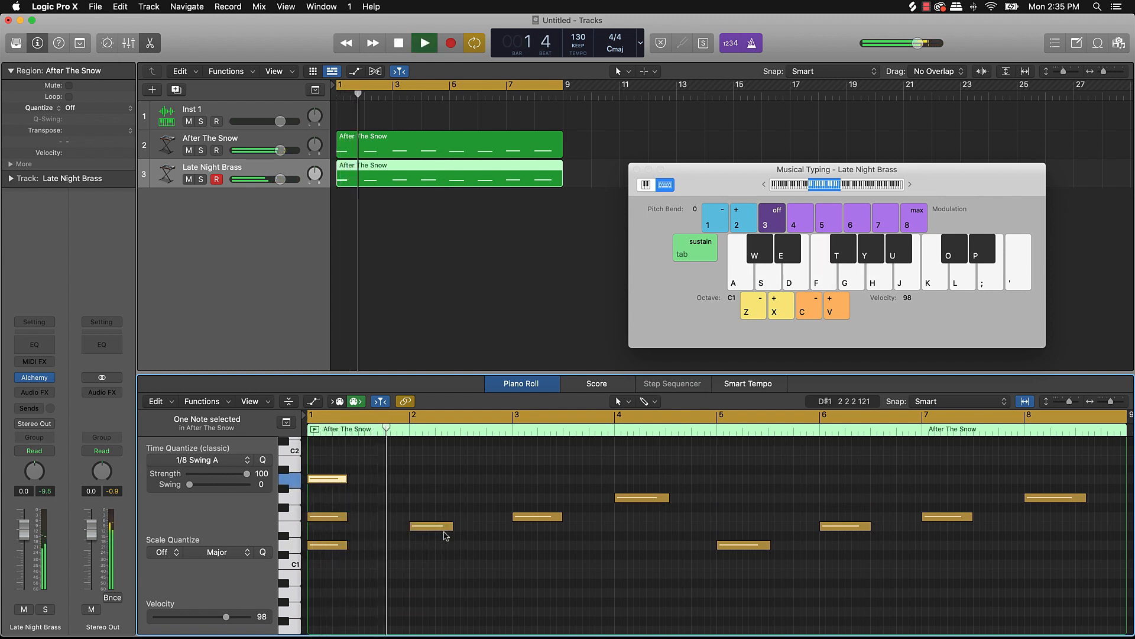
{"action": "key", "text": "space"}
Stack A1 and D2 above the E1 note in bar 2, and play the chord back.
{"action": "left_click_drag", "start_coordinate": [430, 527], "coordinate": [425, 500]}
{"action": "key", "text": "space"}
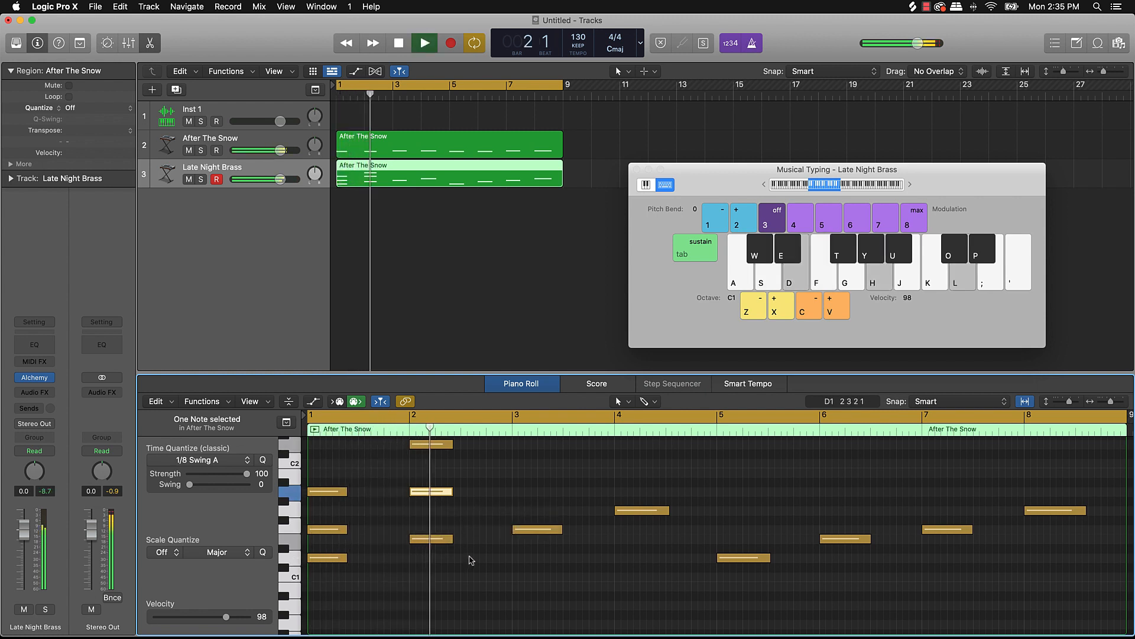
{"action": "key", "text": "space"}
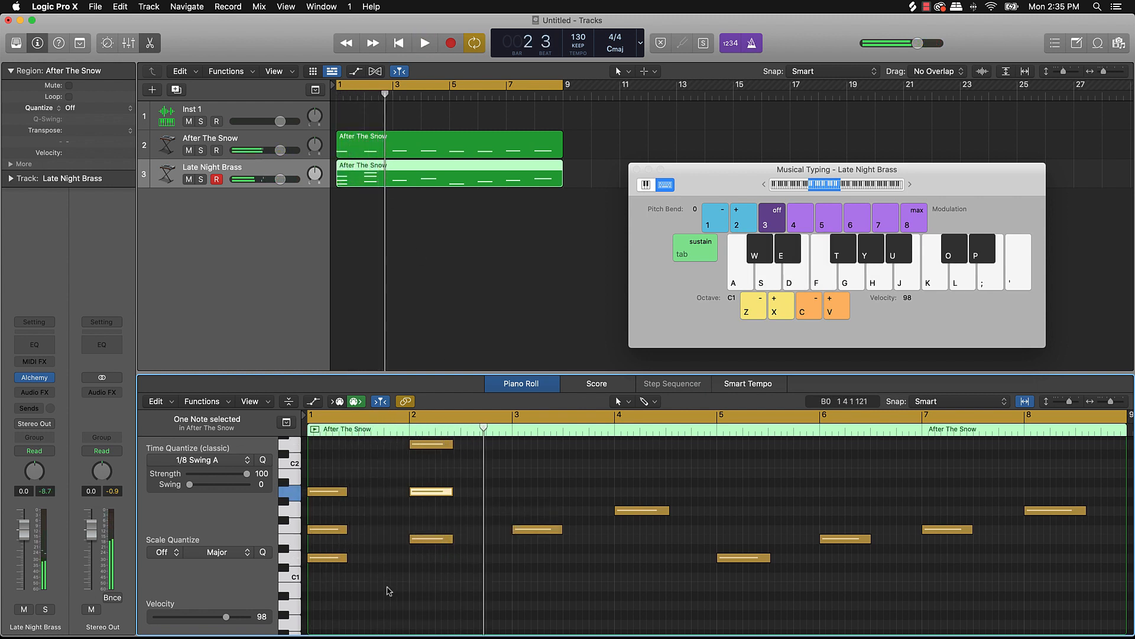
Transpose all notes of the Late Night Brass region up one octave, and play the result back.
{"action": "left_click", "coordinate": [390, 593]}
{"action": "key", "text": "super+a"}
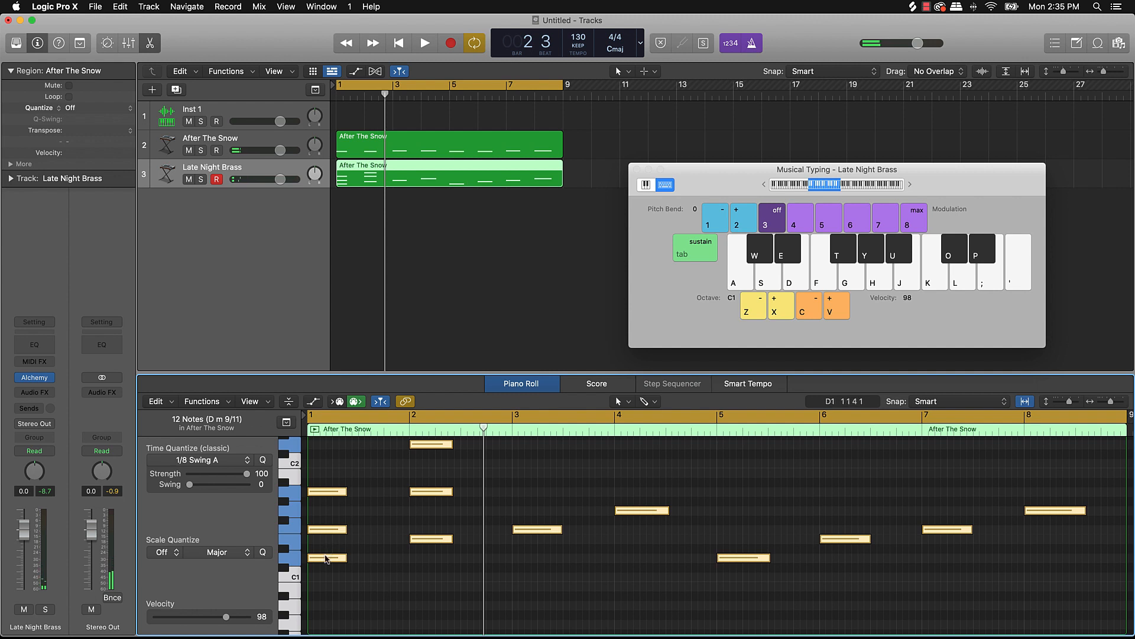
{"action": "scroll", "coordinate": [326, 559], "scroll_direction": "up", "scroll_amount": 2}
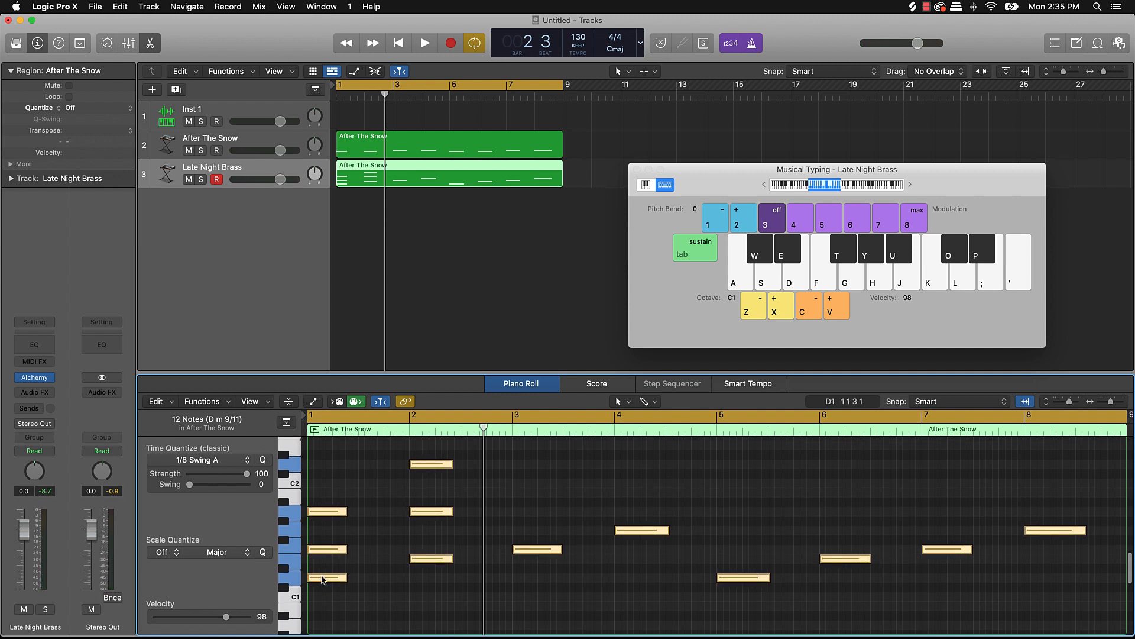
{"action": "left_click_drag", "start_coordinate": [326, 577], "coordinate": [326, 449]}
{"action": "key", "text": "space"}
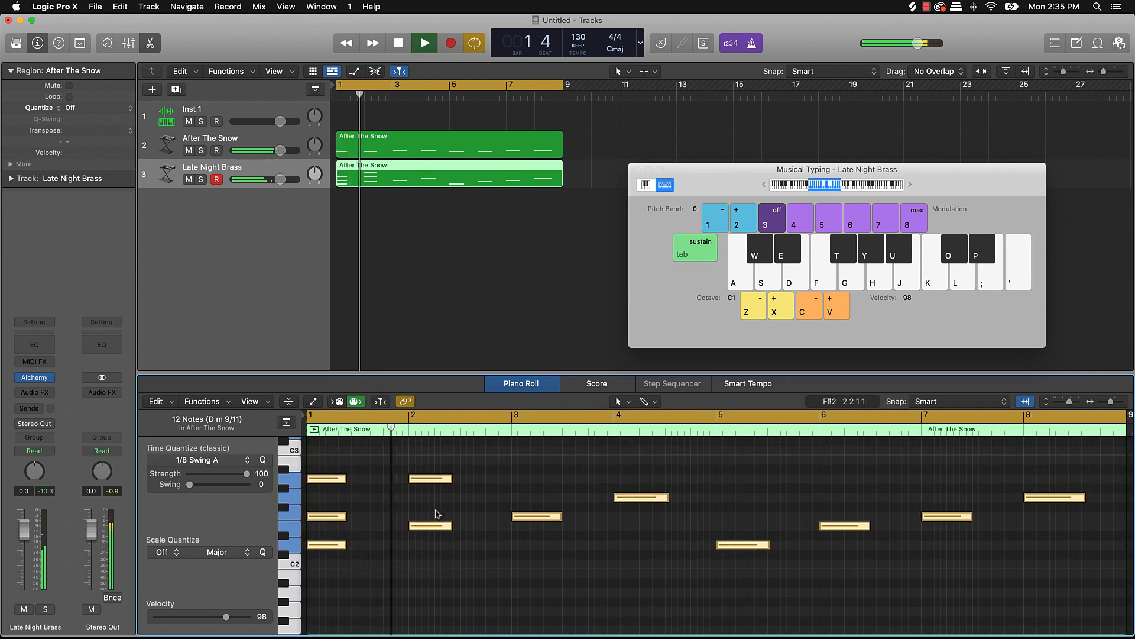
{"action": "scroll", "coordinate": [435, 519], "scroll_direction": "up", "scroll_amount": 14}
{"action": "scroll", "coordinate": [494, 531], "scroll_direction": "right", "scroll_amount": 2}
{"action": "key", "text": "space"}
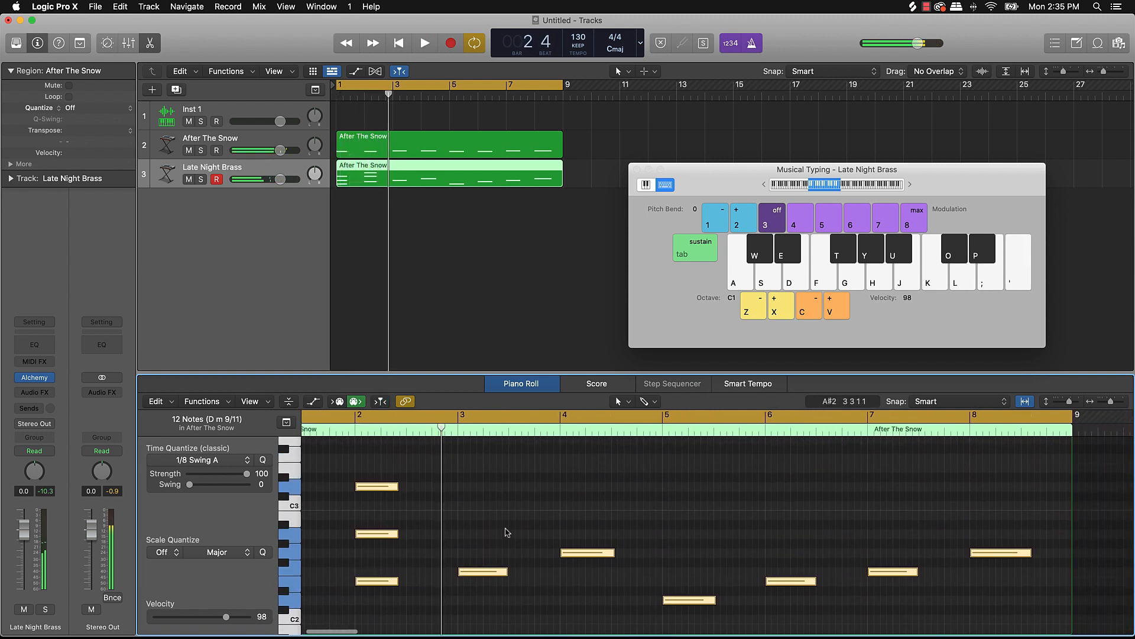
Stack A2 and D3 above the F2 note in bar 3, and play the chords back from the start.
{"action": "left_click", "coordinate": [496, 554]}
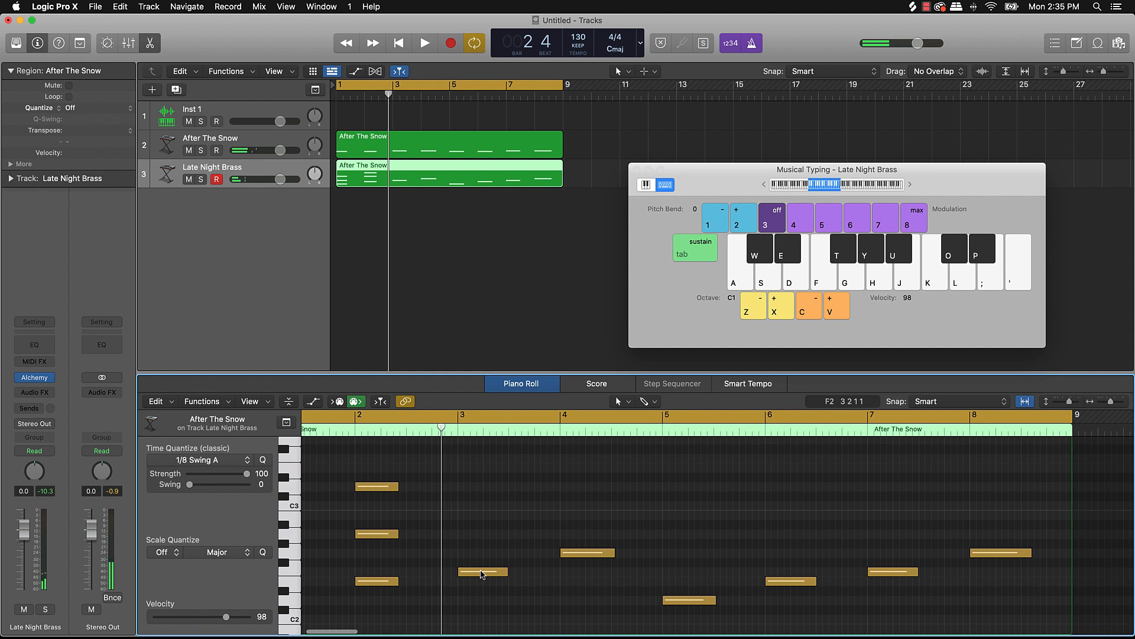
{"action": "left_click", "coordinate": [481, 569]}
{"action": "left_click_drag", "start_coordinate": [480, 569], "coordinate": [479, 492]}
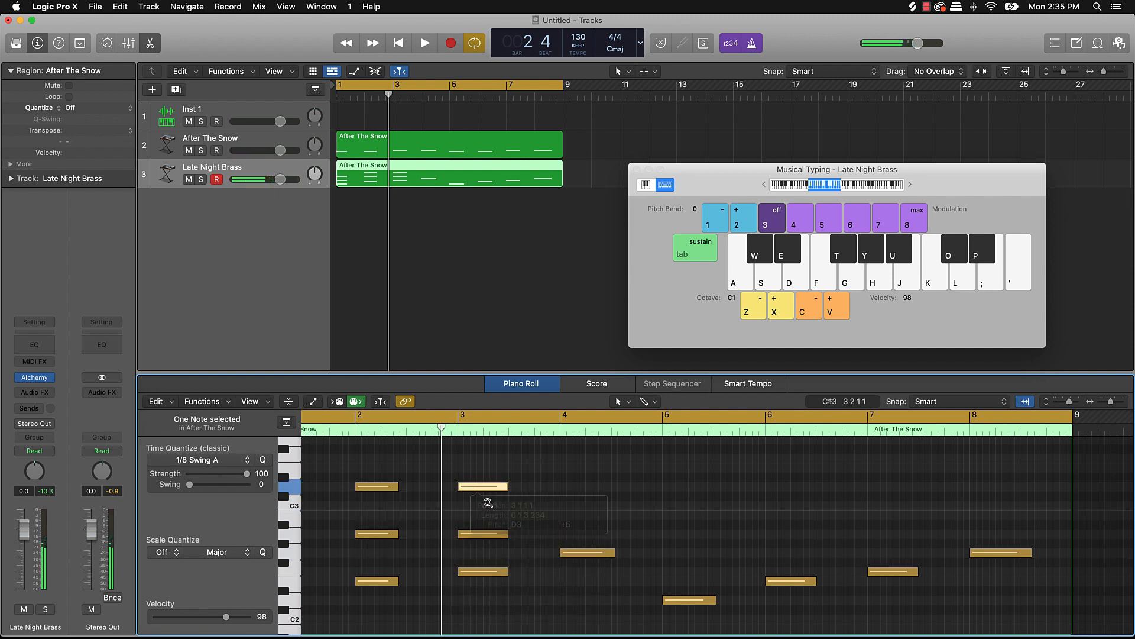
{"action": "key", "text": "Return"}
{"action": "key", "text": "space"}
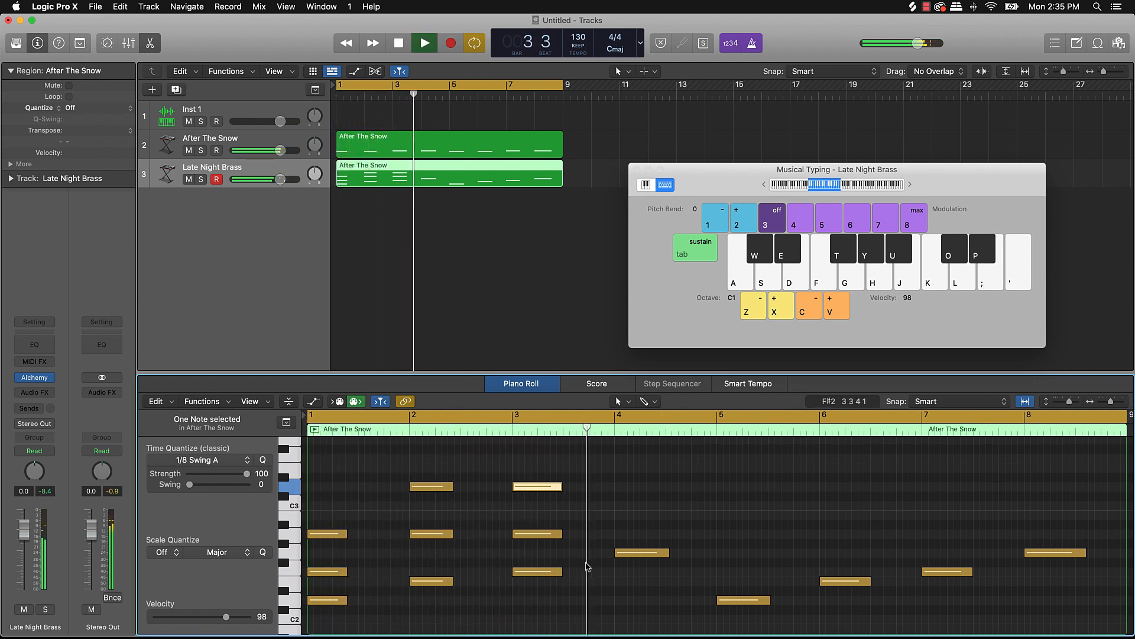
{"action": "key", "text": "space"}
Stack A#2 and F3 above the G2 note in bar 4, and play the chord back.
{"action": "left_click", "coordinate": [632, 553]}
{"action": "left_click_drag", "start_coordinate": [631, 554], "coordinate": [630, 463]}
{"action": "left_click_drag", "start_coordinate": [631, 462], "coordinate": [631, 462]}
{"action": "key", "text": "space"}
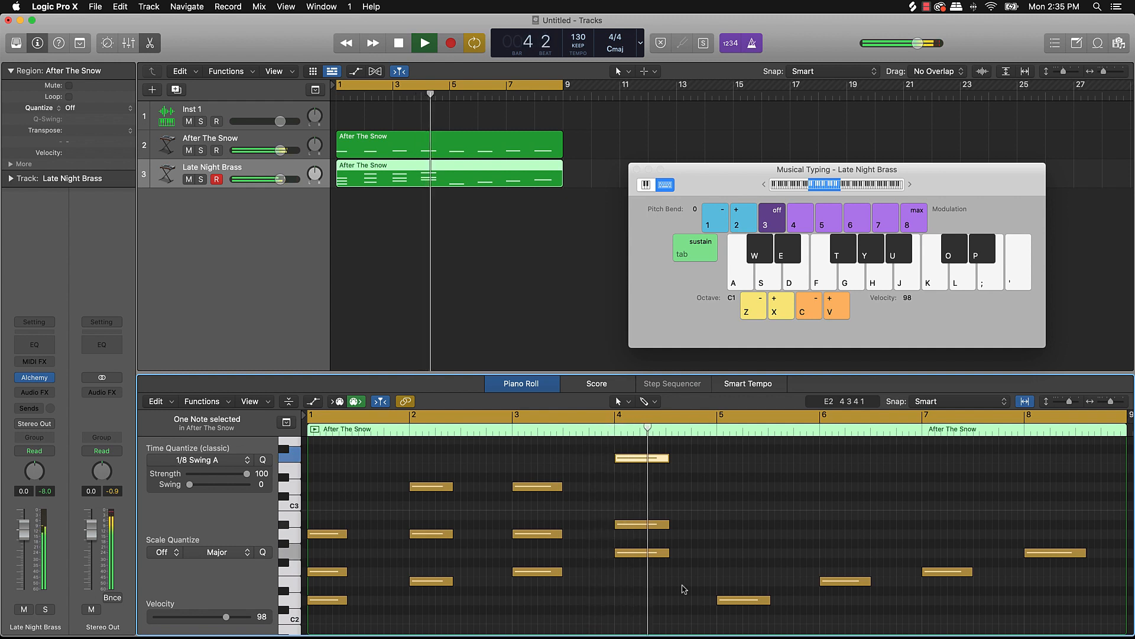
{"action": "key", "text": "space"}
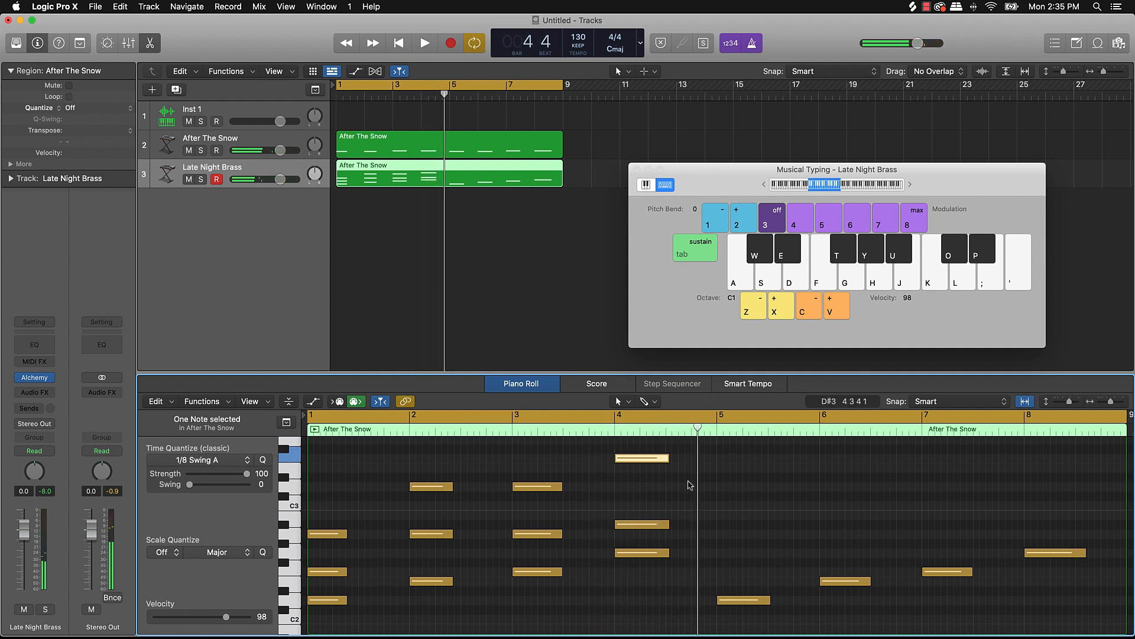
{"action": "left_click_drag", "start_coordinate": [744, 603], "coordinate": [736, 460]}
{"action": "left_click", "coordinate": [713, 425]}
{"action": "key", "text": "space"}
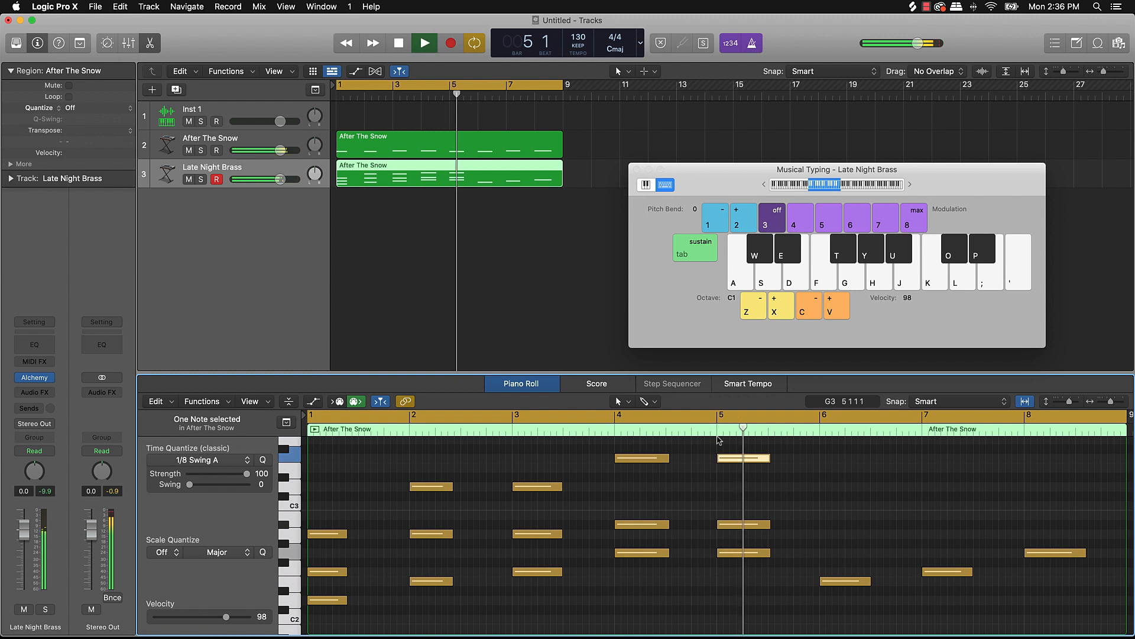
{"action": "key", "text": "space"}
{"action": "key", "text": "super+z"}
{"action": "key", "text": "super+z"}
{"action": "key", "text": "super+z"}
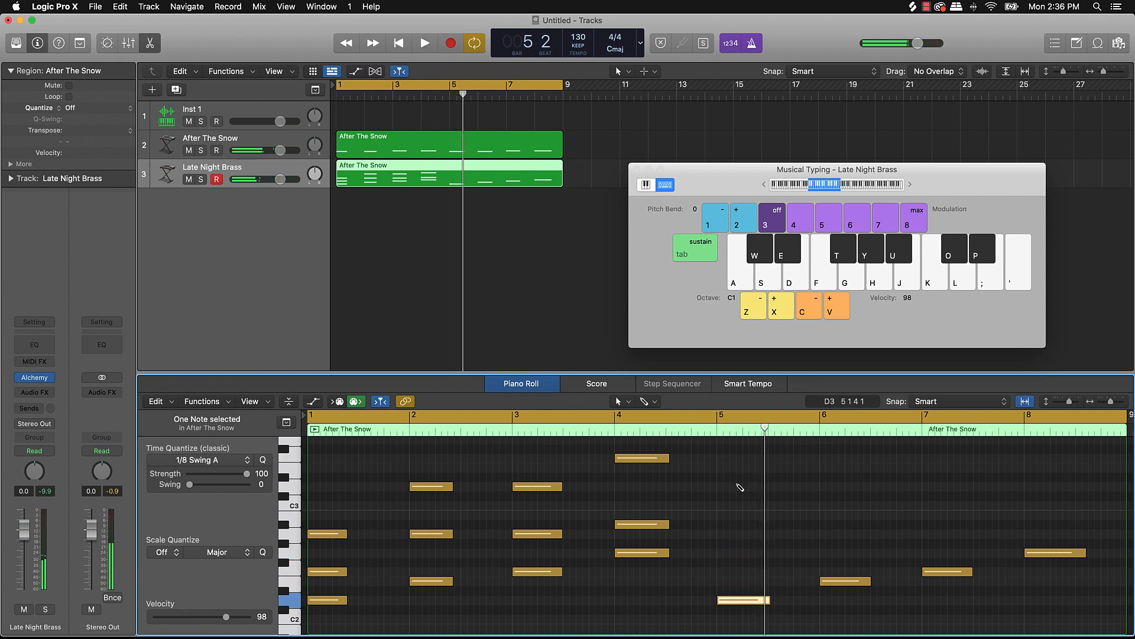
Delete the four single notes in bars 5 to 8 of the Late Night Brass region.
{"action": "left_click", "coordinate": [738, 488]}
{"action": "left_click_drag", "start_coordinate": [715, 462], "coordinate": [1117, 615]}
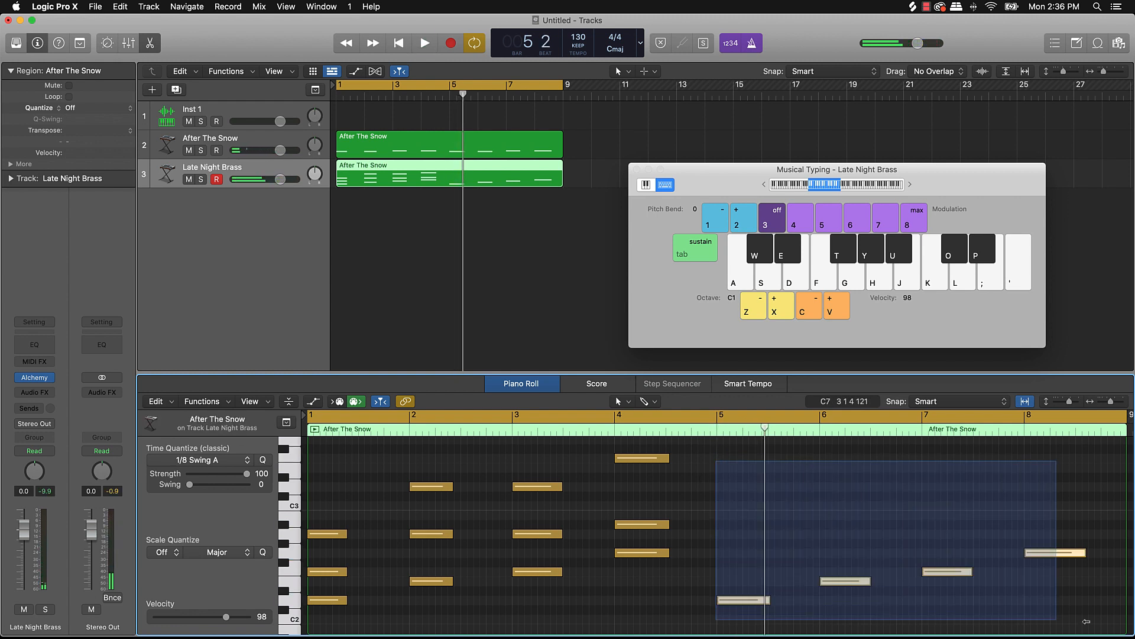
{"action": "key", "text": "Delete"}
Copy all the chord notes of bars 1 to 4 and paste them at bar 5 to fill bars 5 to 8.
{"action": "scroll", "coordinate": [597, 445], "scroll_direction": "left", "scroll_amount": 3}
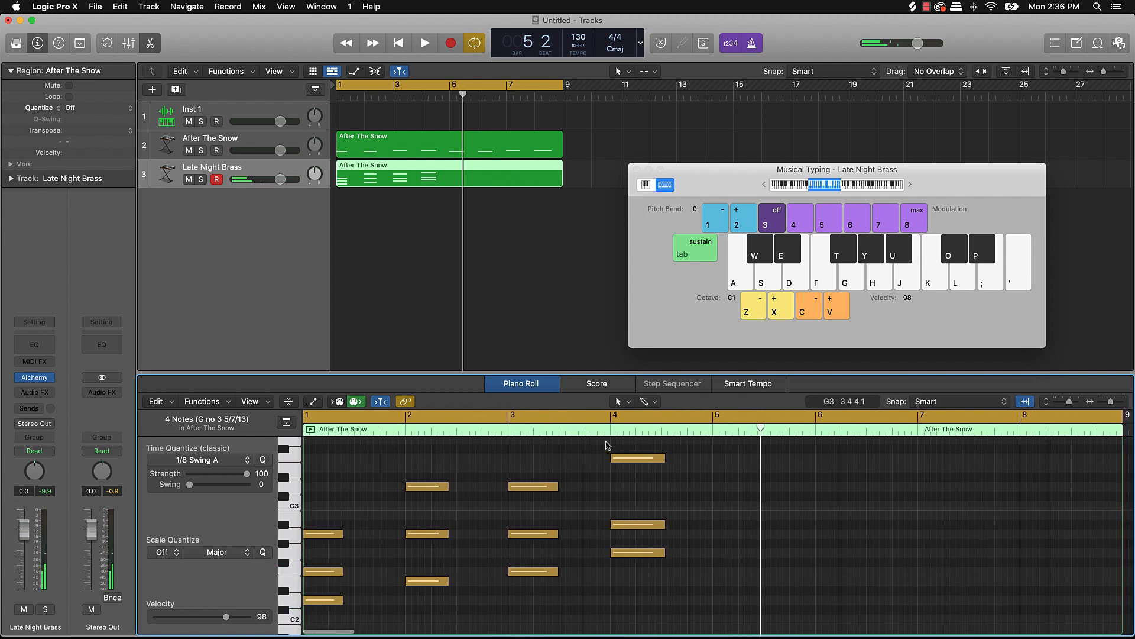
{"action": "left_click_drag", "start_coordinate": [723, 442], "coordinate": [305, 627]}
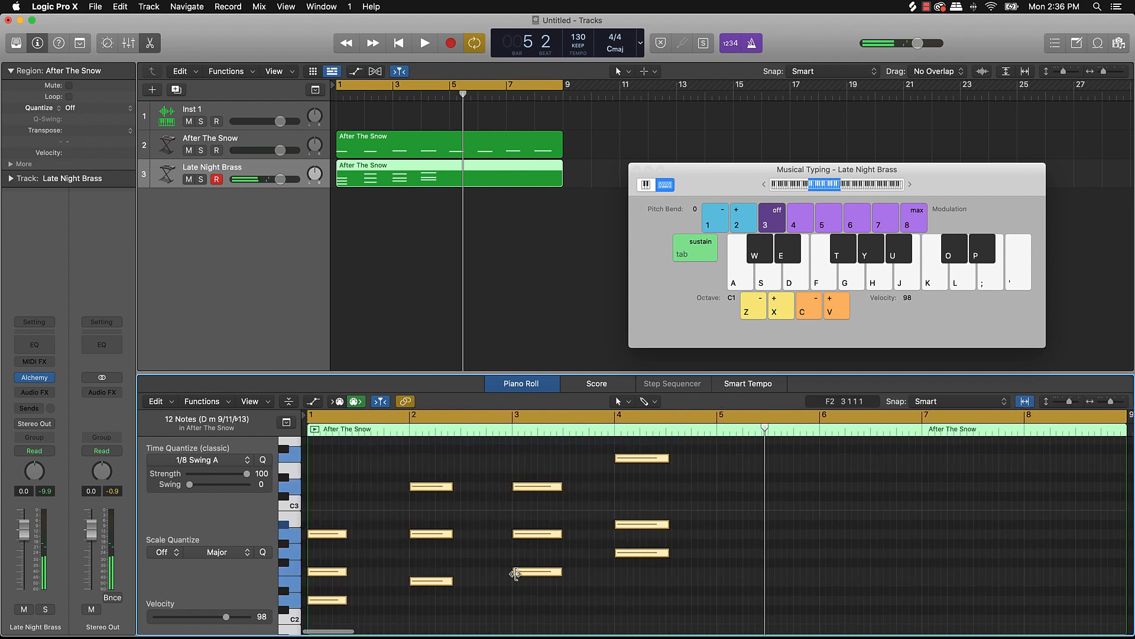
{"action": "scroll", "coordinate": [516, 577], "scroll_direction": "down", "scroll_amount": 2}
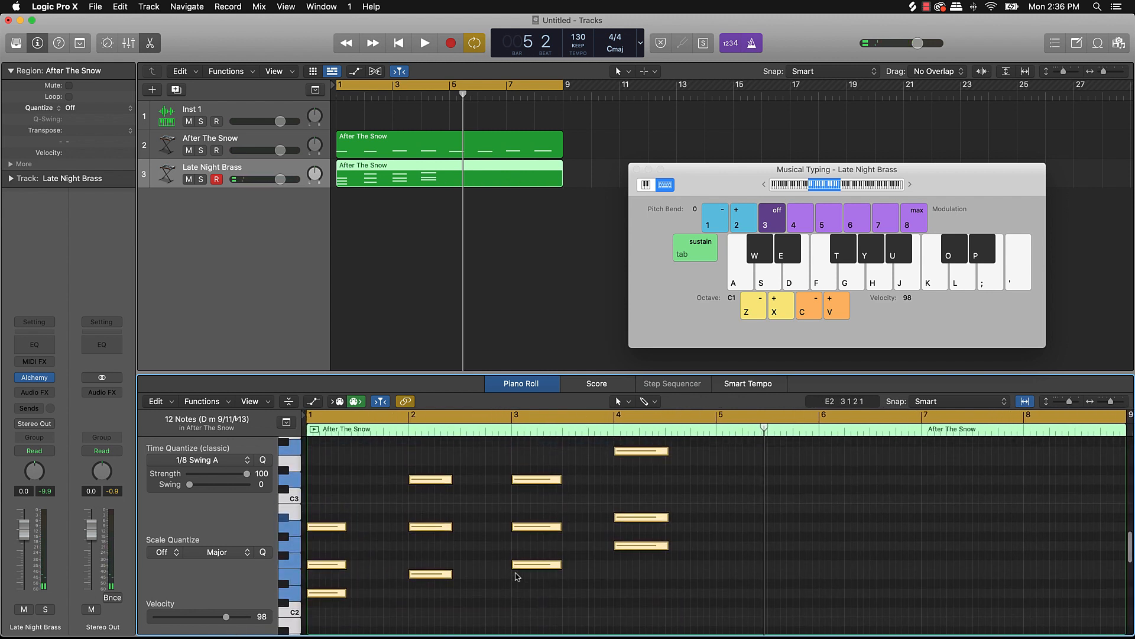
{"action": "key", "text": "comma"}
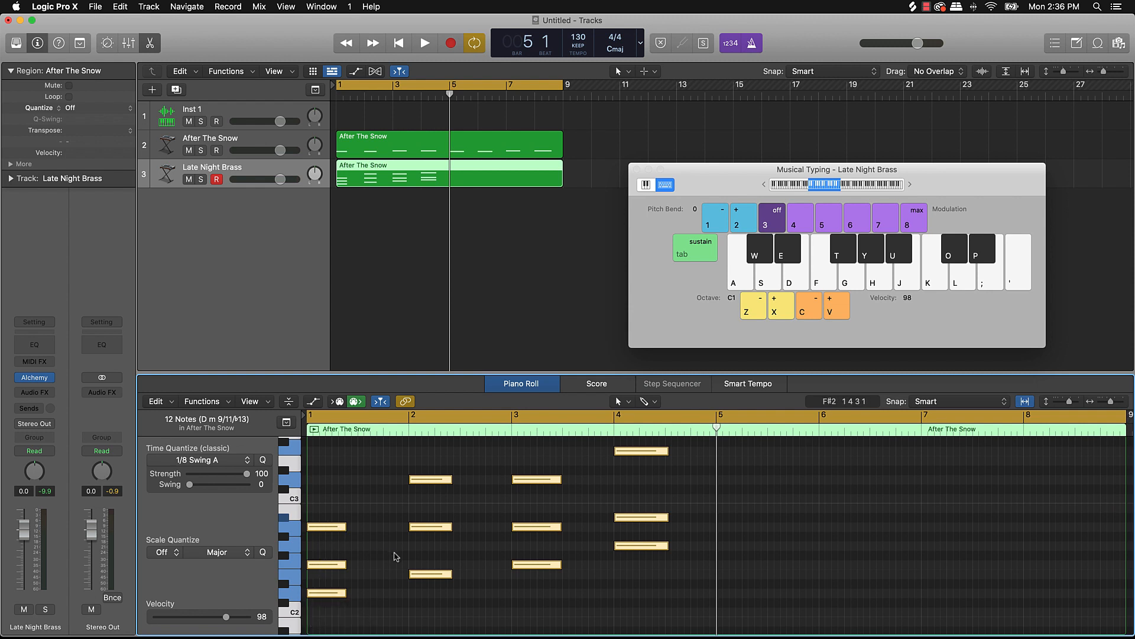
{"action": "key", "text": "super+v"}
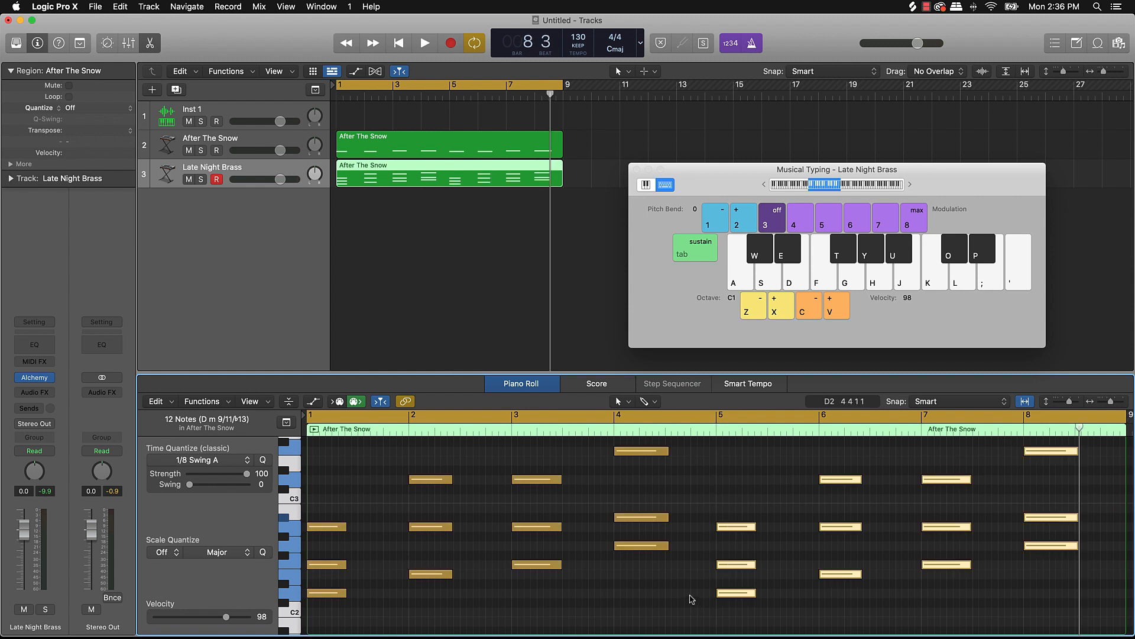
Deselect the notes and play the brass chords back with the bass line from the start.
{"action": "left_click", "coordinate": [692, 599]}
{"action": "key", "text": "Return"}
{"action": "key", "text": "space"}
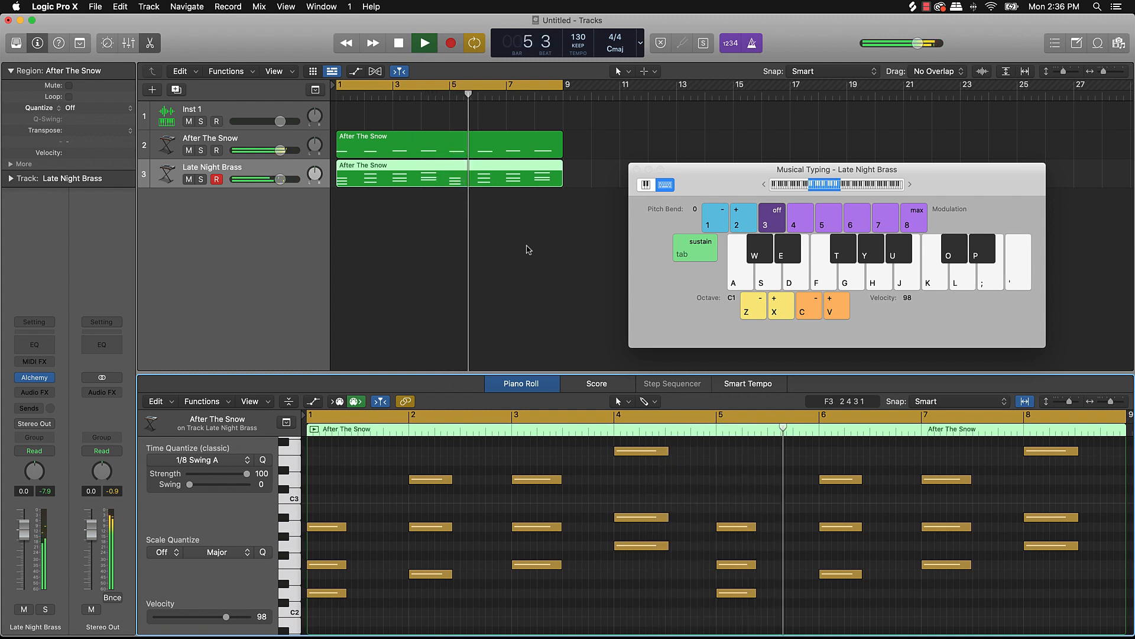
{"action": "key", "text": "space"}
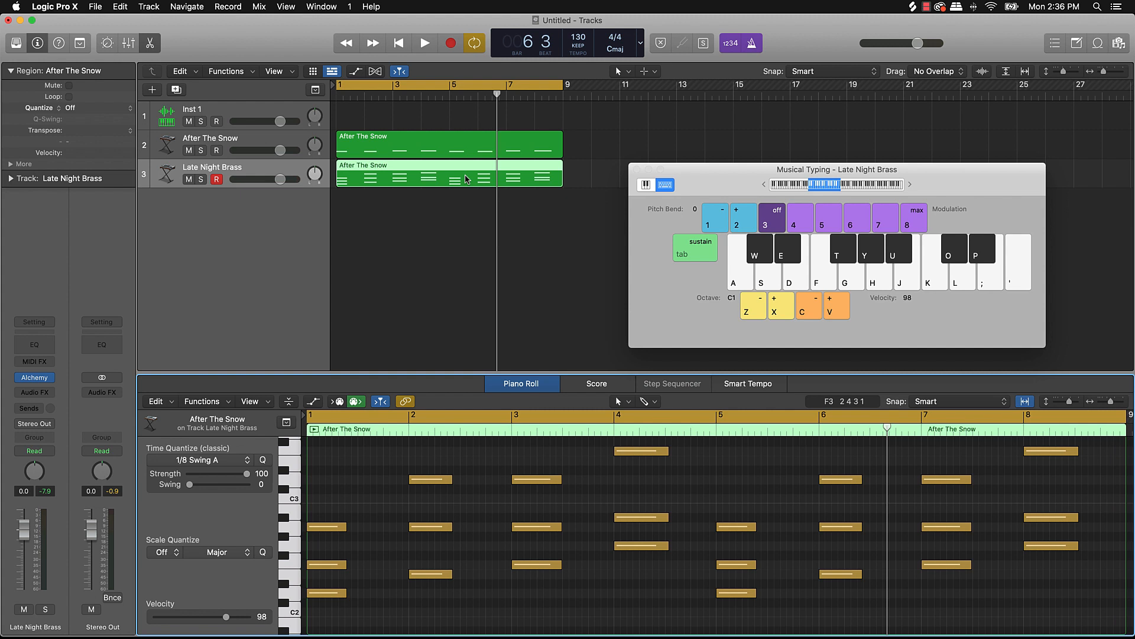
Duplicate the Late Night Brass track and copy its chord region onto the new track.
{"action": "key", "text": "h"}
{"action": "key", "text": "super+d"}
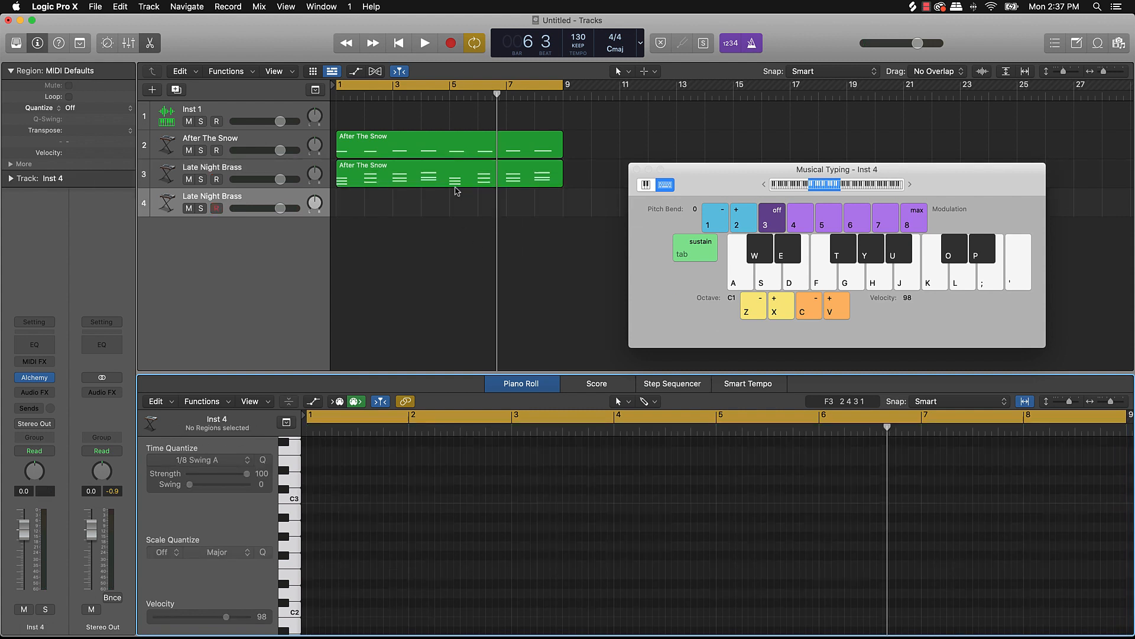
{"action": "left_click_drag", "start_coordinate": [449, 189], "coordinate": [448, 218]}
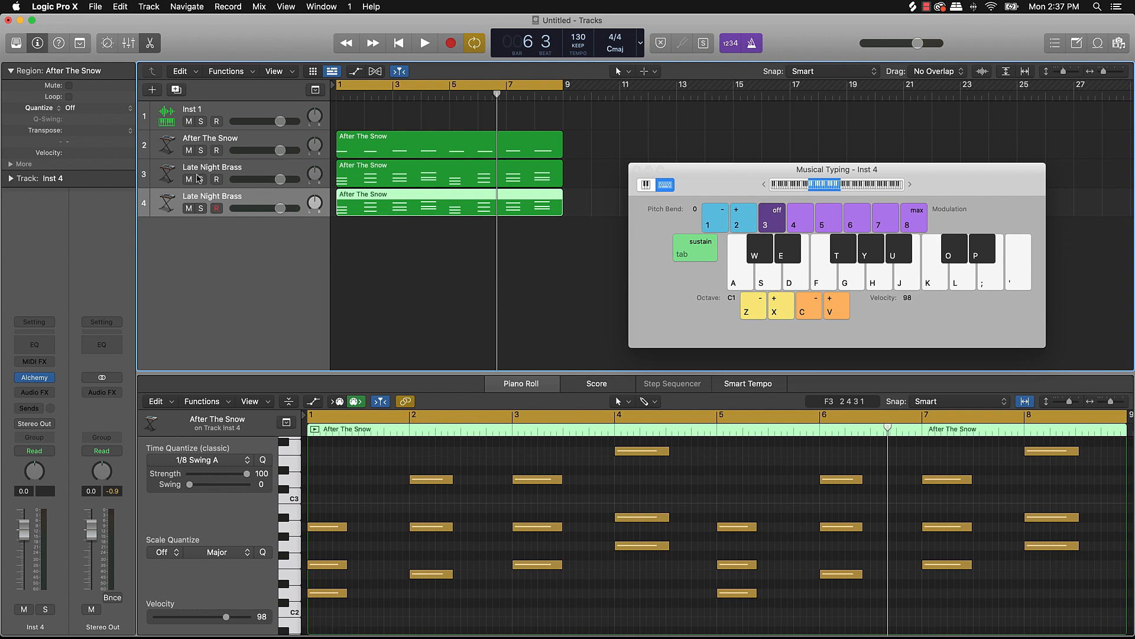
Mute the After The Snow and original Late Night Brass tracks, and open the Alchemy instrument of the duplicated track.
{"action": "left_click", "coordinate": [188, 179]}
{"action": "left_click", "coordinate": [187, 151]}
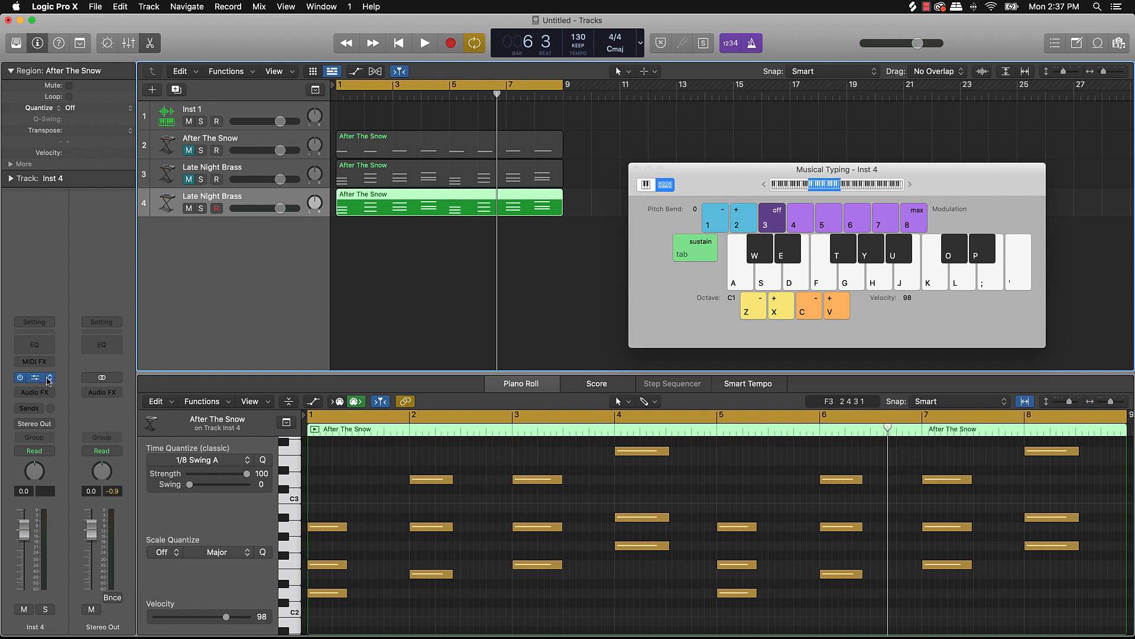
{"action": "left_click", "coordinate": [49, 380]}
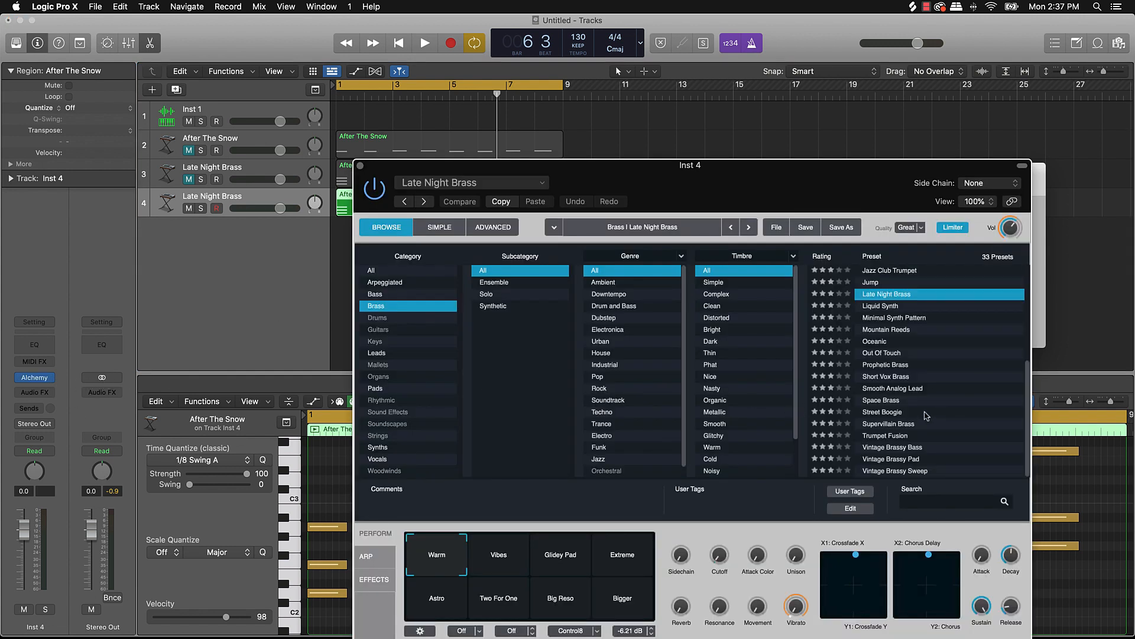
Load the Short Vox Brass preset in Alchemy, audition it with the chord region, and move the Alchemy window clear of the tracks.
{"action": "left_click", "coordinate": [899, 378]}
{"action": "key", "text": "space"}
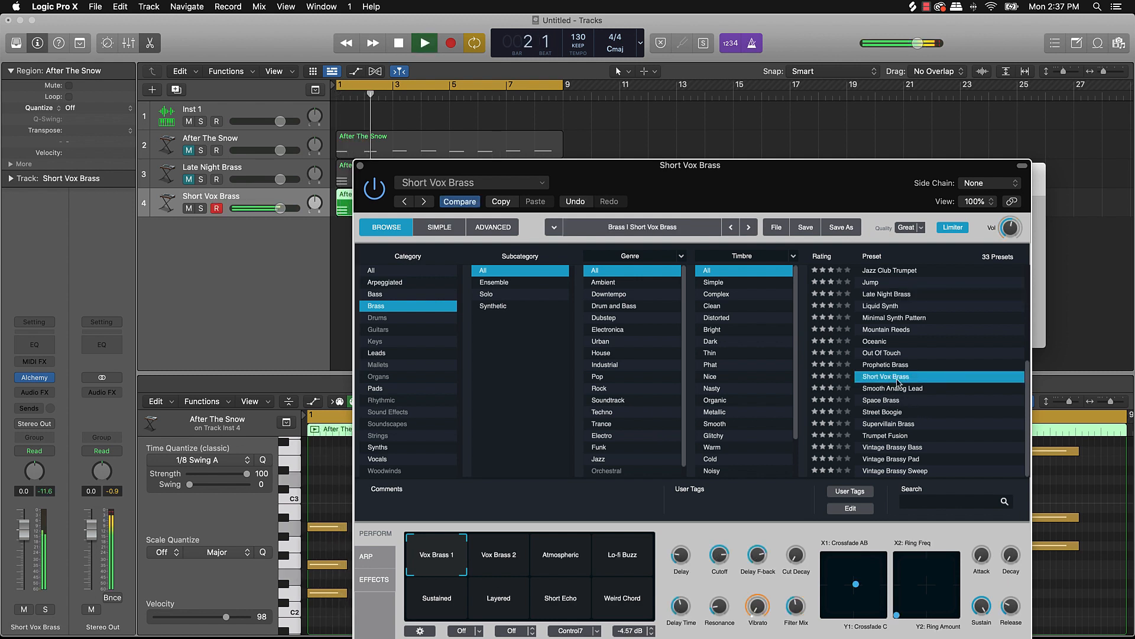
{"action": "left_click_drag", "start_coordinate": [700, 197], "coordinate": [914, 133]}
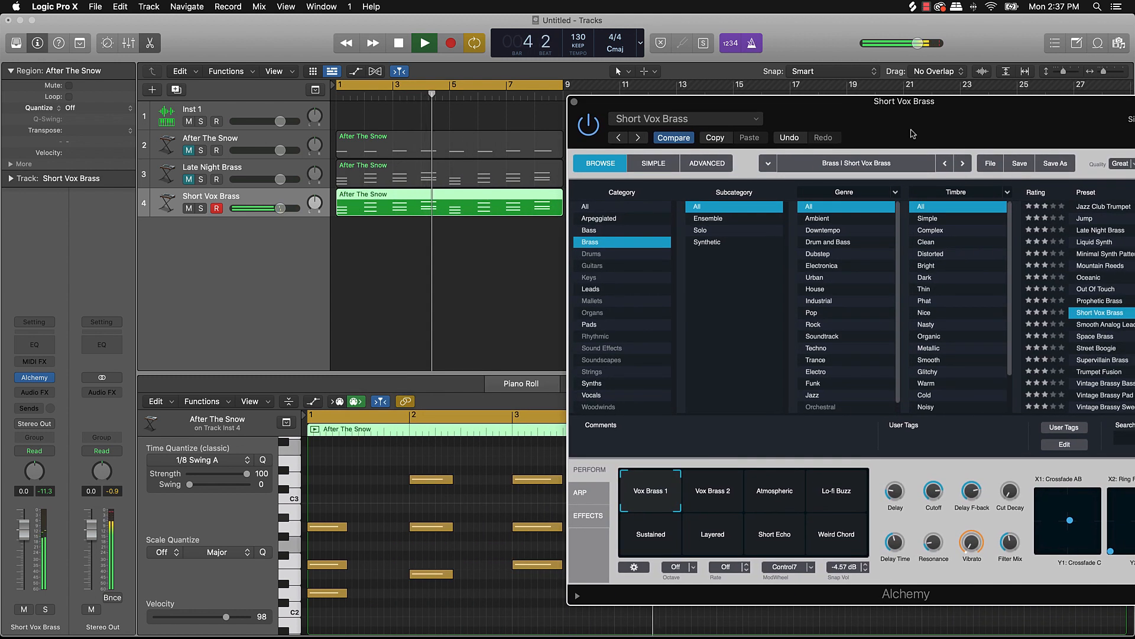
{"action": "key", "text": "space"}
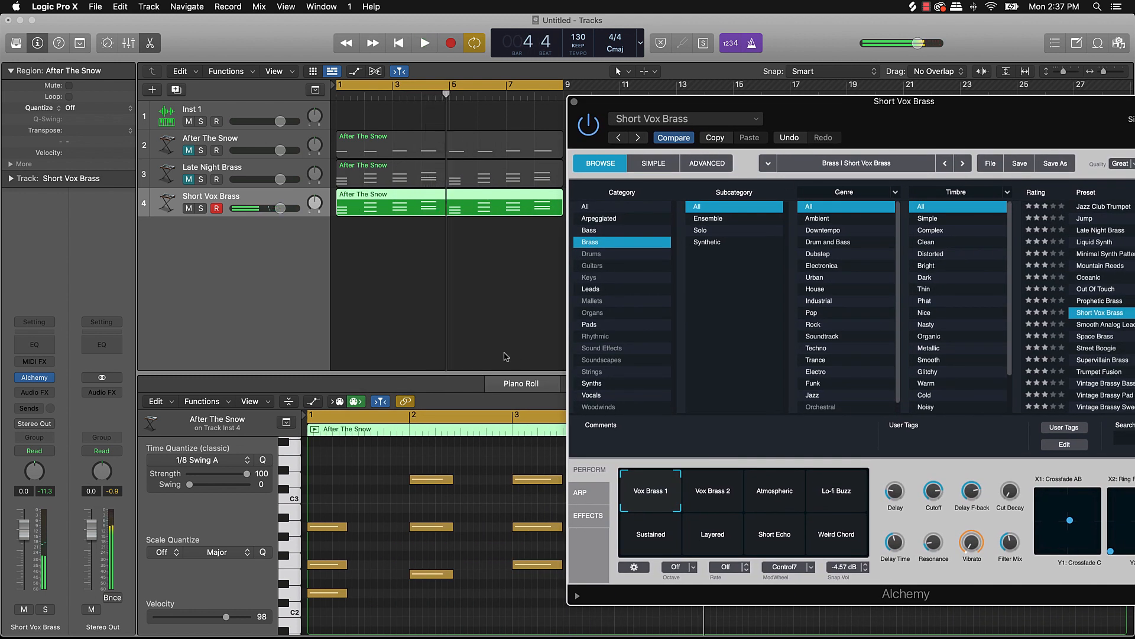
Unmute the After The Snow and Late Night Brass tracks during playback, raising Short Vox Brass to 2.2 dB and lowering Late Night Brass slightly.
{"action": "left_click", "coordinate": [187, 151]}
{"action": "key", "text": "space"}
{"action": "left_click_drag", "start_coordinate": [280, 209], "coordinate": [272, 180]}
{"action": "left_click", "coordinate": [188, 180]}
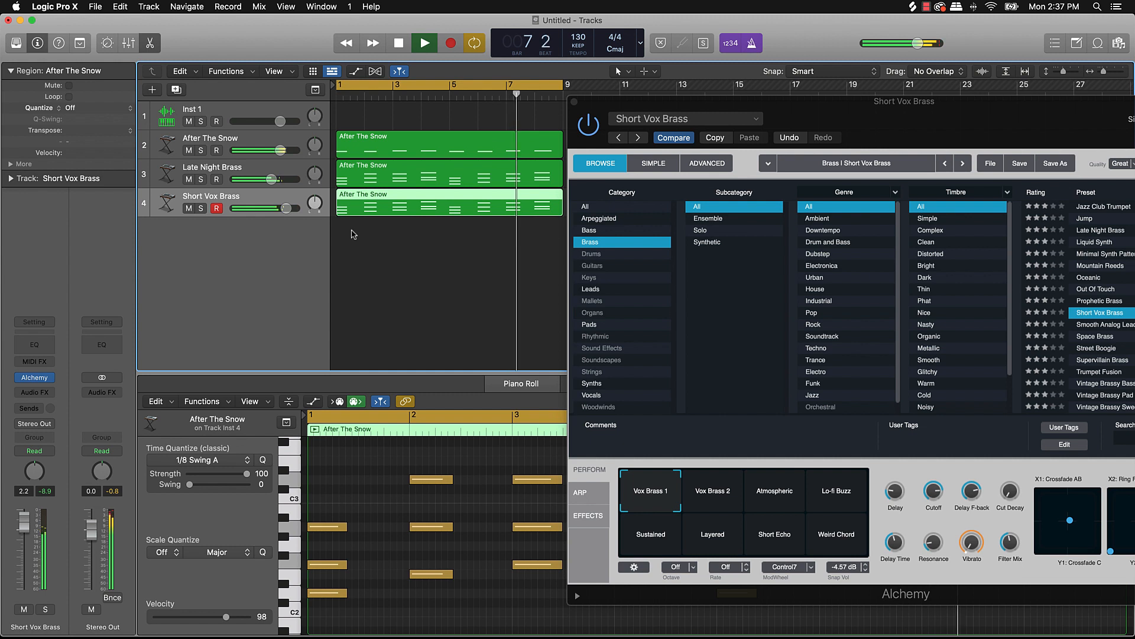
Play the three layers together from the start, stop, deselect the region and close the Alchemy window.
{"action": "key", "text": "Return"}
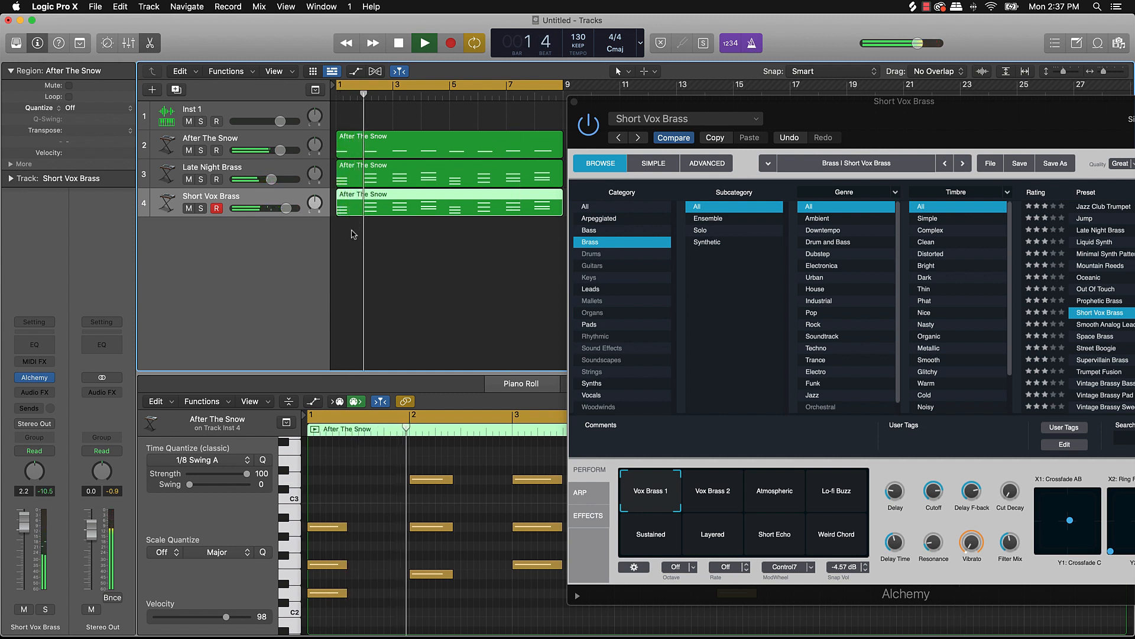
{"action": "key", "text": "space"}
{"action": "left_click", "coordinate": [414, 246]}
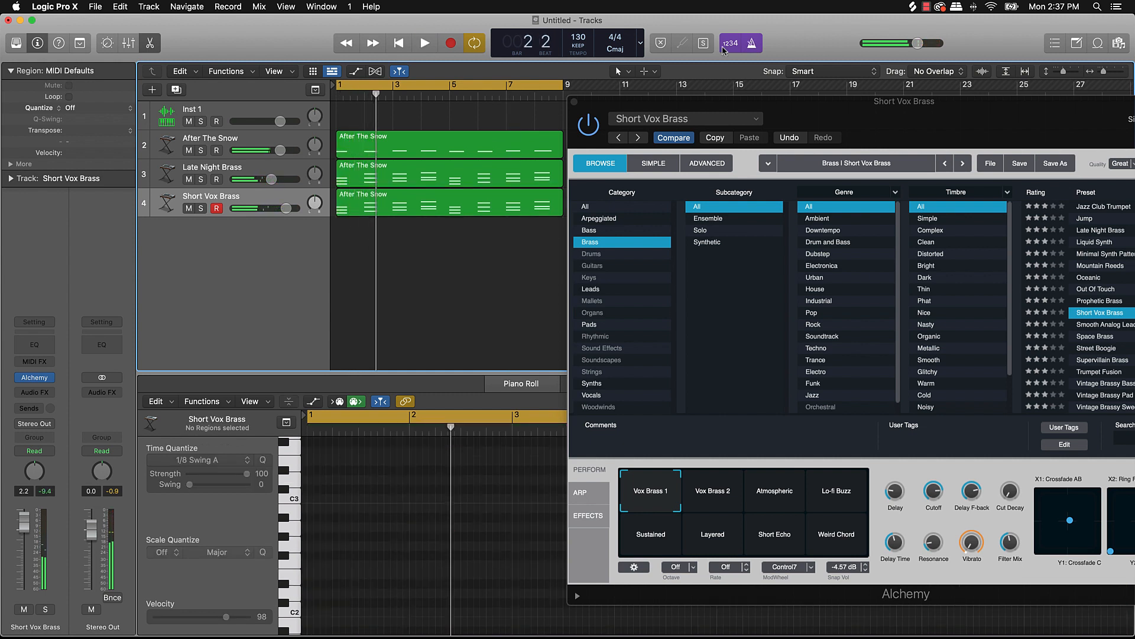
{"action": "left_click", "coordinate": [574, 103]}
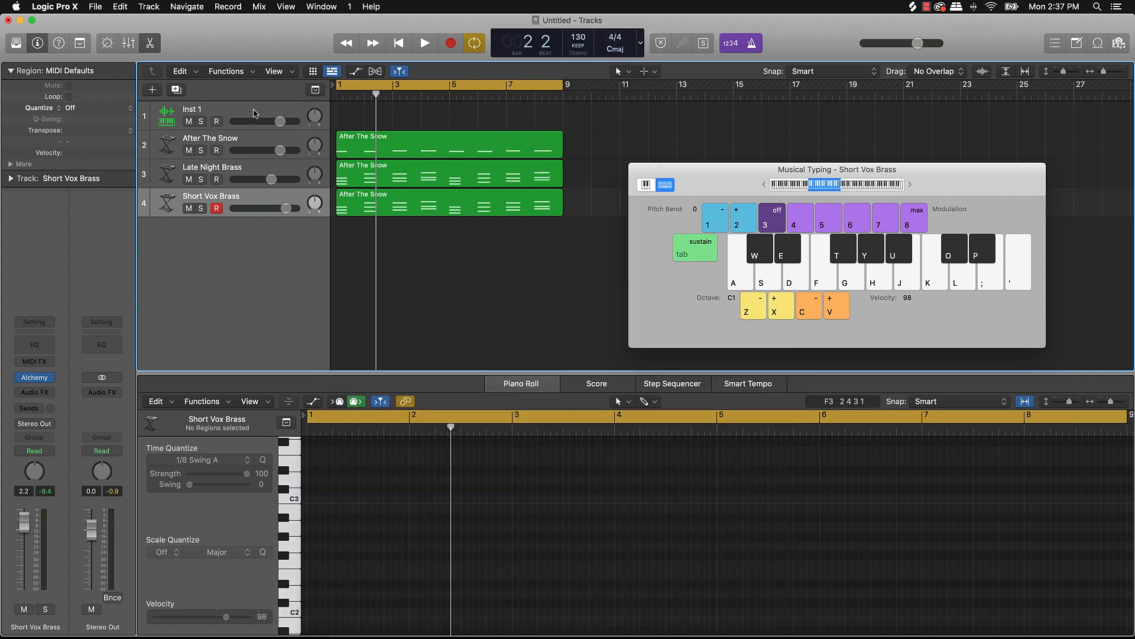
Open Quick Sampler on the Inst 1 track and turn on Flex mode with Follow Tempo for the vocal sample.
{"action": "left_click", "coordinate": [254, 113]}
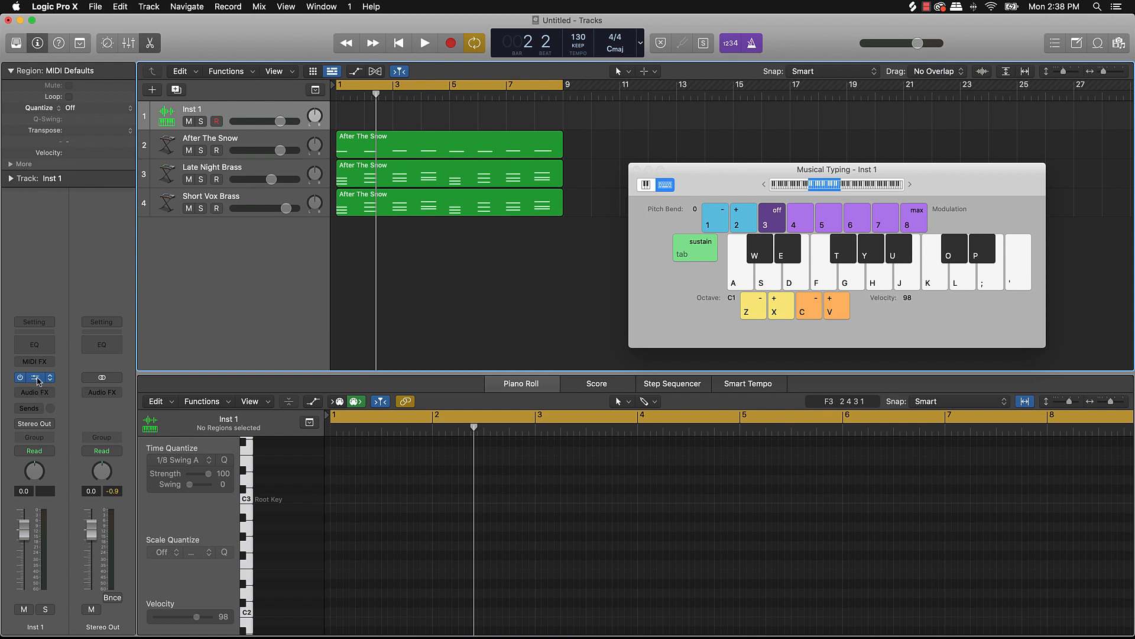
{"action": "left_click", "coordinate": [36, 378]}
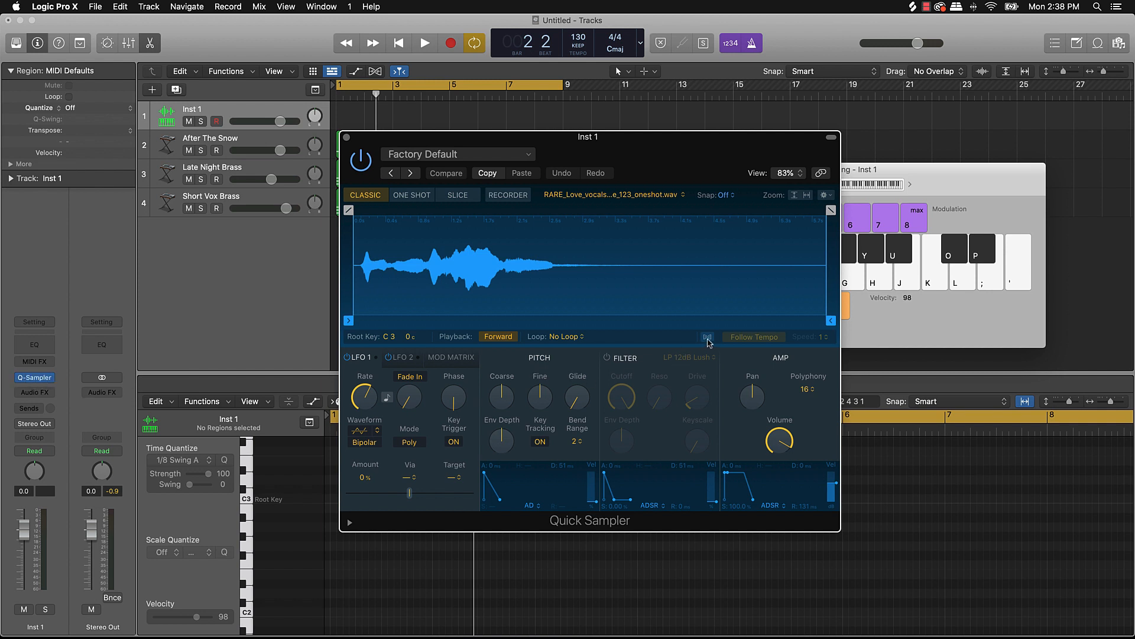
{"action": "left_click", "coordinate": [707, 339]}
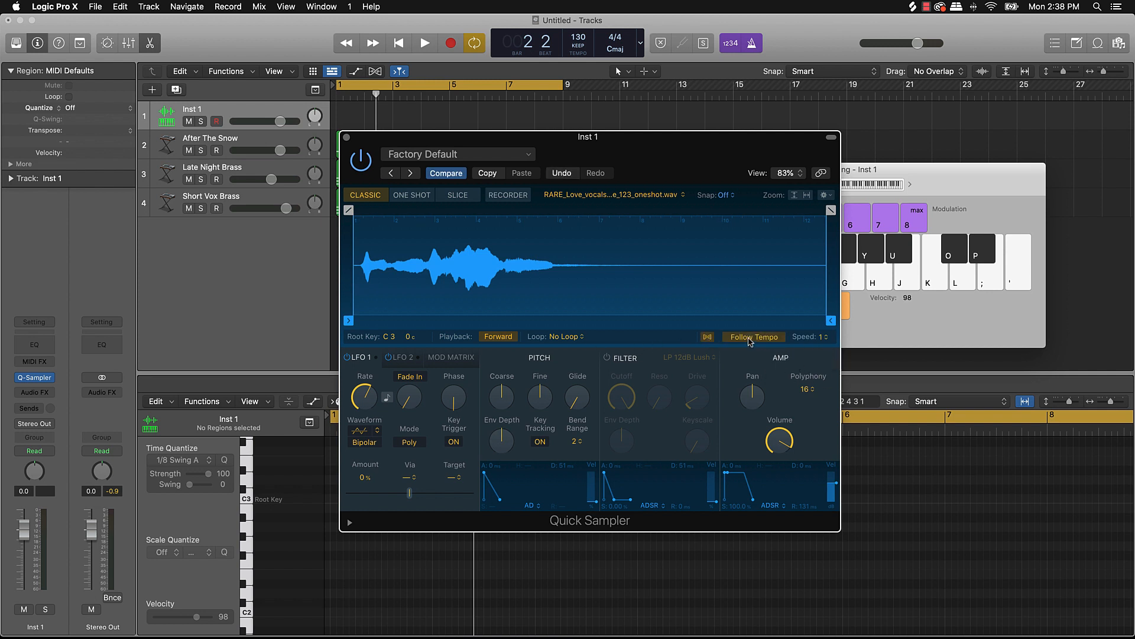
Bring up Musical Typing and audition the vocal sample at several pitches in octave C1.
{"action": "key", "text": "cmd+k"}
{"action": "key", "text": "cmd+k"}
{"action": "key", "text": "k"}
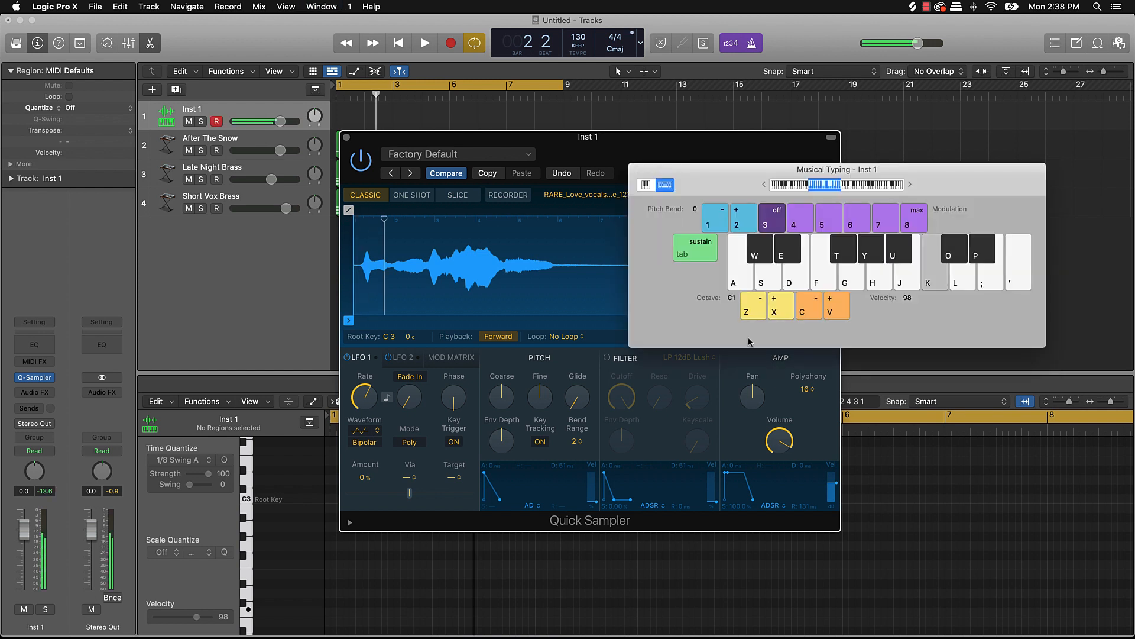
{"action": "key", "text": "l"}
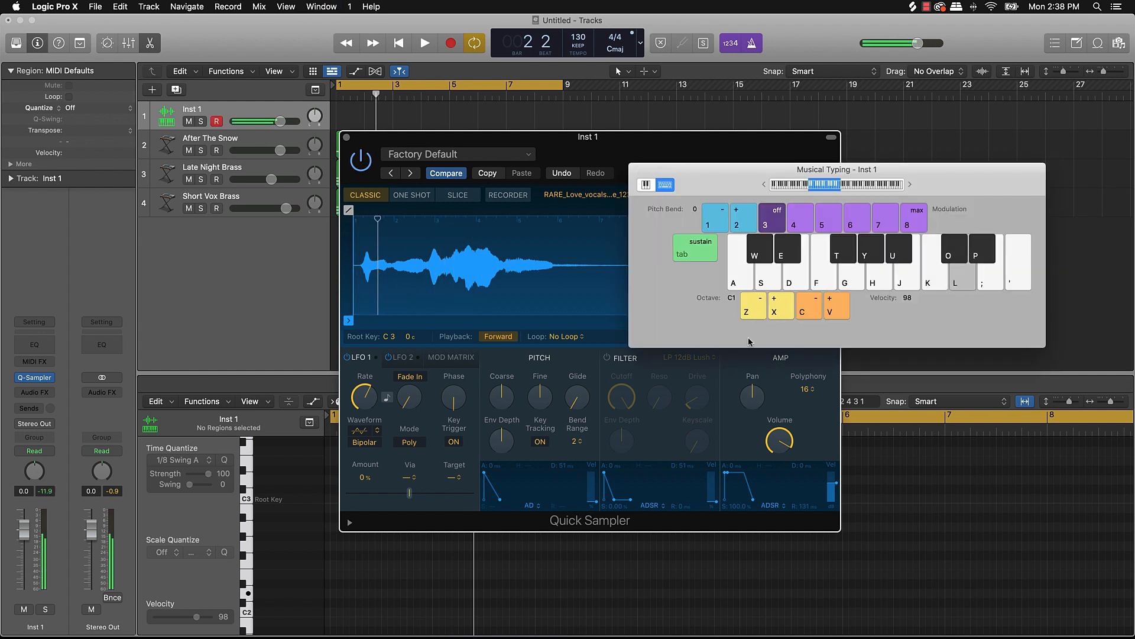
{"action": "key", "text": "k"}
{"action": "key", "text": "j"}
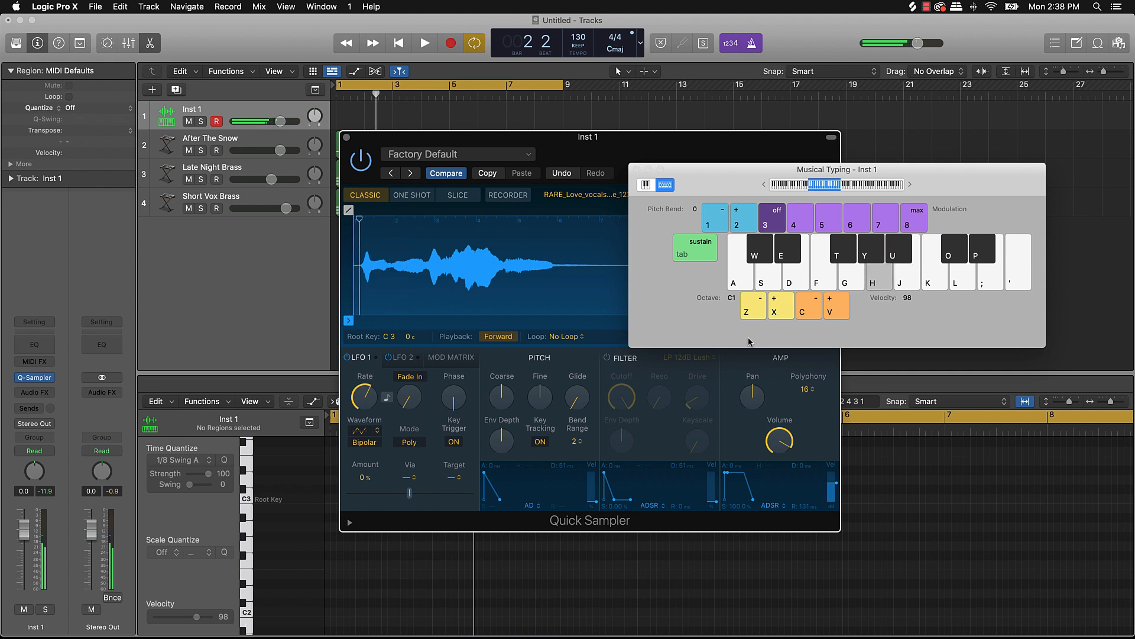
{"action": "key", "text": "u"}
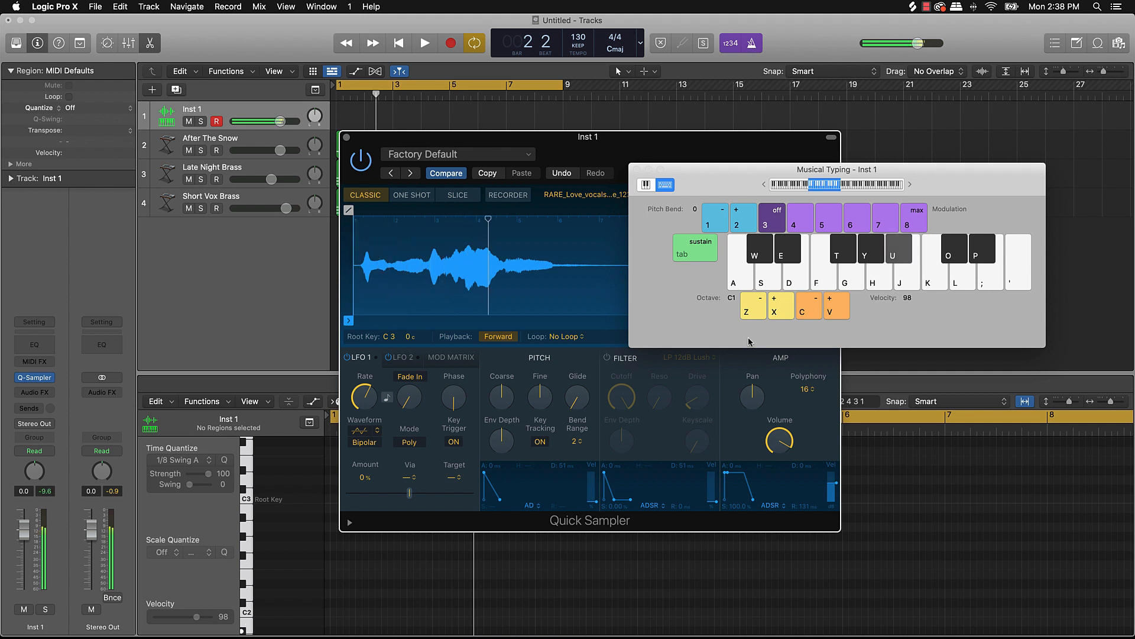
{"action": "key", "text": "k"}
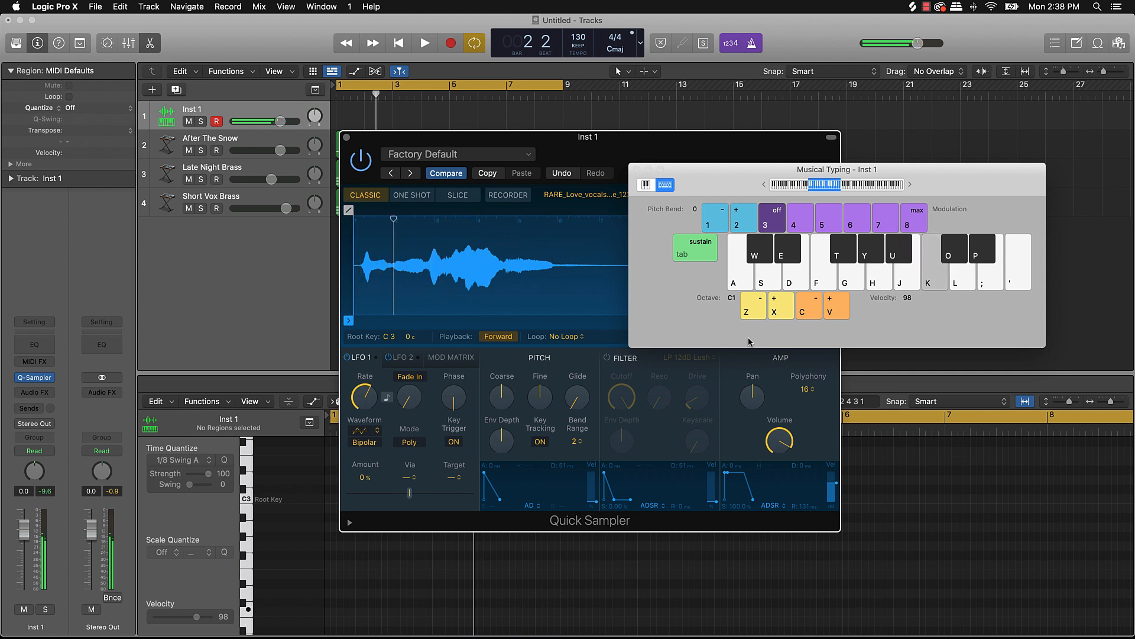
Play the backing tracks and try the vocal sample over them in octave C1 and in octave C2.
{"action": "key", "text": "space"}
{"action": "key", "text": "k"}
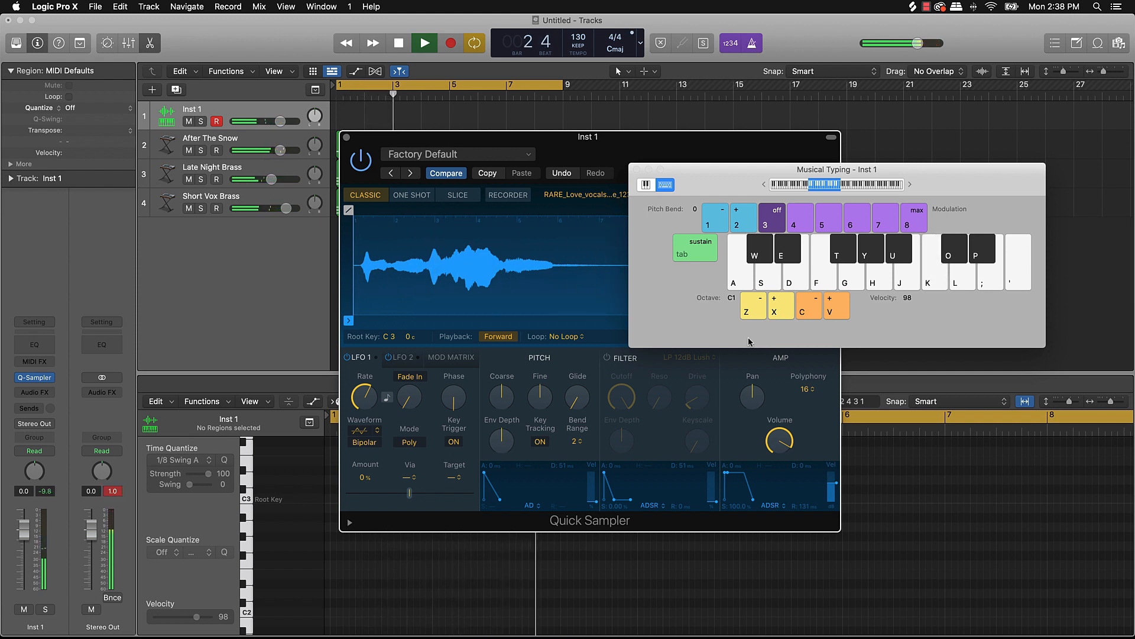
{"action": "key", "text": "k"}
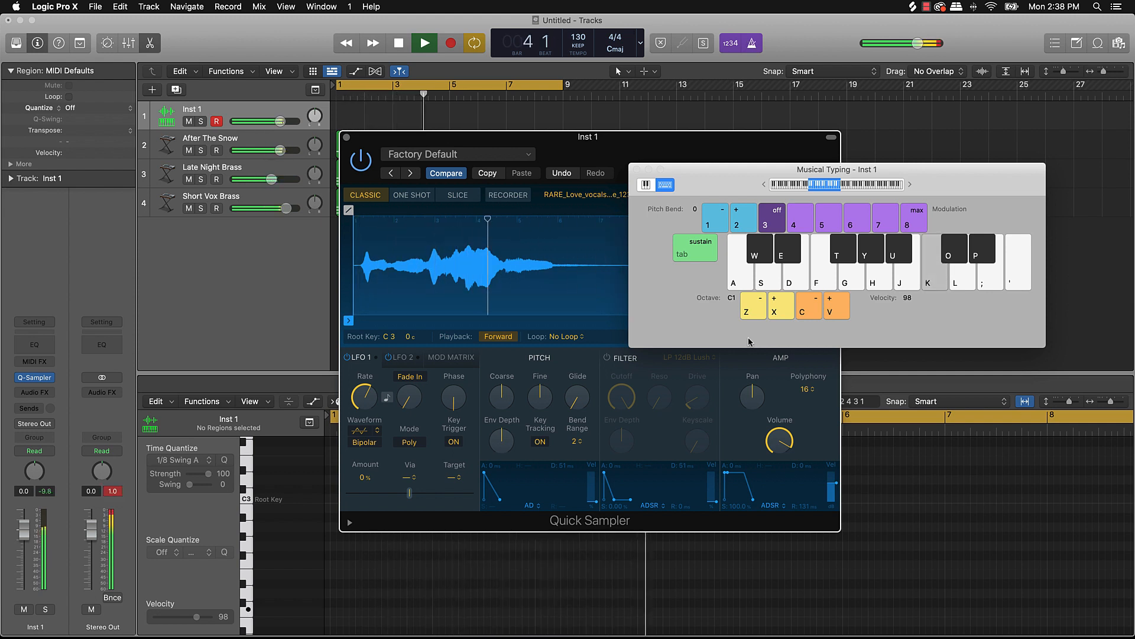
{"action": "key", "text": "x"}
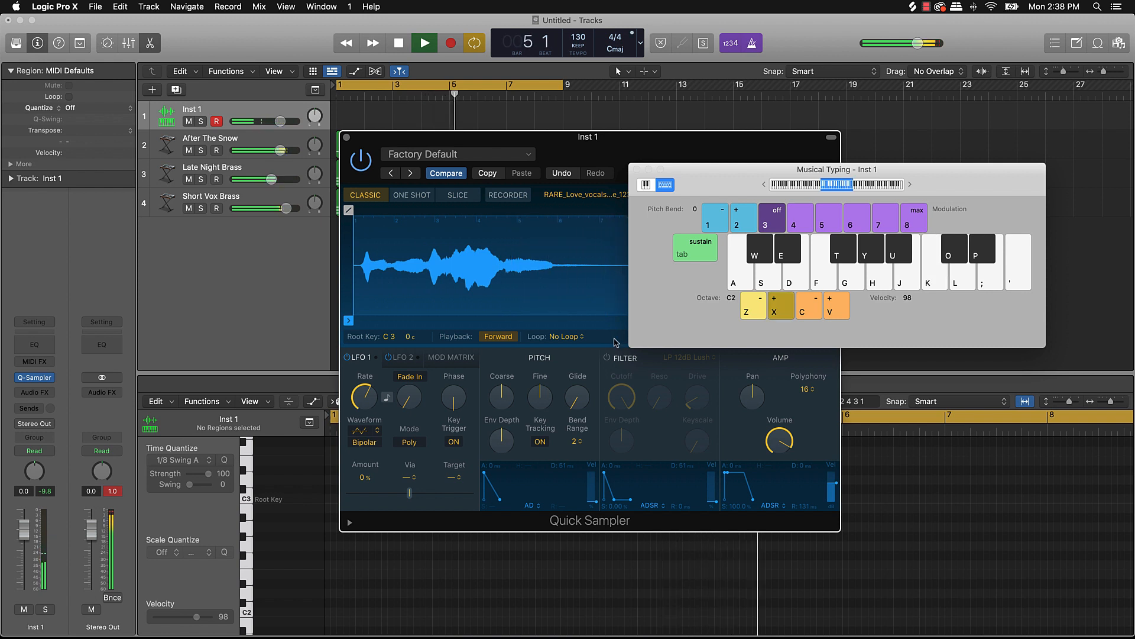
{"action": "key", "text": "k"}
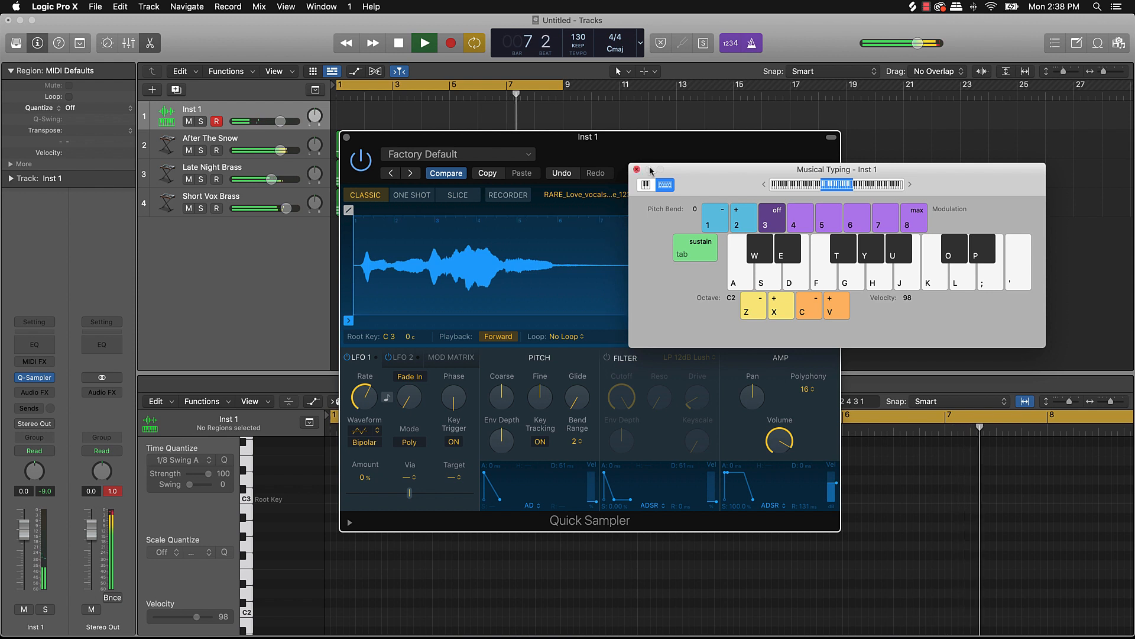
{"action": "key", "text": "k"}
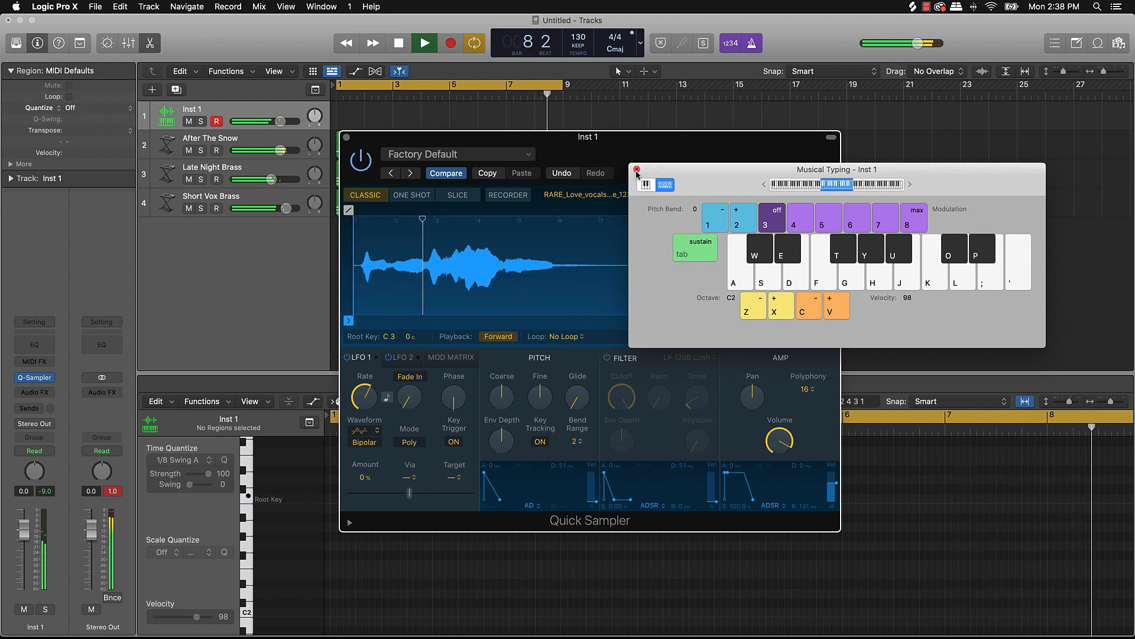
{"action": "key", "text": "k"}
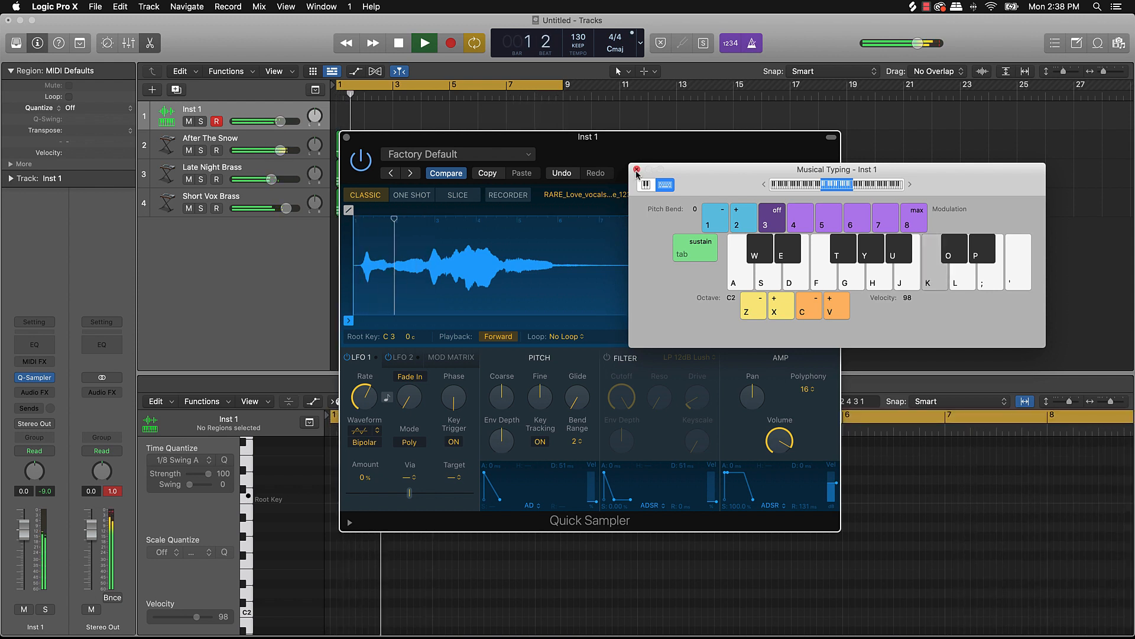
Reopen Musical Typing, stop playback and audition the vocal sample on its own in octave C2.
{"action": "left_click", "coordinate": [637, 170]}
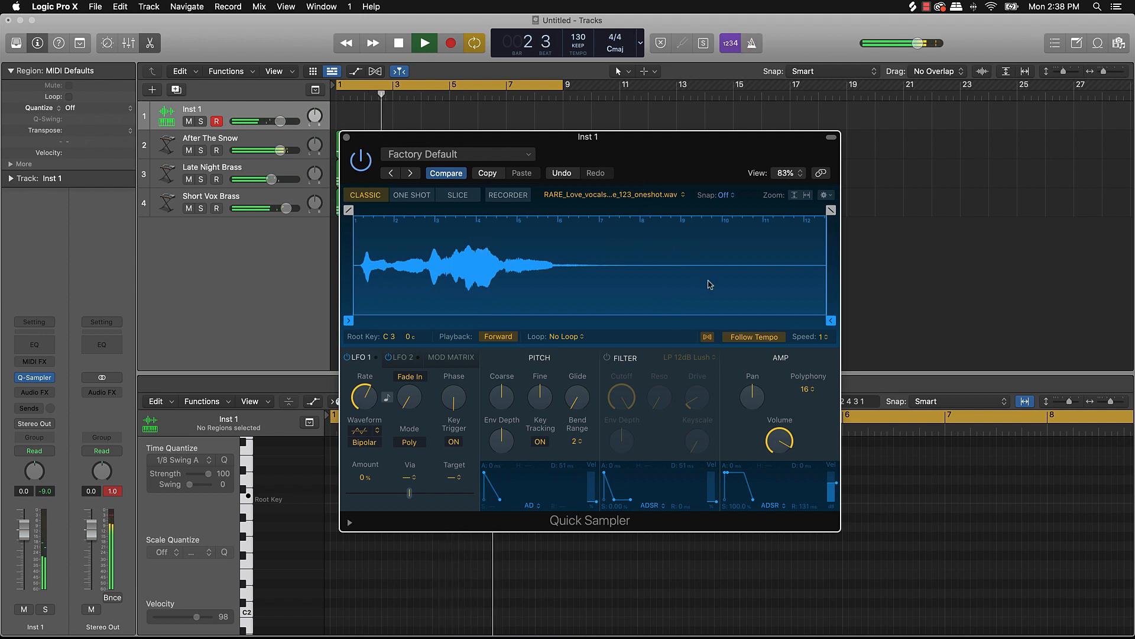
{"action": "key", "text": "super+k"}
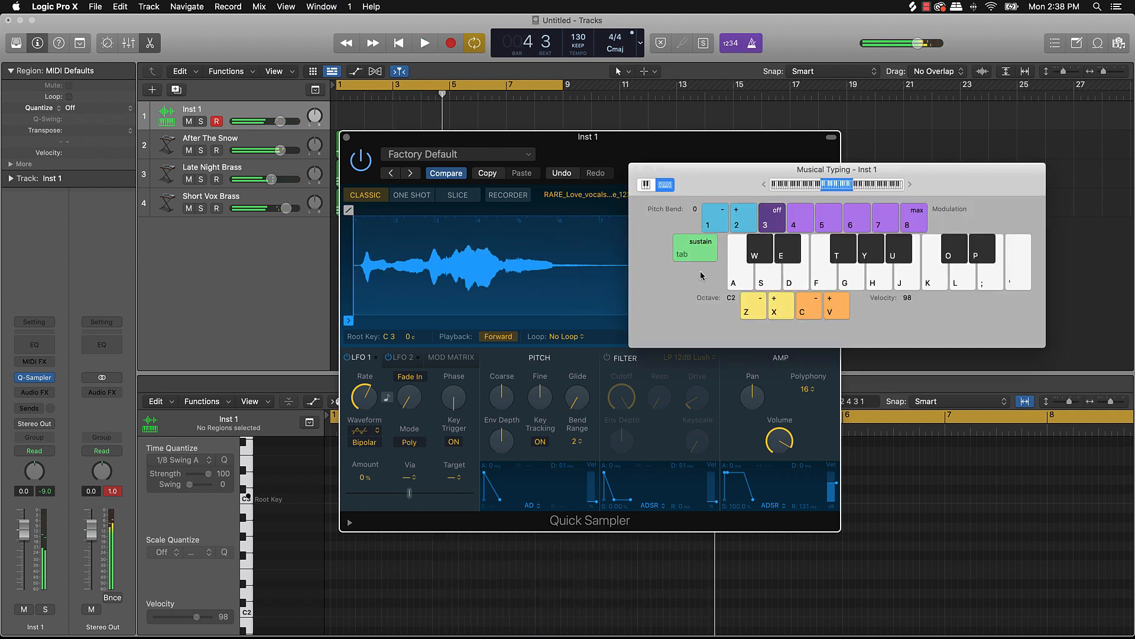
{"action": "key", "text": "space"}
{"action": "key", "text": "k"}
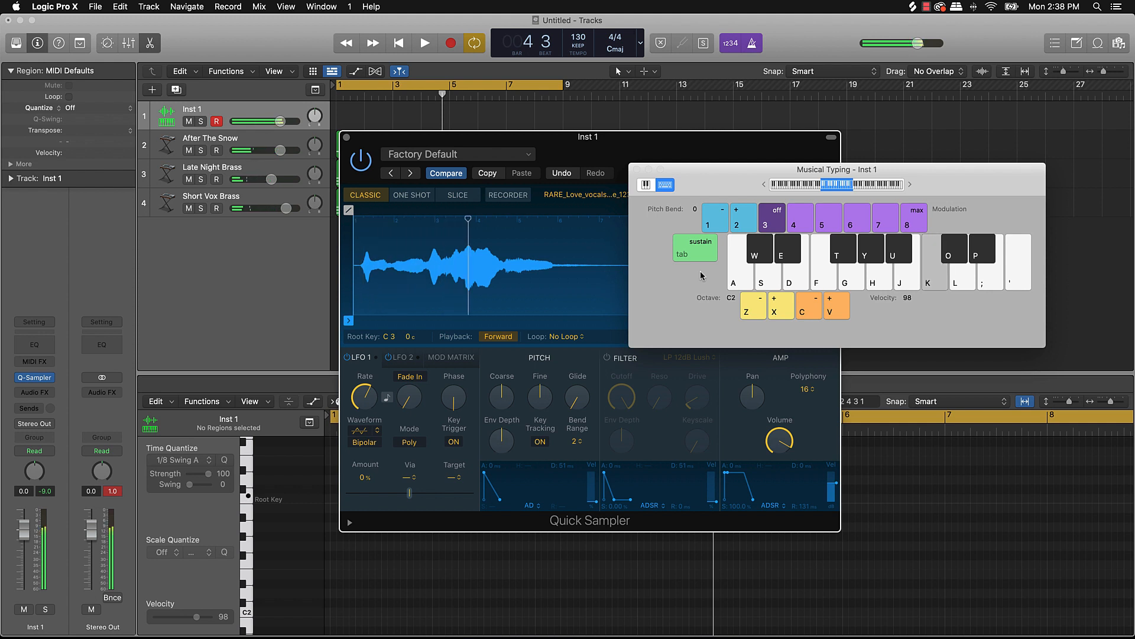
{"action": "key", "text": "k"}
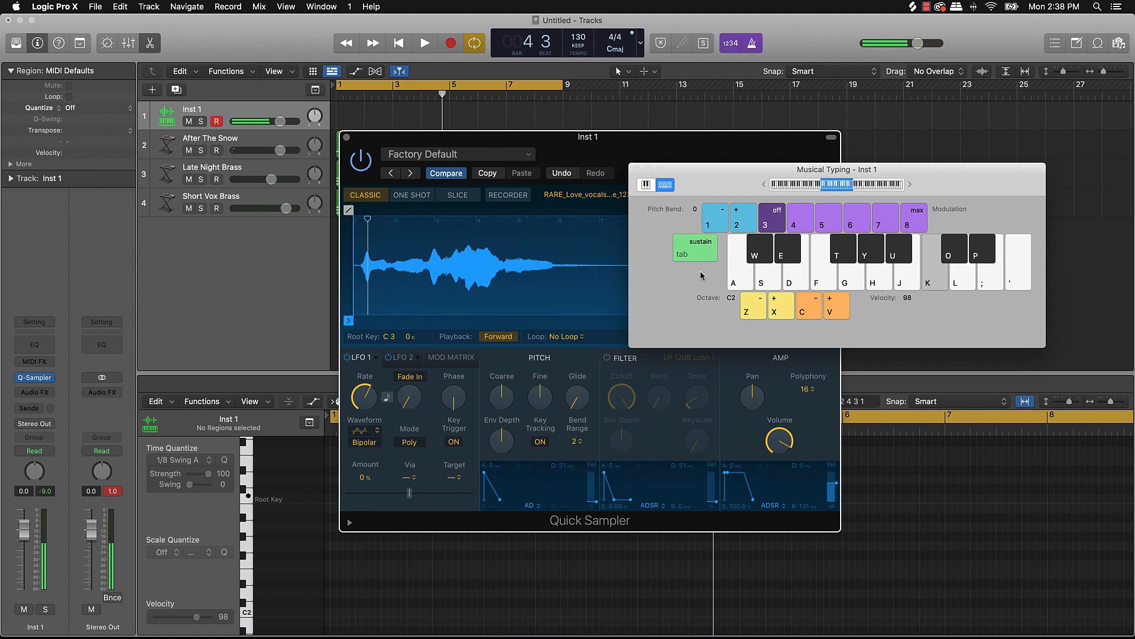
Trim the silence before the vocal by moving the sample start to 1 1 148, and audition the sample.
{"action": "left_click_drag", "start_coordinate": [352, 319], "coordinate": [359, 318]}
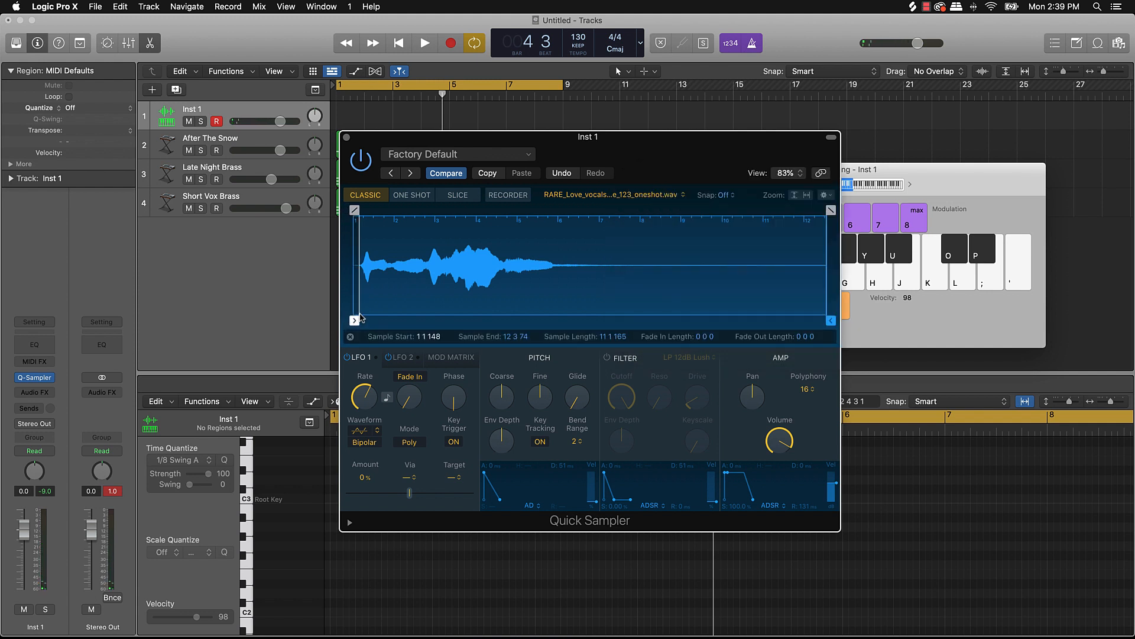
{"action": "key", "text": "k"}
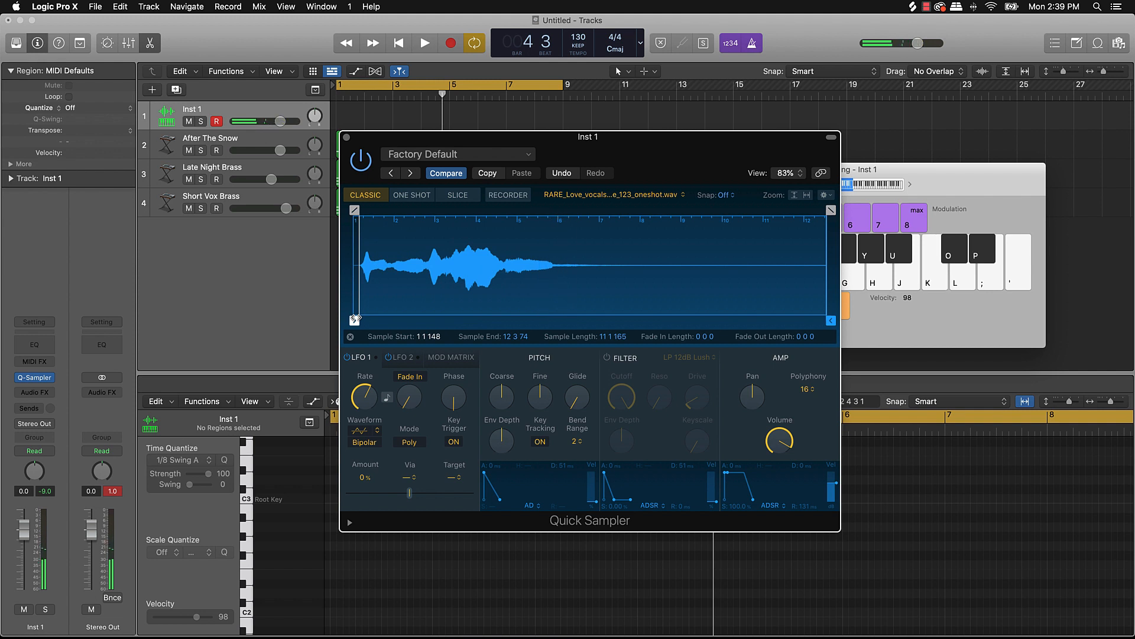
{"action": "key", "text": "k"}
Move the Quick Sampler window clear of the track regions and set the Musical Typing octave to C1.
{"action": "left_click_drag", "start_coordinate": [679, 150], "coordinate": [420, 250]}
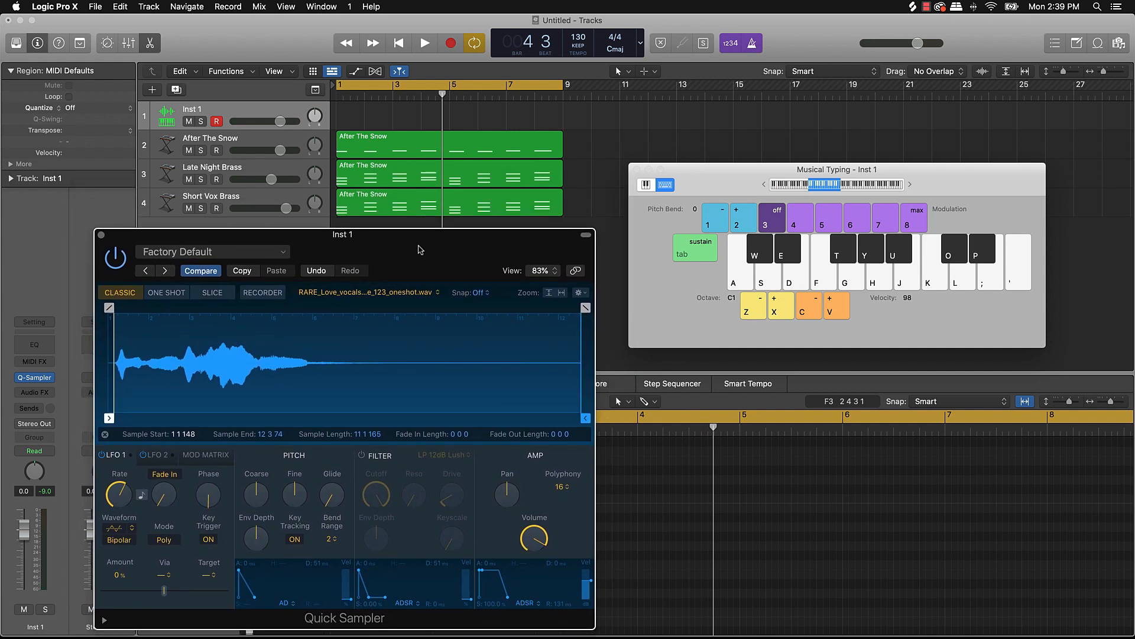
{"action": "key", "text": "k"}
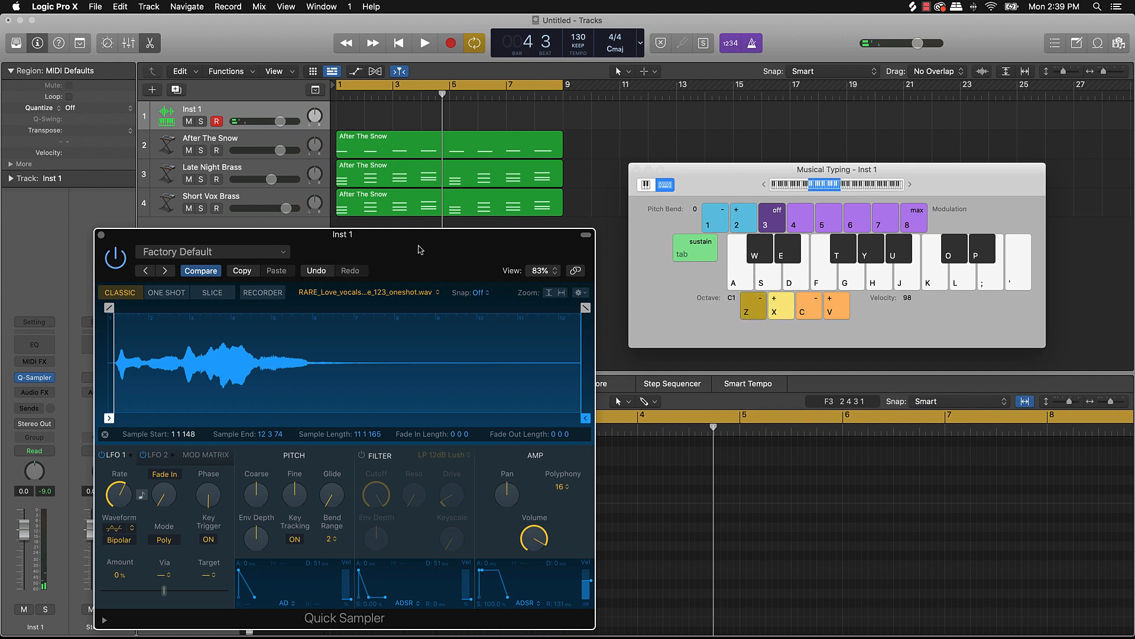
{"action": "key", "text": "x"}
{"action": "key", "text": "z"}
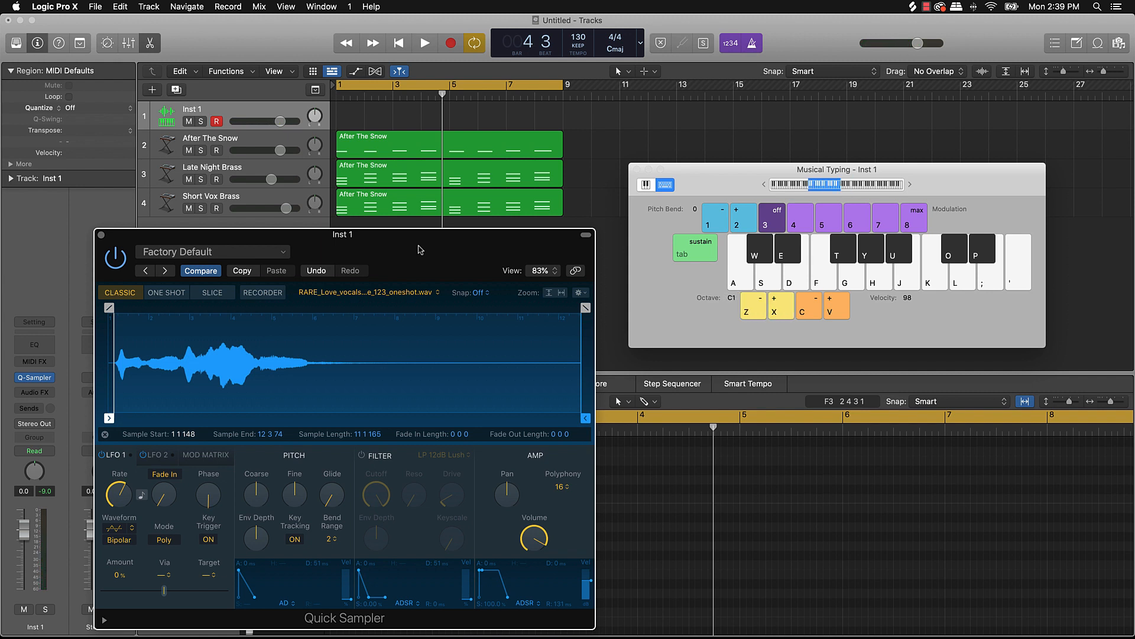
Record the vocal sample over the eight-bar loop, playing the upper C twice in octave C1 and twice in octave C2.
{"action": "key", "text": "r"}
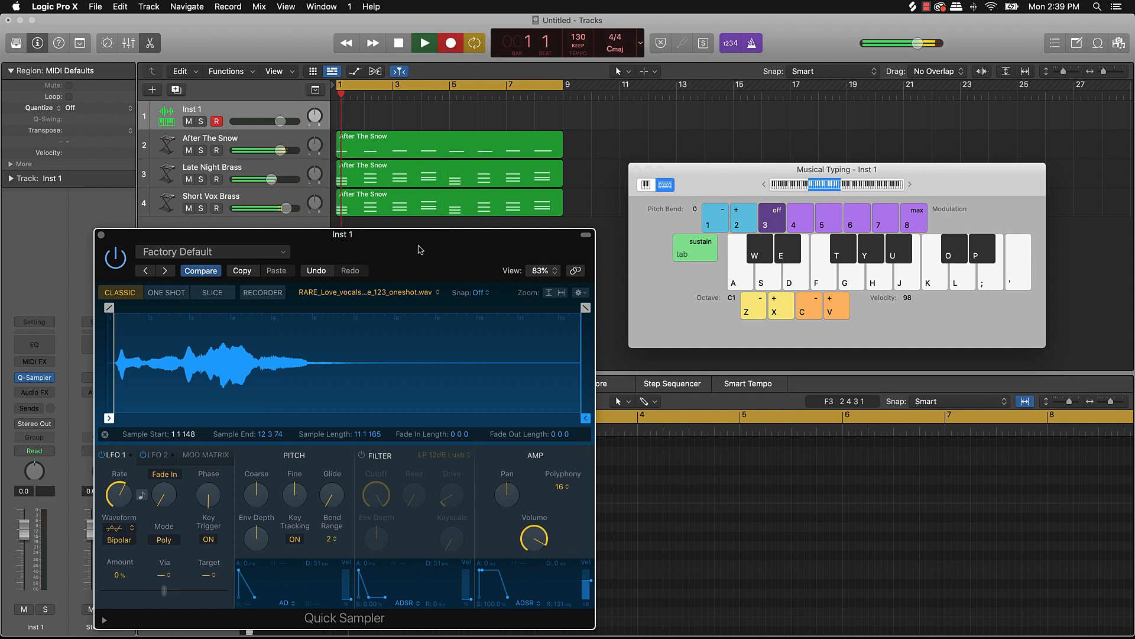
{"action": "key", "text": "k"}
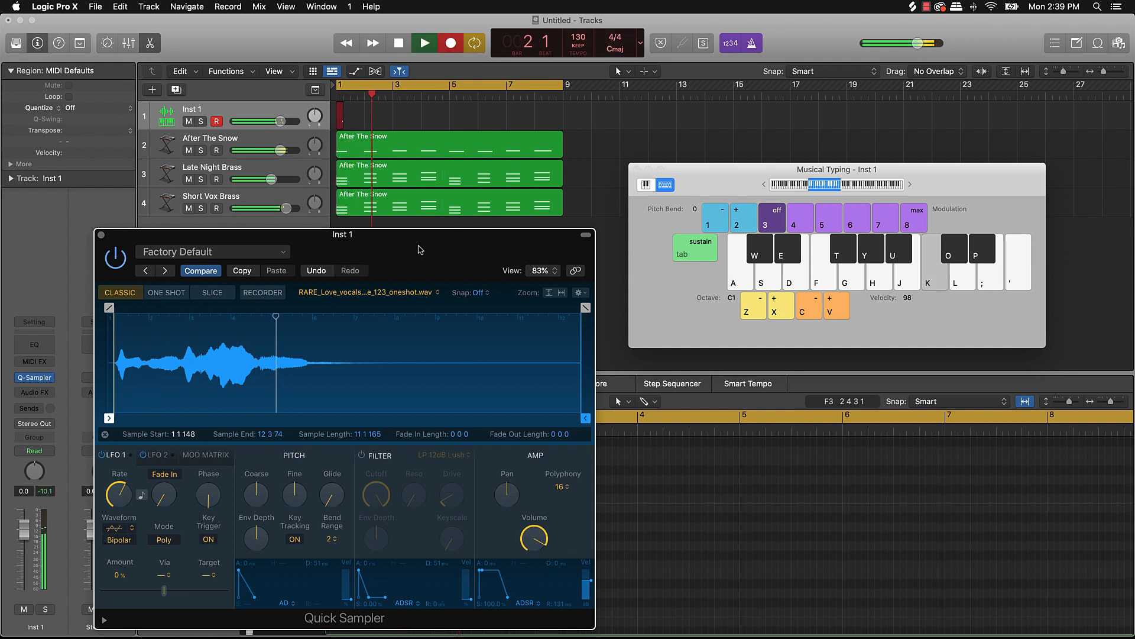
{"action": "key", "text": "k"}
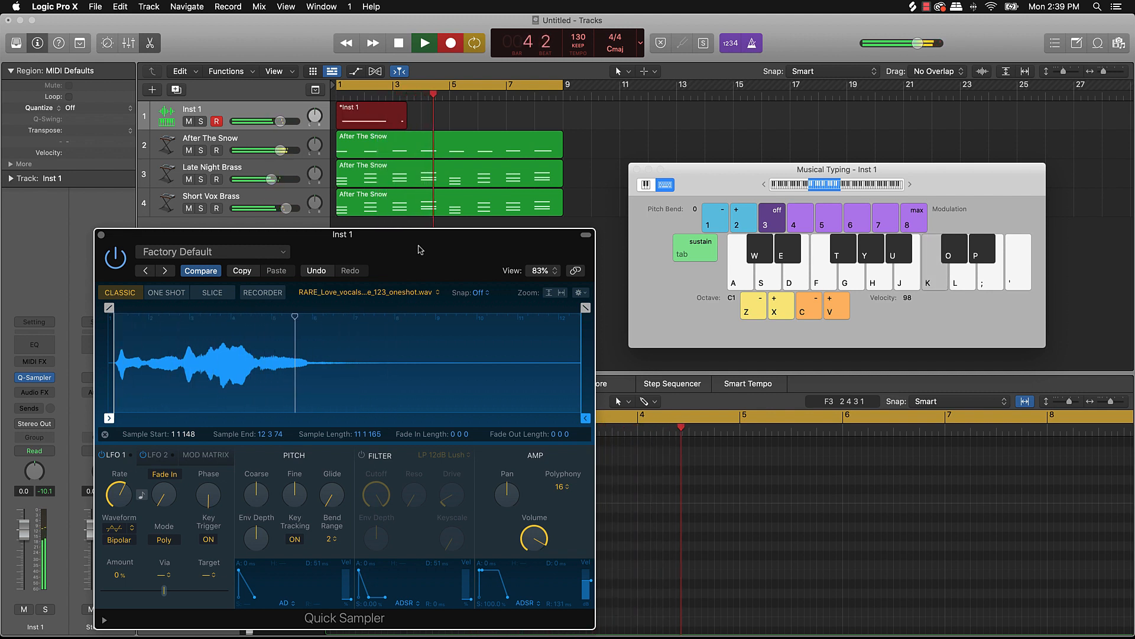
{"action": "key", "text": "x"}
{"action": "key", "text": "k"}
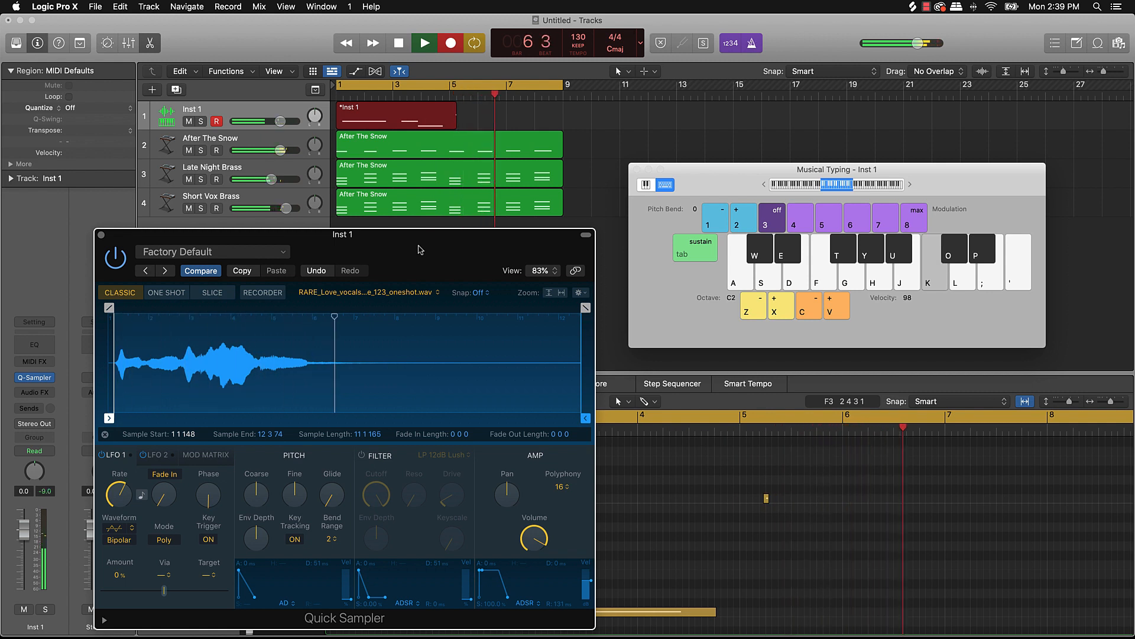
{"action": "key", "text": "k"}
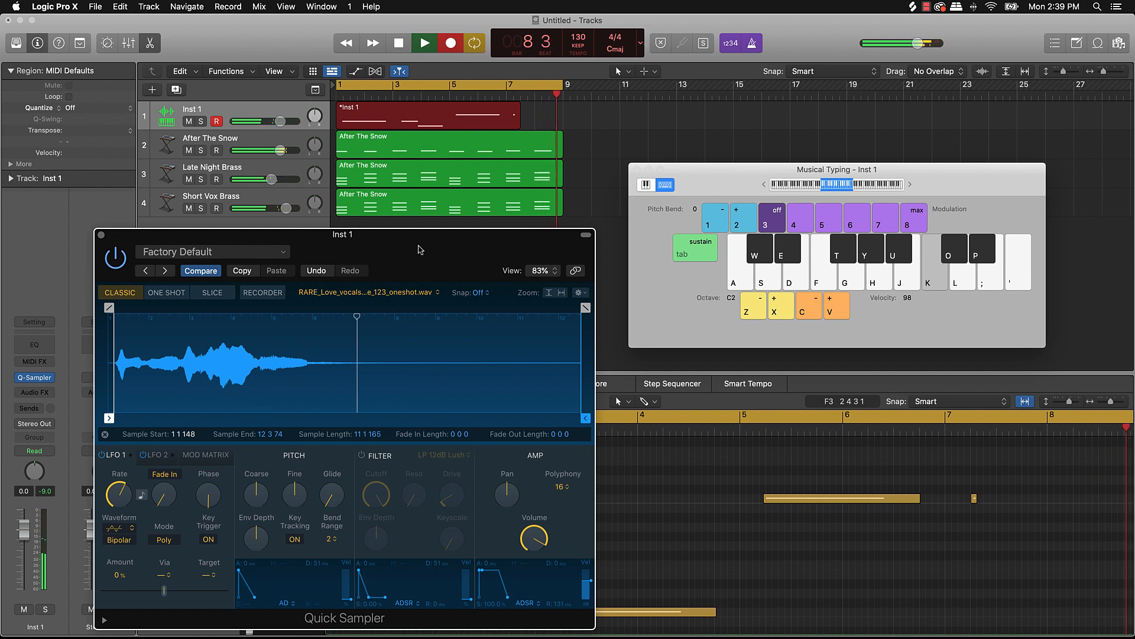
{"action": "key", "text": "space"}
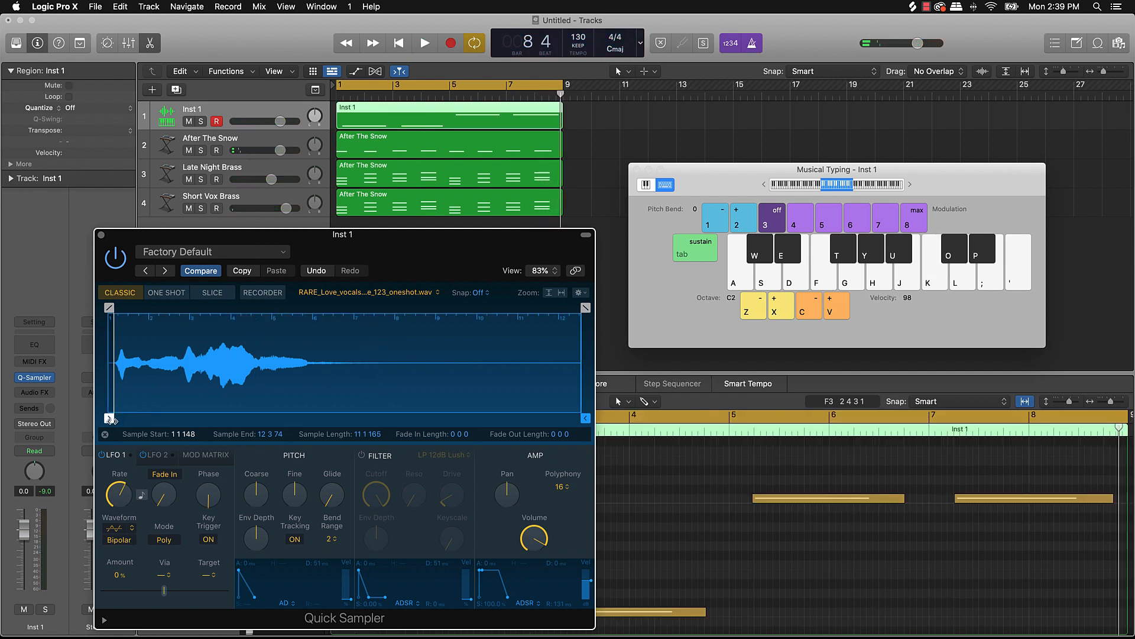
Move the vocal's sample start back to 1 1 1 and close the Quick Sampler window.
{"action": "left_click_drag", "start_coordinate": [110, 419], "coordinate": [103, 418]}
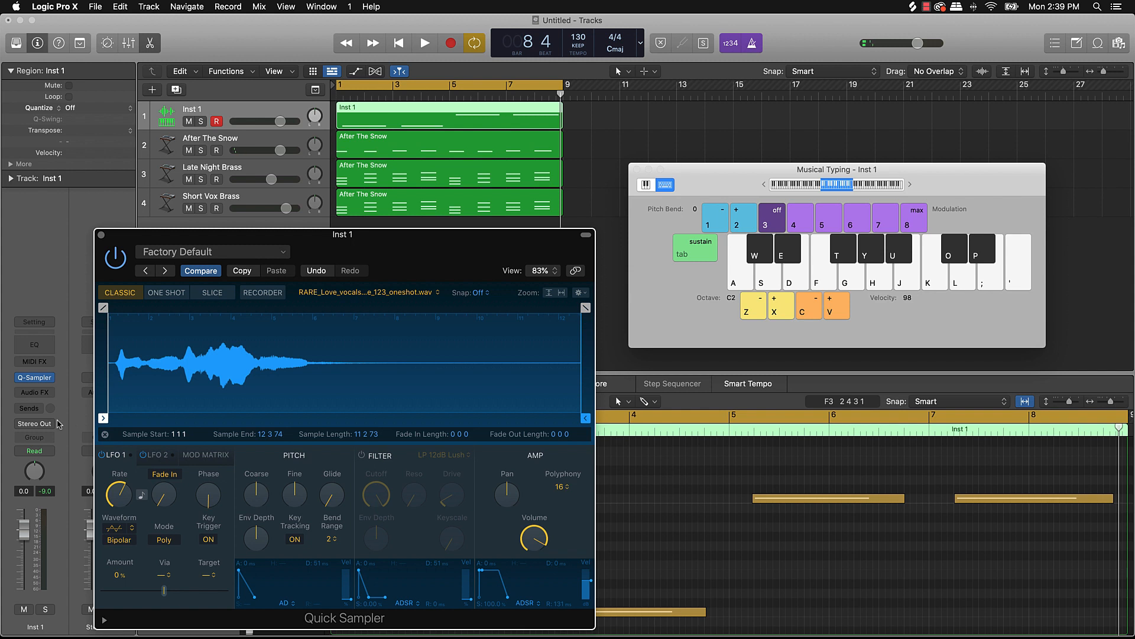
{"action": "left_click", "coordinate": [101, 235]}
Select all the recorded vocal notes in the Piano Roll and quantize them to 1/8 Swing A.
{"action": "key", "text": "super+a"}
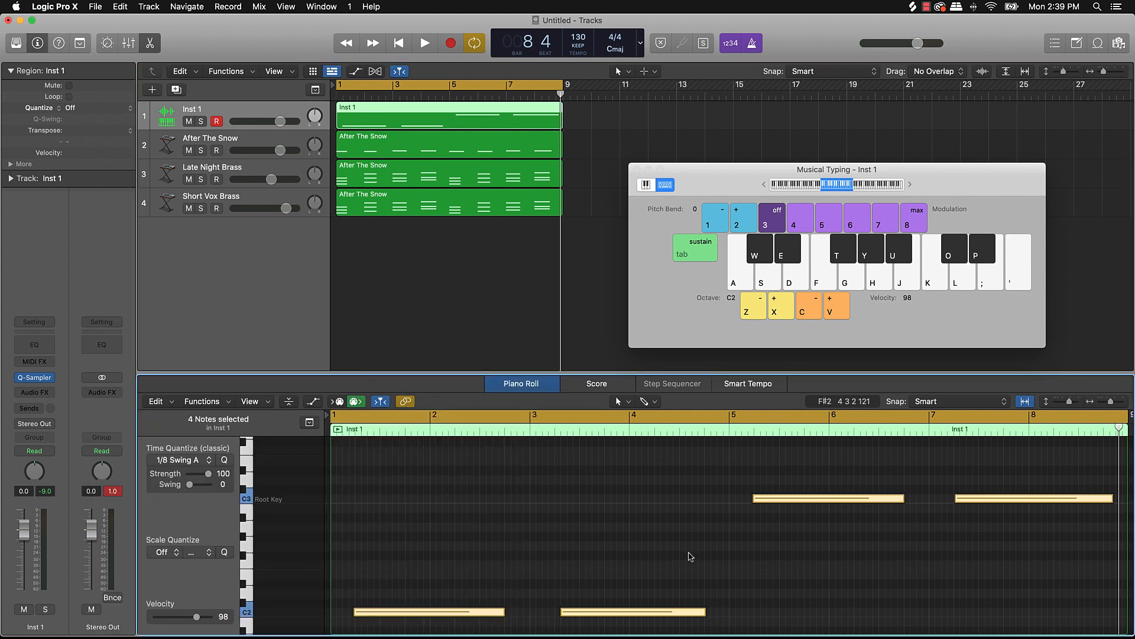
{"action": "left_click", "coordinate": [151, 44]}
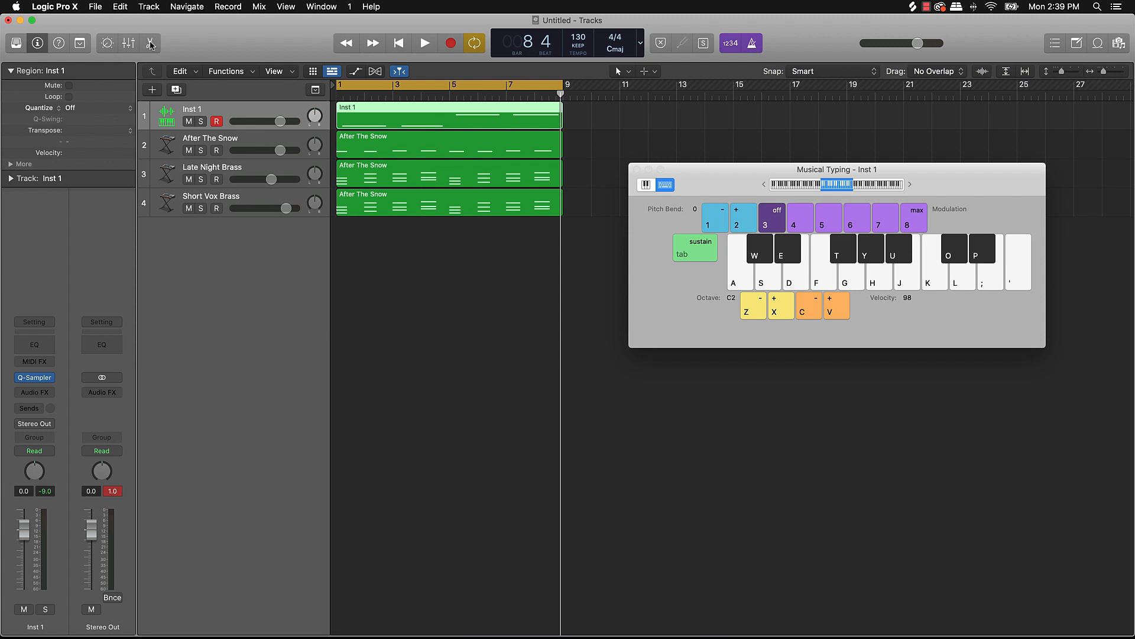
{"action": "left_click", "coordinate": [151, 43]}
{"action": "left_click", "coordinate": [152, 43]}
{"action": "left_click", "coordinate": [151, 44]}
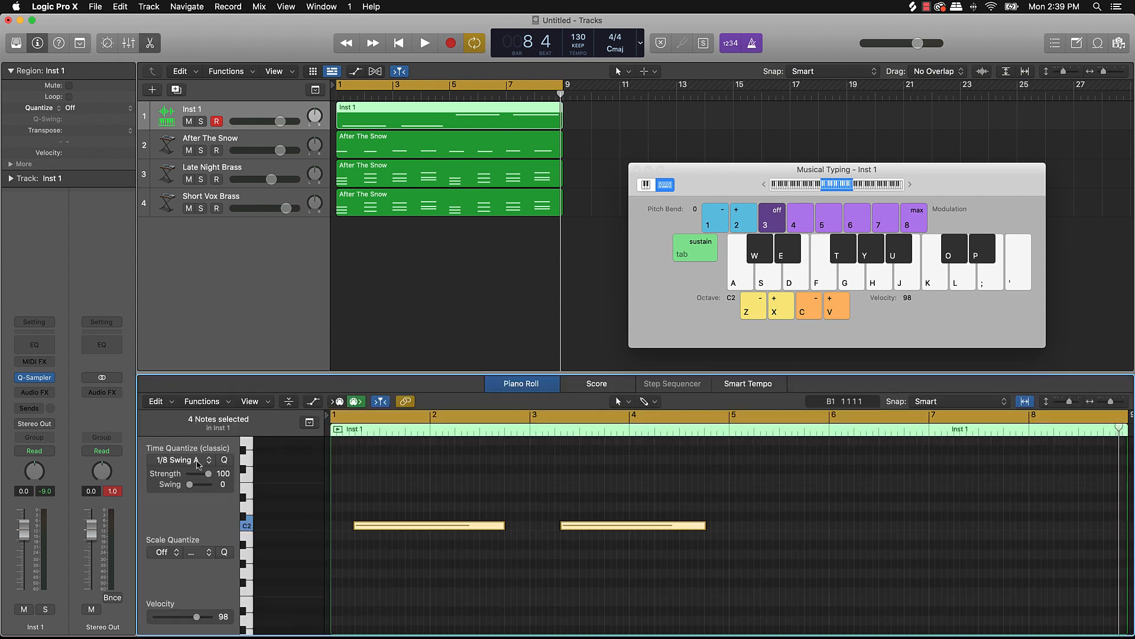
{"action": "scroll", "coordinate": [613, 493], "scroll_direction": "right", "scroll_amount": 12}
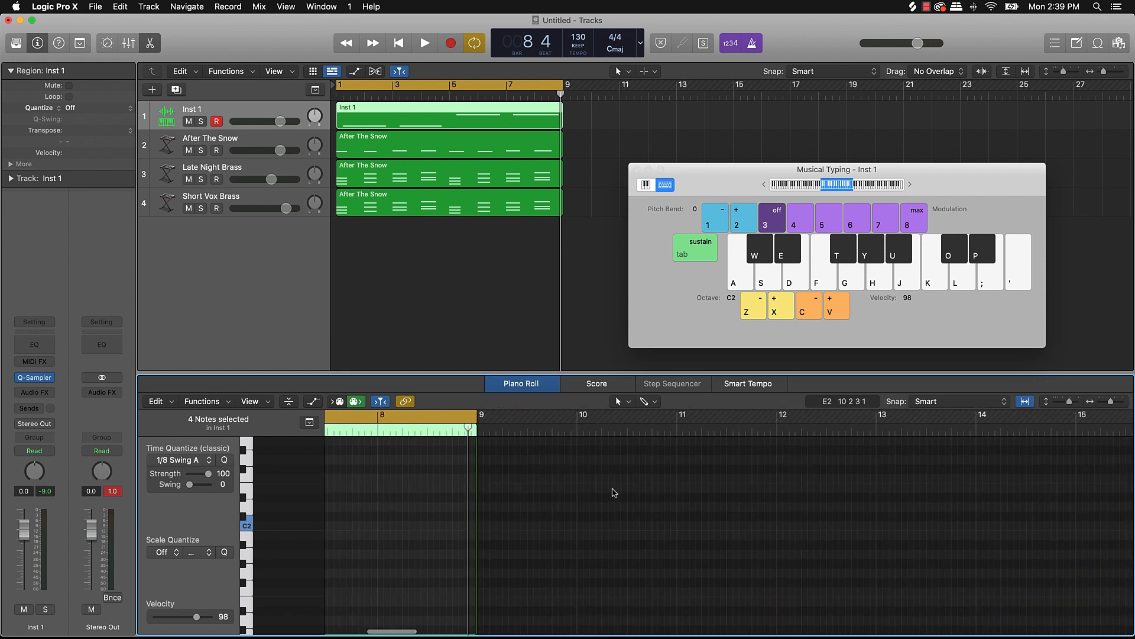
{"action": "scroll", "coordinate": [592, 493], "scroll_direction": "left", "scroll_amount": 10}
{"action": "scroll", "coordinate": [573, 493], "scroll_direction": "up", "scroll_amount": 4}
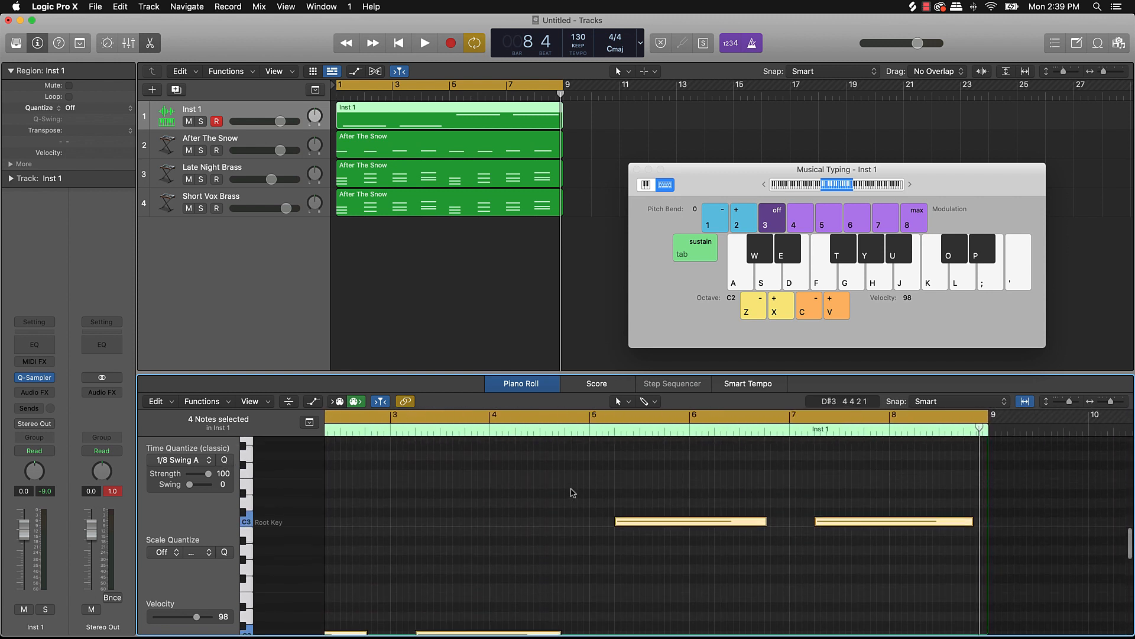
Play the arrangement and raise the Inst 1 vocal track's volume to 2.5 dB.
{"action": "key", "text": "space"}
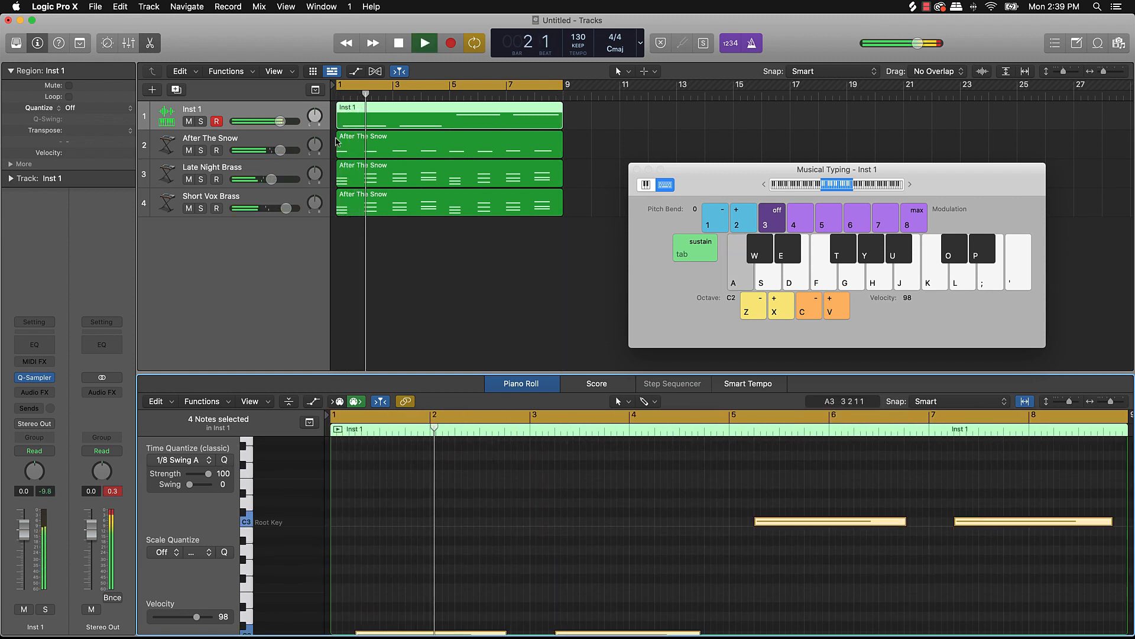
{"action": "left_click_drag", "start_coordinate": [284, 122], "coordinate": [287, 121]}
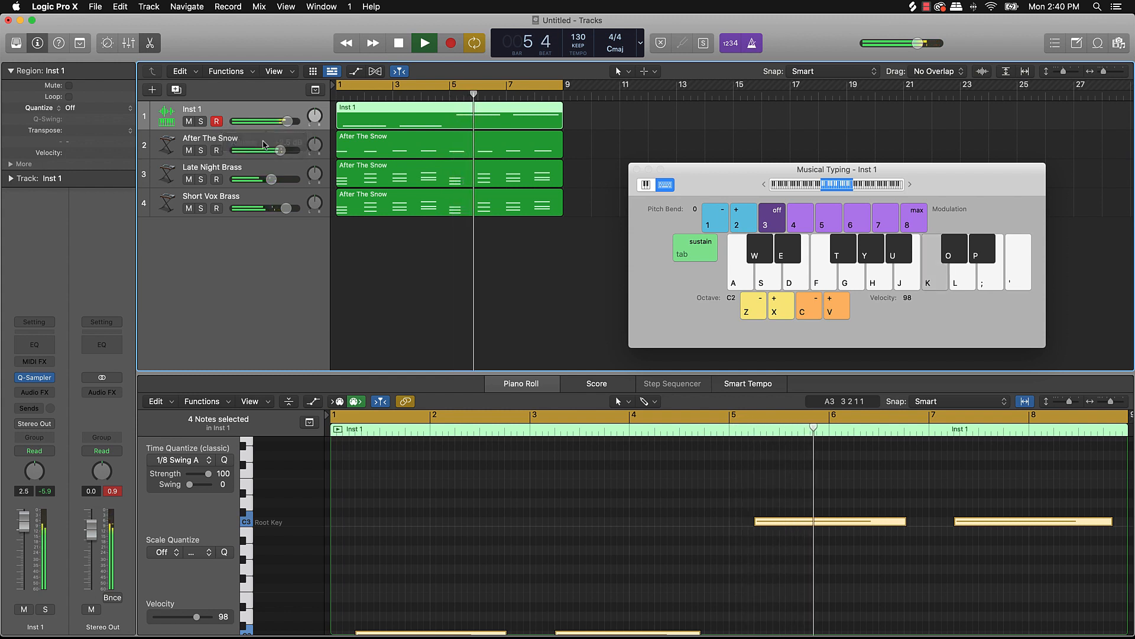
Compare the mix with Late Night Brass and After The Snow muted, unmute both, and lower After The Snow's volume.
{"action": "left_click", "coordinate": [189, 180]}
{"action": "left_click", "coordinate": [188, 151]}
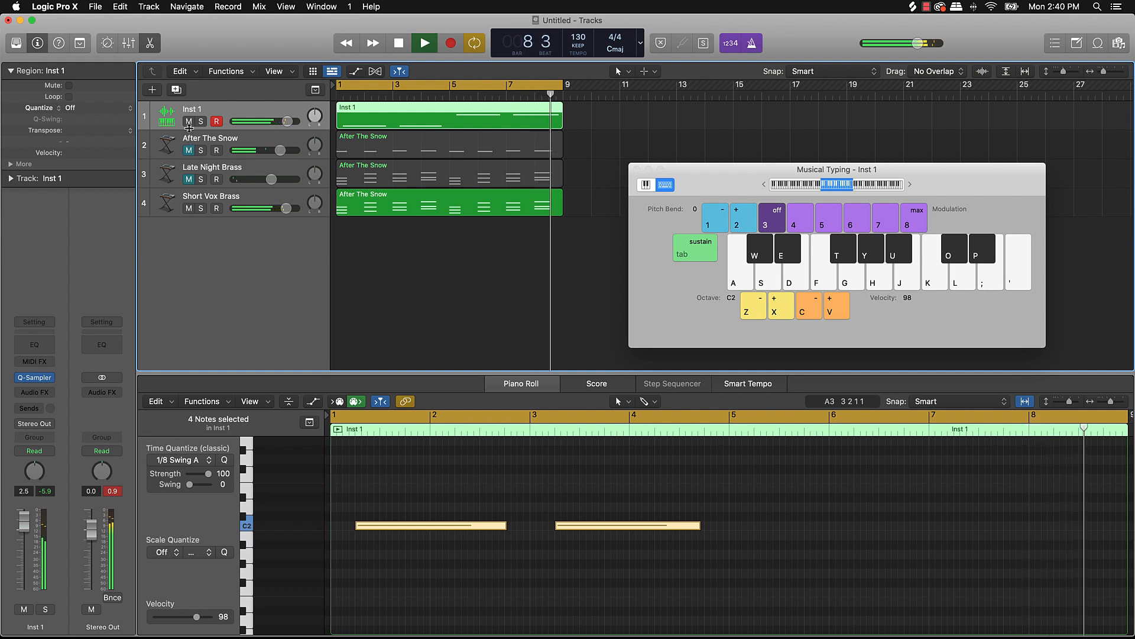
{"action": "left_click", "coordinate": [189, 179]}
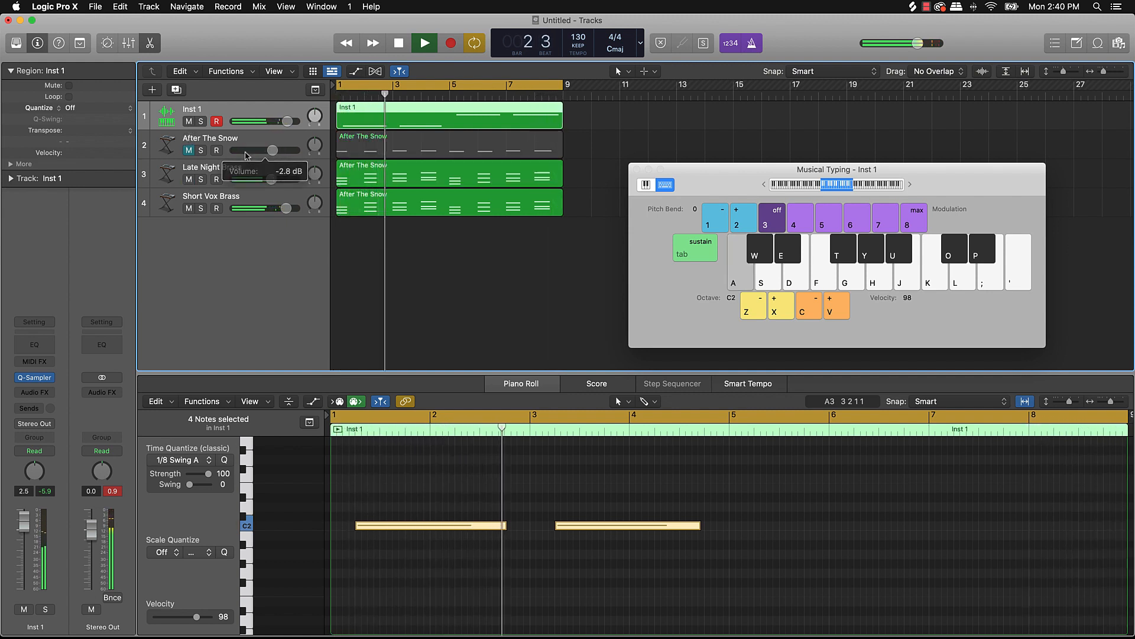
{"action": "left_click", "coordinate": [188, 150]}
{"action": "left_click_drag", "start_coordinate": [280, 150], "coordinate": [271, 179]}
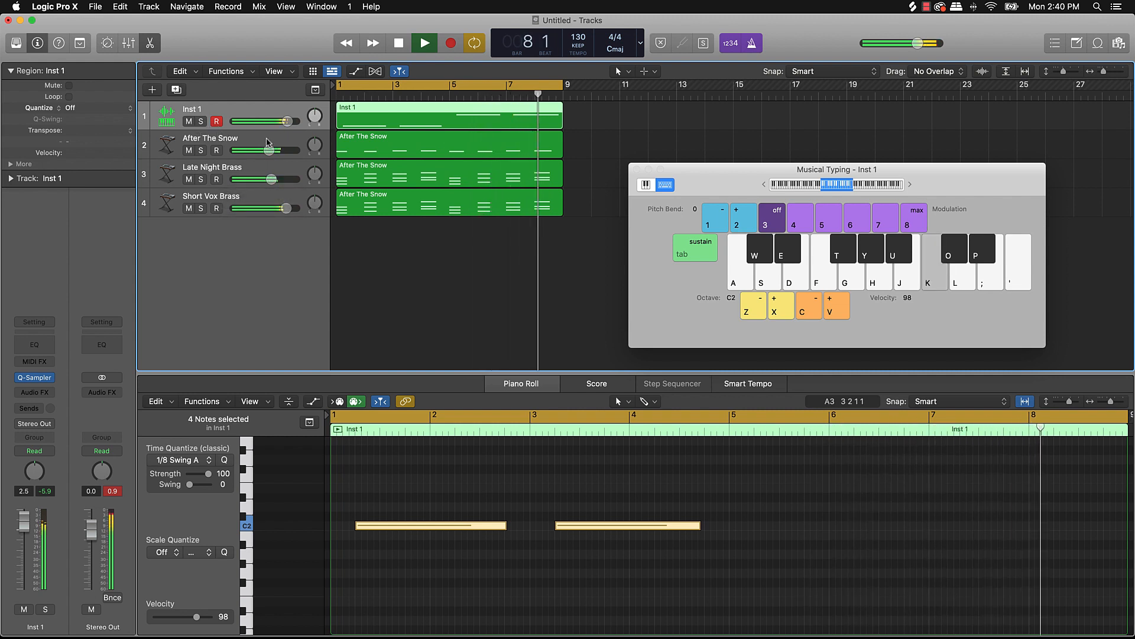
{"action": "key", "text": "space"}
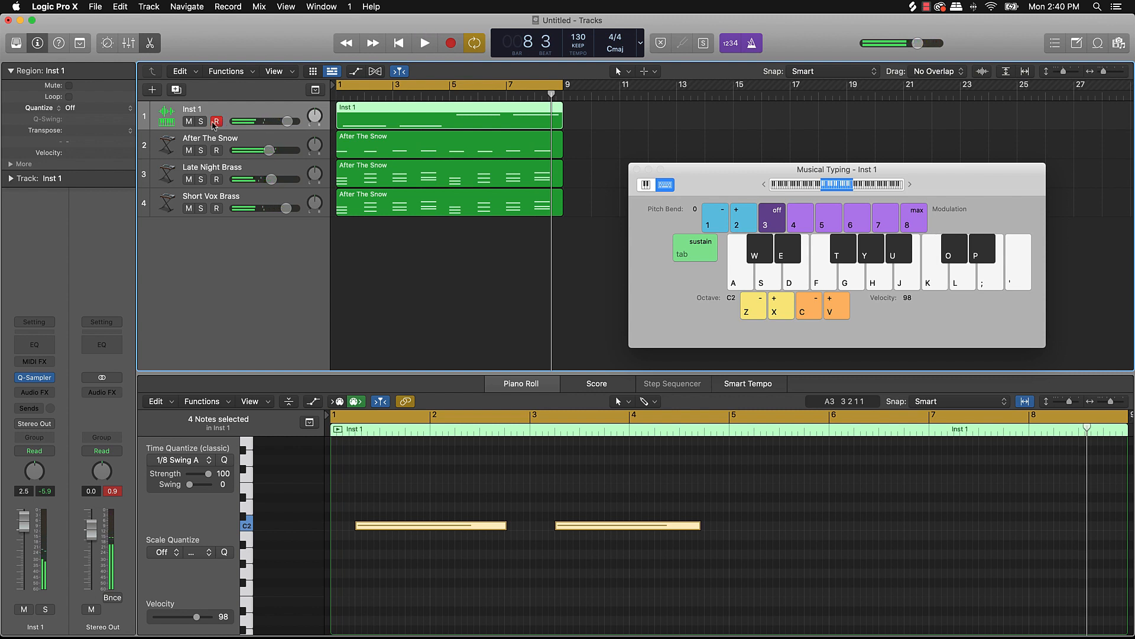
Mute the Inst 1 vocal track.
{"action": "left_click", "coordinate": [189, 121]}
{"action": "left_click", "coordinate": [442, 283]}
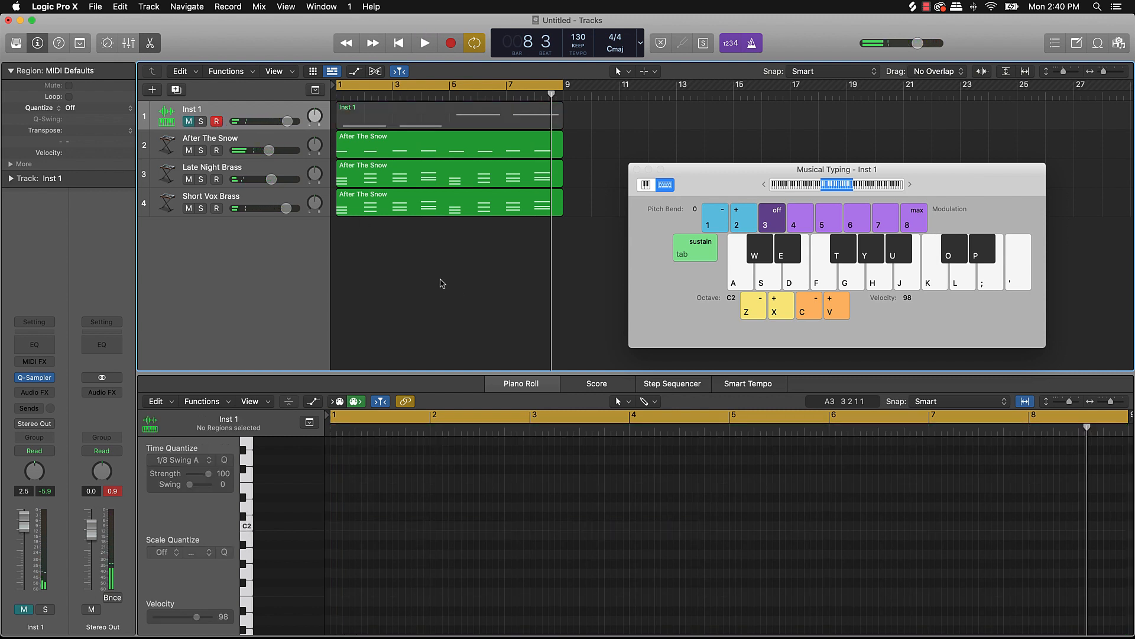
{"action": "left_click", "coordinate": [218, 121]}
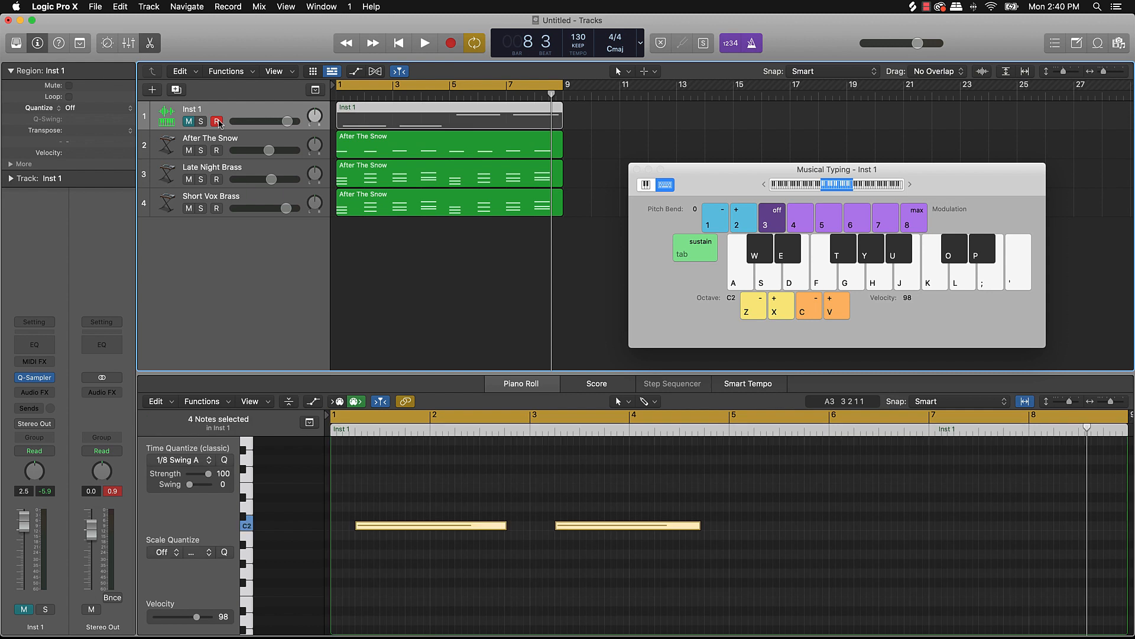
Create one new software instrument track with Quick Sampler (Single Sample) as its instrument.
{"action": "left_click", "coordinate": [157, 89]}
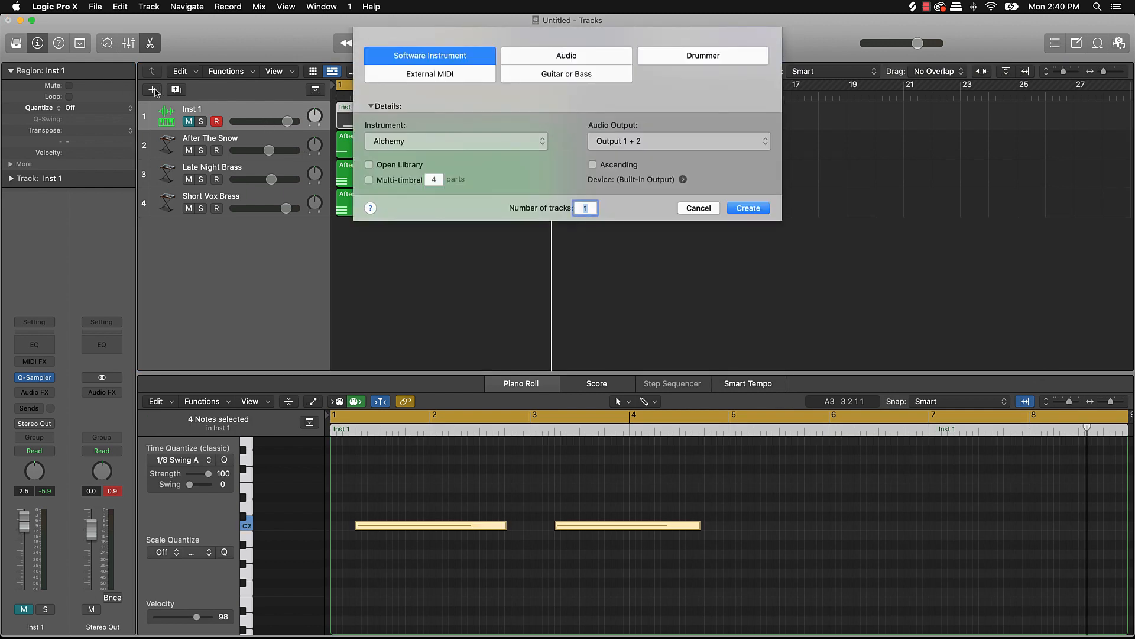
{"action": "left_click", "coordinate": [375, 144]}
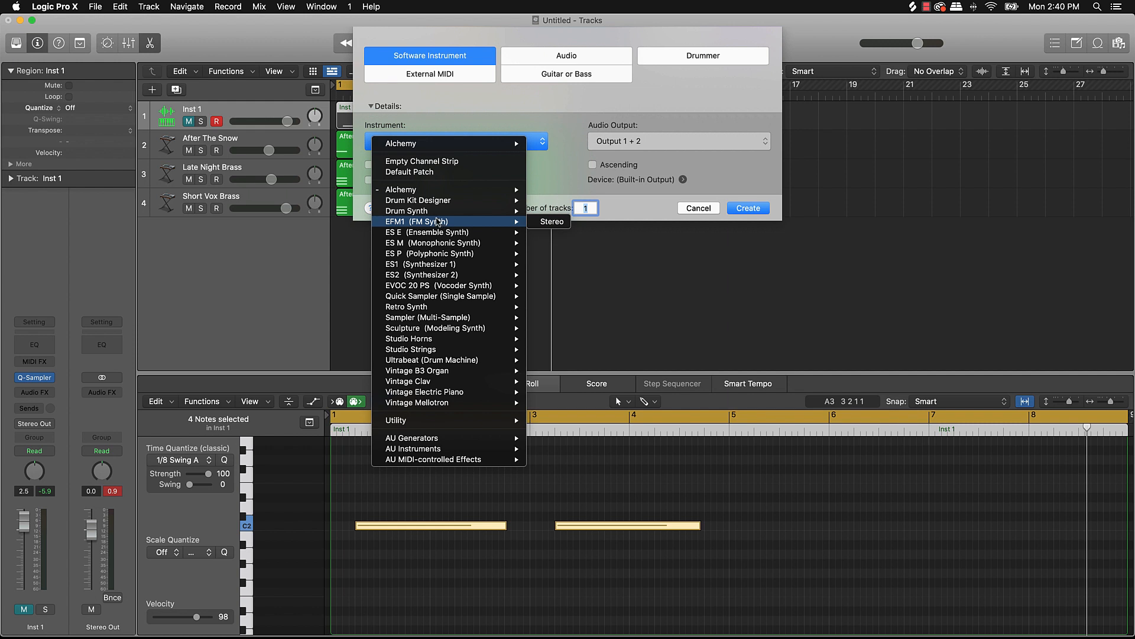
{"action": "mouse_move", "coordinate": [458, 308]}
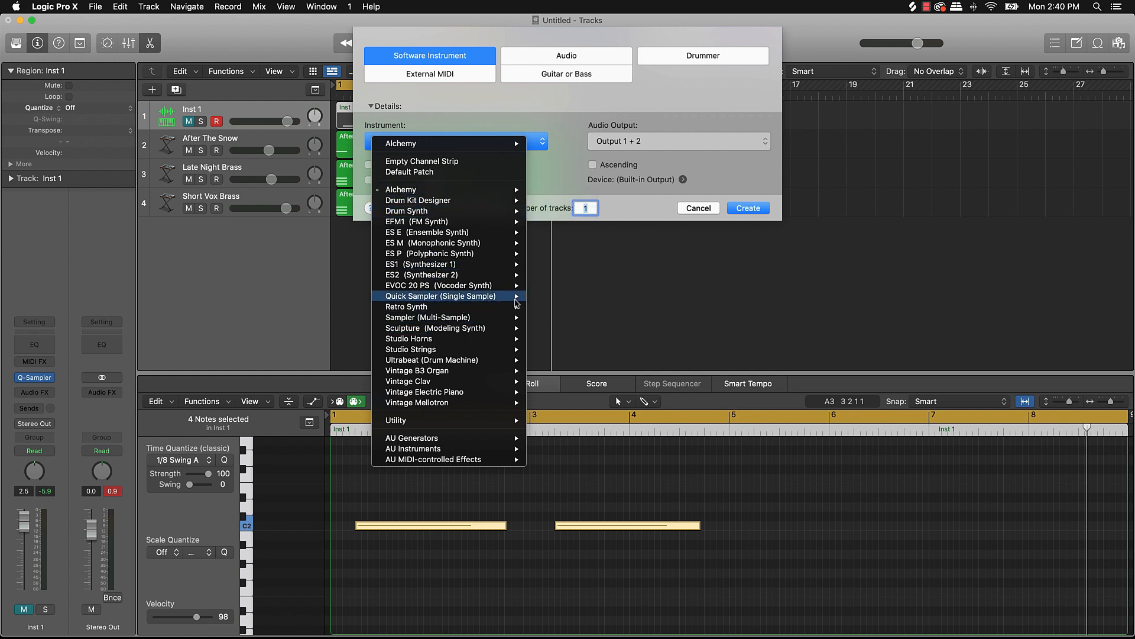
{"action": "left_click", "coordinate": [566, 305]}
{"action": "left_click", "coordinate": [755, 208]}
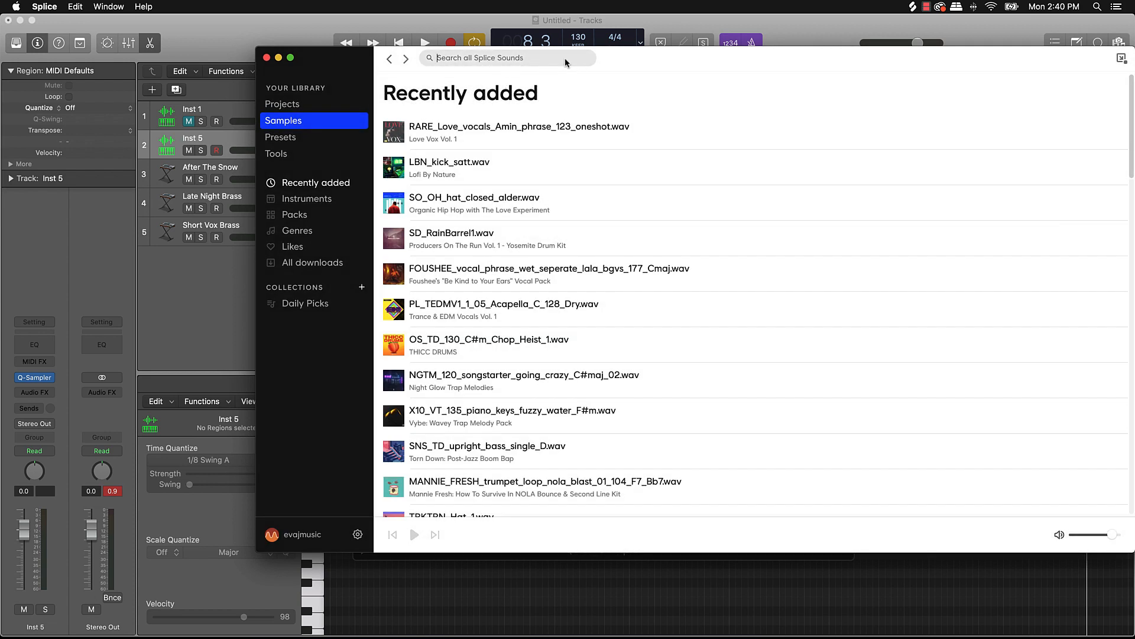
Switch to Splice, search the sounds for "boom bap" and audition cd_smp90_crunchywah_C.wav and cd_insp90_brkpurdie_pia.wav.
{"action": "type", "text": "boom bap"}
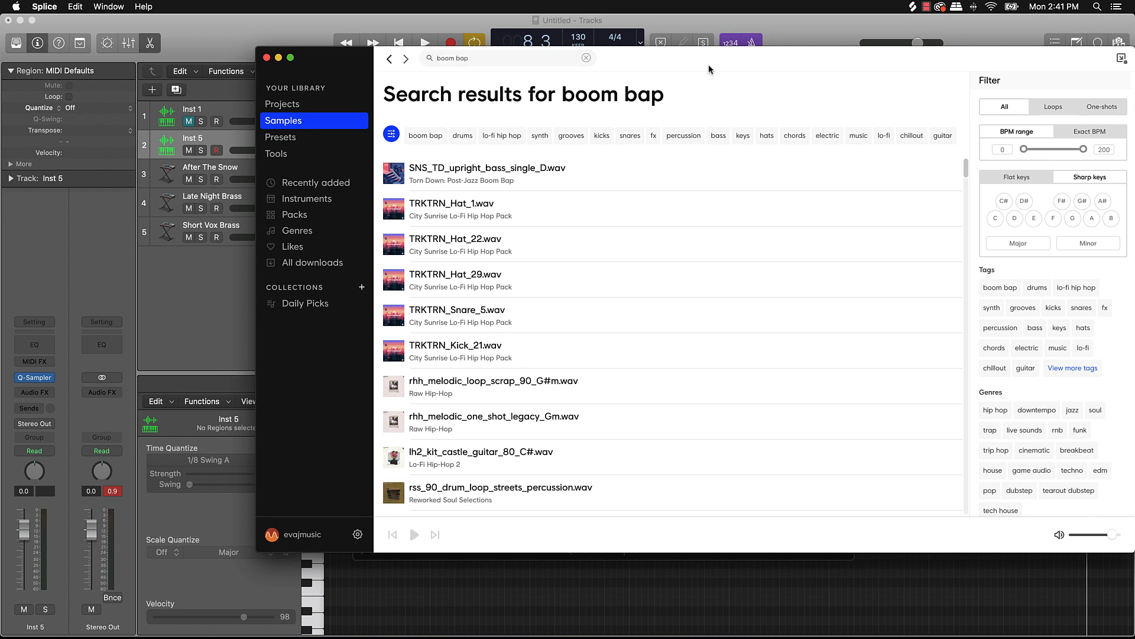
{"action": "left_click_drag", "start_coordinate": [709, 70], "coordinate": [599, 16]}
{"action": "scroll", "coordinate": [426, 283], "scroll_direction": "down", "scroll_amount": 20}
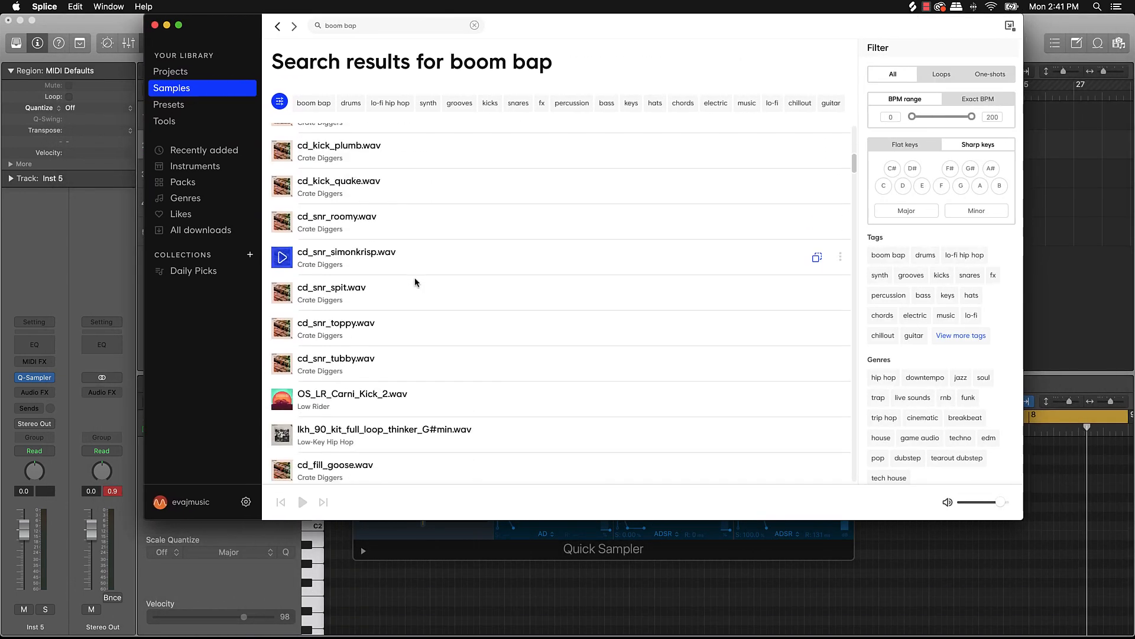
{"action": "scroll", "coordinate": [416, 281], "scroll_direction": "down", "scroll_amount": 20}
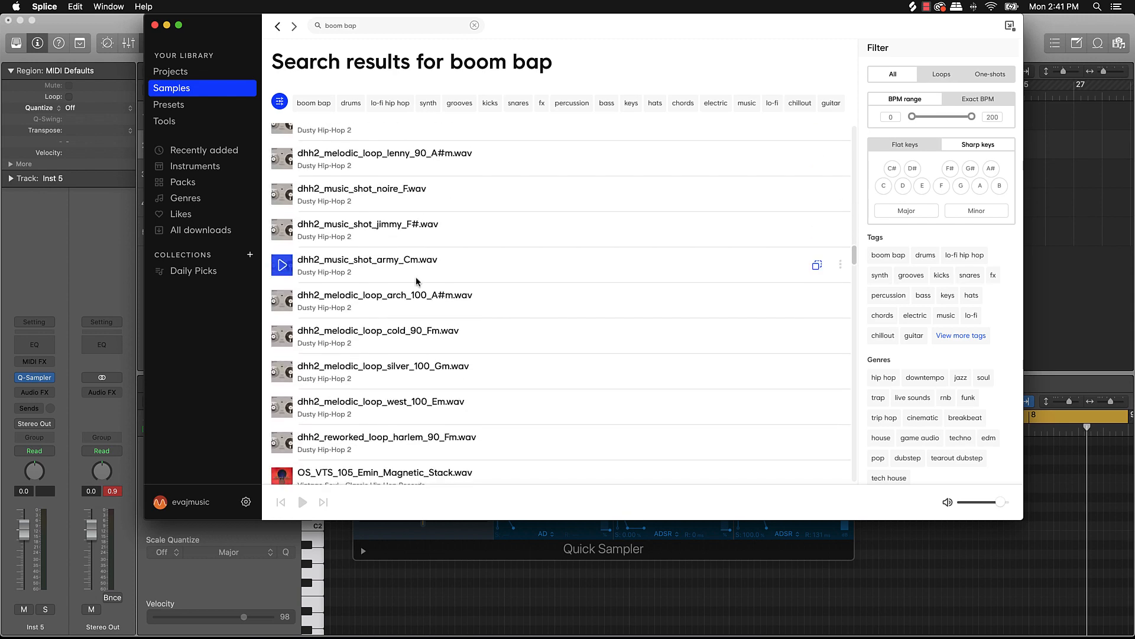
{"action": "scroll", "coordinate": [416, 282], "scroll_direction": "down", "scroll_amount": 15}
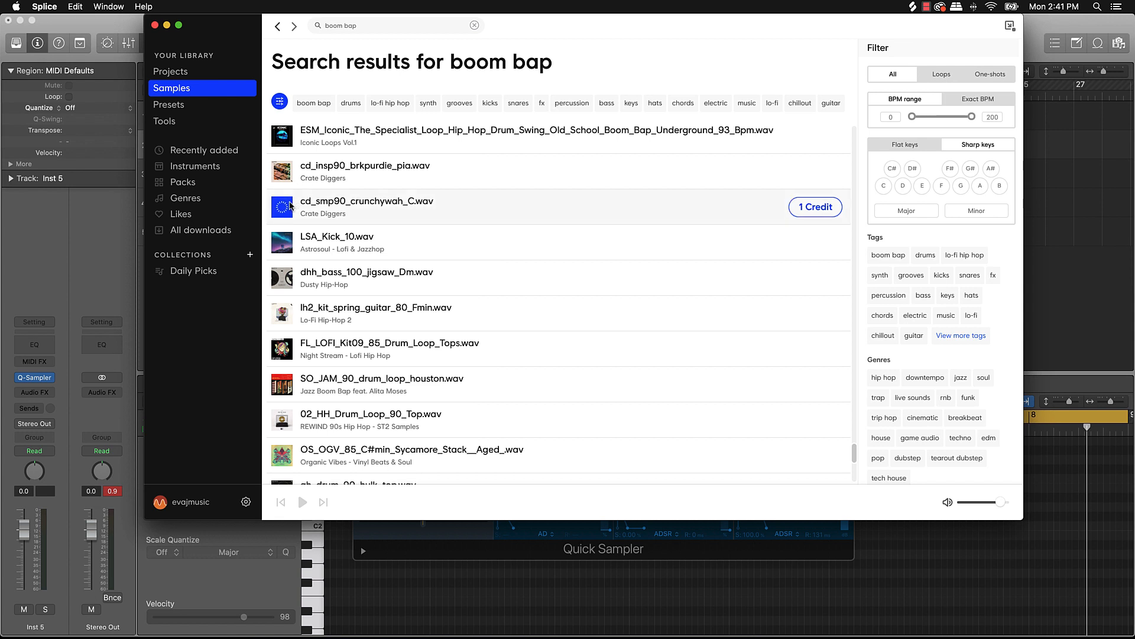
{"action": "left_click", "coordinate": [284, 207]}
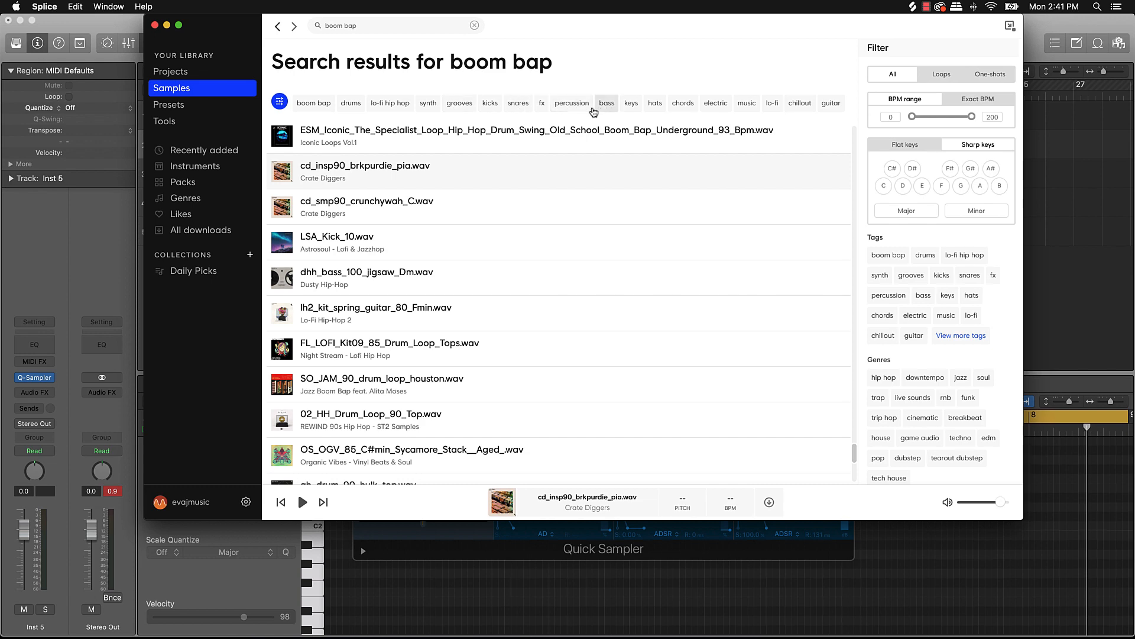
Filter the boom bap results to snares and audition ELU_Snare_06.wav and OS_SFM_Snare_18.wav.
{"action": "left_click", "coordinate": [527, 109]}
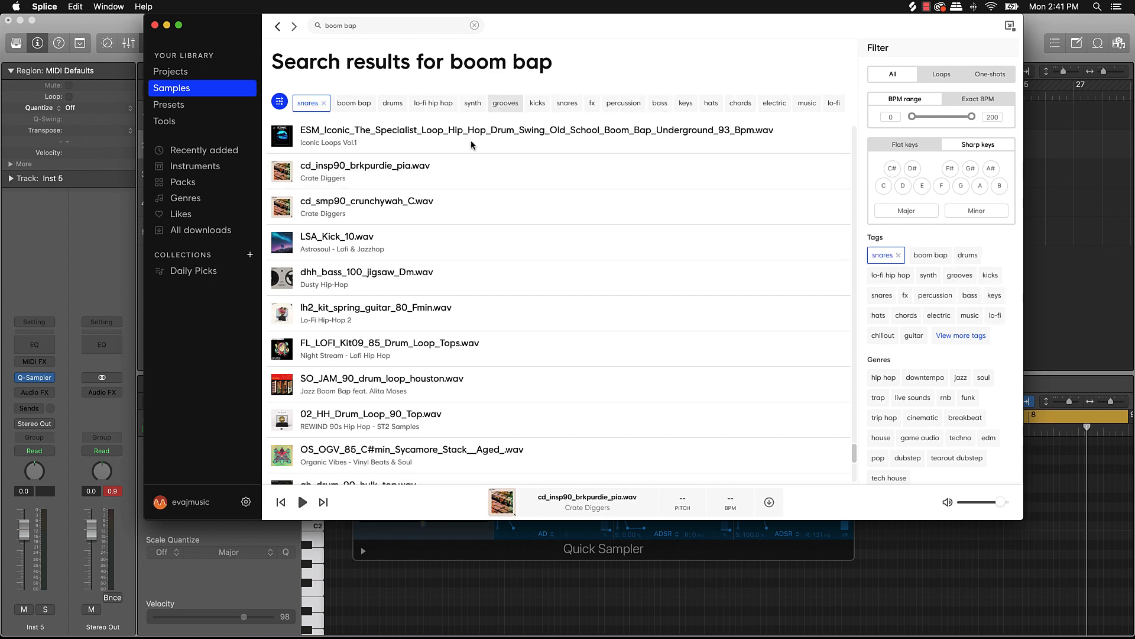
{"action": "scroll", "coordinate": [284, 282], "scroll_direction": "down", "scroll_amount": 10}
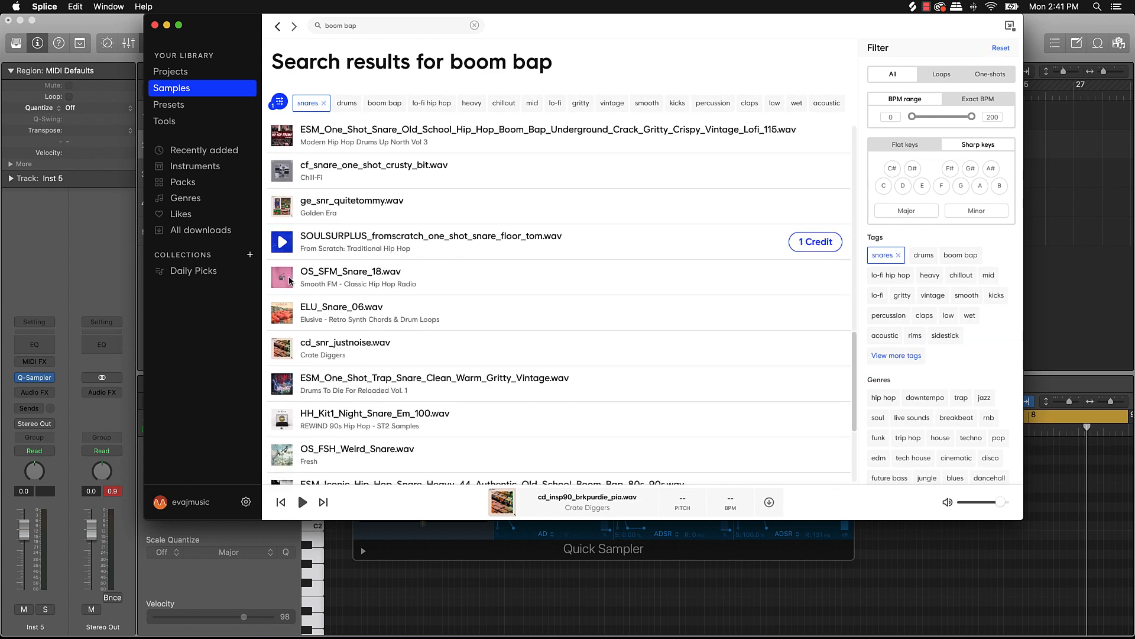
{"action": "left_click", "coordinate": [282, 229]}
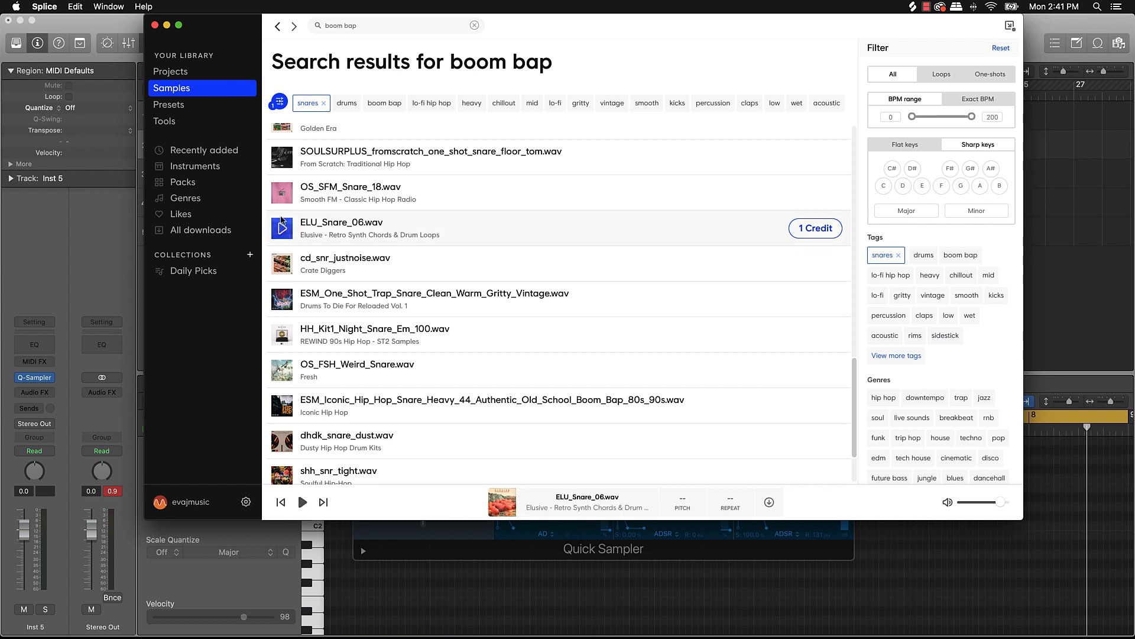
{"action": "left_click", "coordinate": [284, 195]}
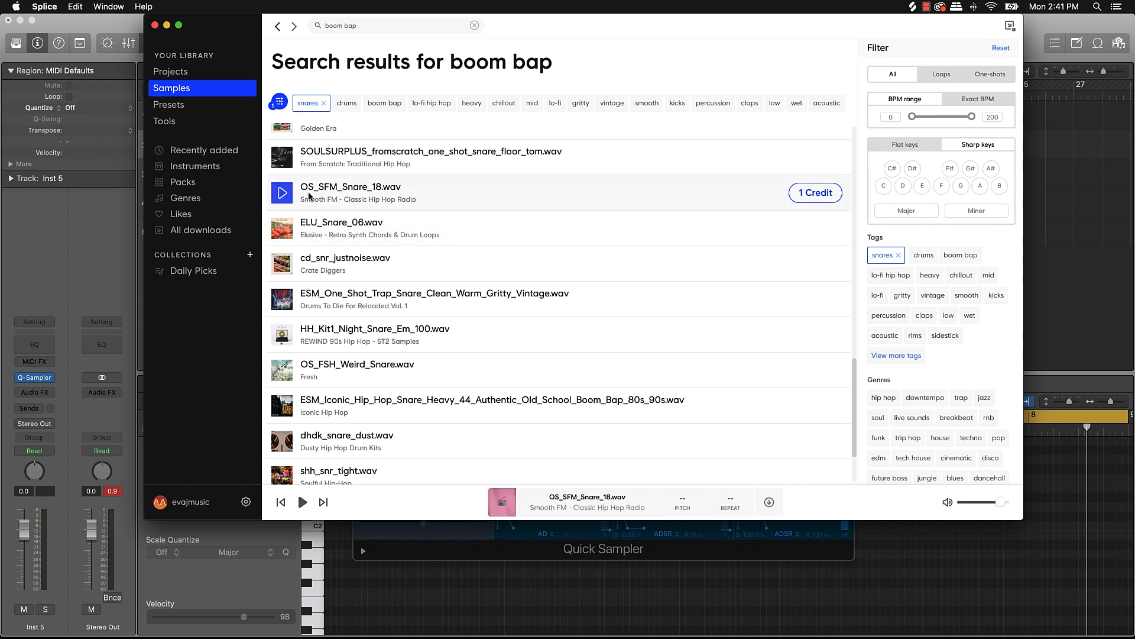
Download OS_SFM_Snare_18.wav and move the Splice window aside to uncover Quick Sampler.
{"action": "left_click", "coordinate": [840, 194]}
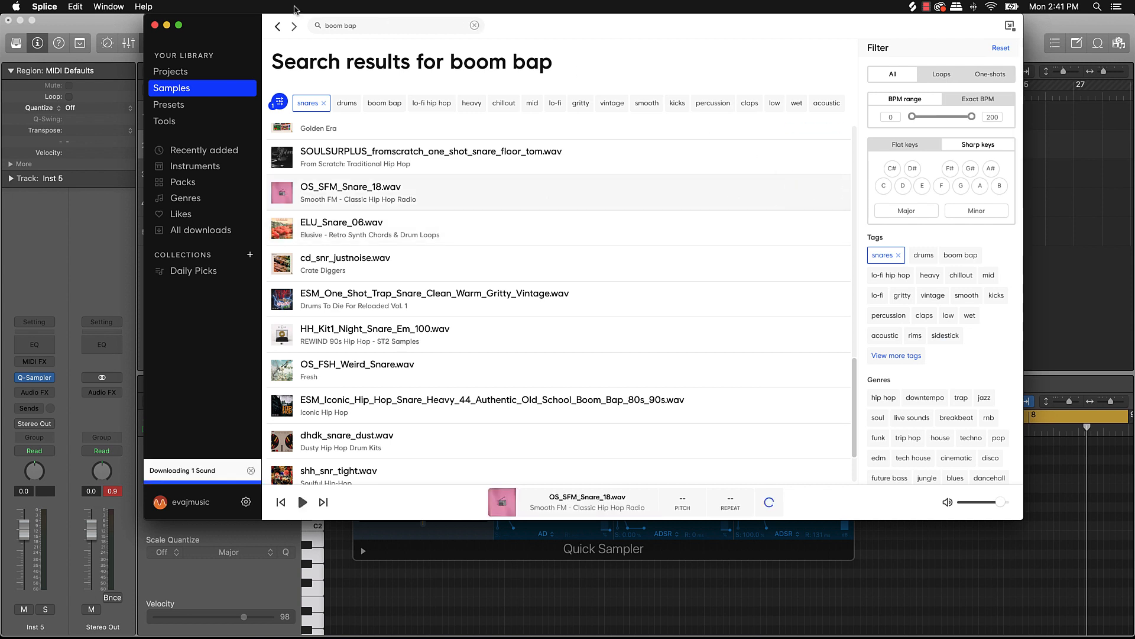
{"action": "left_click_drag", "start_coordinate": [235, 22], "coordinate": [707, 25]}
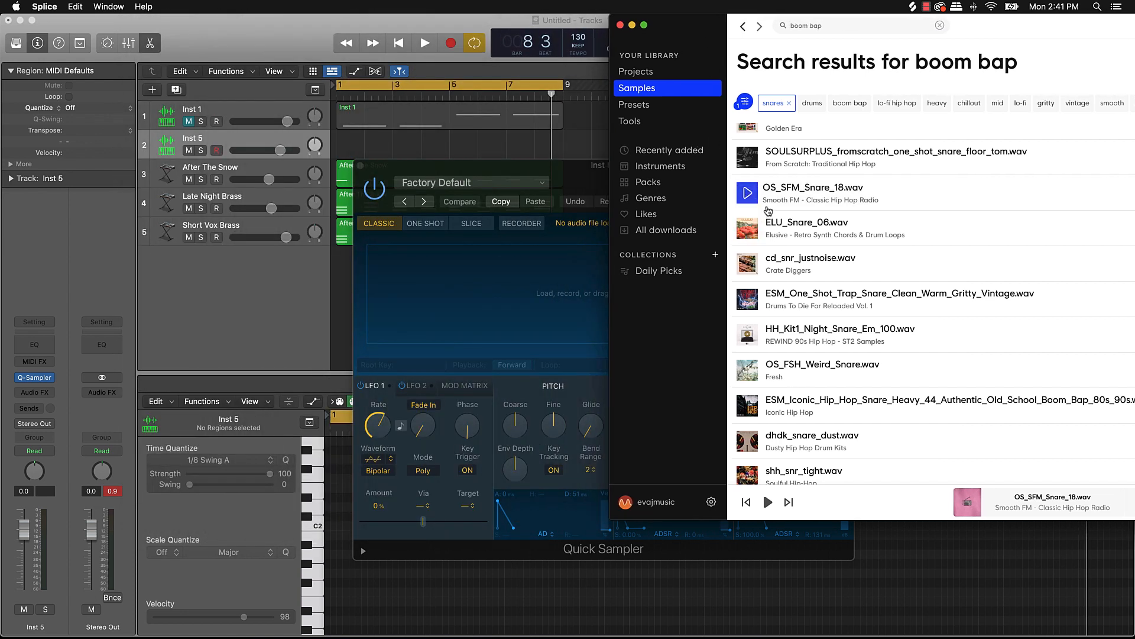
Load OS_SFM_Snare_18.wav into Quick Sampler, return to Logic Pro X and audition the snare with Musical Typing.
{"action": "left_click_drag", "start_coordinate": [768, 210], "coordinate": [478, 294]}
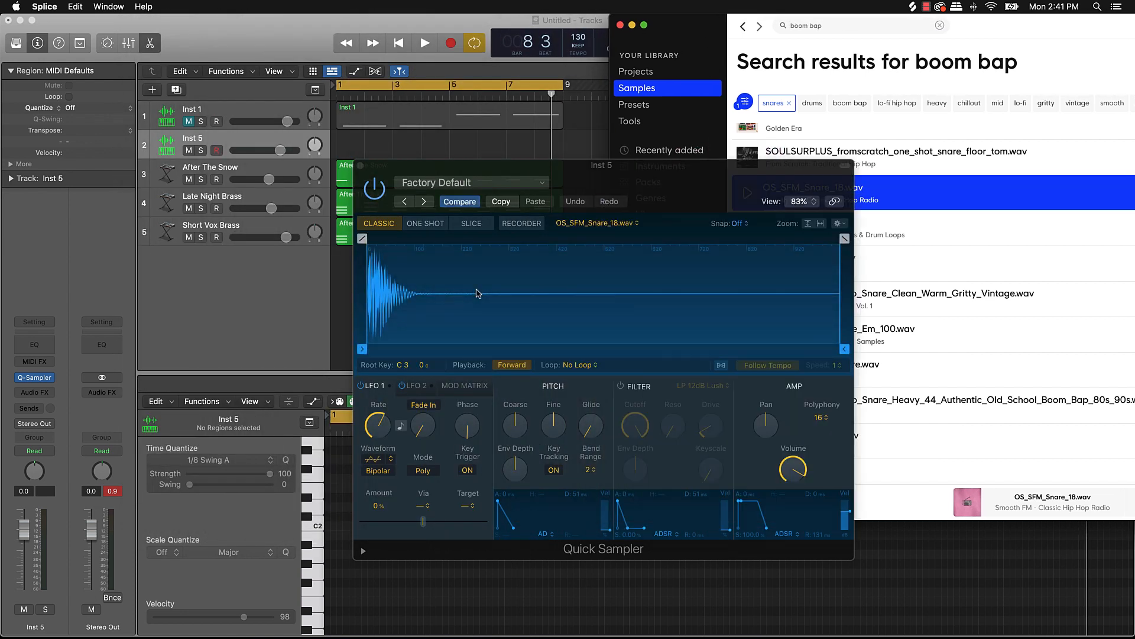
{"action": "left_click", "coordinate": [633, 25]}
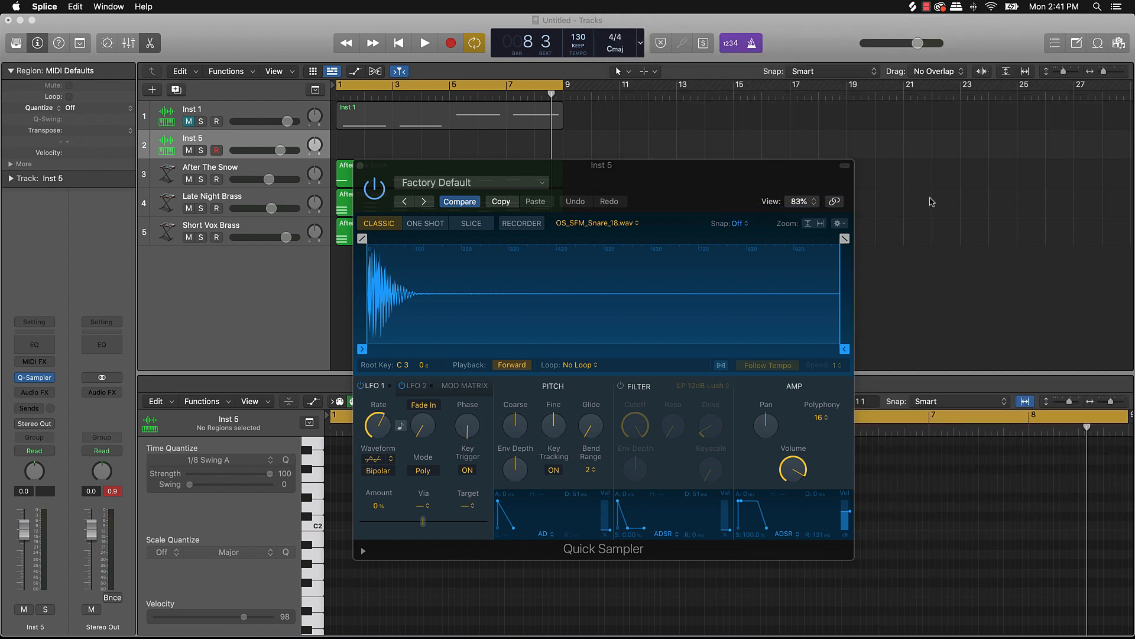
{"action": "left_click", "coordinate": [931, 201]}
{"action": "key", "text": "super+k"}
{"action": "key", "text": "k"}
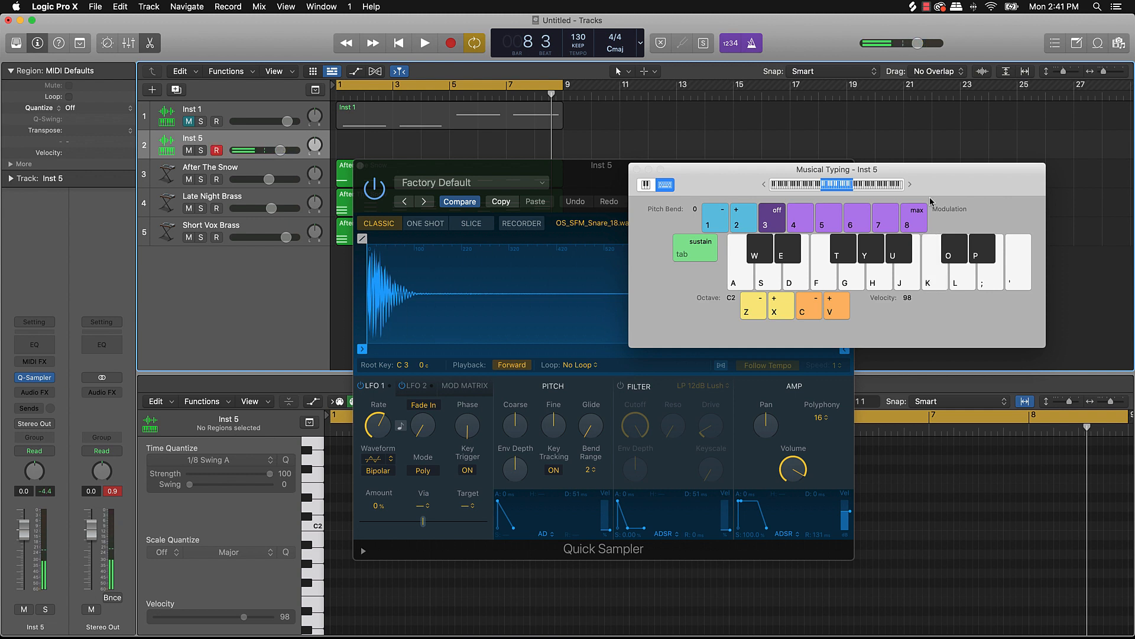
{"action": "left_click", "coordinate": [360, 166]}
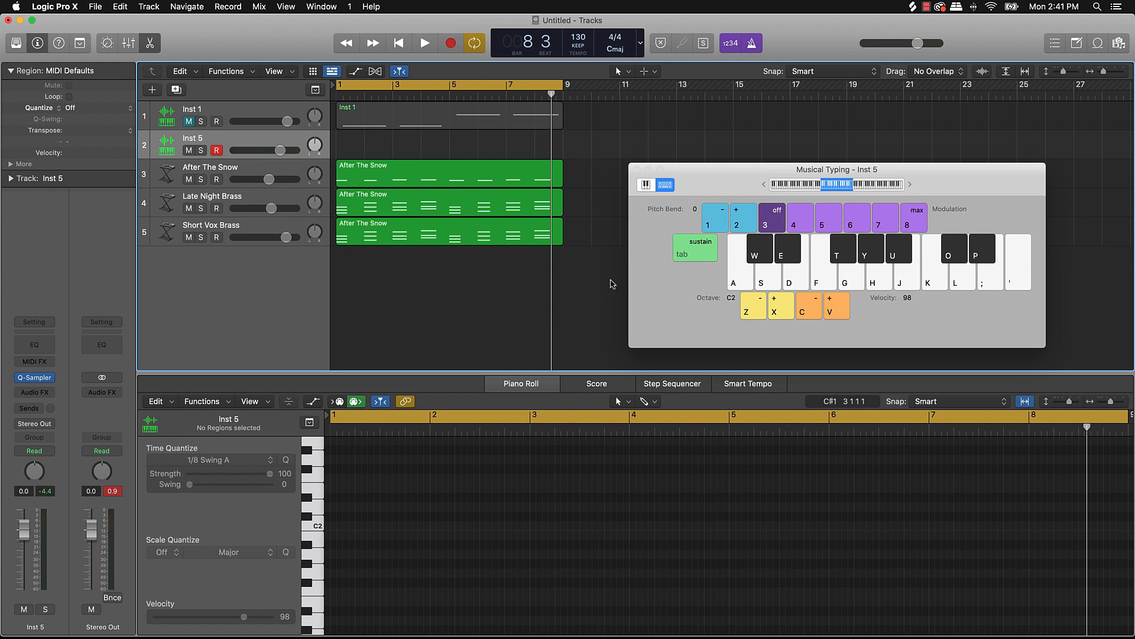
Record a C3 snare pattern across bars 1 to 8 on the Inst 5 track using Musical Typing.
{"action": "key", "text": "space"}
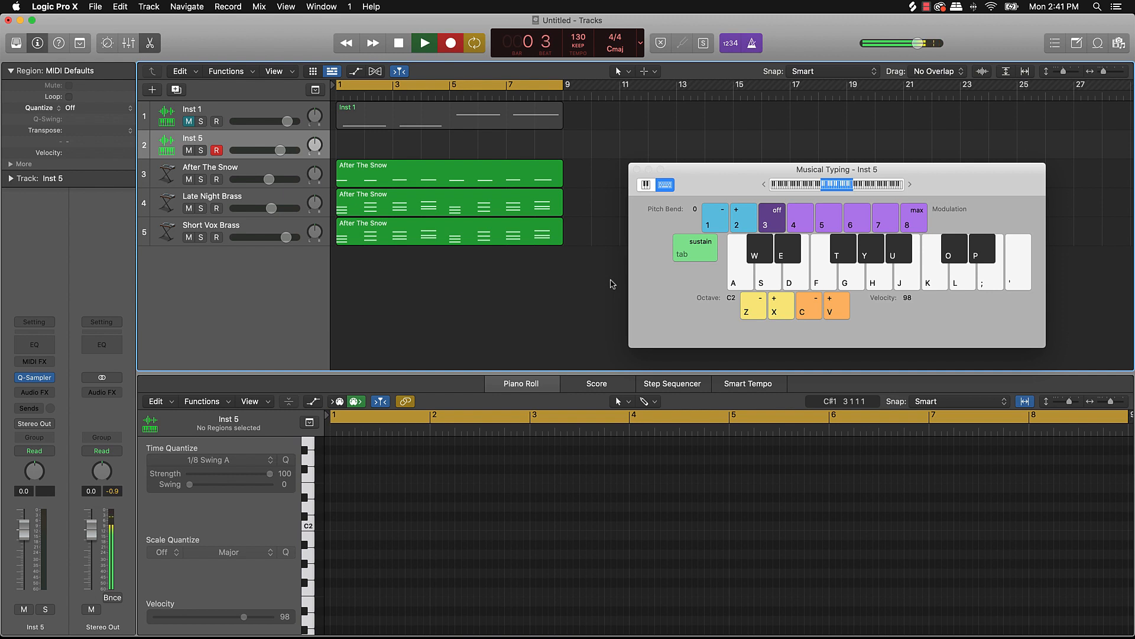
{"action": "key", "text": "k"}
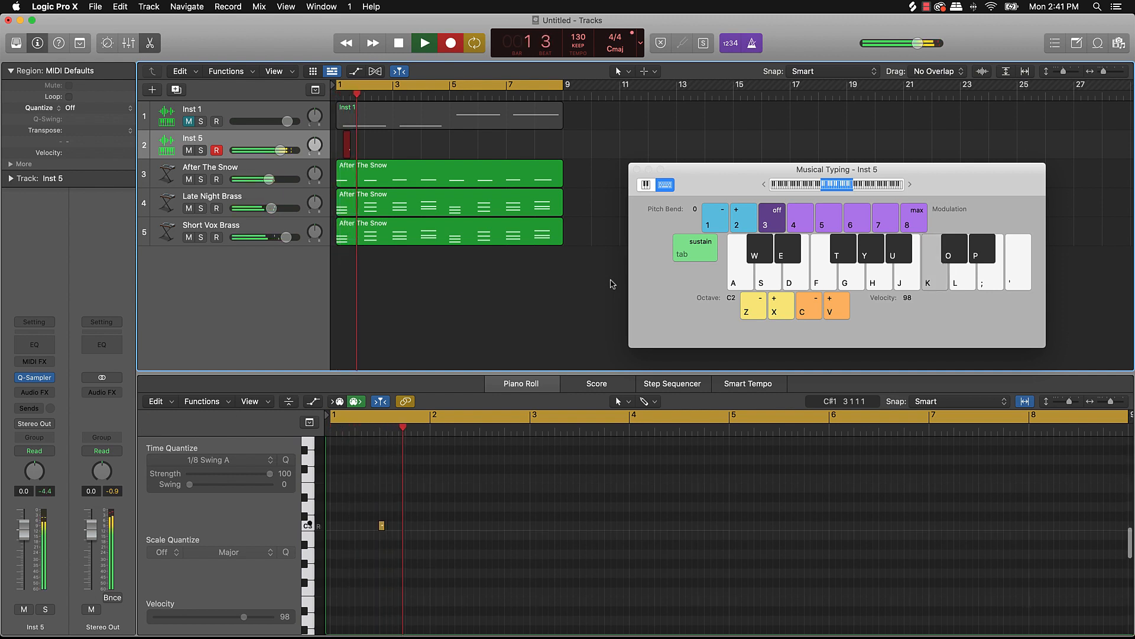
{"action": "key", "text": "k"}
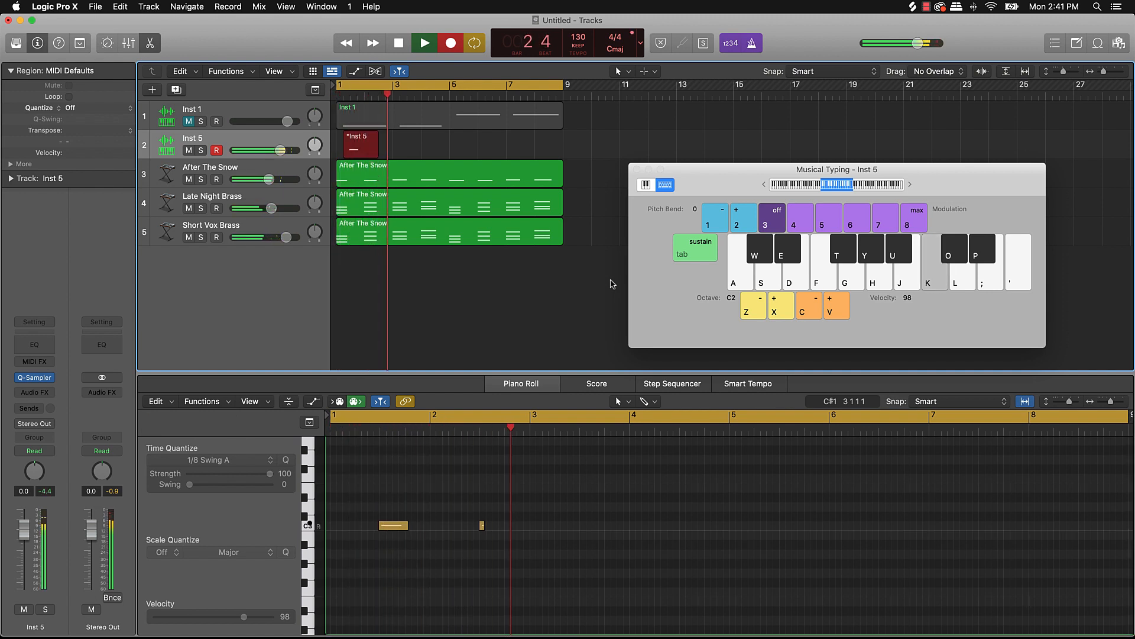
{"action": "key", "text": "k"}
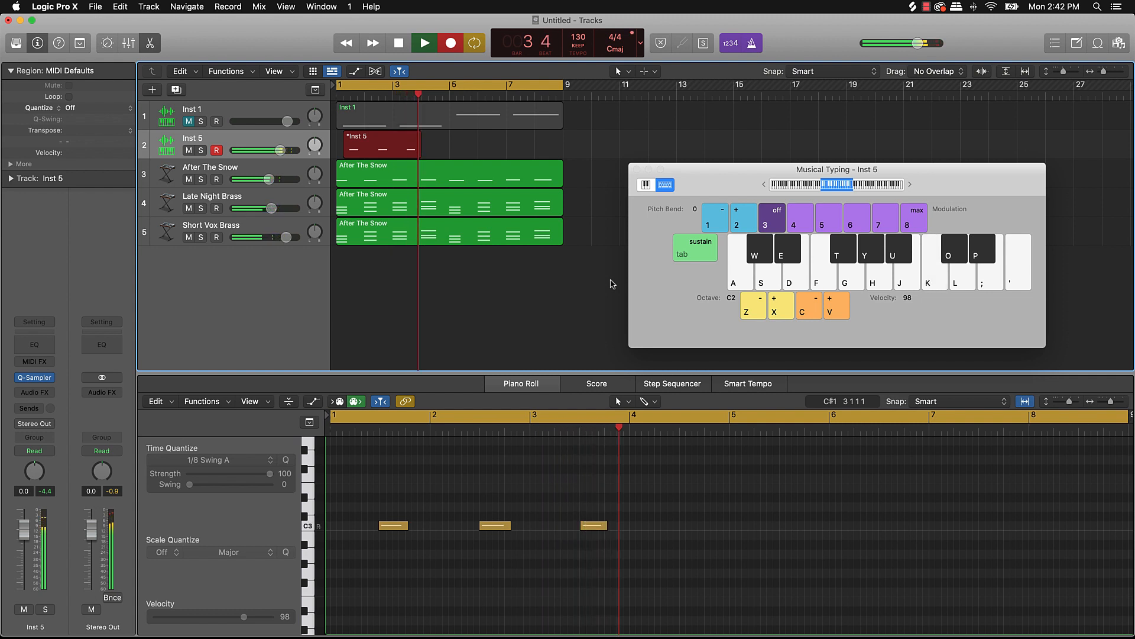
{"action": "key", "text": "k"}
{"action": "key", "text": "k"}
{"action": "key", "text": "k"}
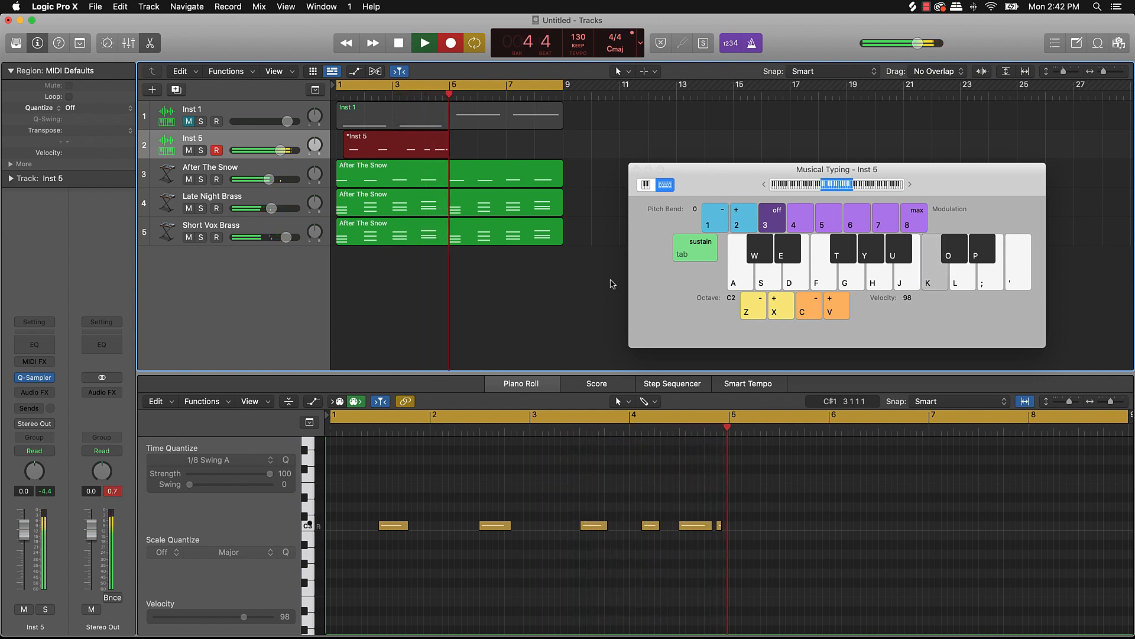
{"action": "key", "text": "k"}
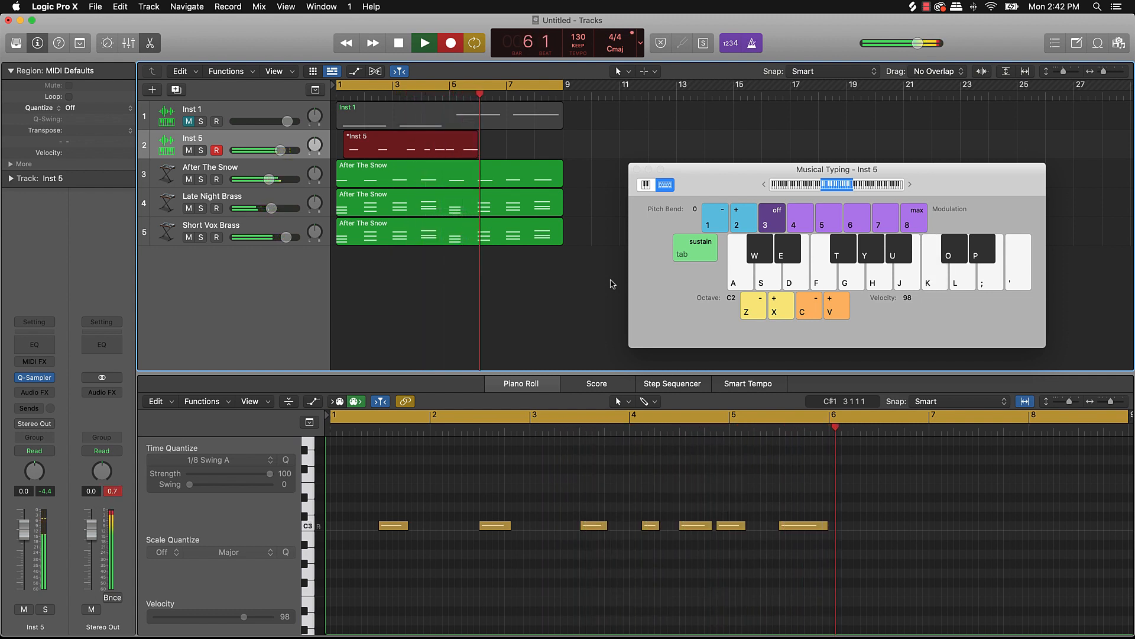
{"action": "key", "text": "k"}
{"action": "key", "text": "k"}
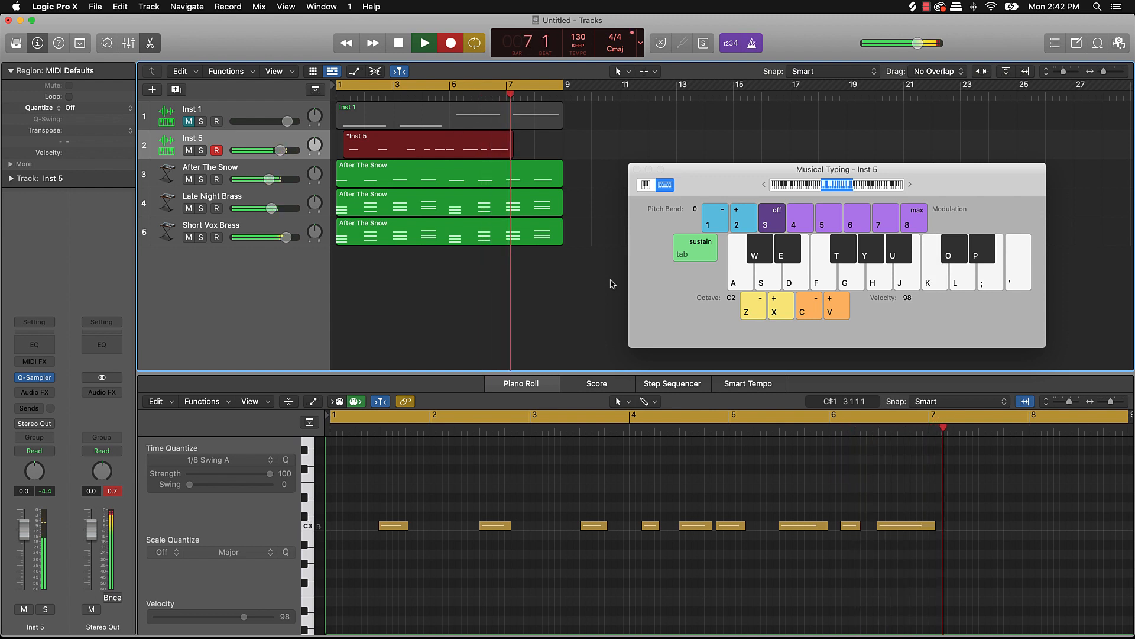
{"action": "key", "text": "k"}
{"action": "key", "text": "k"}
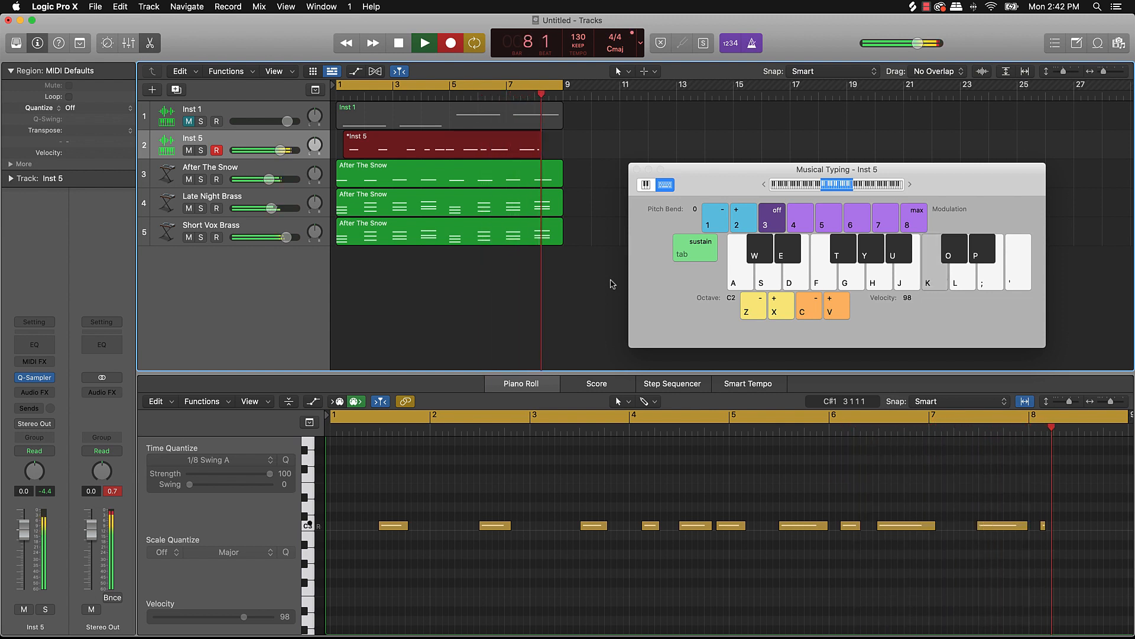
{"action": "key", "text": "k"}
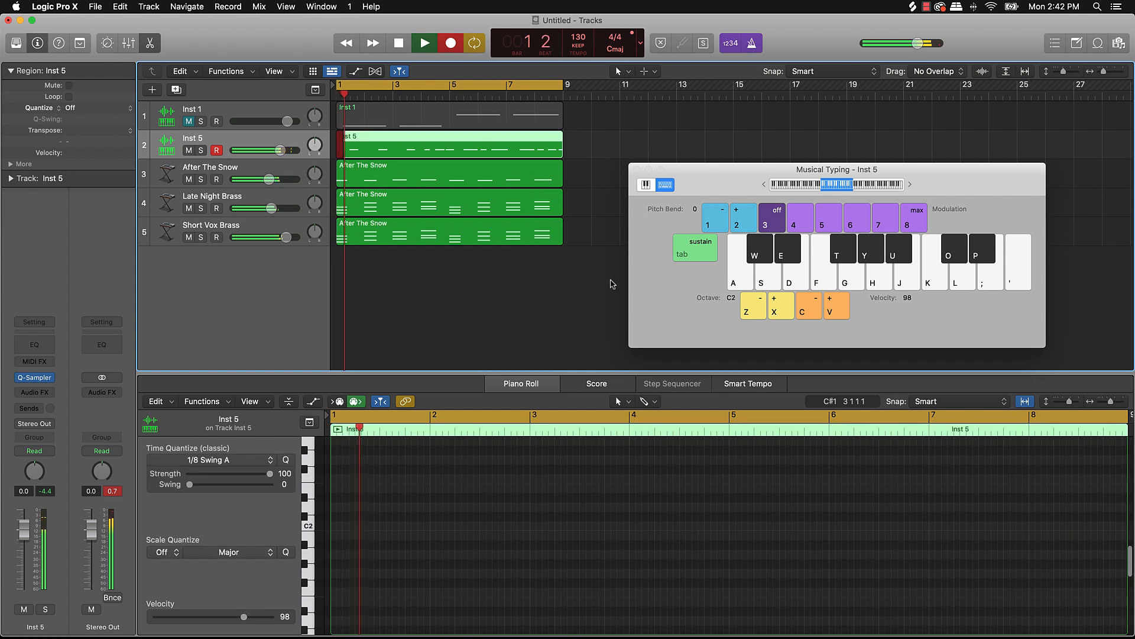
Overdub an extra C3 snare hit near the start of bar 2 on the second cycle pass and end the recording.
{"action": "key", "text": "k"}
{"action": "key", "text": "k"}
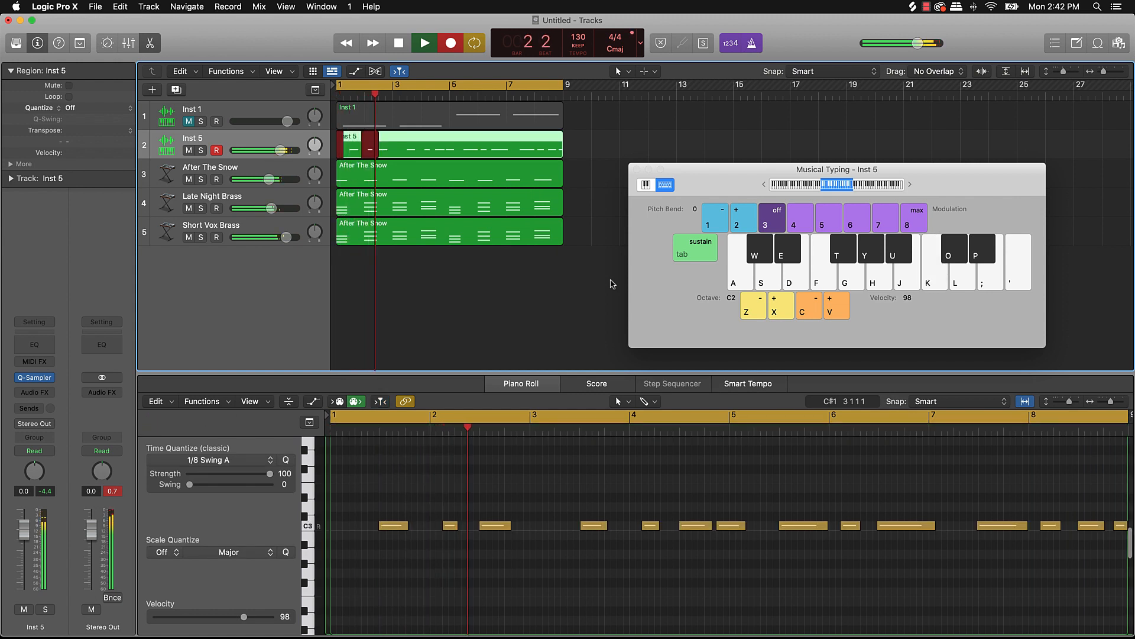
{"action": "key", "text": "k"}
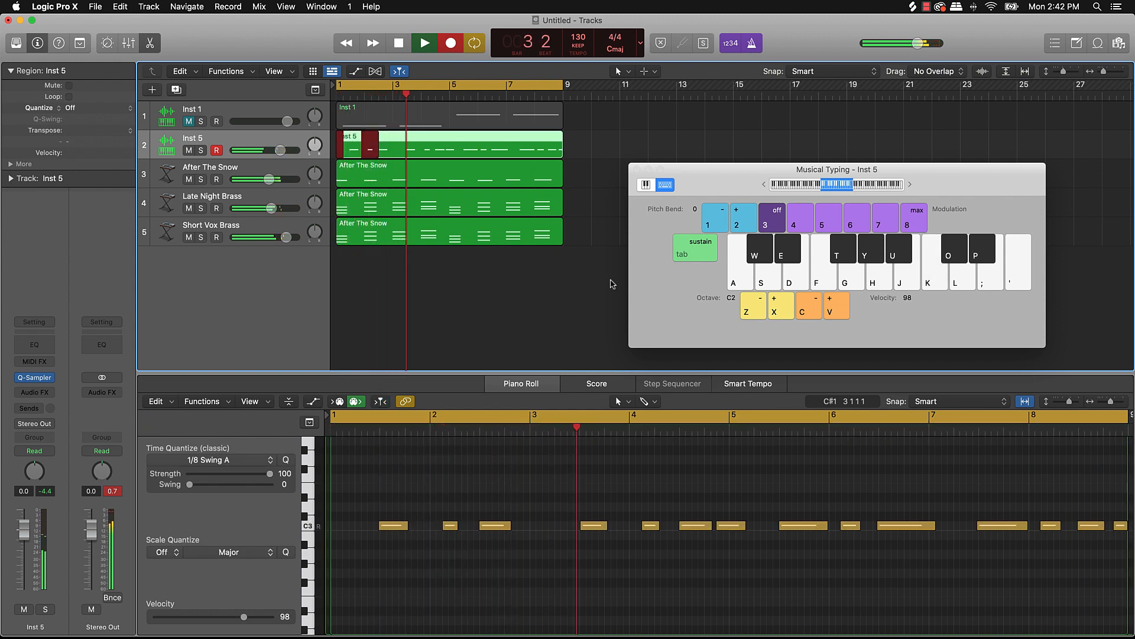
{"action": "key", "text": "k"}
{"action": "key", "text": "k"}
{"action": "key", "text": "k"}
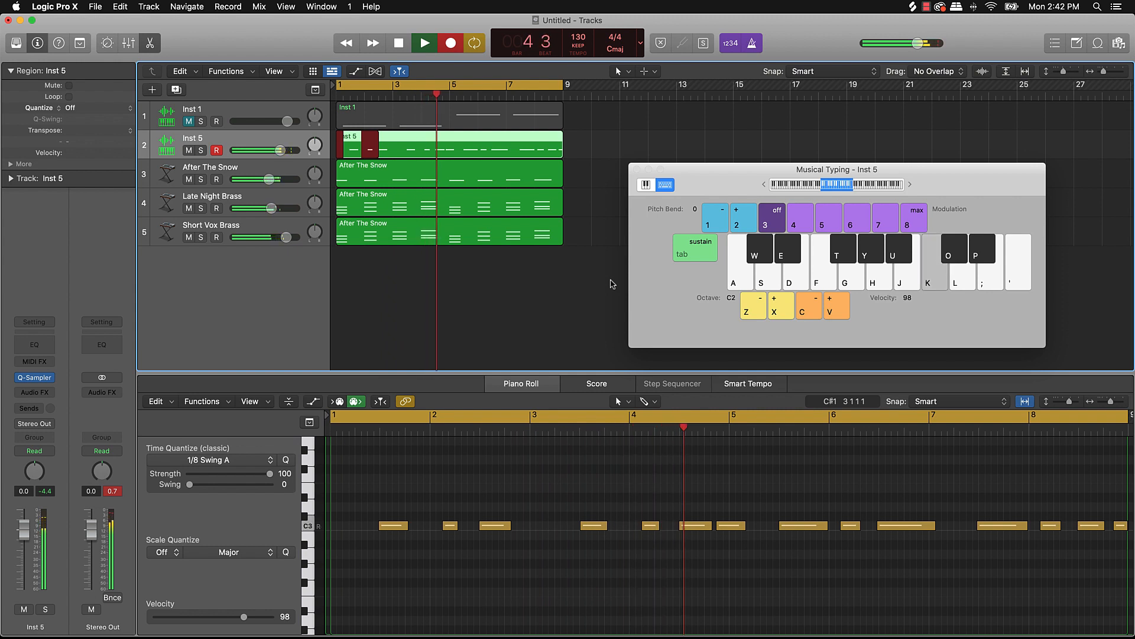
{"action": "key", "text": "k"}
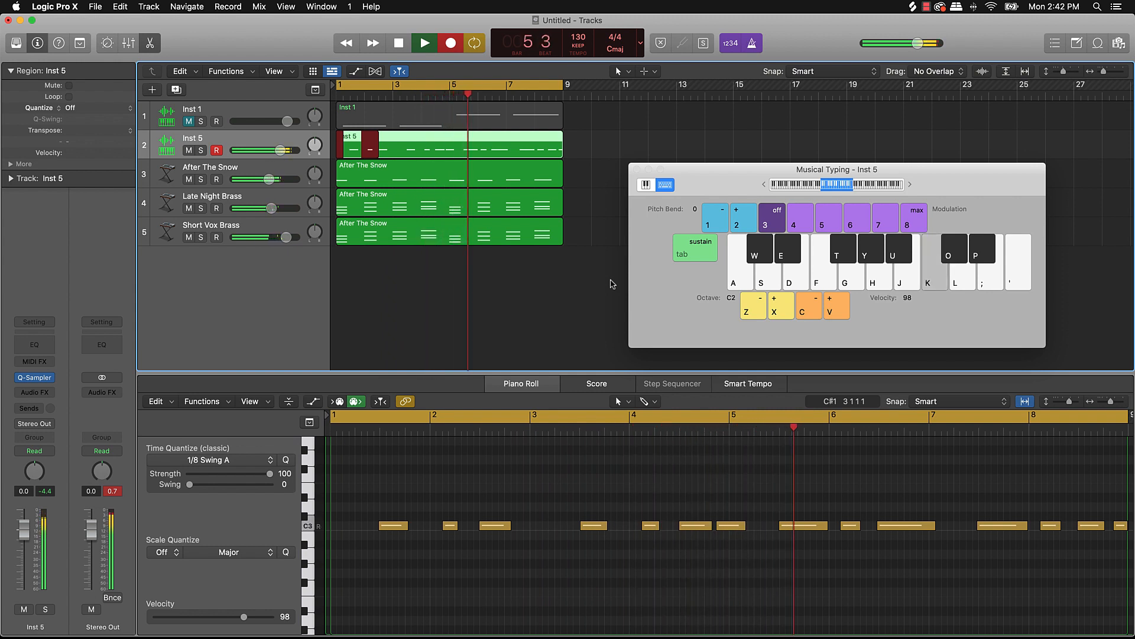
{"action": "key", "text": "k"}
{"action": "key", "text": "k"}
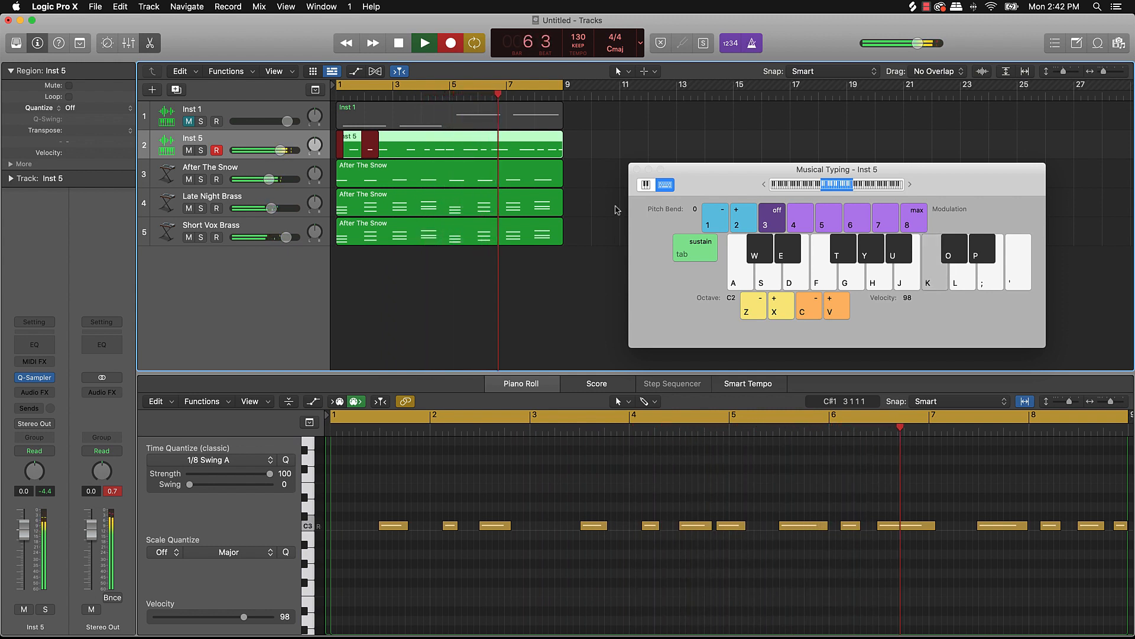
{"action": "key", "text": "k"}
{"action": "left_click", "coordinate": [423, 44]}
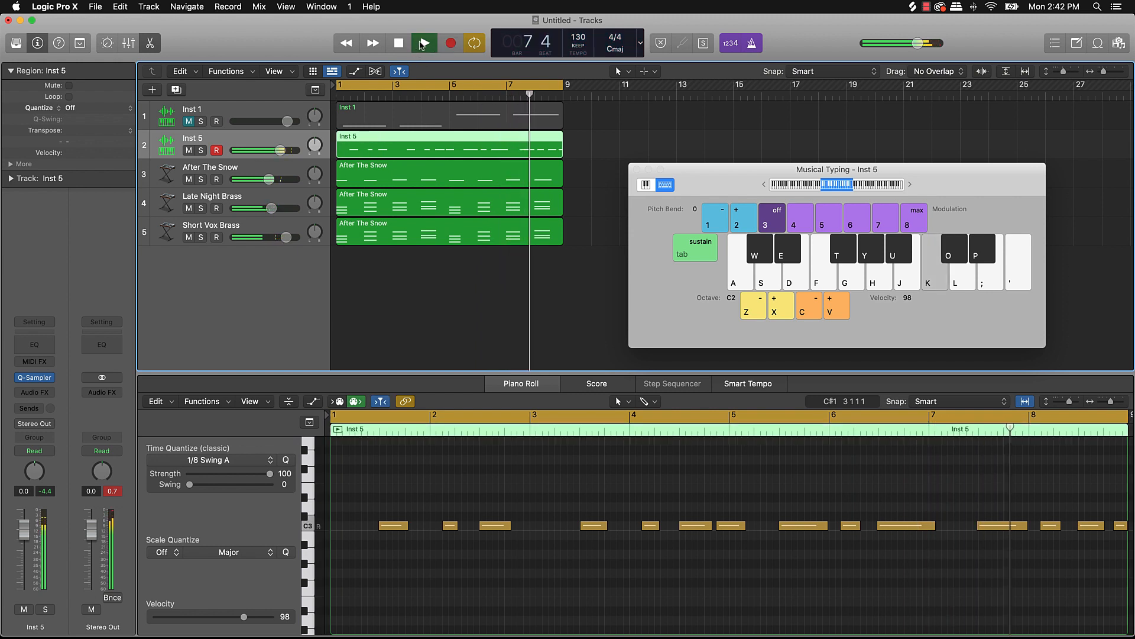
{"action": "key", "text": "k"}
Quantize all notes of the recorded snare region to 1/8 Swing A and stop playback.
{"action": "left_click", "coordinate": [525, 150]}
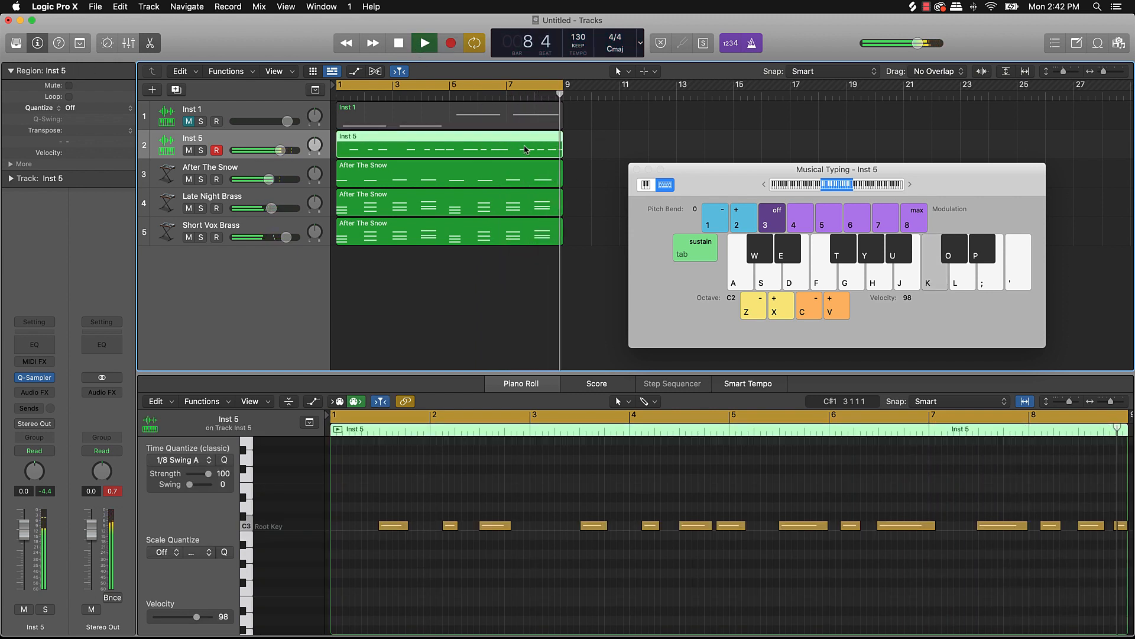
{"action": "left_click", "coordinate": [586, 566]}
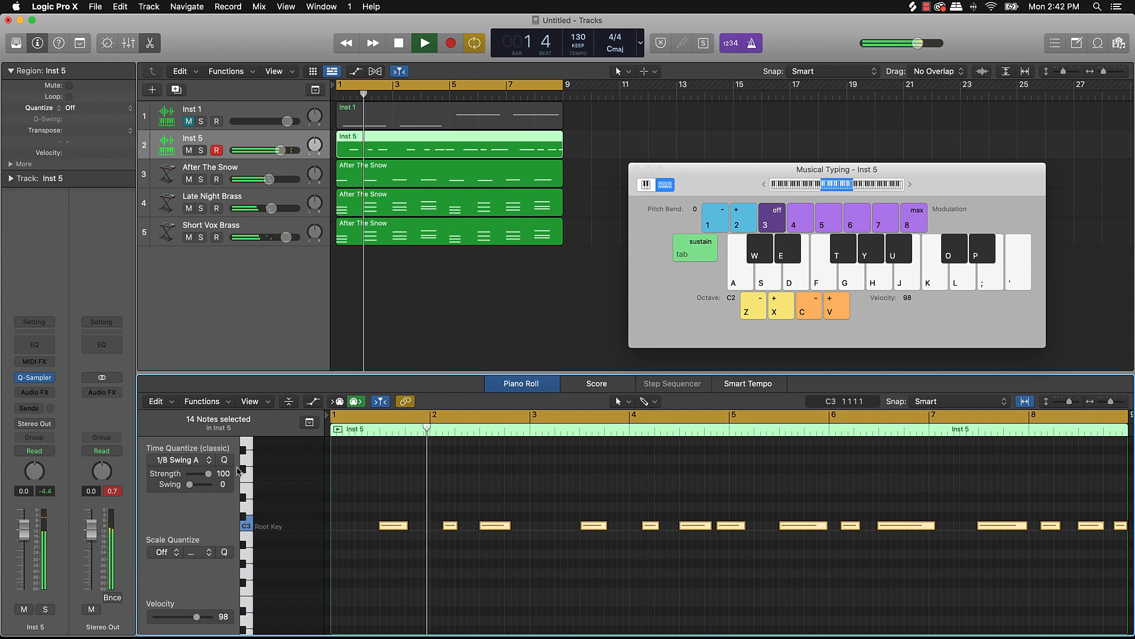
{"action": "key", "text": "space"}
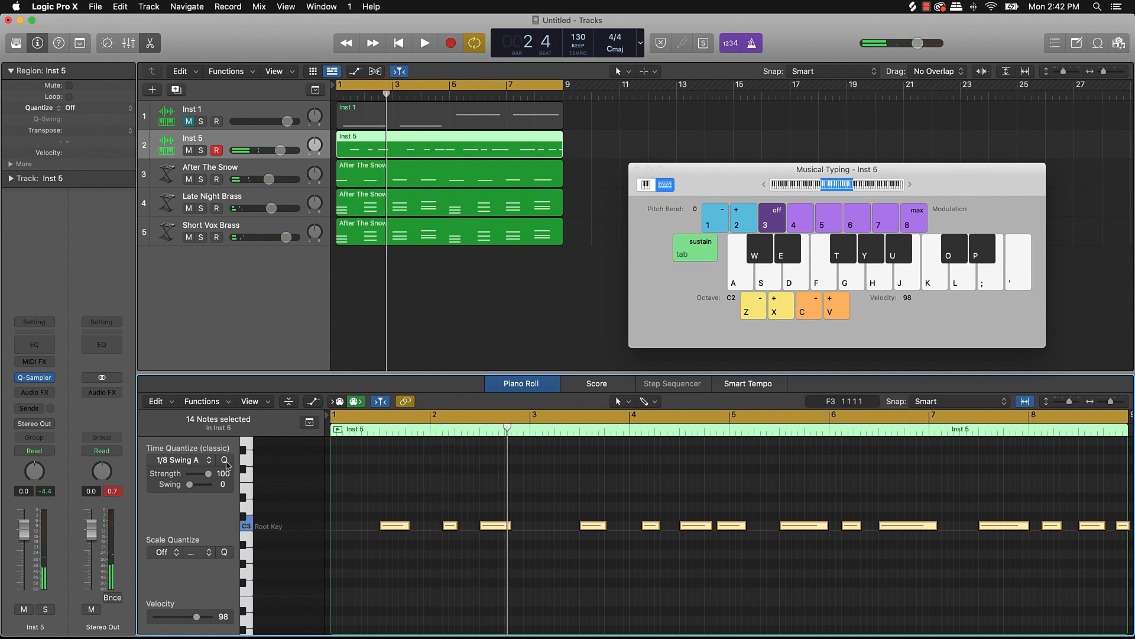
Rename the Inst 5 track as Snare and the Inst 1 track as Vox.
{"action": "left_click", "coordinate": [428, 268]}
{"action": "double_click", "coordinate": [199, 137]}
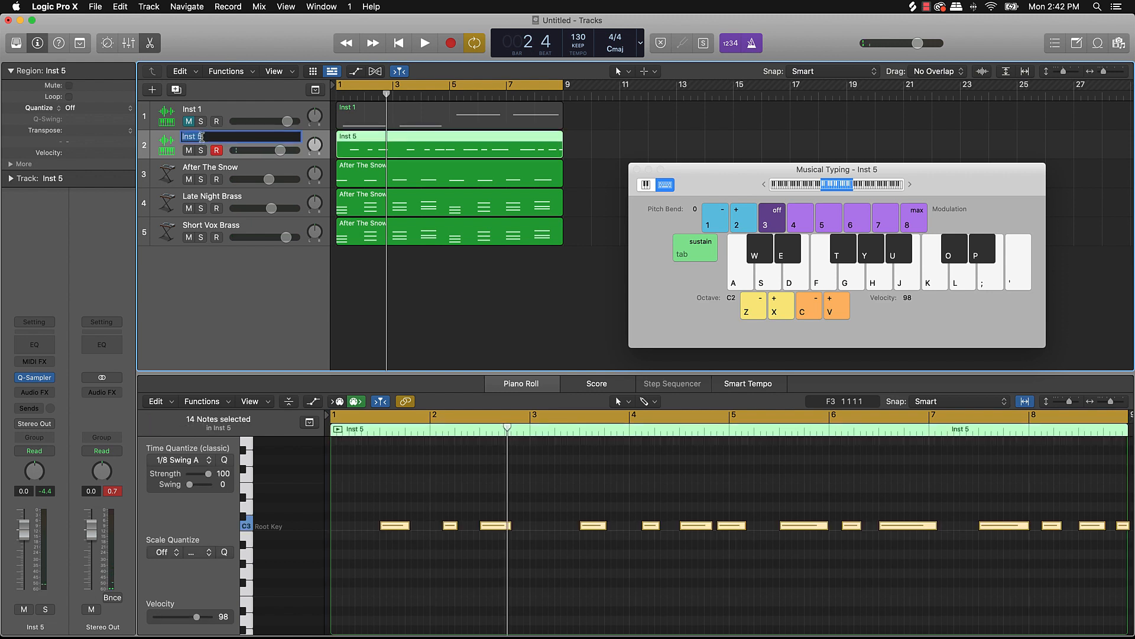
{"action": "type", "text": "Snare"}
{"action": "key", "text": "Return"}
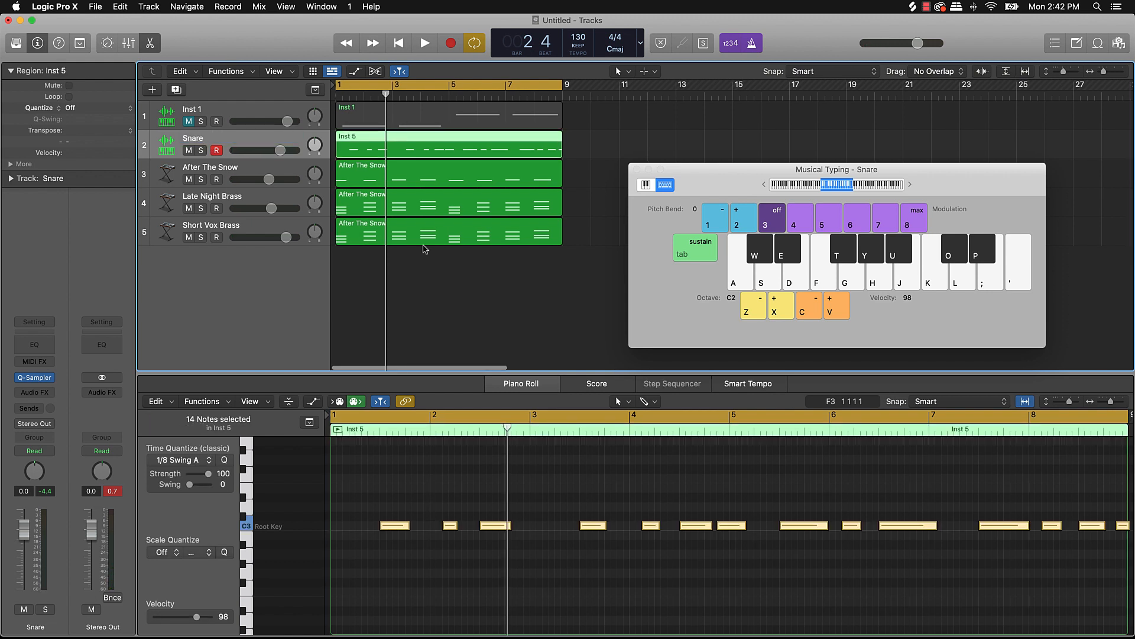
{"action": "left_click", "coordinate": [500, 266]}
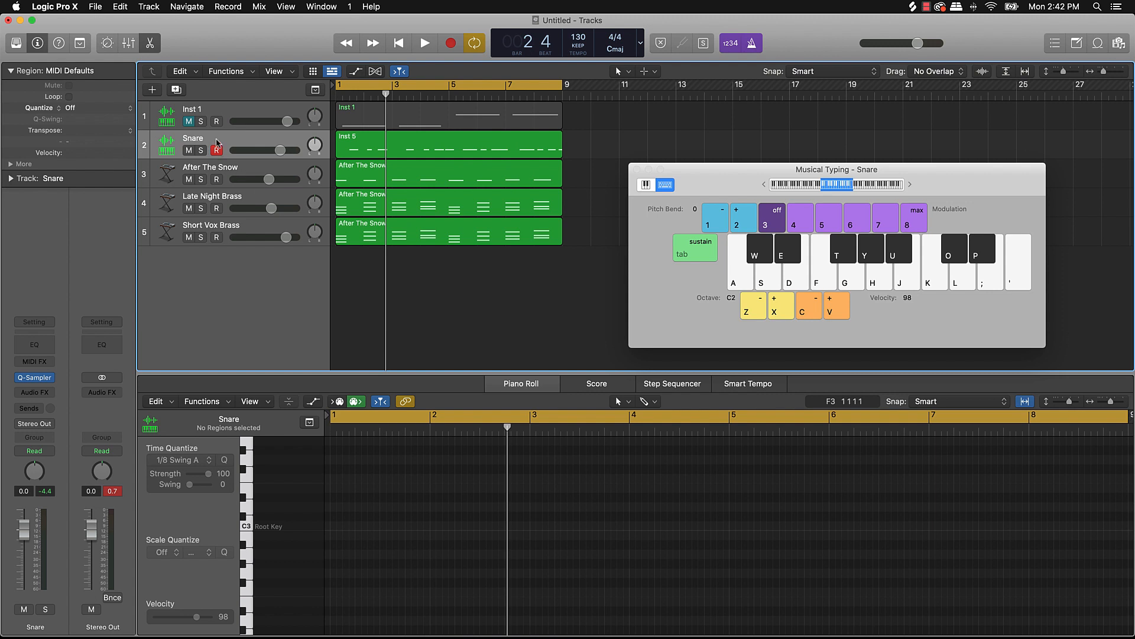
{"action": "double_click", "coordinate": [191, 109]}
{"action": "type", "text": "Vox"}
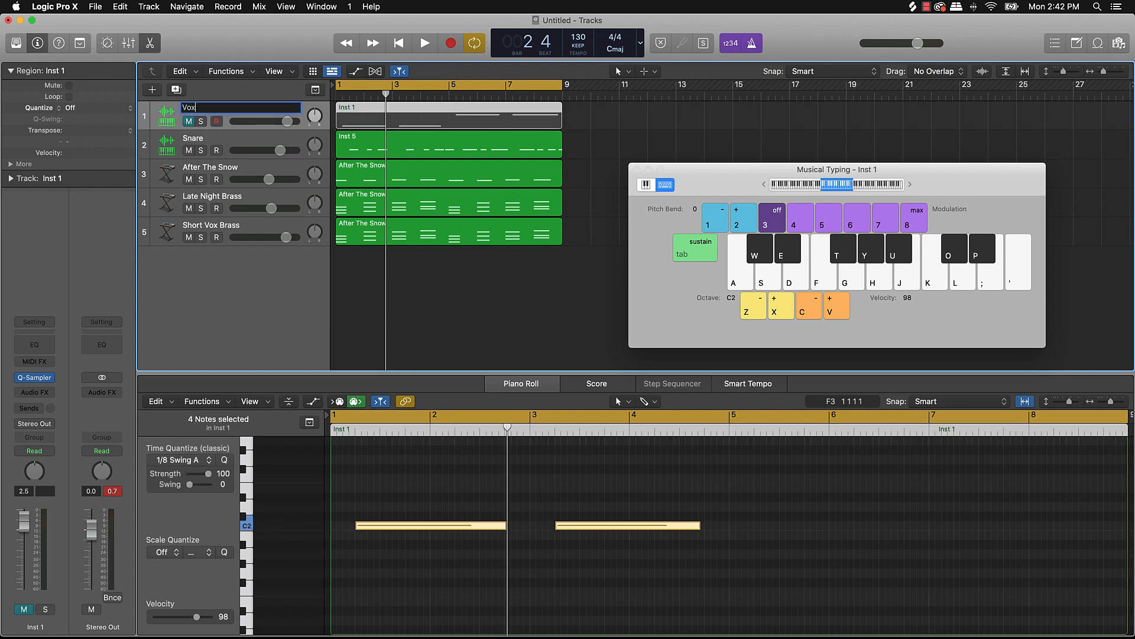
Rename the After The Snow track as Bass and the Late Night Brass track as Brass.
{"action": "left_click", "coordinate": [207, 168]}
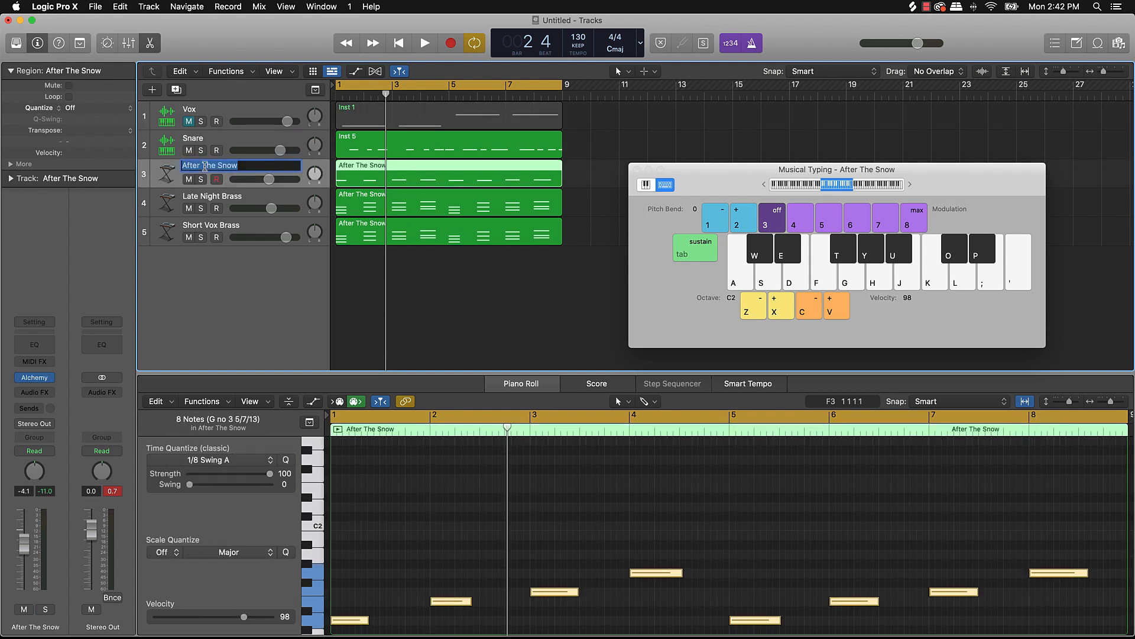
{"action": "double_click", "coordinate": [207, 169]}
{"action": "type", "text": "Bass"}
{"action": "key", "text": "Return"}
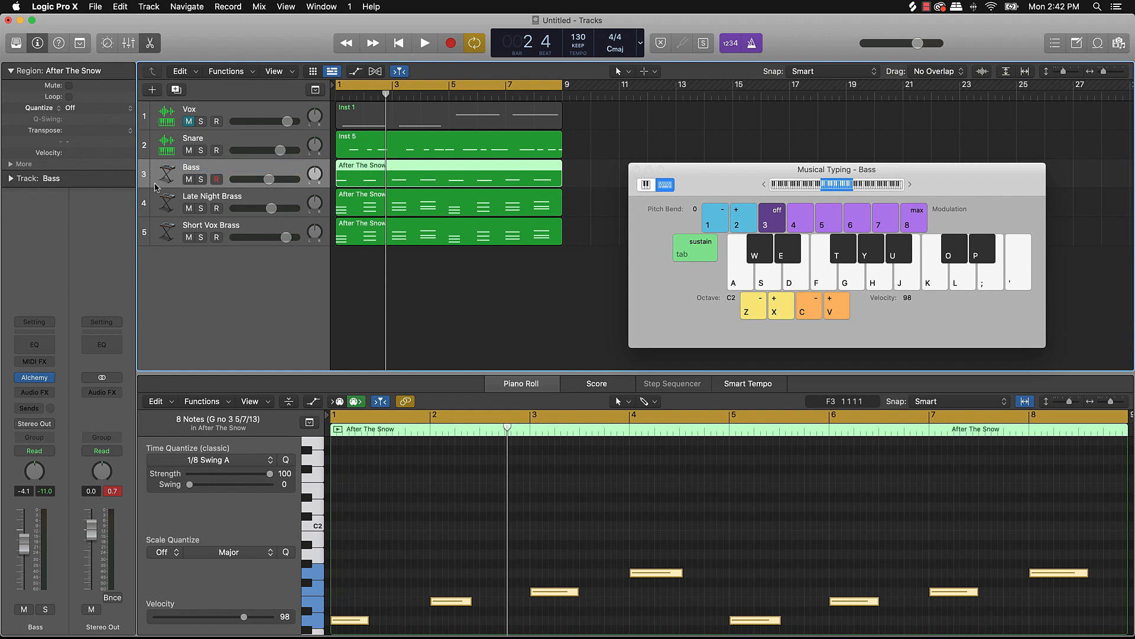
{"action": "double_click", "coordinate": [210, 201]}
{"action": "type", "text": "Bras"}
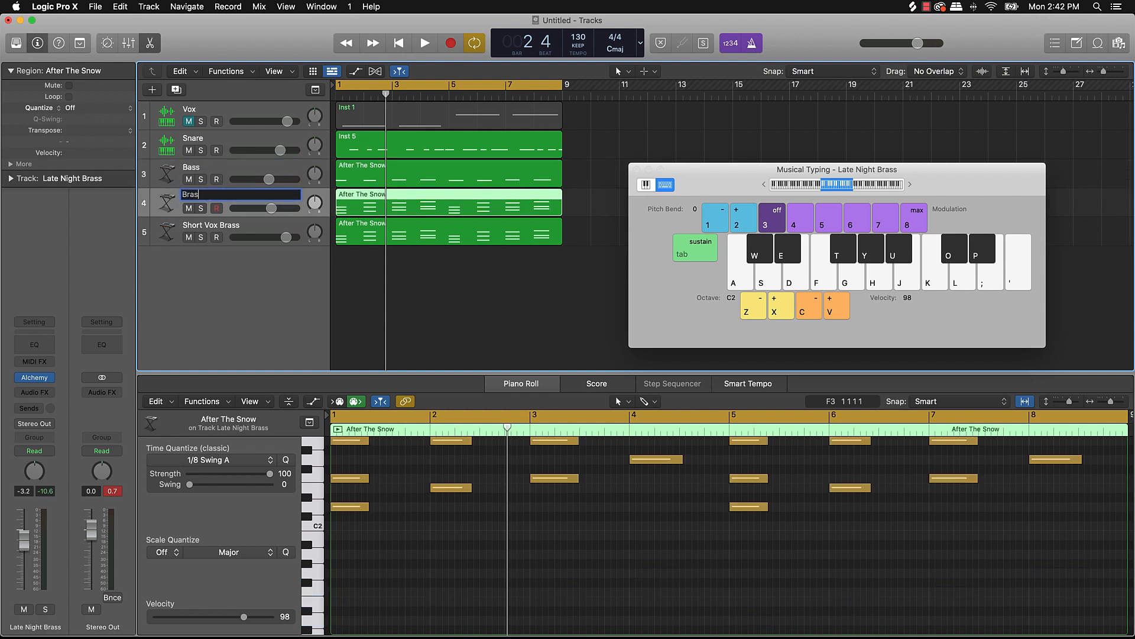
{"action": "type", "text": "s"}
{"action": "key", "text": "Return"}
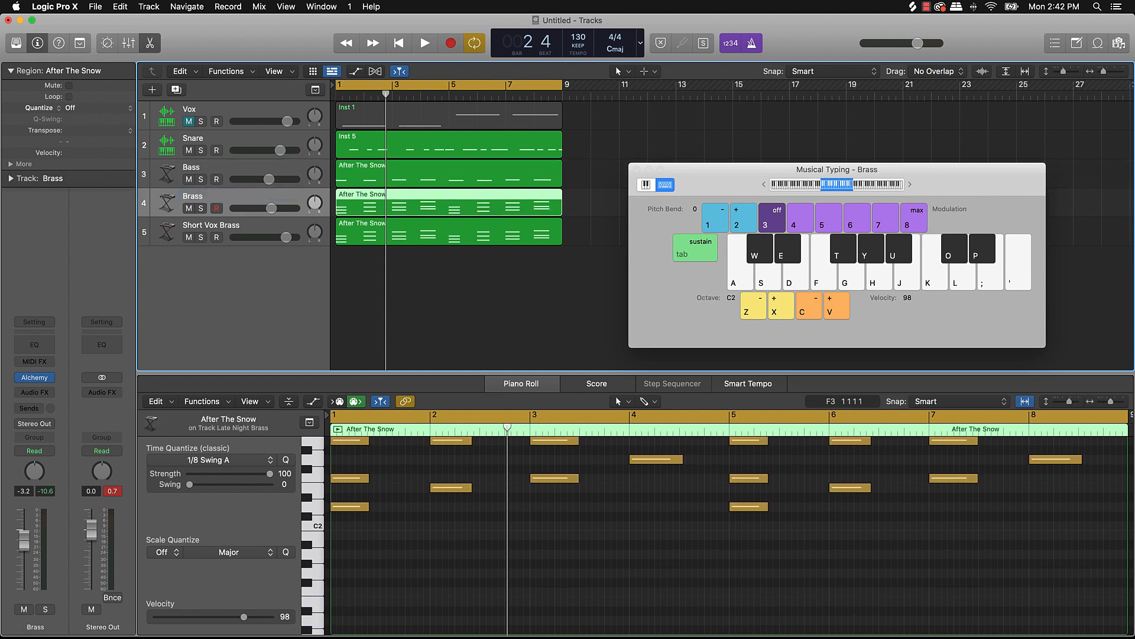
Rename the Short Vox Brass track as Pad Brass.
{"action": "double_click", "coordinate": [240, 228]}
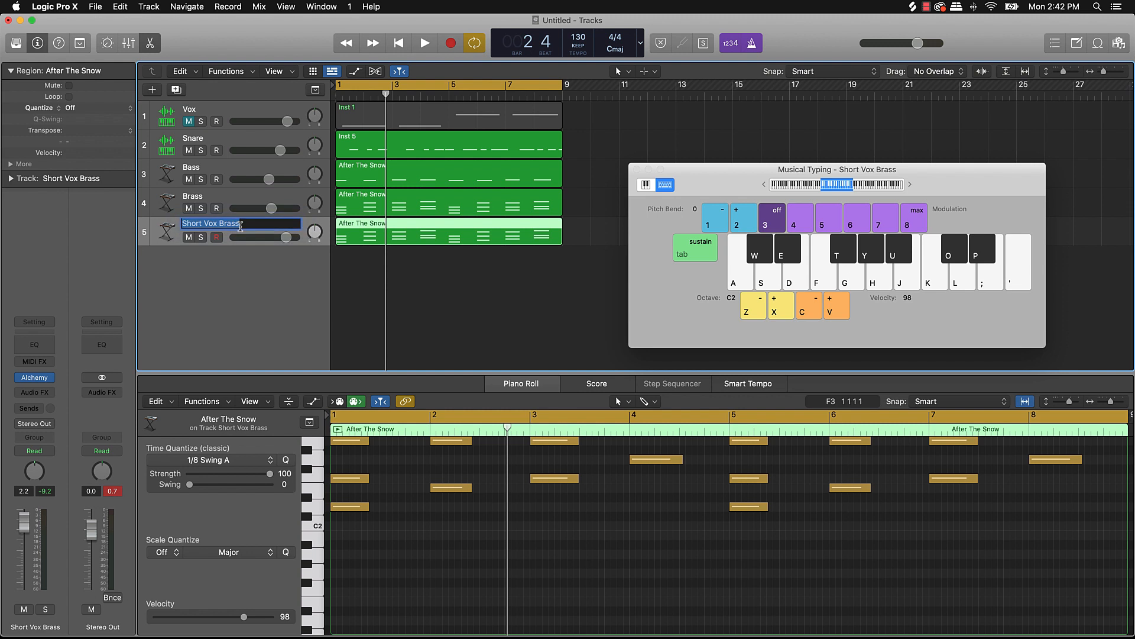
{"action": "type", "text": "Pad"}
{"action": "key", "text": "Return"}
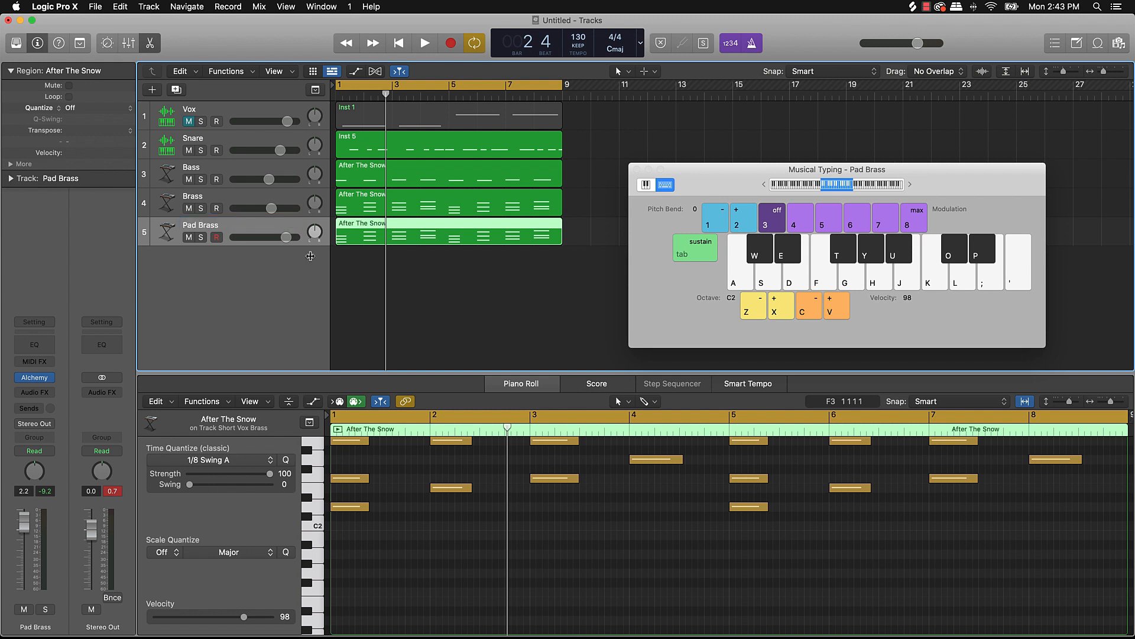
Select all the regions on the Vox, Snare, Bass, Brass and Pad Brass tracks.
{"action": "left_click", "coordinate": [412, 288]}
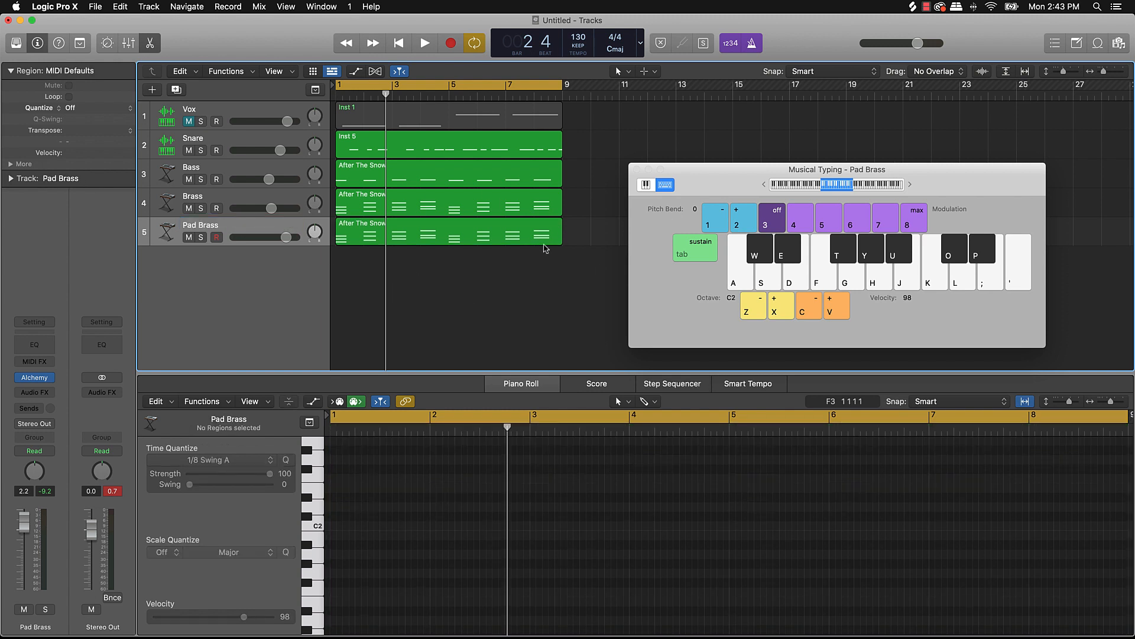
{"action": "key", "text": "super+a"}
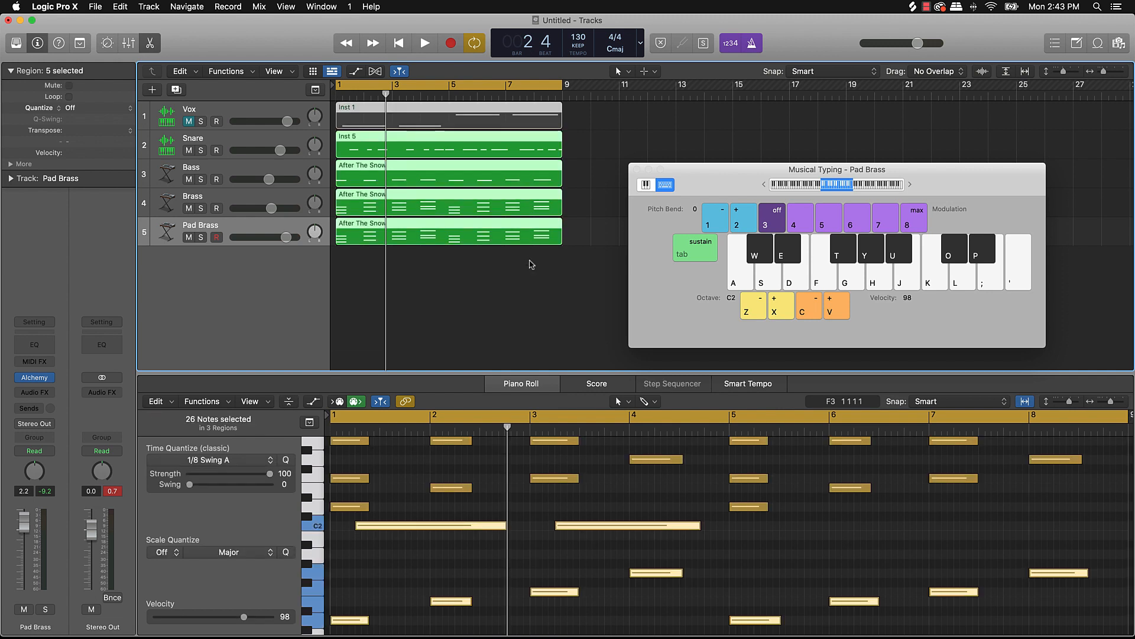
Name the five selected regions after their tracks and clear the selection.
{"action": "key", "text": "shift+alt+n"}
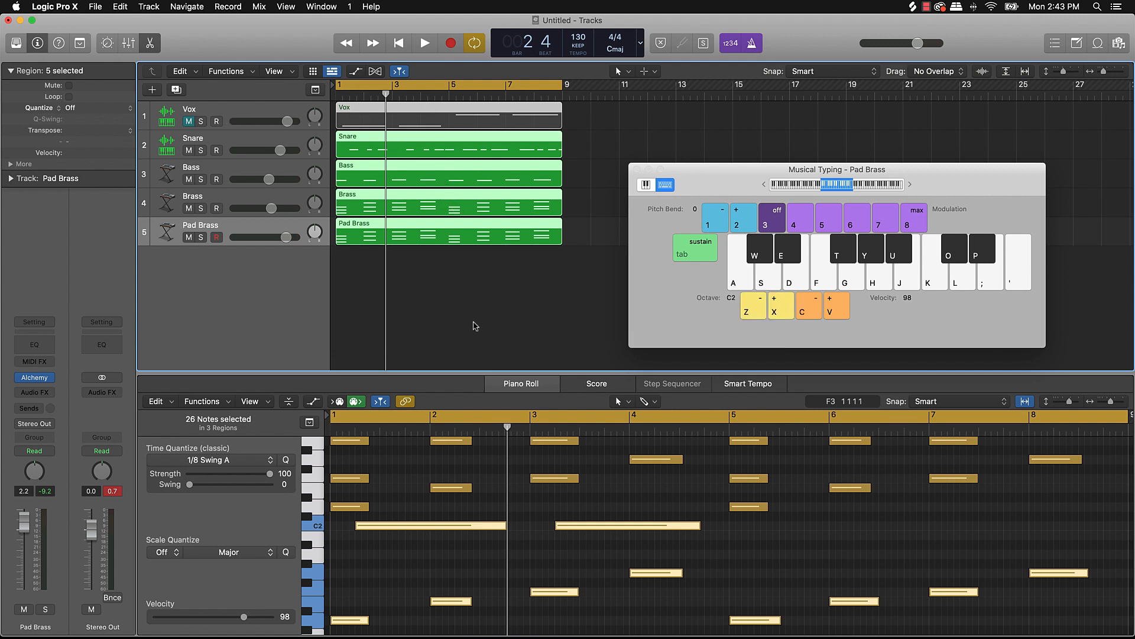
{"action": "left_click", "coordinate": [476, 325]}
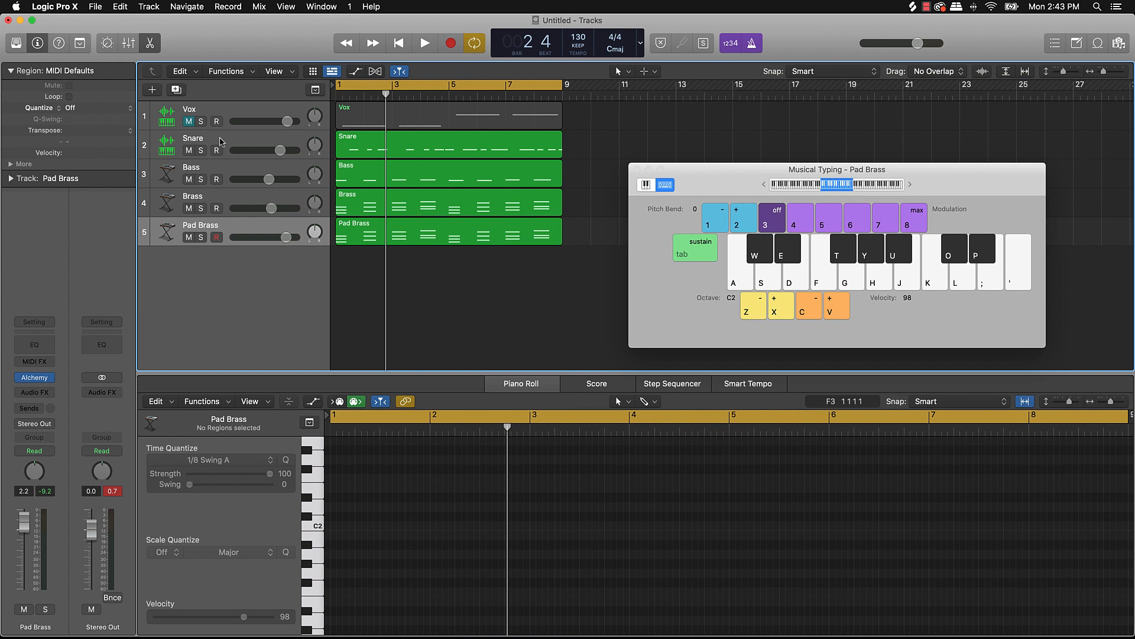
Add a software instrument track with a stereo Quick Sampler below the Snare track and show Musical Typing.
{"action": "left_click", "coordinate": [217, 138]}
{"action": "key", "text": "super+alt+n"}
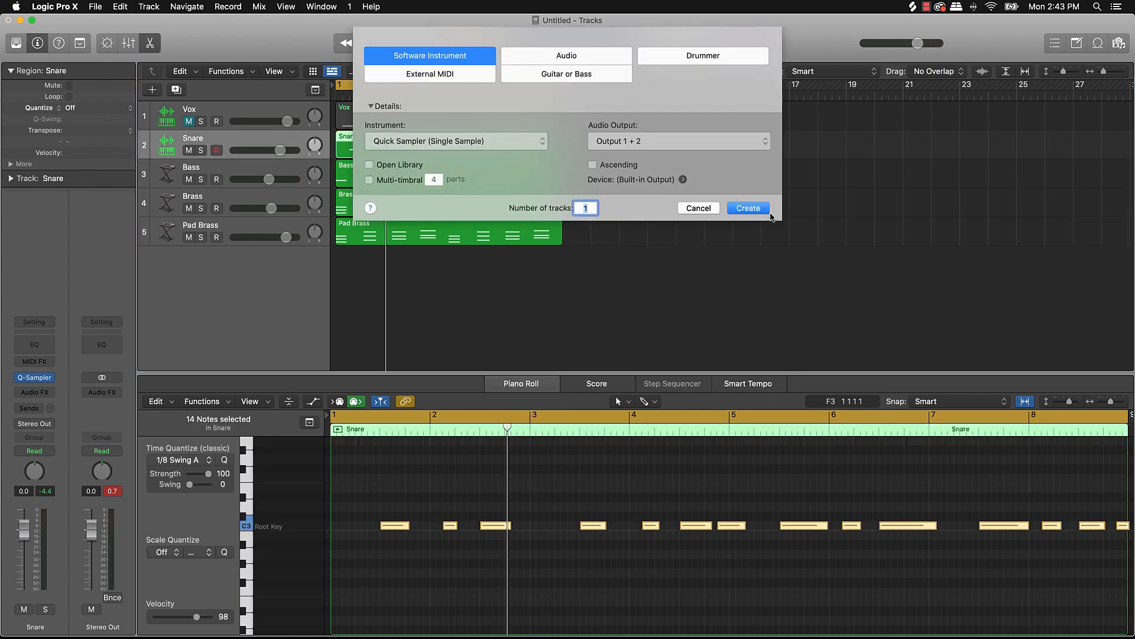
{"action": "left_click", "coordinate": [377, 143]}
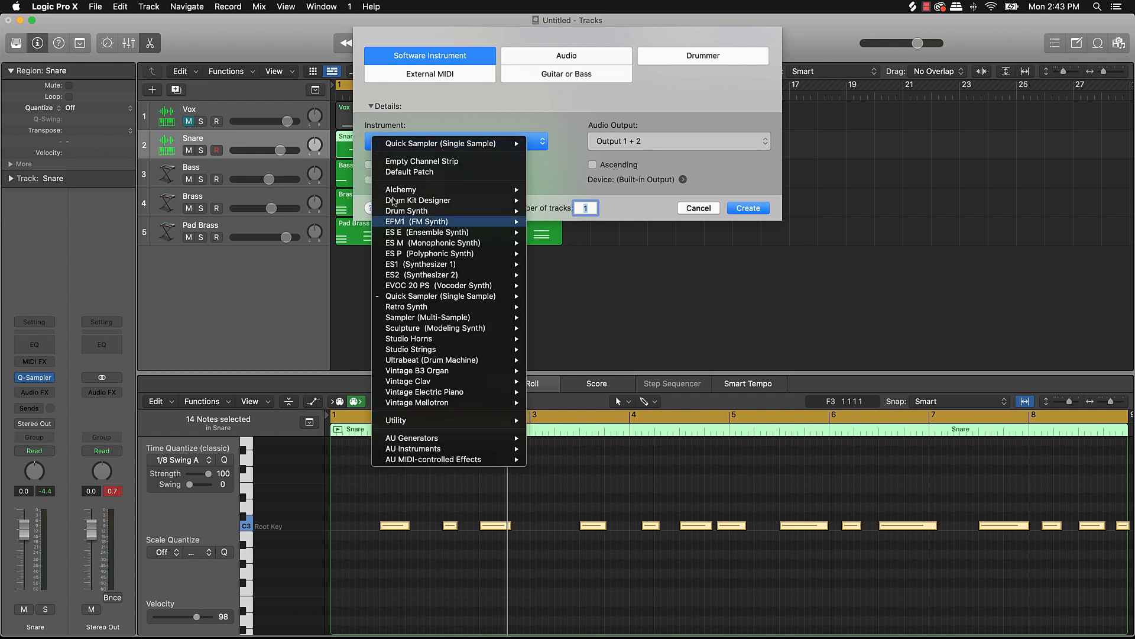
{"action": "mouse_move", "coordinate": [427, 297]}
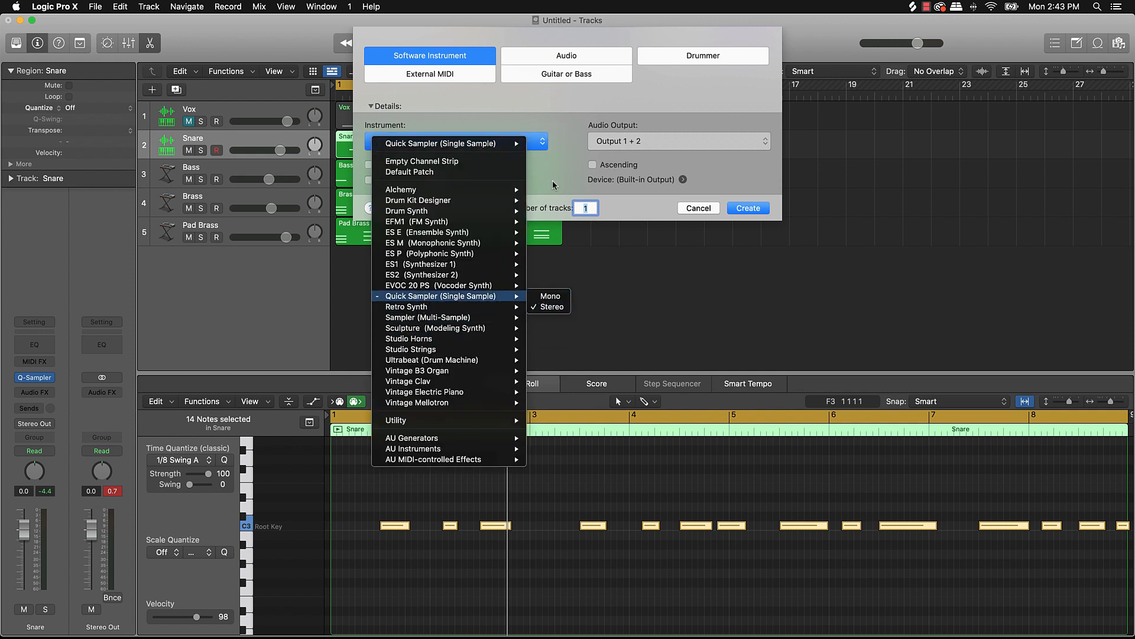
{"action": "left_click", "coordinate": [535, 308]}
{"action": "left_click", "coordinate": [746, 208]}
{"action": "key", "text": "super+k"}
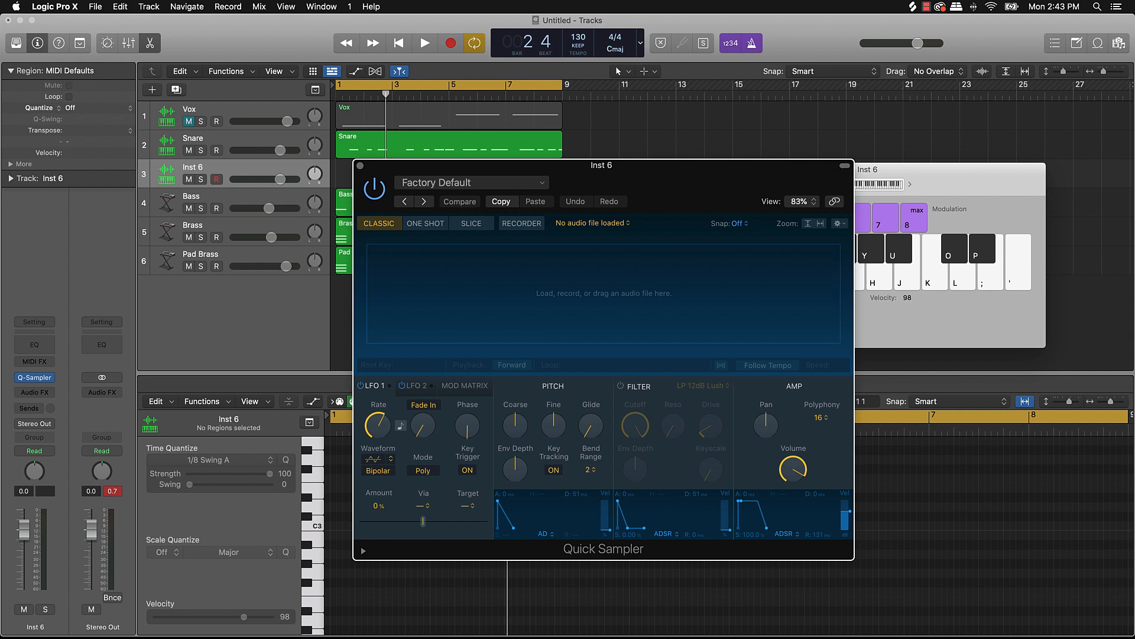
Switch to Splice and filter the boom bap sample results by kicks instead of snares.
{"action": "key", "text": "super+Tab"}
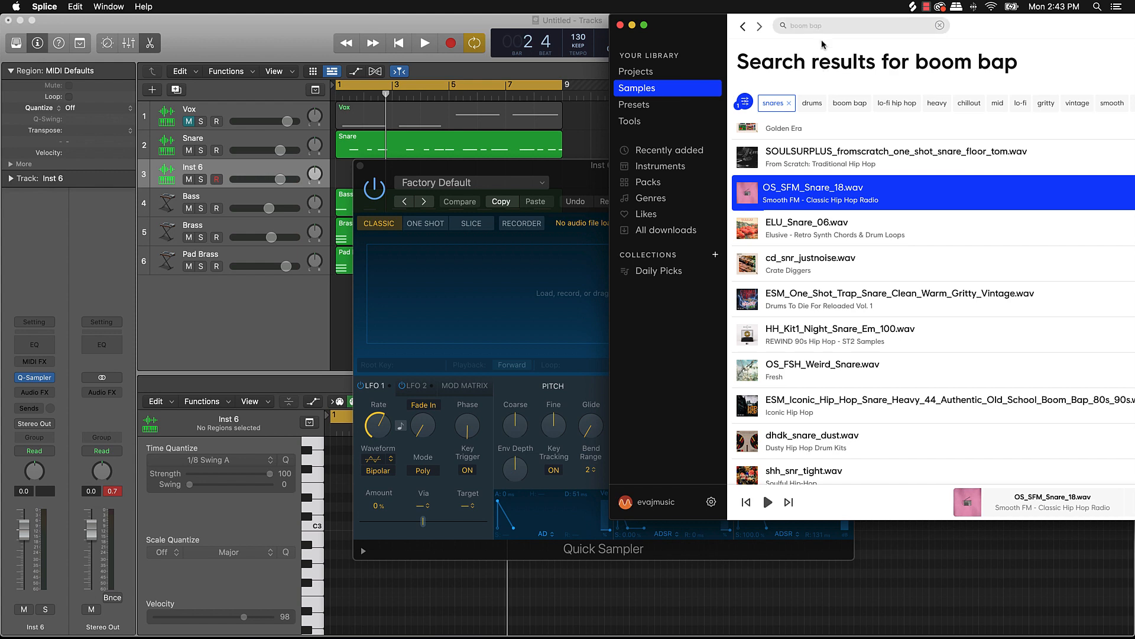
{"action": "left_click", "coordinate": [789, 103]}
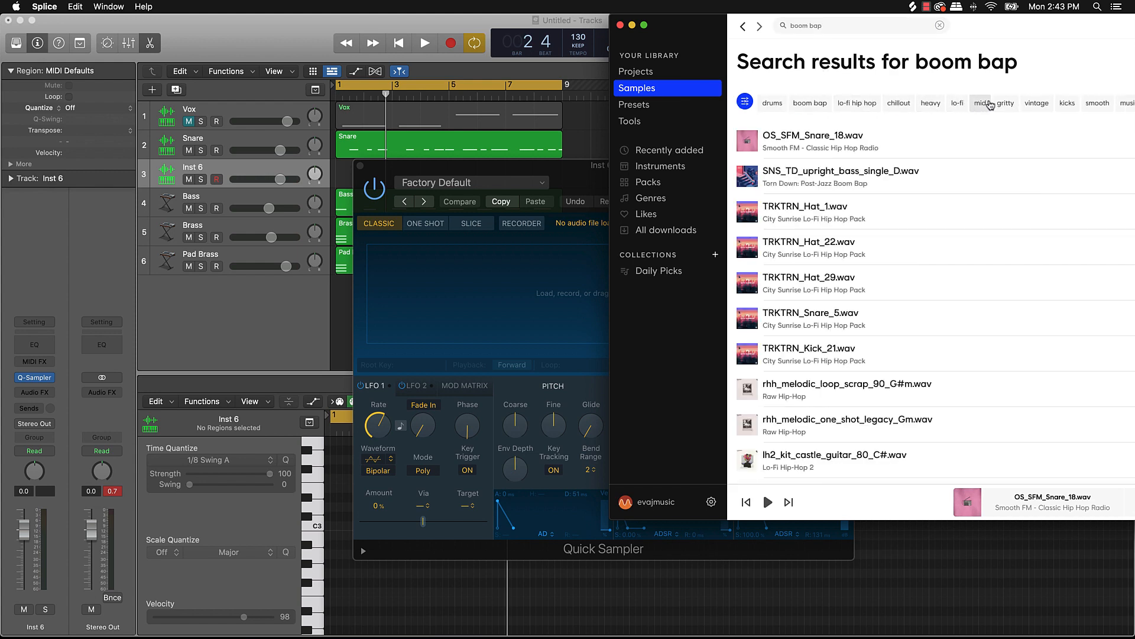
{"action": "left_click", "coordinate": [1068, 104]}
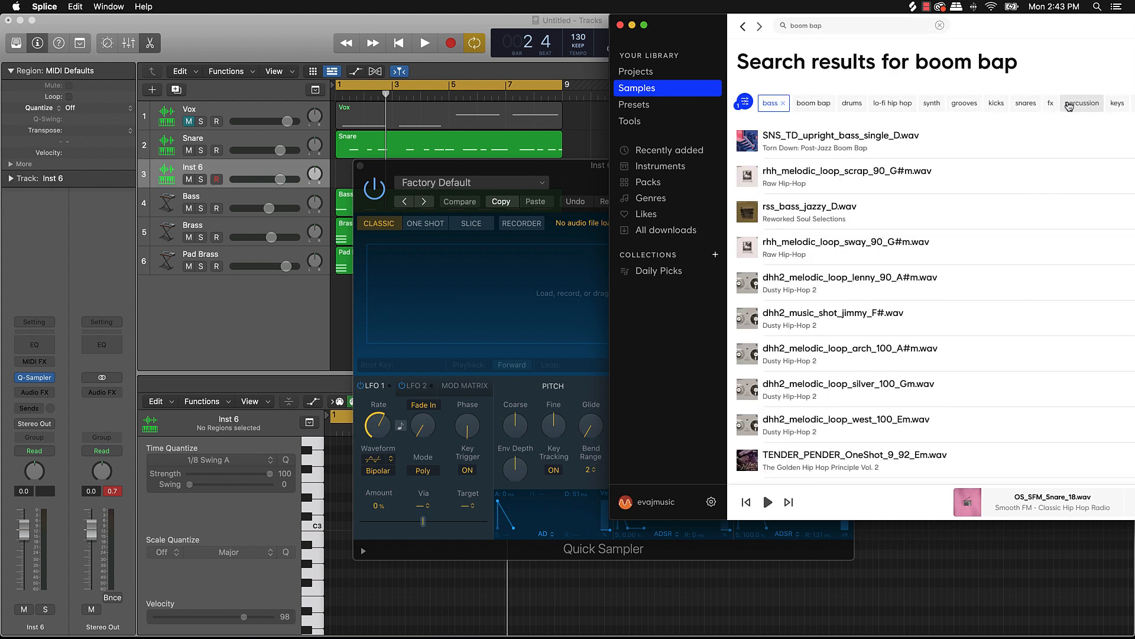
{"action": "left_click", "coordinate": [783, 103]}
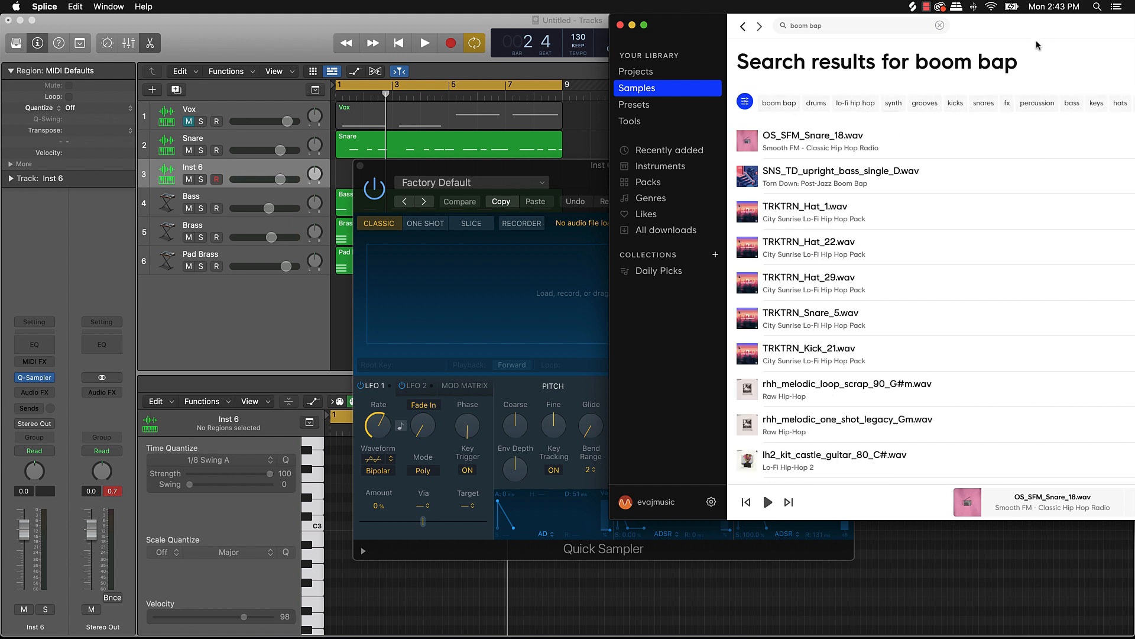
{"action": "left_click", "coordinate": [955, 103]}
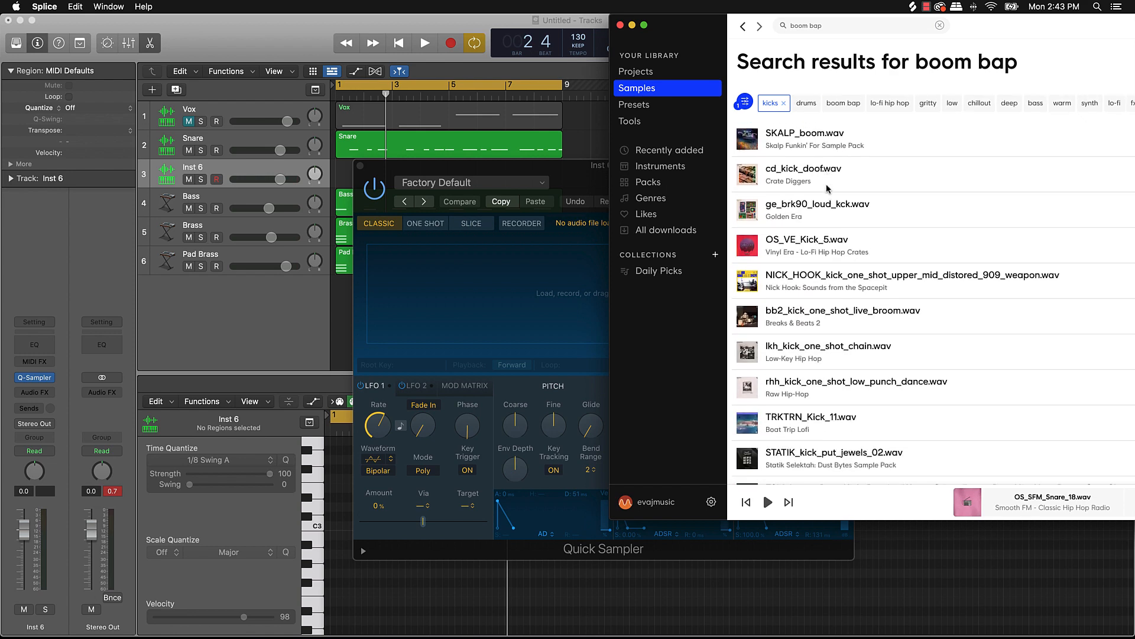
Preview rhh_kick_one_shot_low_punch_dance.wav from the Raw Hip-Hop pack and download it for 1 credit.
{"action": "double_click", "coordinate": [700, 20]}
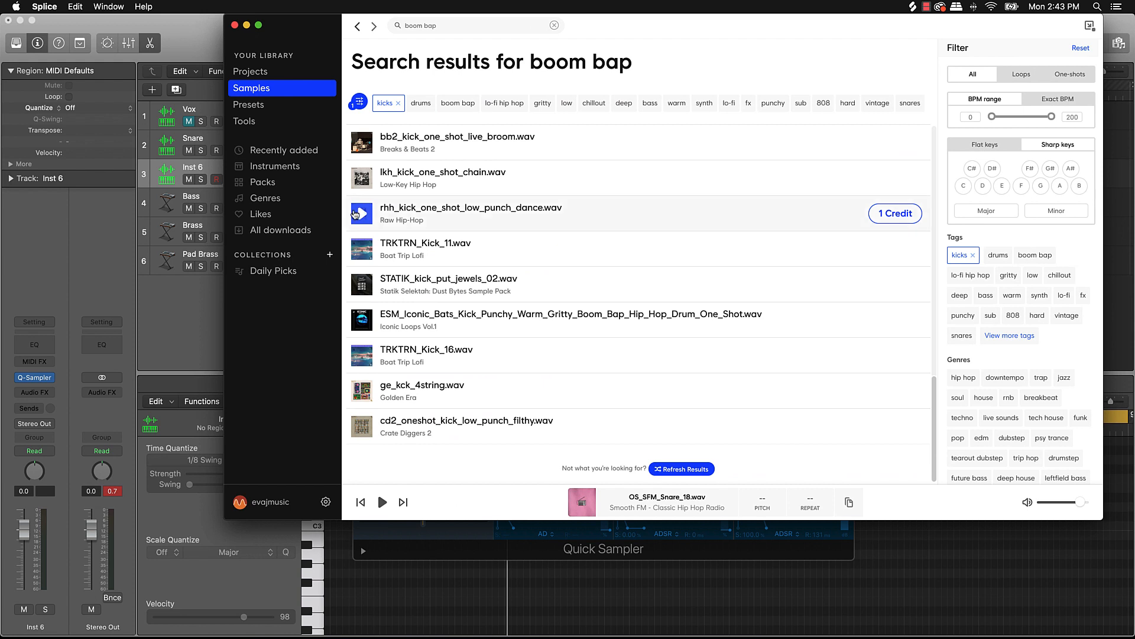
{"action": "left_click", "coordinate": [355, 214]}
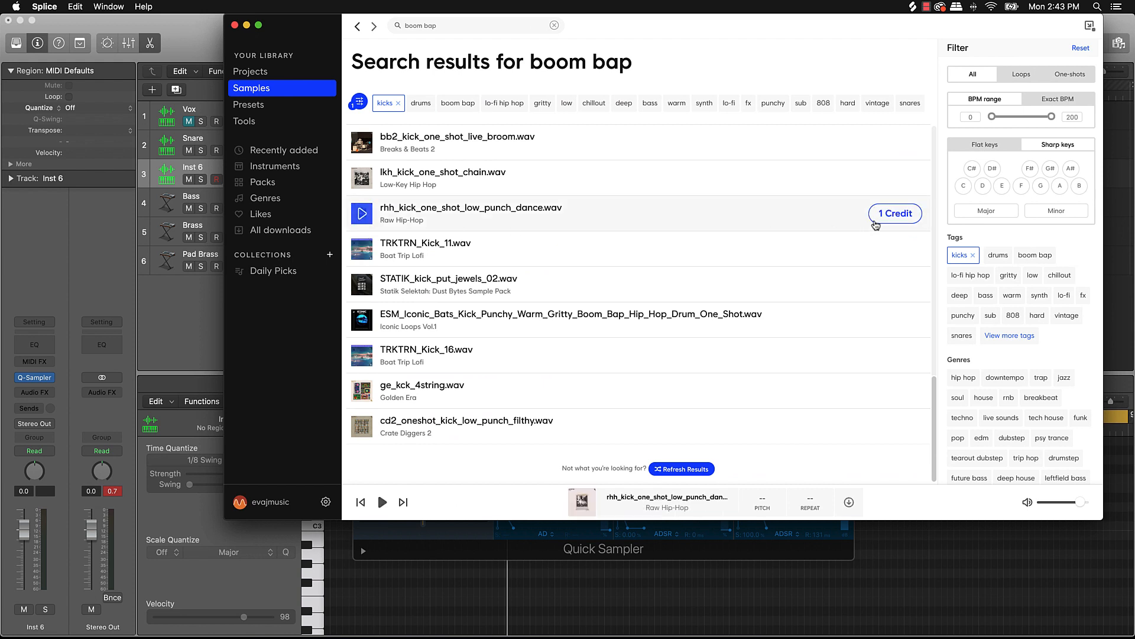
{"action": "left_click", "coordinate": [884, 222]}
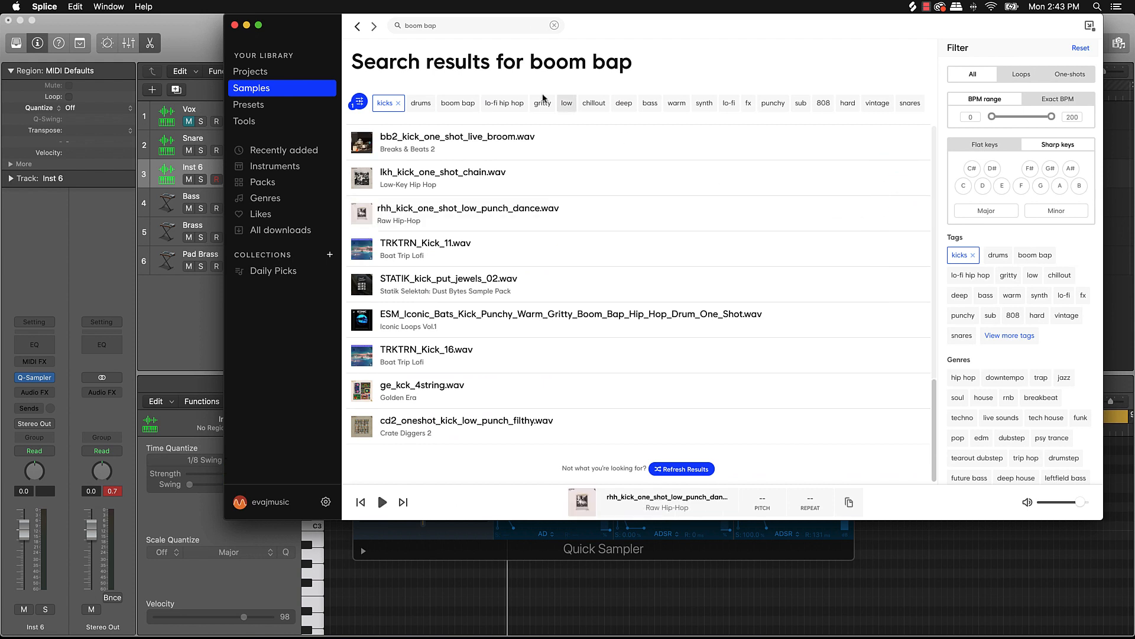
Load rhh_kick_one_shot_low_punch_dance.wav into the new track's Quick Sampler and return to the Logic Pro X project.
{"action": "left_click_drag", "start_coordinate": [330, 33], "coordinate": [838, 44]}
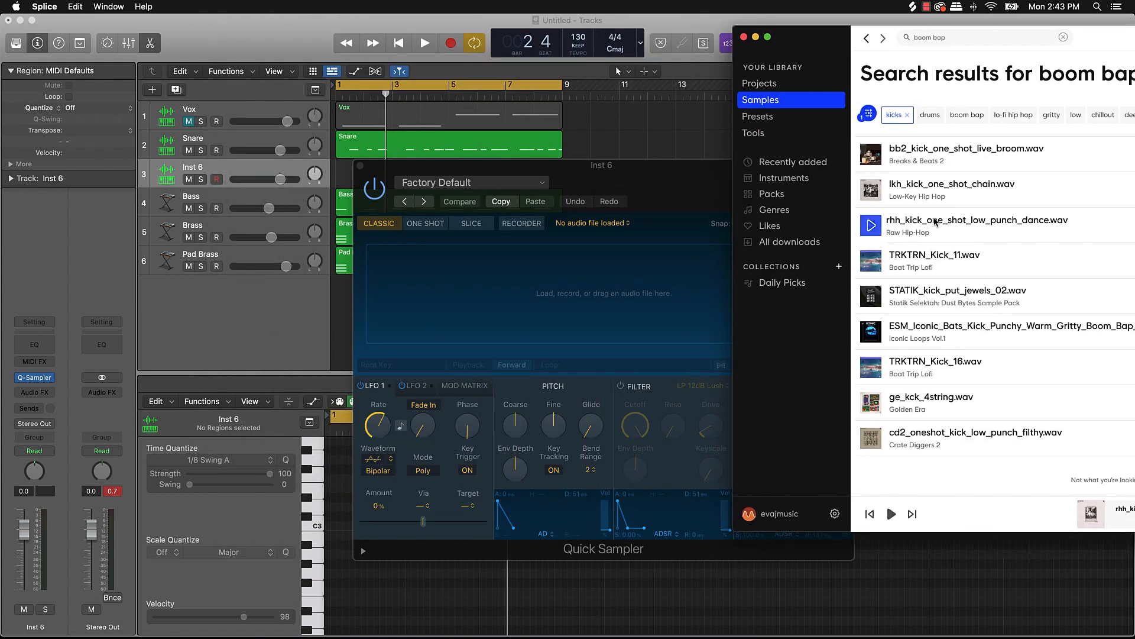
{"action": "left_click_drag", "start_coordinate": [970, 224], "coordinate": [494, 310]}
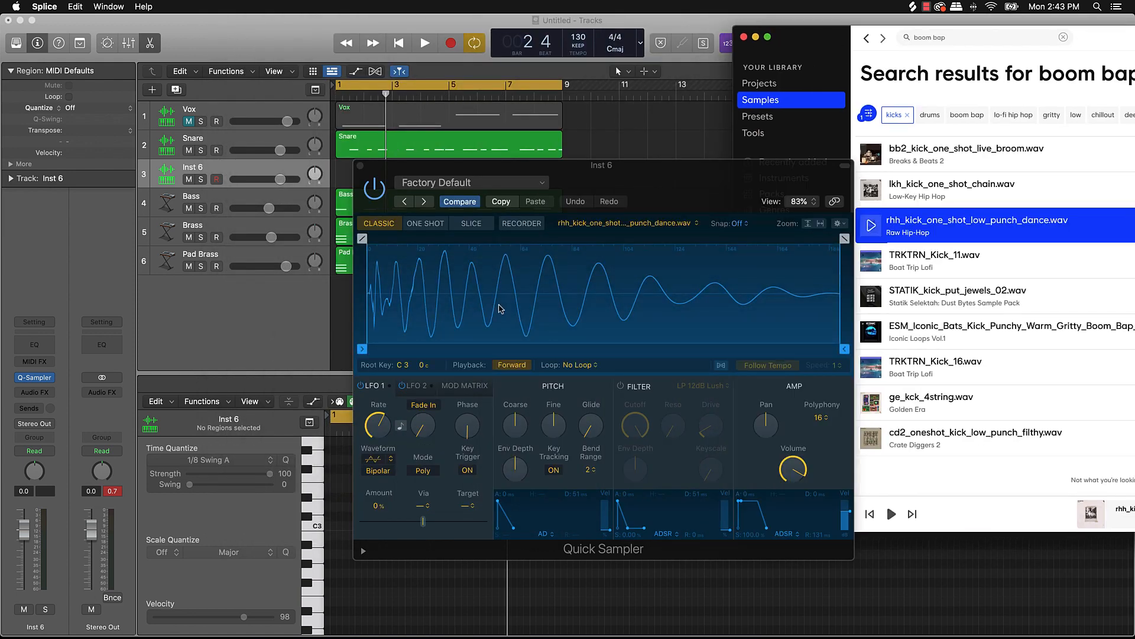
{"action": "left_click", "coordinate": [756, 37]}
{"action": "left_click_drag", "start_coordinate": [624, 170], "coordinate": [453, 195]}
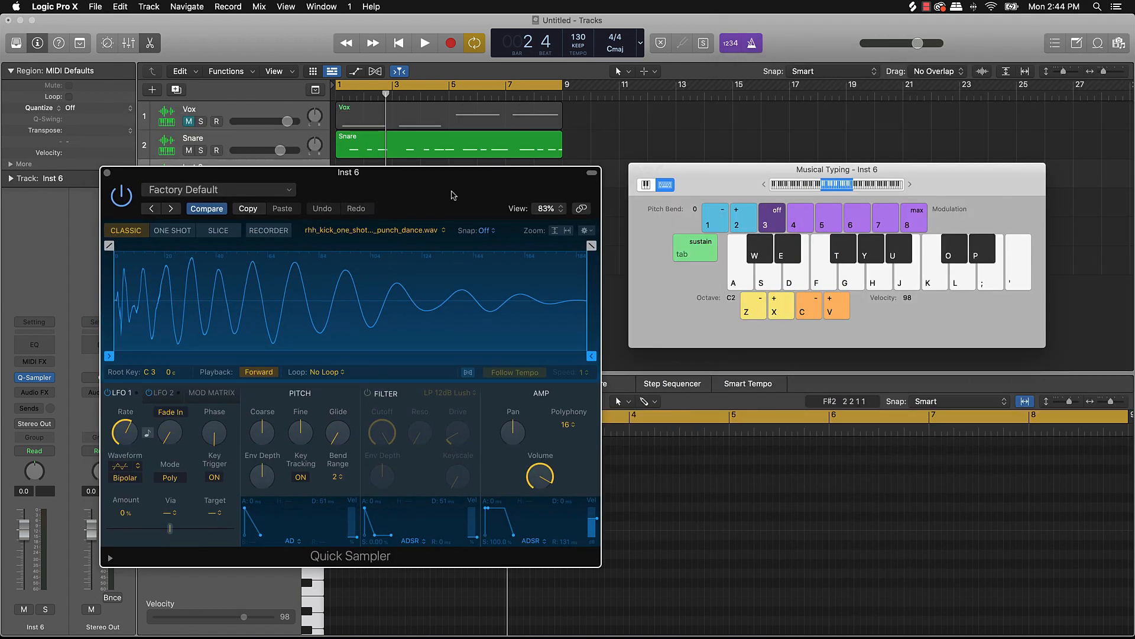
Audition the loaded kick sample repeatedly at its root note C3 with Musical Typing.
{"action": "key", "text": "k"}
{"action": "key", "text": "k"}
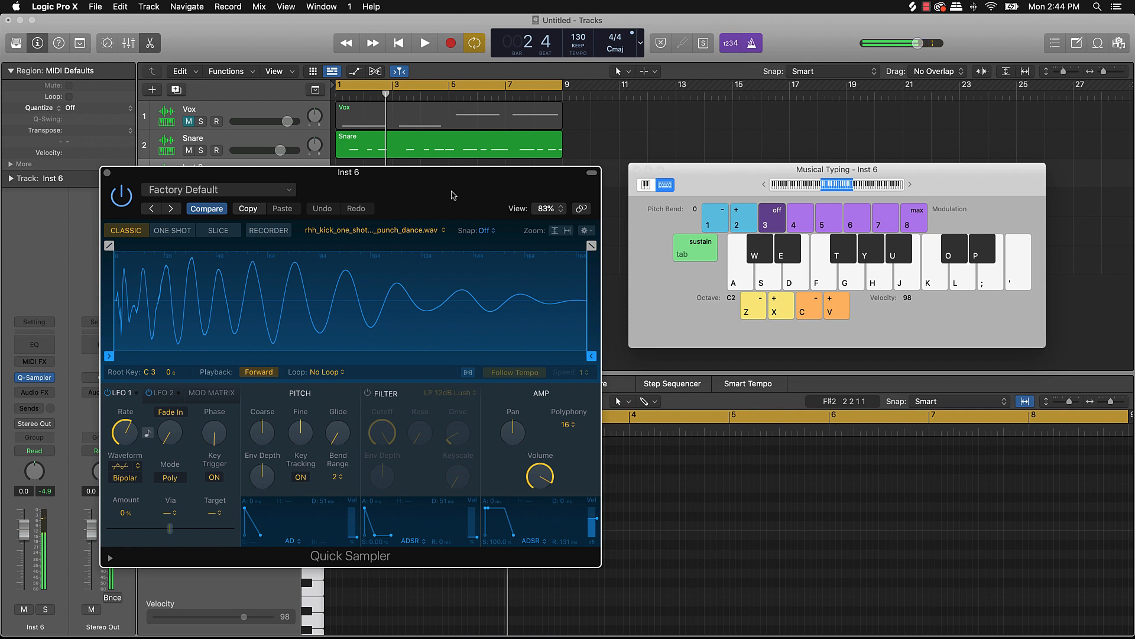
{"action": "key", "text": "k"}
{"action": "key", "text": "k"}
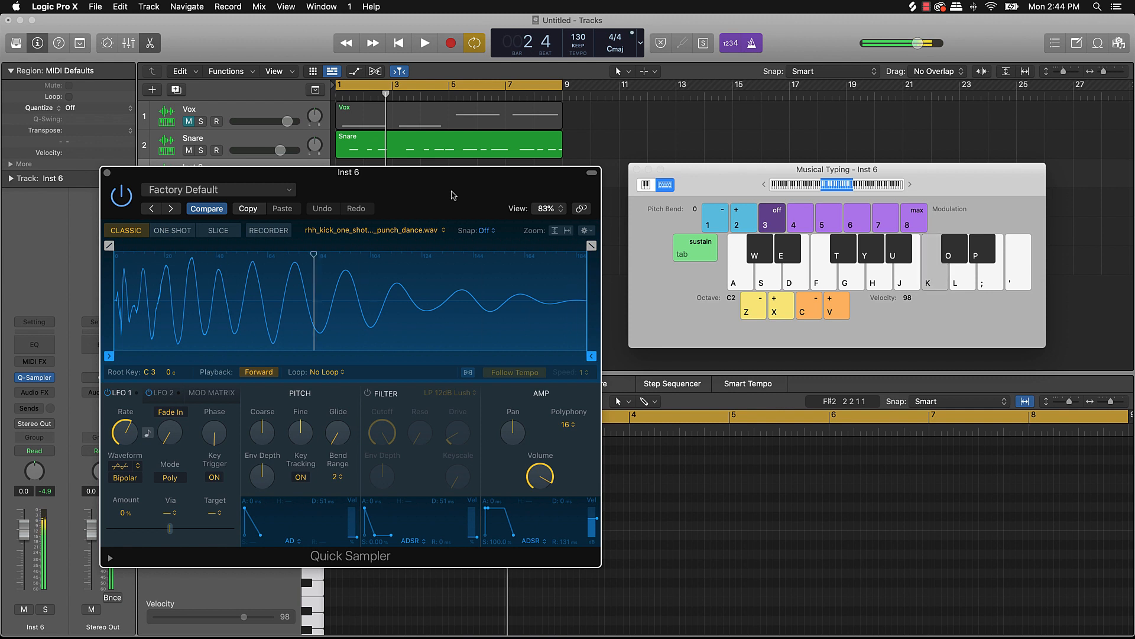
{"action": "key", "text": "k"}
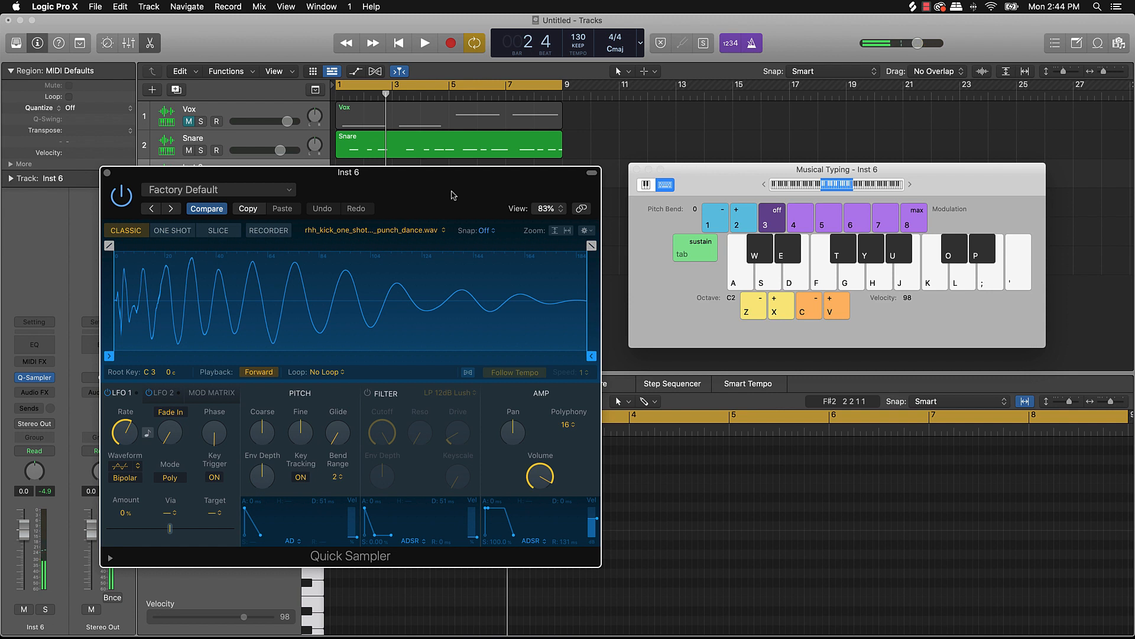
{"action": "key", "text": "k"}
{"action": "key", "text": "k"}
Record a kick pattern on C3 across the eight-bar cycle on the new Quick Sampler track.
{"action": "key", "text": "r"}
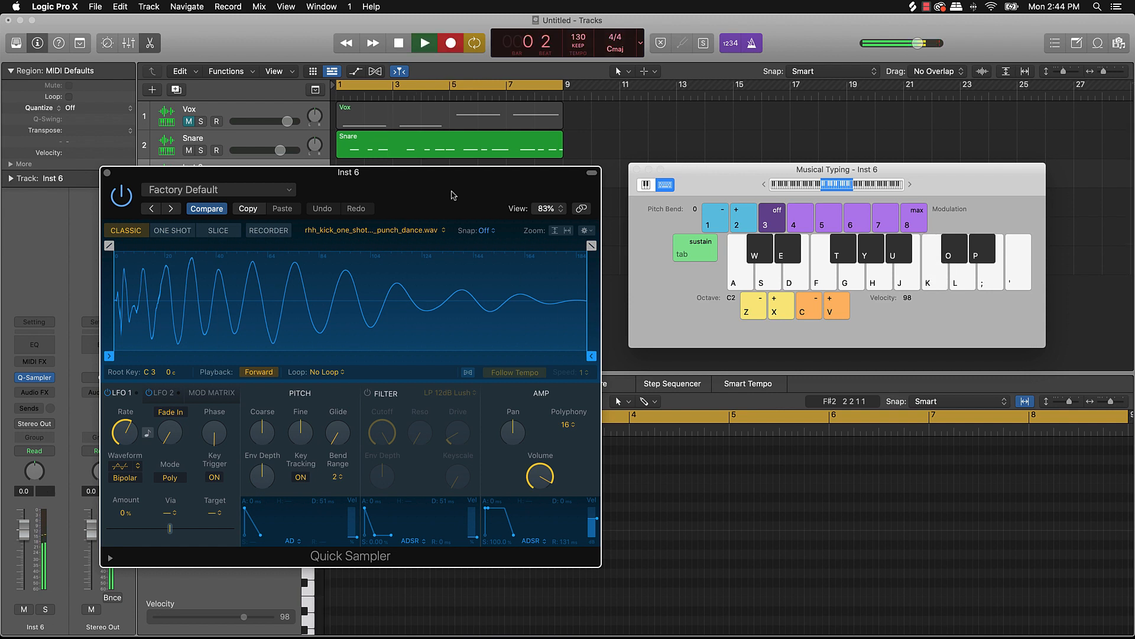
{"action": "key", "text": "k"}
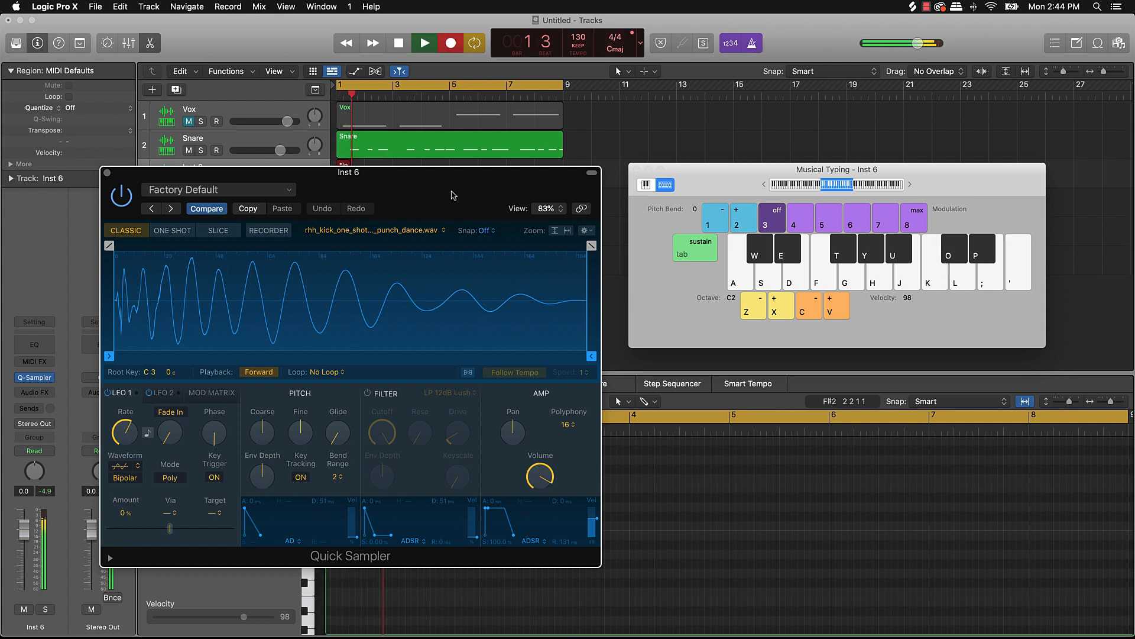
{"action": "key", "text": "k"}
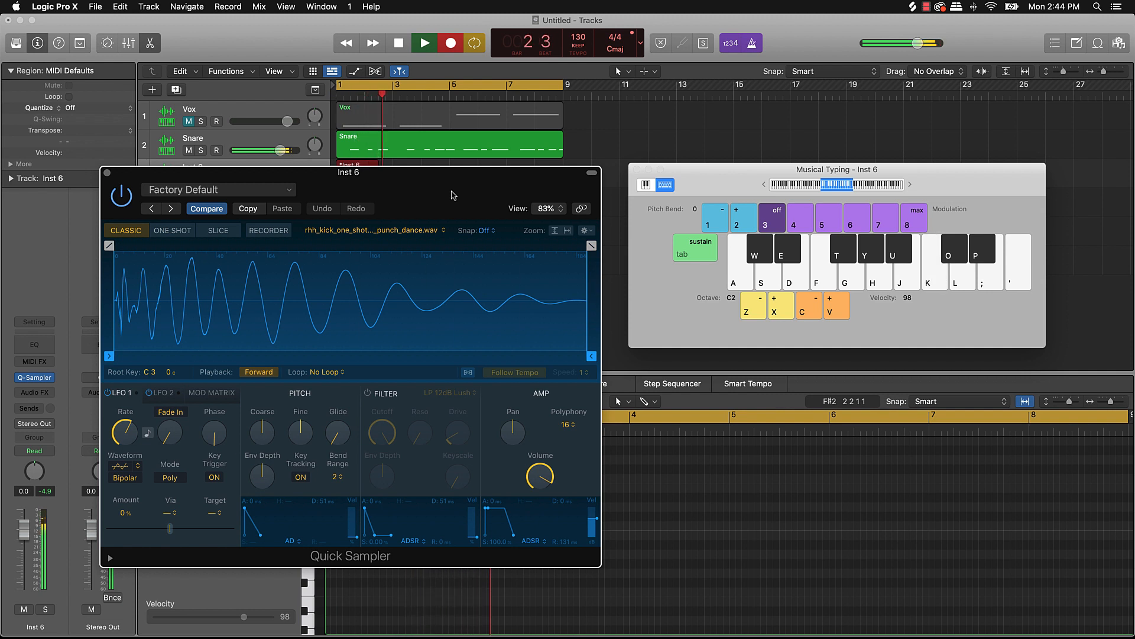
{"action": "key", "text": "k"}
{"action": "key", "text": "k"}
{"action": "key", "text": "k"}
{"action": "key", "text": "k"}
{"action": "key", "text": "k"}
{"action": "key", "text": "k"}
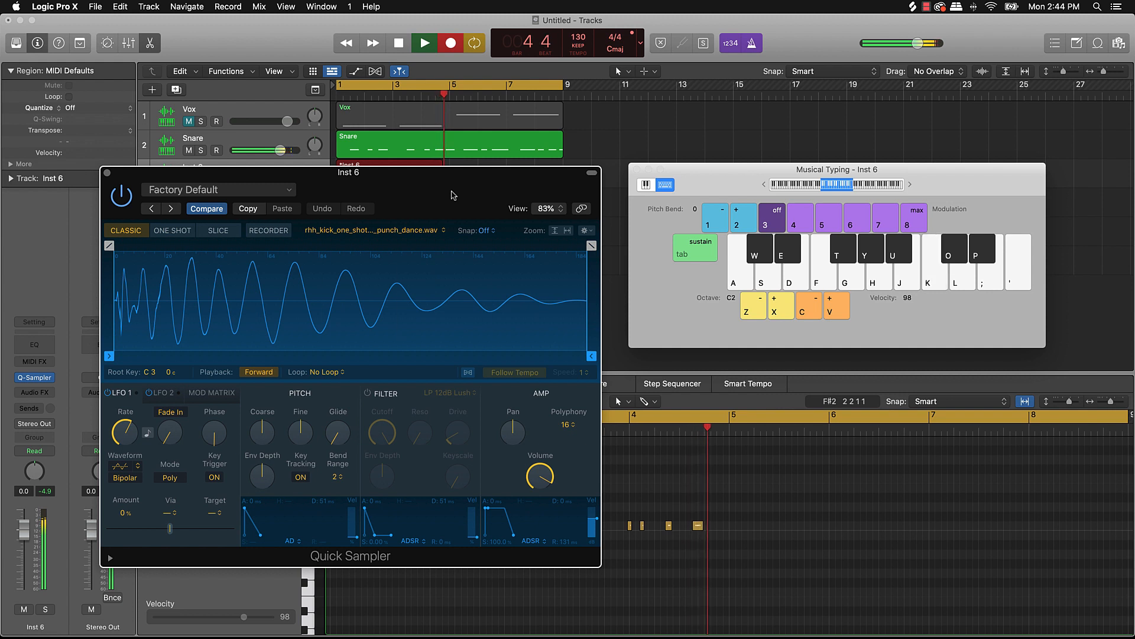
{"action": "key", "text": "k"}
{"action": "key", "text": "k"}
{"action": "key", "text": "k"}
{"action": "key", "text": "k"}
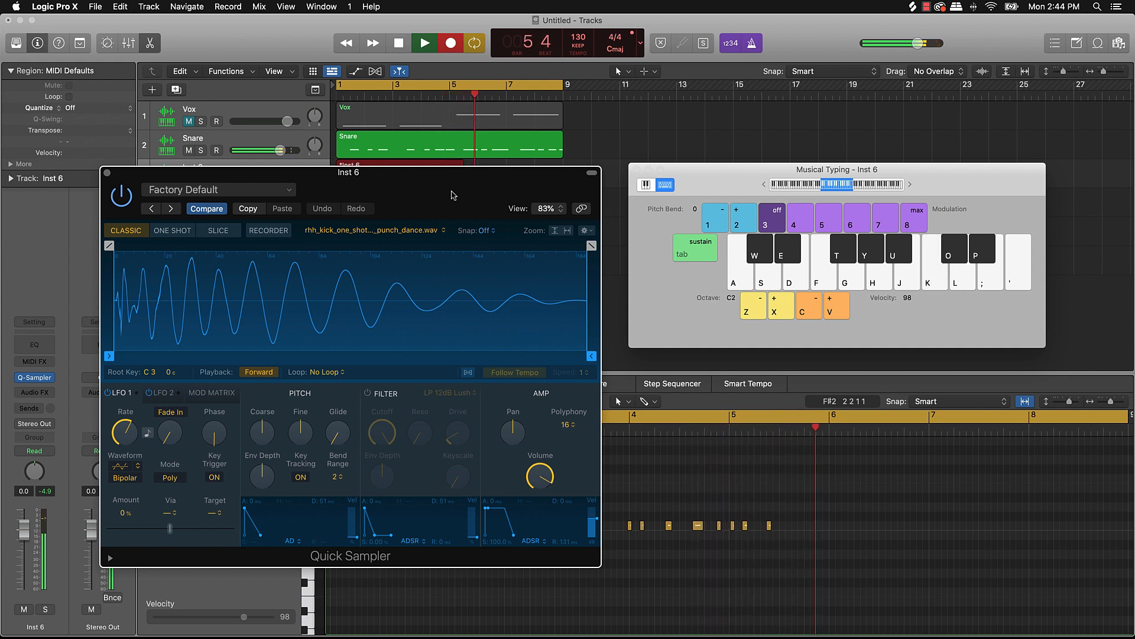
{"action": "key", "text": "k"}
{"action": "key", "text": "k"}
{"action": "key", "text": "k"}
{"action": "key", "text": "k"}
{"action": "key", "text": "k"}
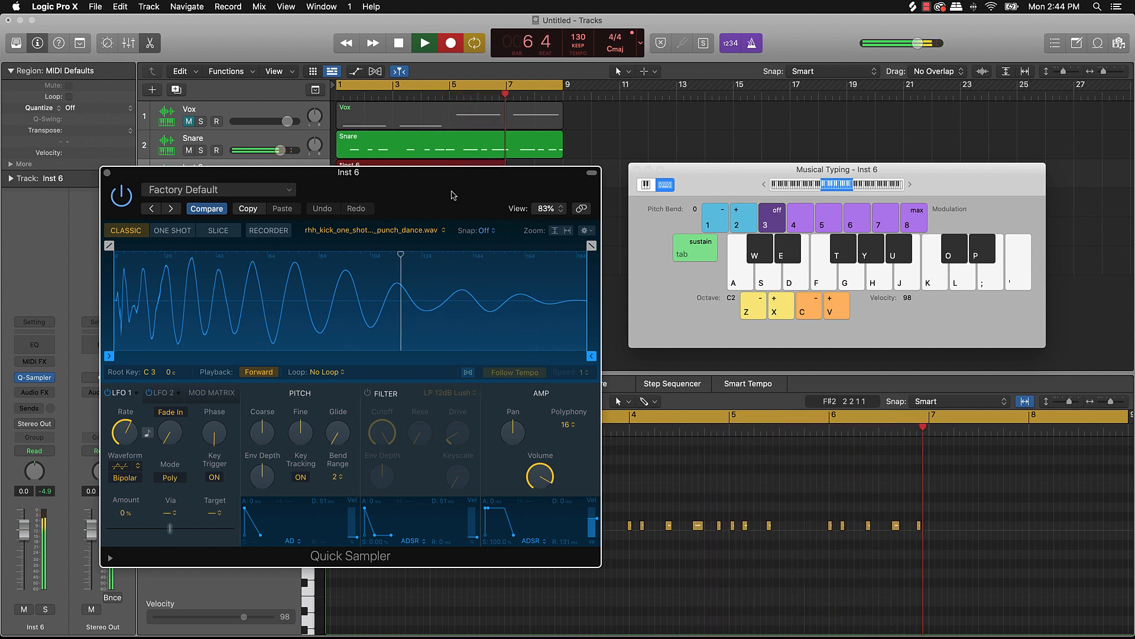
{"action": "key", "text": "k"}
{"action": "key", "text": "k"}
{"action": "key", "text": "k"}
{"action": "key", "text": "k"}
{"action": "key", "text": "k"}
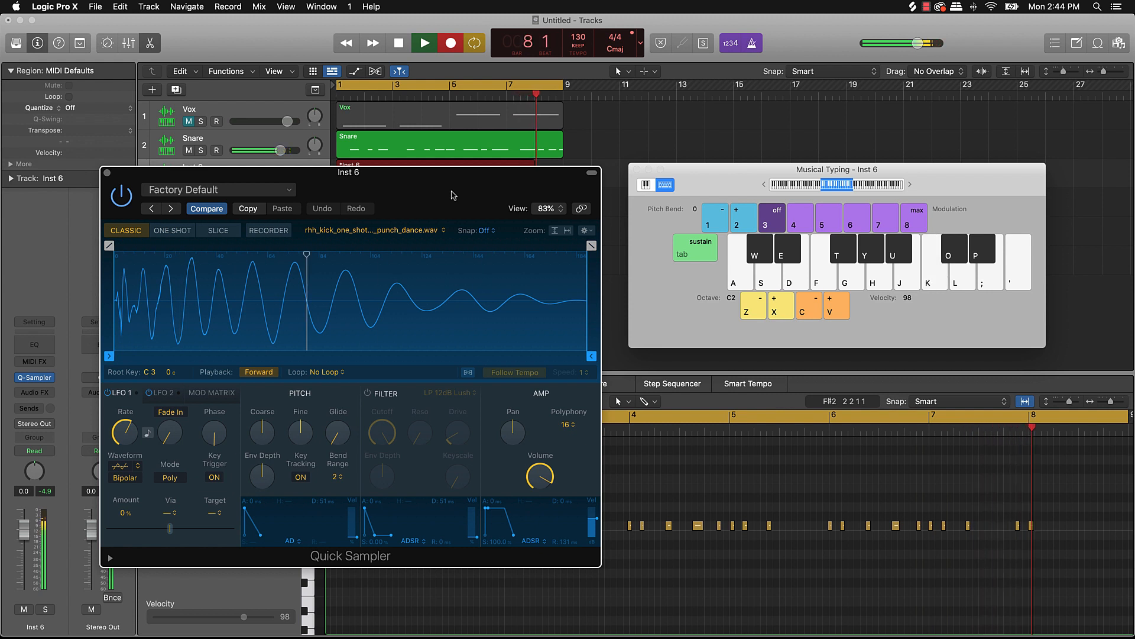
{"action": "key", "text": "k"}
{"action": "key", "text": "k"}
{"action": "key", "text": "k"}
{"action": "key", "text": "k"}
{"action": "key", "text": "k"}
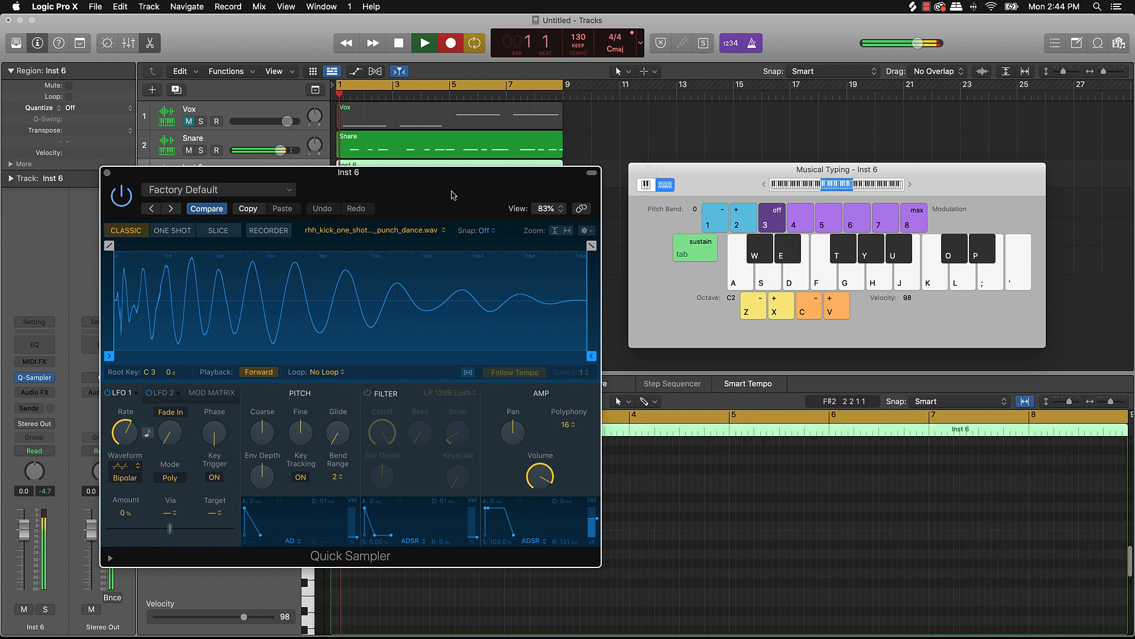
{"action": "key", "text": "k"}
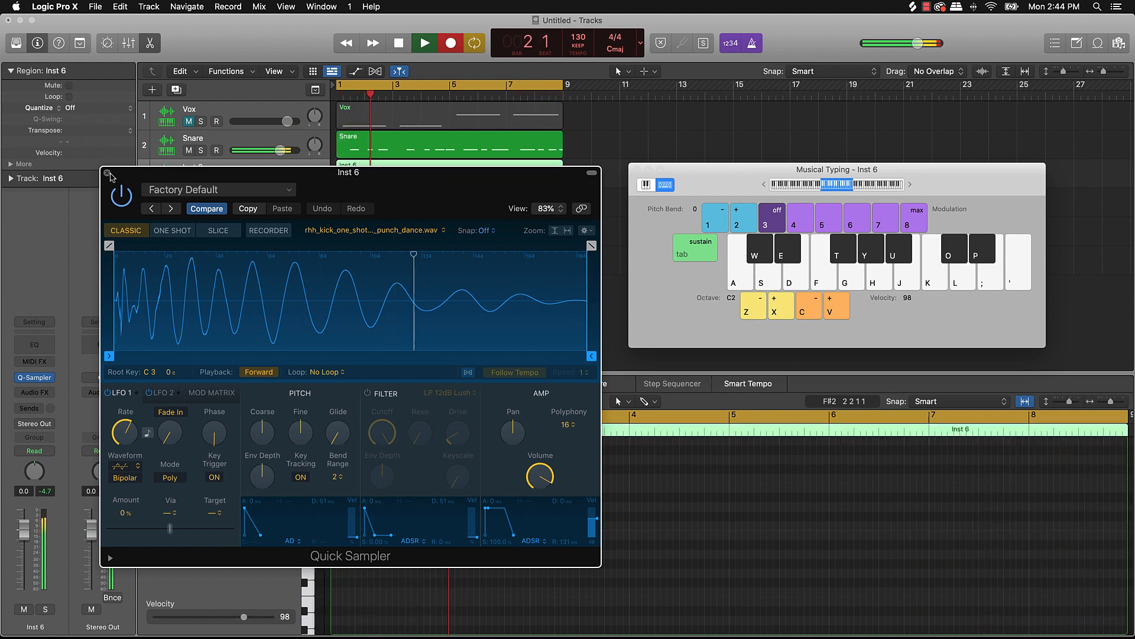
End the kick take with the sampler window closed and select all its notes in the Piano Roll.
{"action": "left_click", "coordinate": [107, 173]}
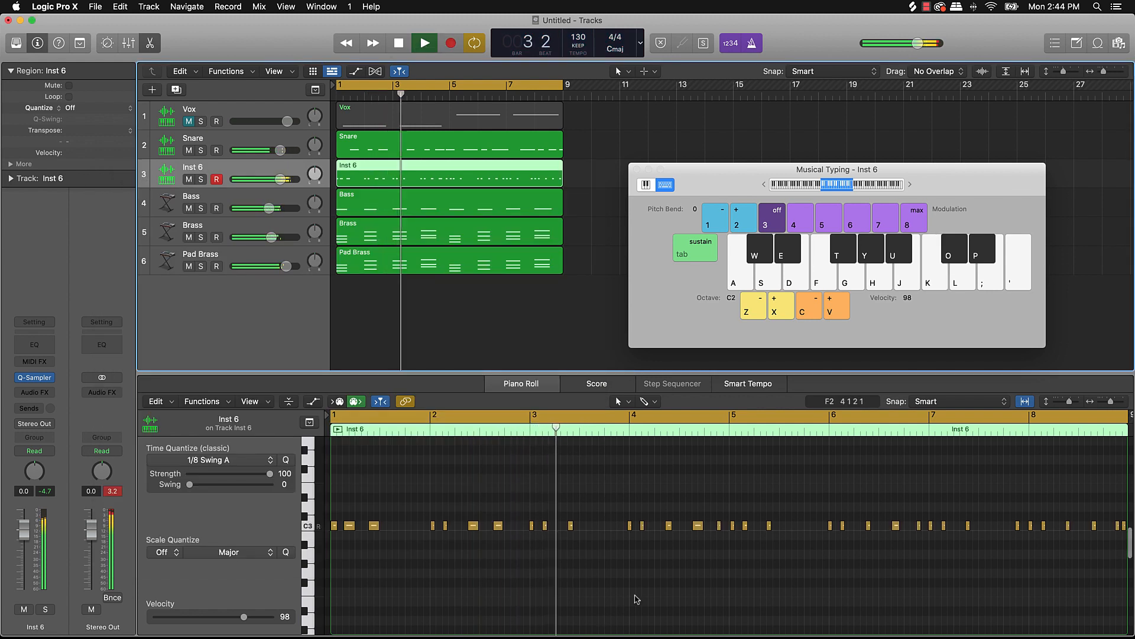
{"action": "key", "text": "r"}
{"action": "key", "text": "super+a"}
{"action": "key", "text": "space"}
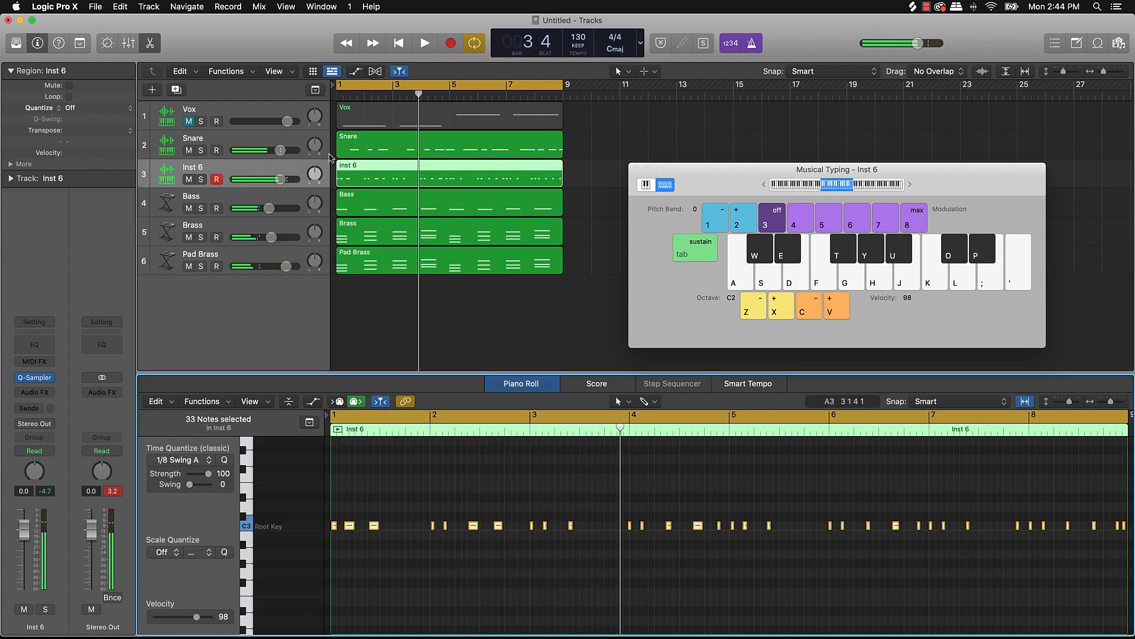
Mute the Brass track and lower the Pad Brass track's volume to about the Brass fader's level.
{"action": "left_click_drag", "start_coordinate": [189, 237], "coordinate": [190, 266]}
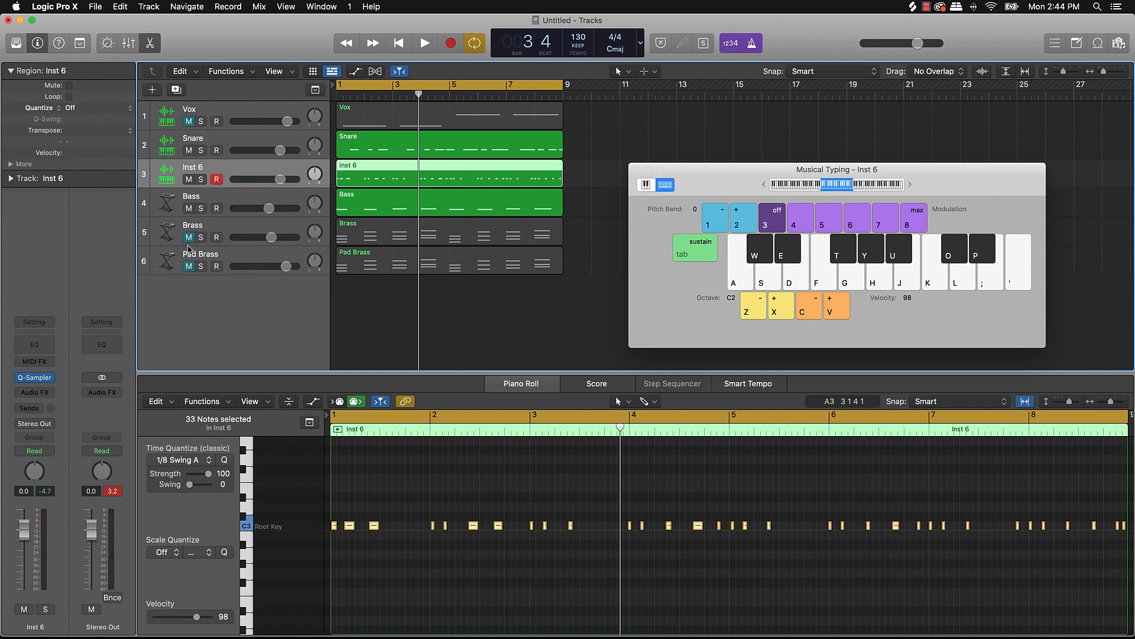
{"action": "left_click", "coordinate": [190, 266]}
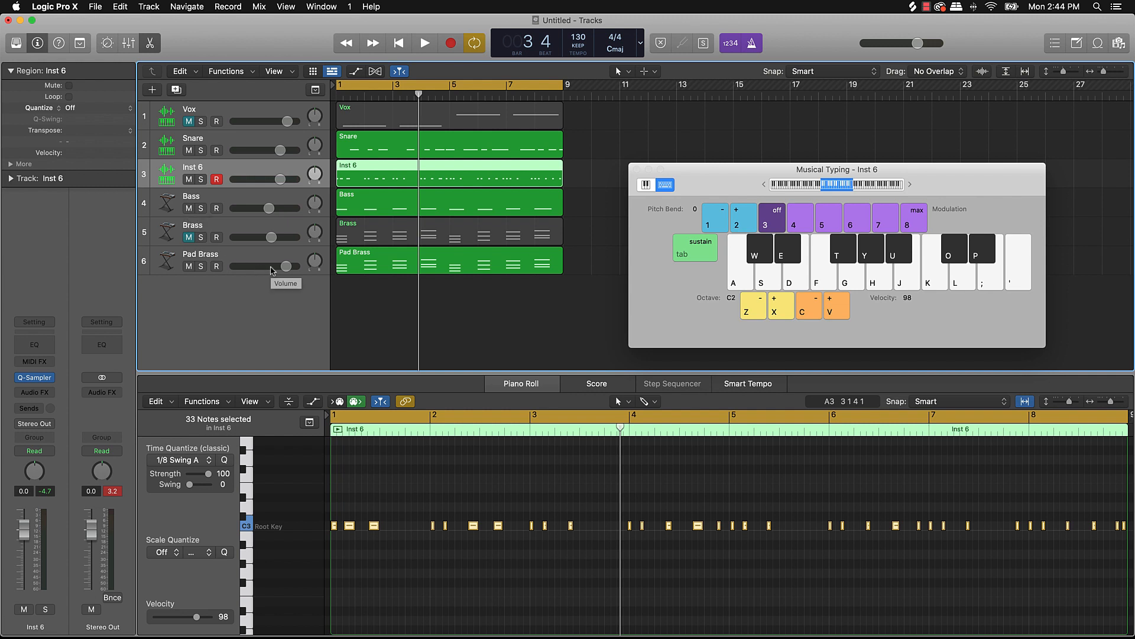
{"action": "left_click_drag", "start_coordinate": [285, 266], "coordinate": [271, 266]}
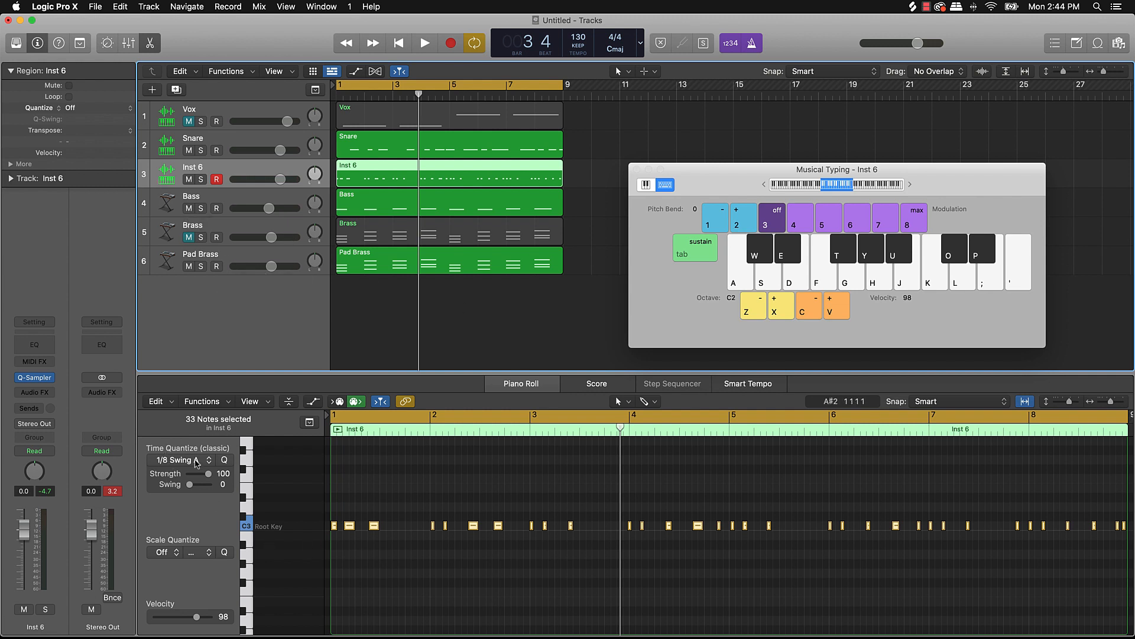
{"action": "scroll", "coordinate": [1043, 532], "scroll_direction": "right", "scroll_amount": 5}
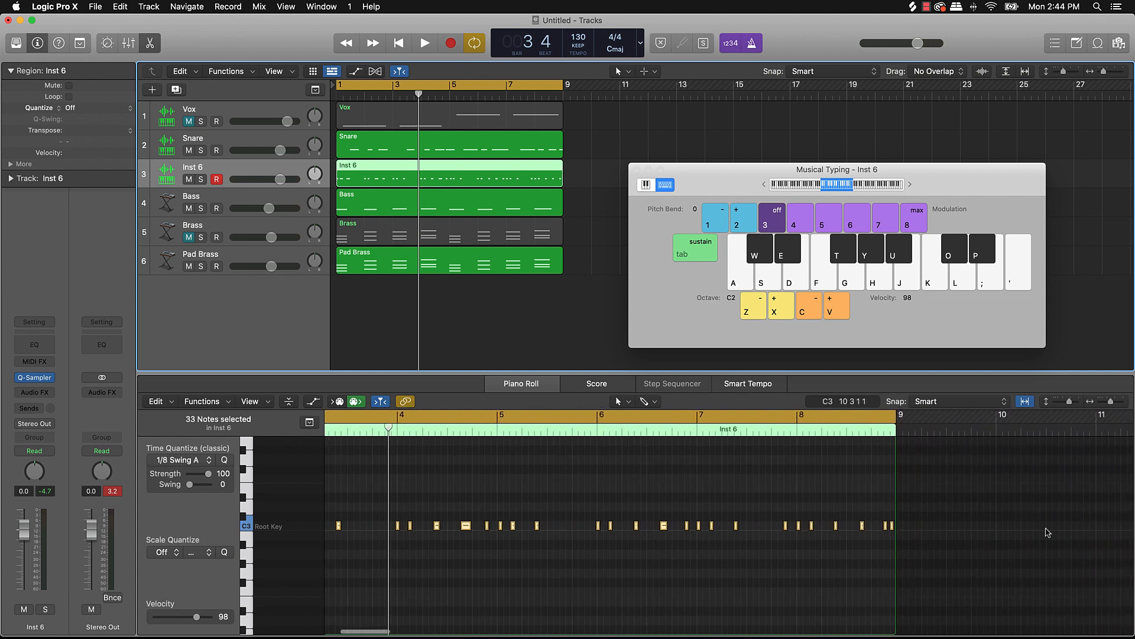
Quantize all the selected kick notes on the Inst 6 track to 1/16 Swing A.
{"action": "scroll", "coordinate": [946, 526], "scroll_direction": "left", "scroll_amount": 5}
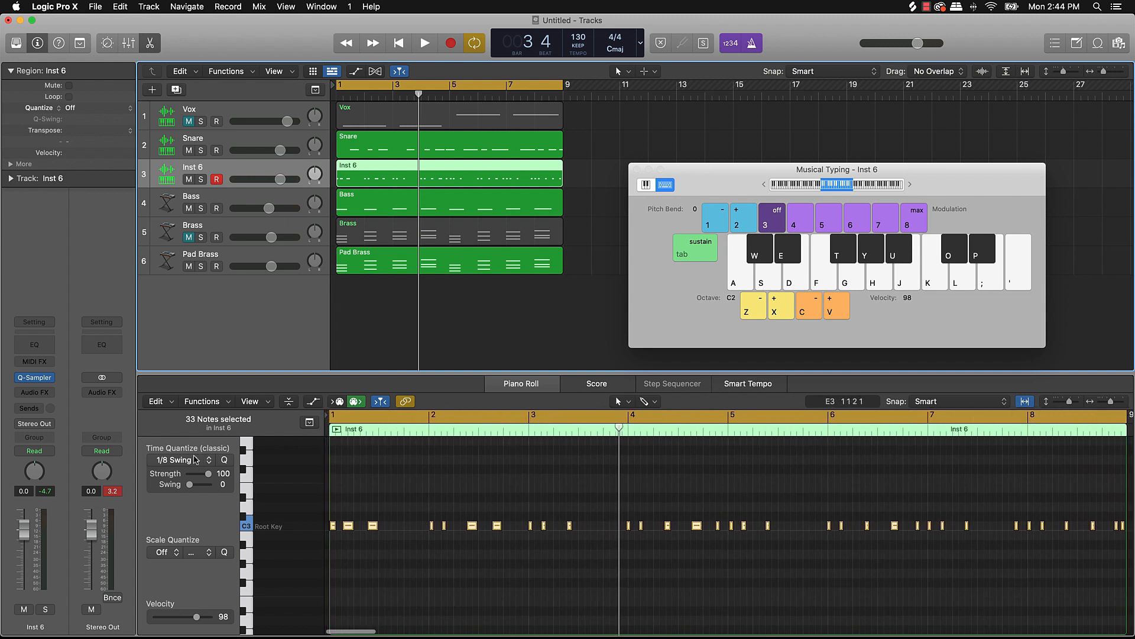
{"action": "left_click", "coordinate": [172, 462]}
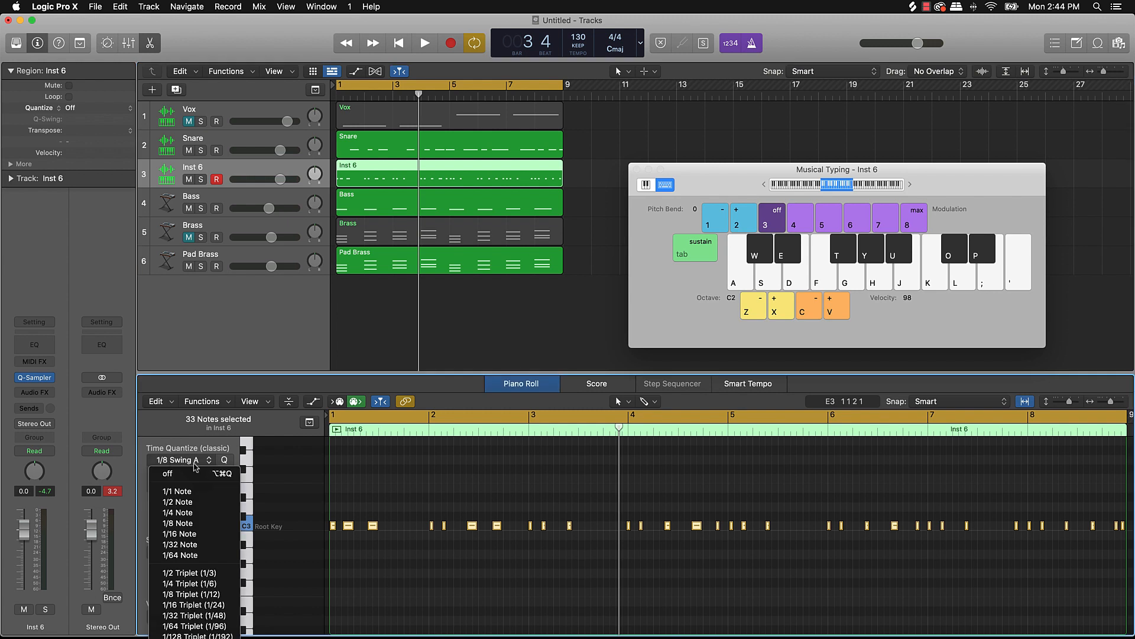
{"action": "scroll", "coordinate": [178, 562], "scroll_direction": "down", "scroll_amount": 4}
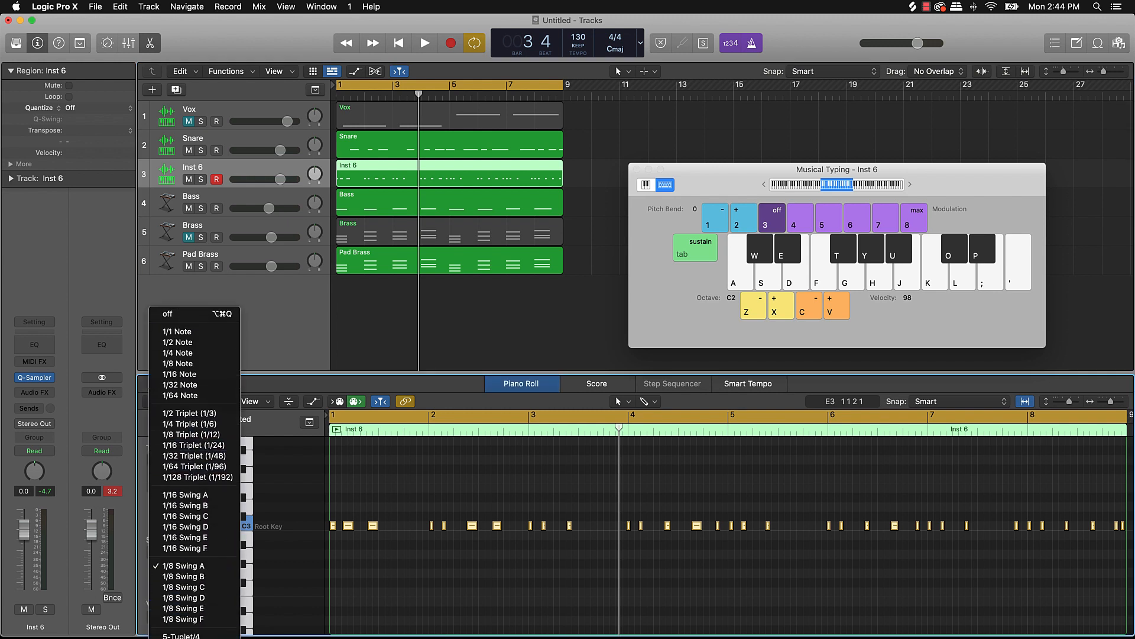
{"action": "left_click", "coordinate": [167, 496]}
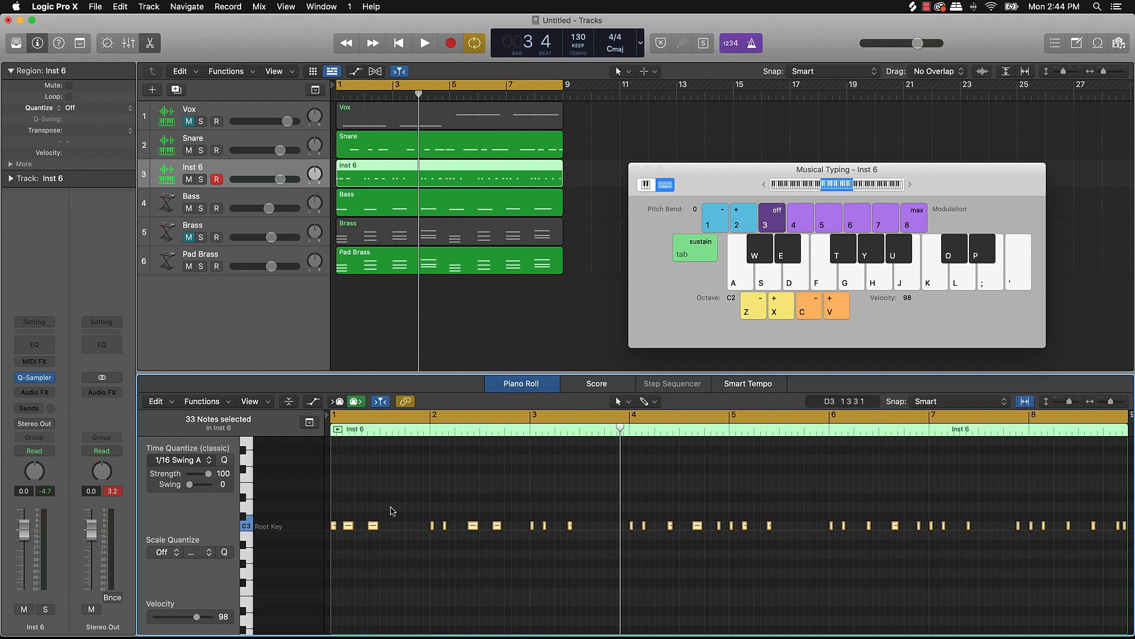
Show the Note Velocity lane in the Piano Roll and raise all the kick notes' velocity to 127.
{"action": "left_click", "coordinate": [315, 402]}
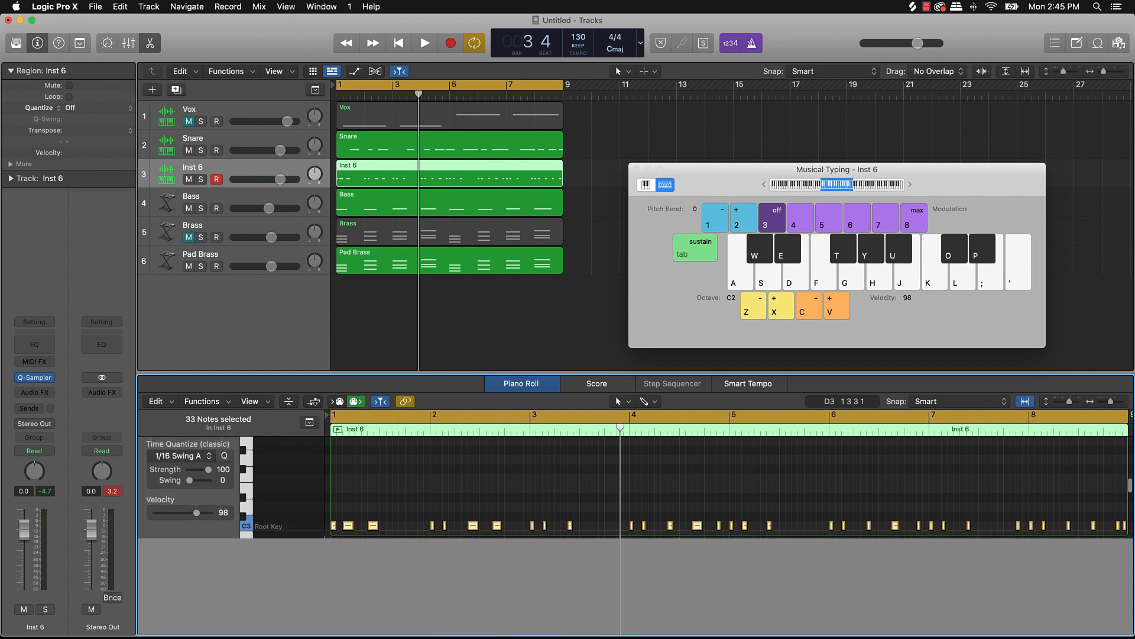
{"action": "left_click", "coordinate": [257, 605]}
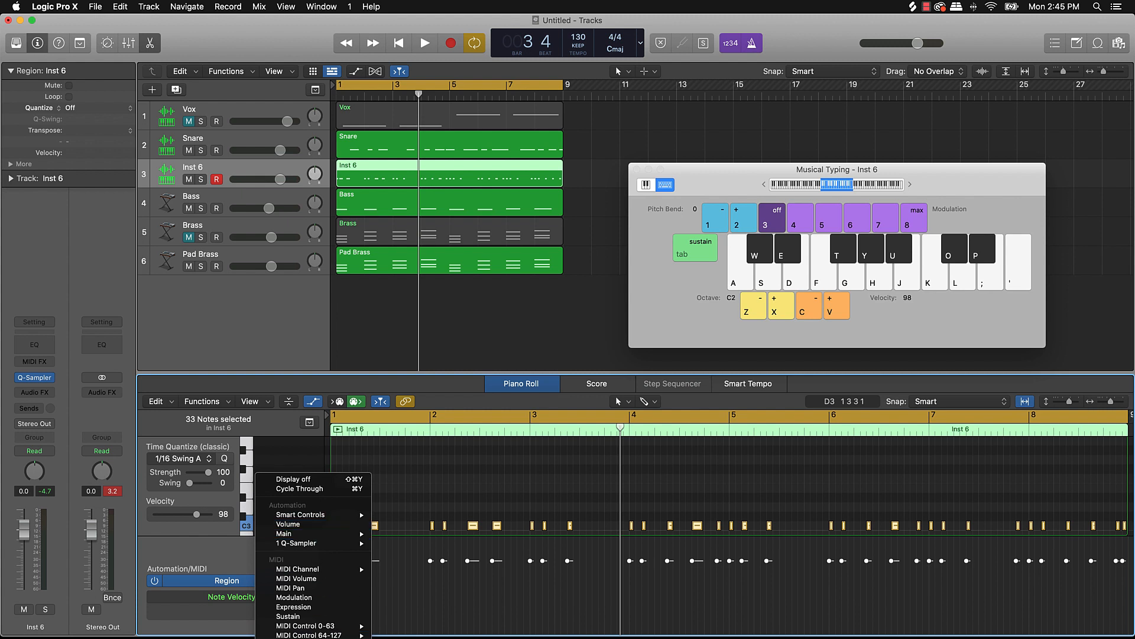
{"action": "left_click", "coordinate": [435, 513]}
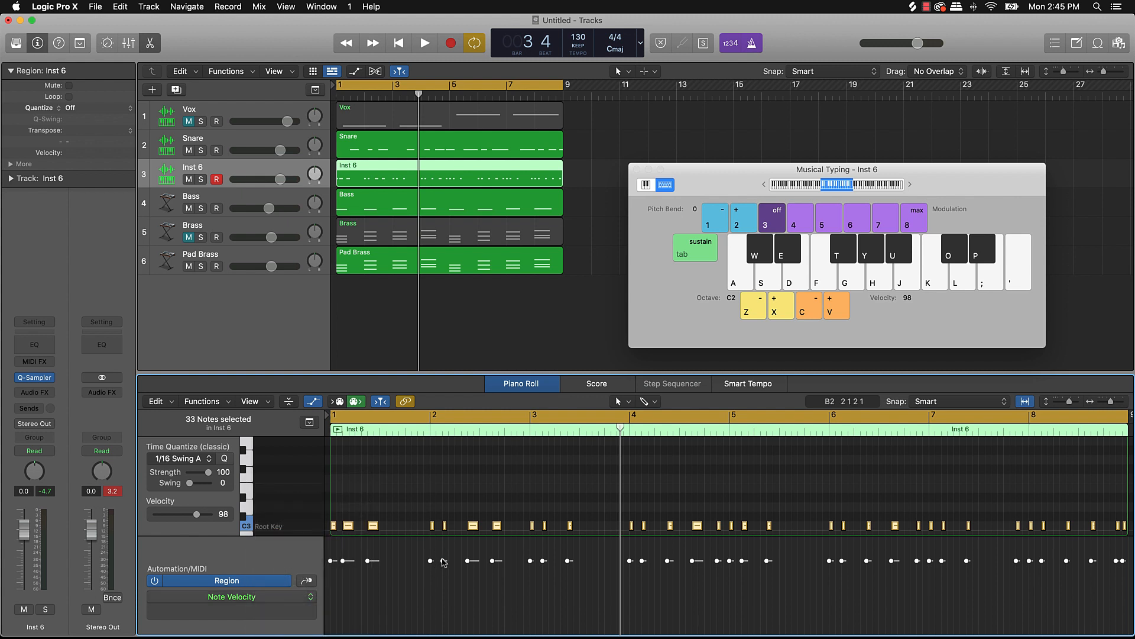
{"action": "left_click_drag", "start_coordinate": [444, 561], "coordinate": [467, 445]}
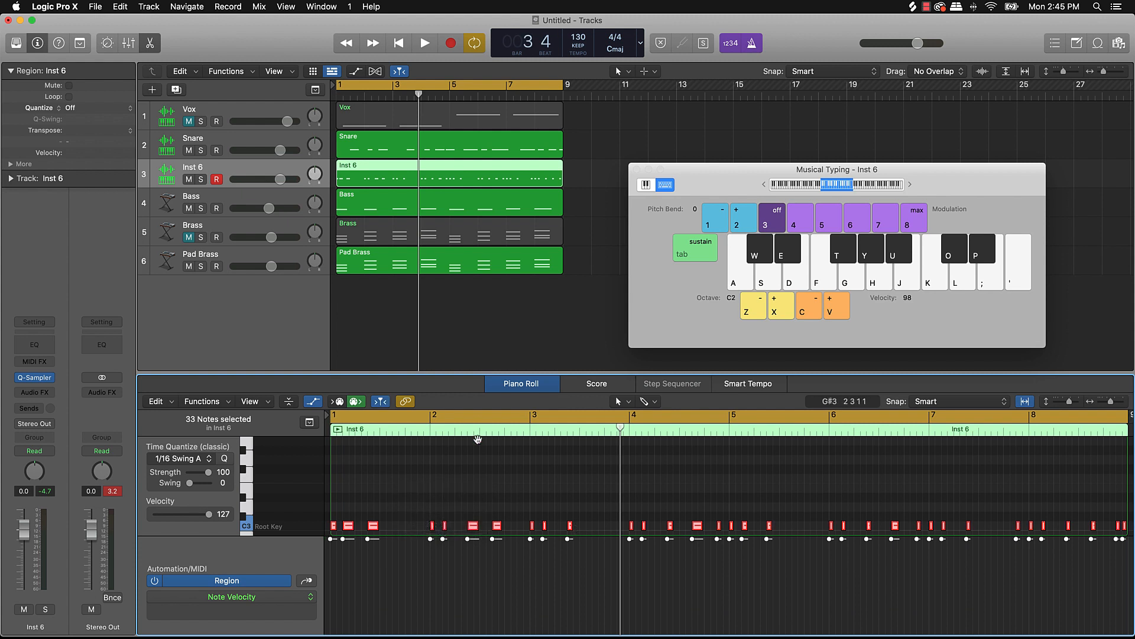
Raise all the Snare region's notes to velocity 127 and play the beat from the start.
{"action": "left_click", "coordinate": [412, 152]}
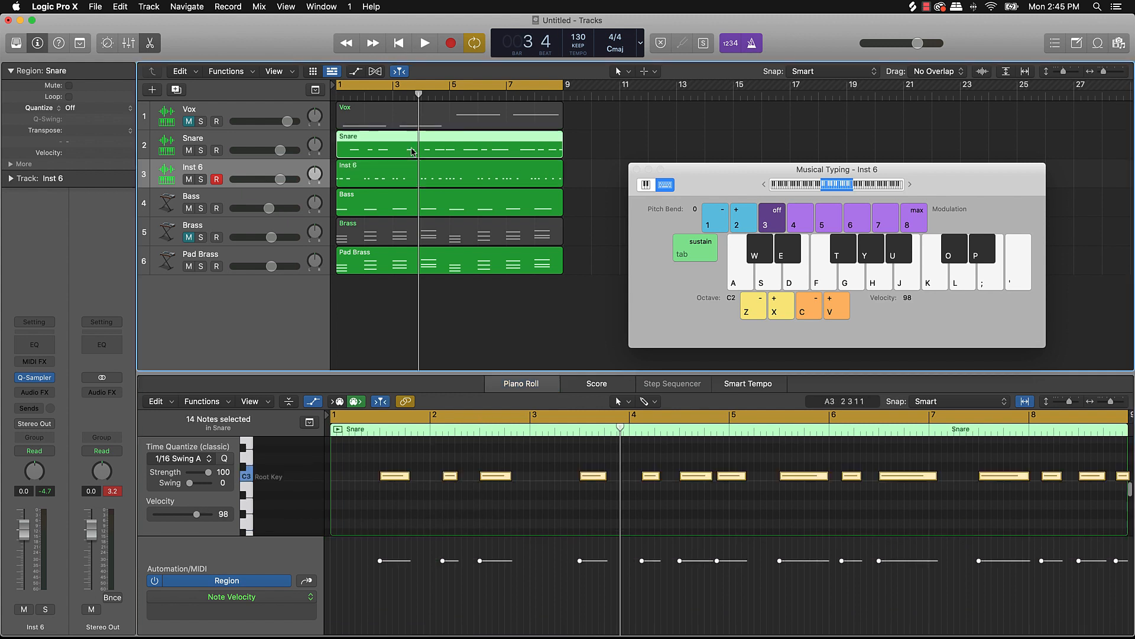
{"action": "left_click_drag", "start_coordinate": [380, 560], "coordinate": [422, 497]}
{"action": "key", "text": "space"}
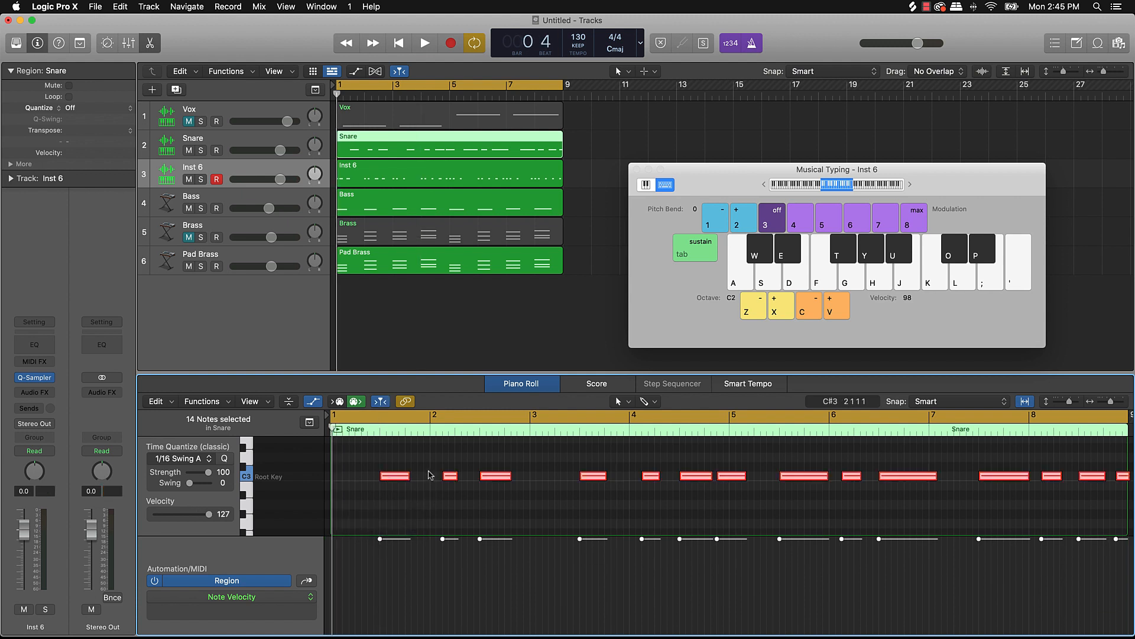
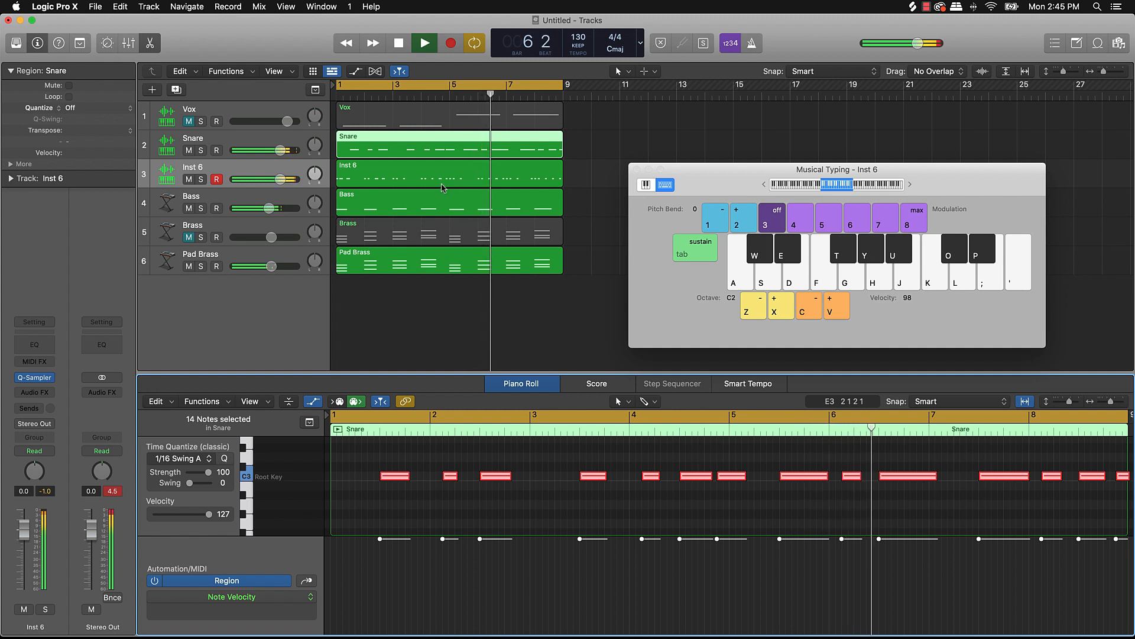
Rename the Inst 6 track to Kick, unmute the Vox track, stop playback and select all regions.
{"action": "double_click", "coordinate": [193, 167]}
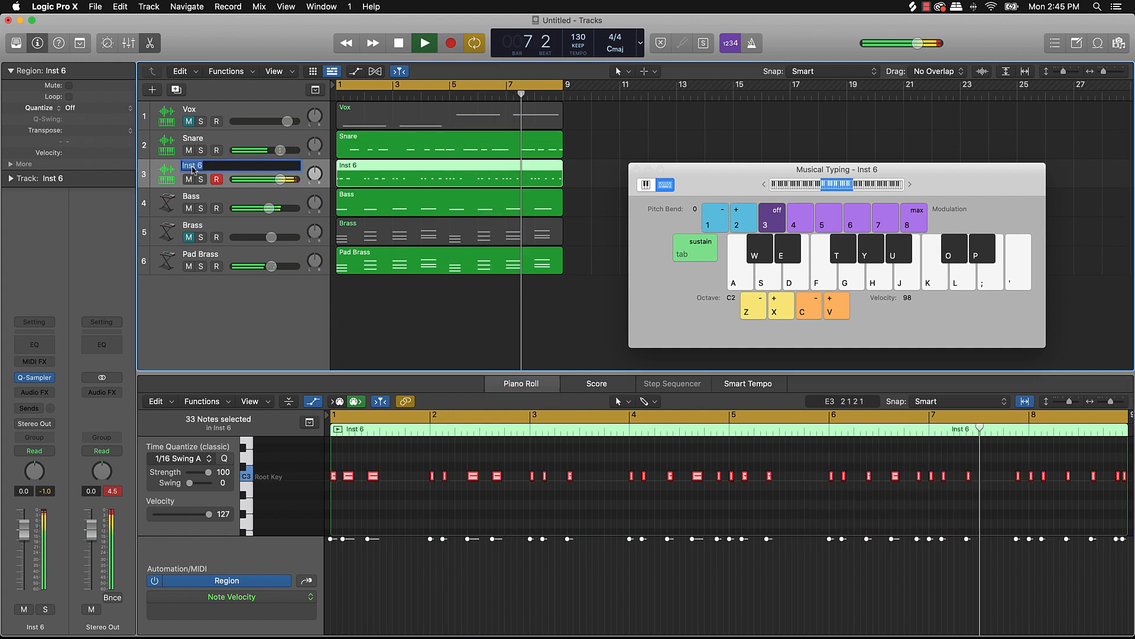
{"action": "type", "text": "Kick"}
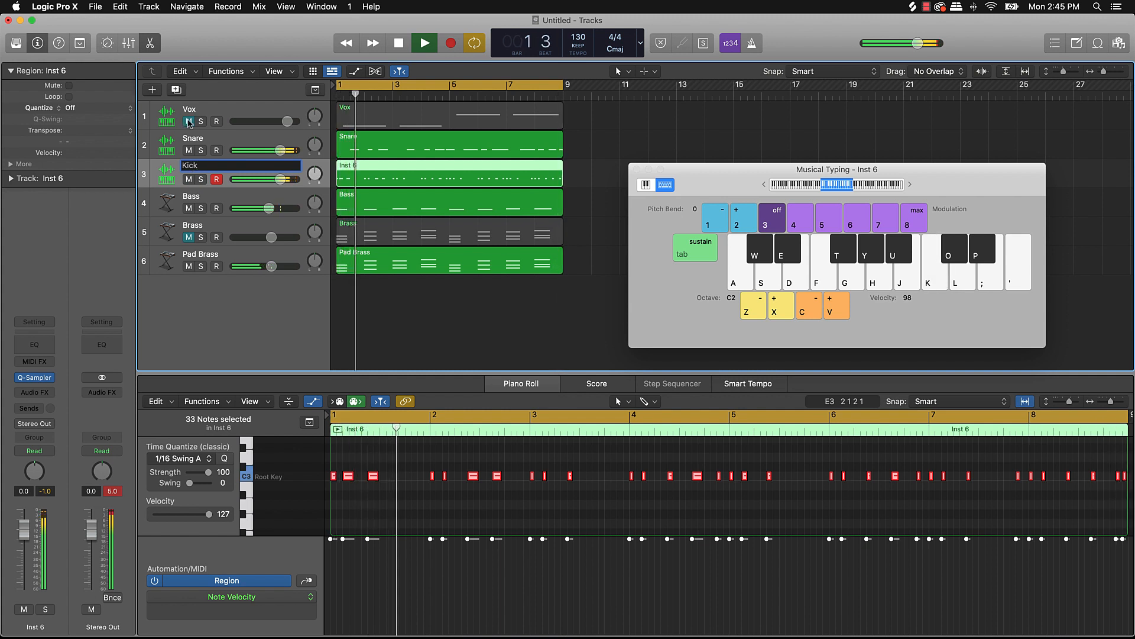
{"action": "key", "text": "Return"}
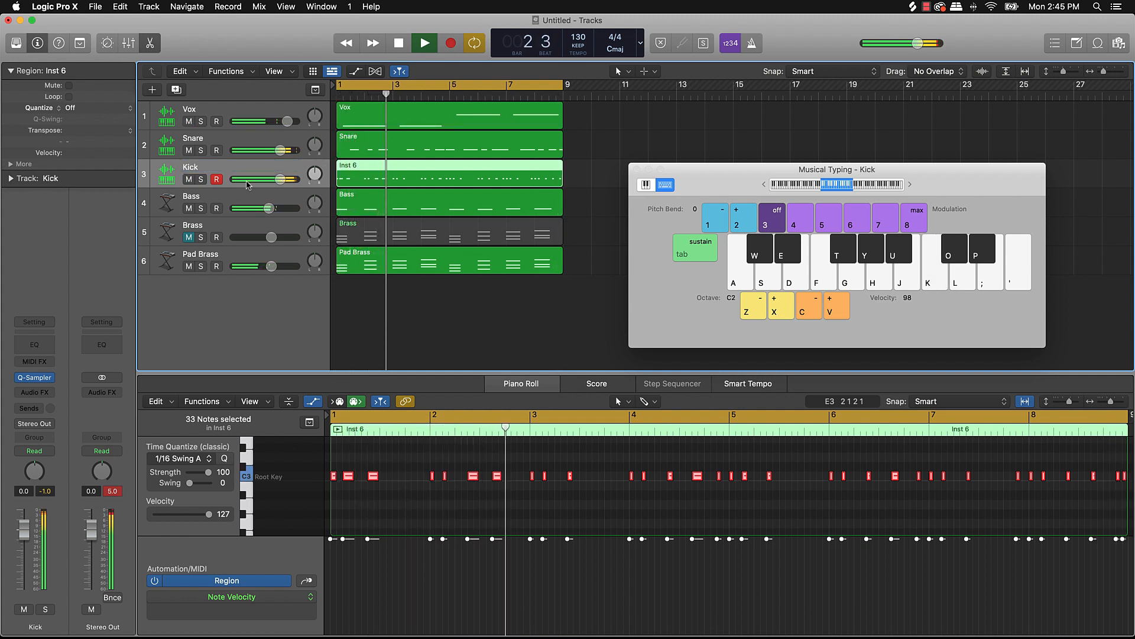
{"action": "key", "text": "space"}
{"action": "key", "text": "super+a"}
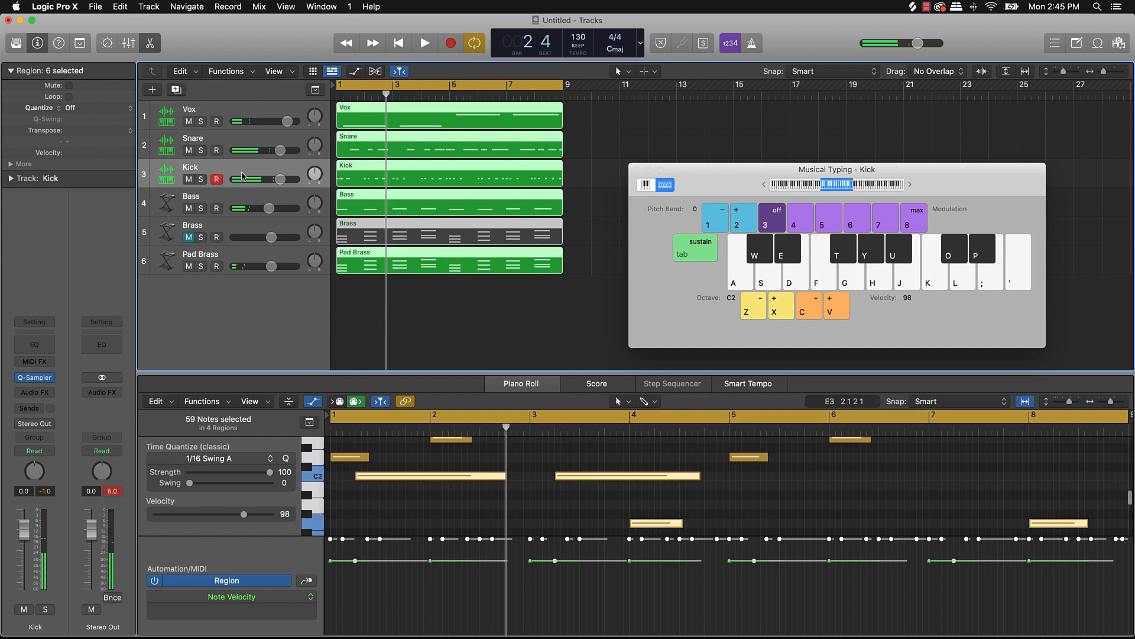
Deselect the regions and create one new software instrument track with Quick Sampler (Single Sample).
{"action": "left_click", "coordinate": [534, 306]}
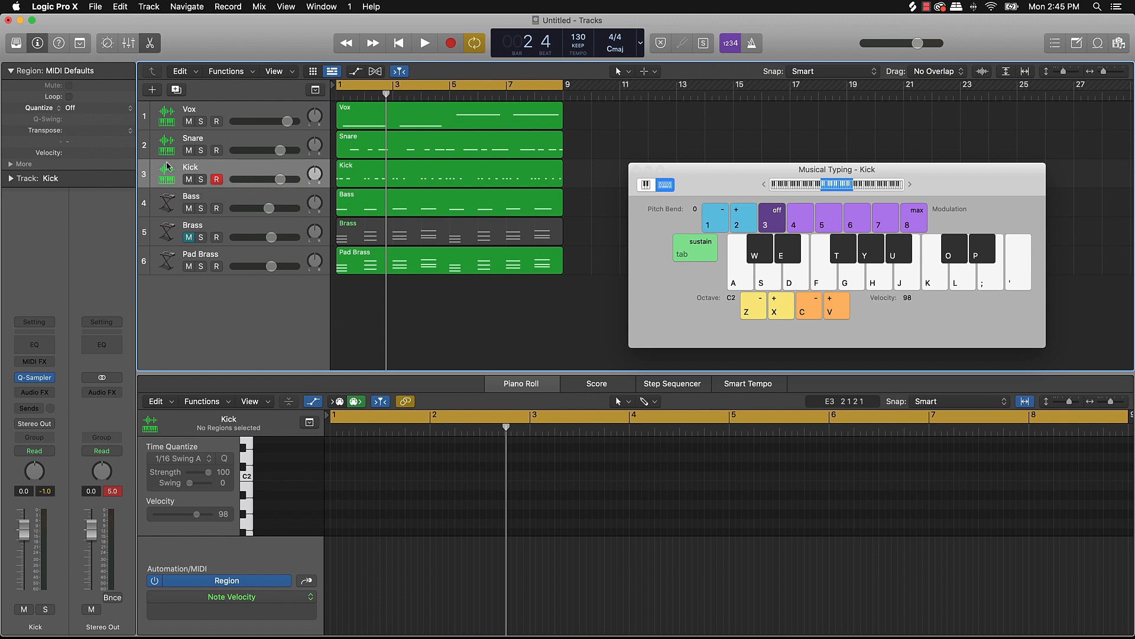
{"action": "left_click", "coordinate": [152, 90]}
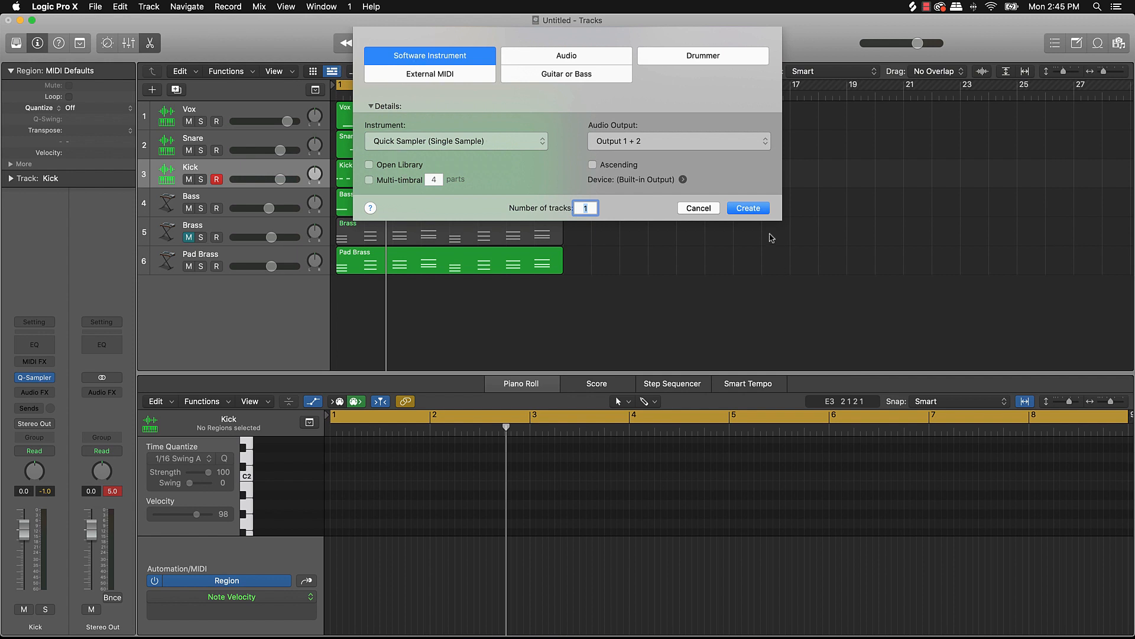
{"action": "left_click", "coordinate": [747, 208]}
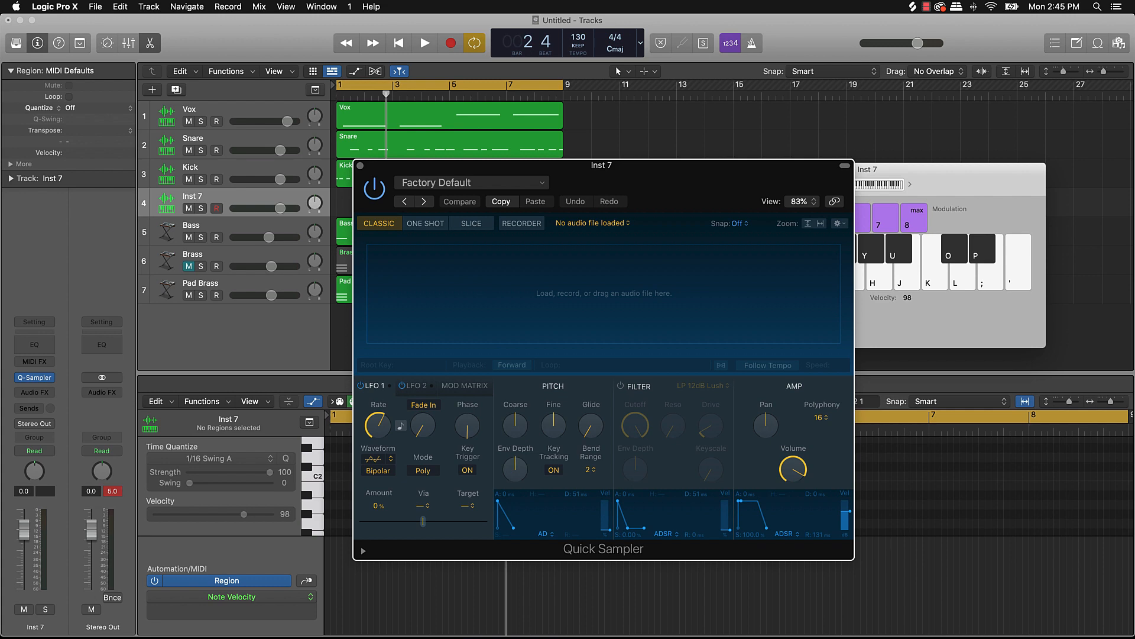
Switch to Splice and replace the kicks tag with hats in the boom bap sample search.
{"action": "key", "text": "super+Tab"}
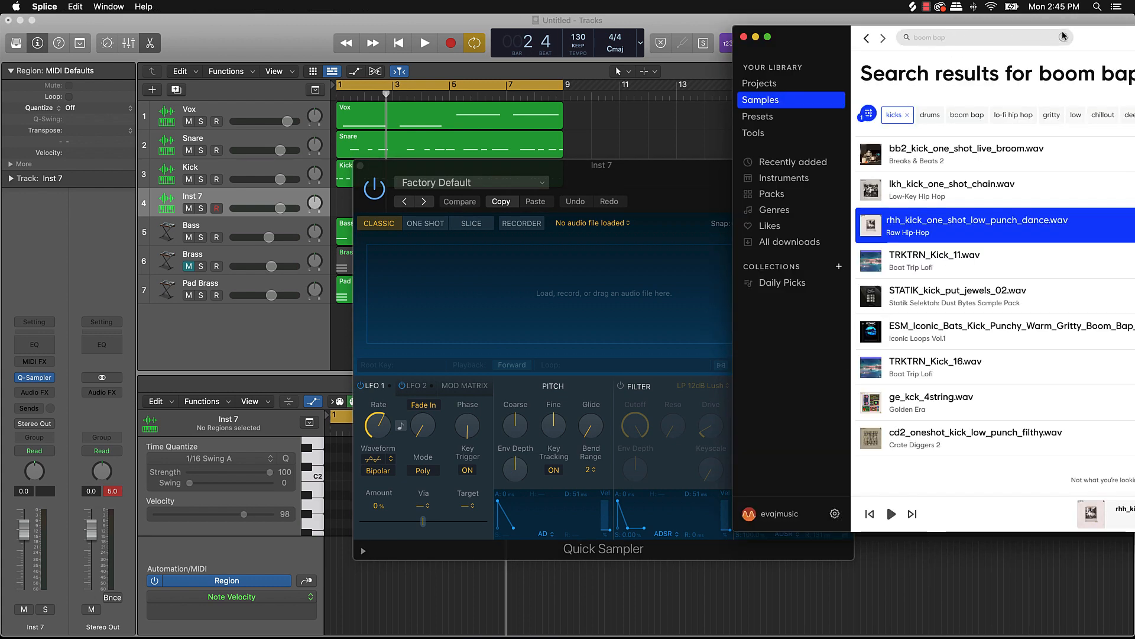
{"action": "left_click_drag", "start_coordinate": [1097, 36], "coordinate": [890, 35]}
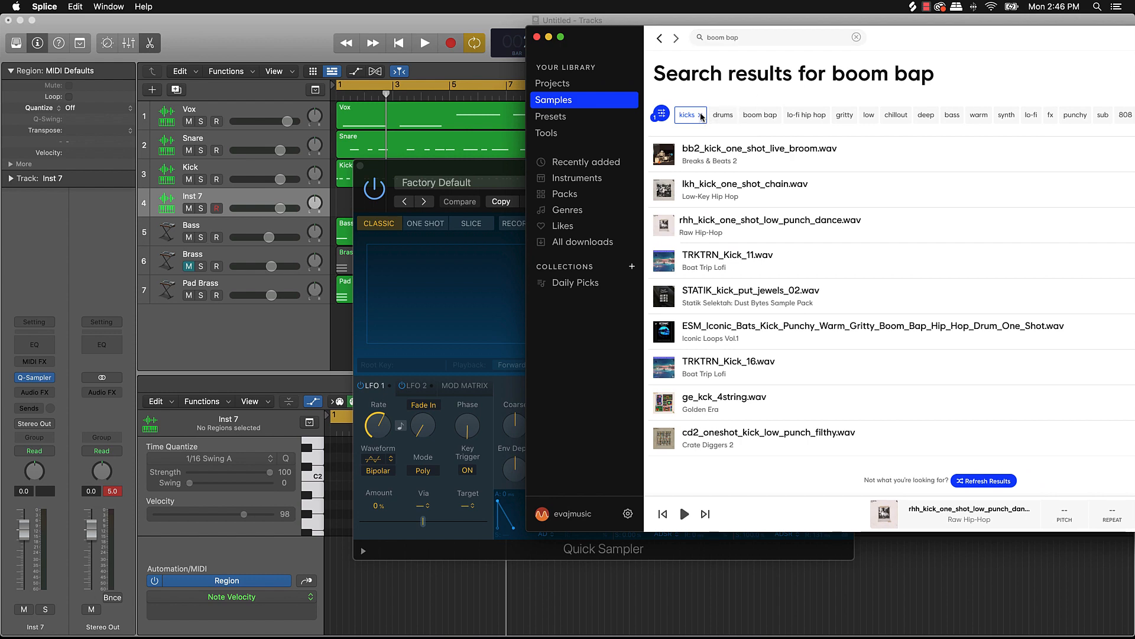
{"action": "left_click", "coordinate": [701, 115]}
{"action": "left_click_drag", "start_coordinate": [1056, 45], "coordinate": [833, 42]}
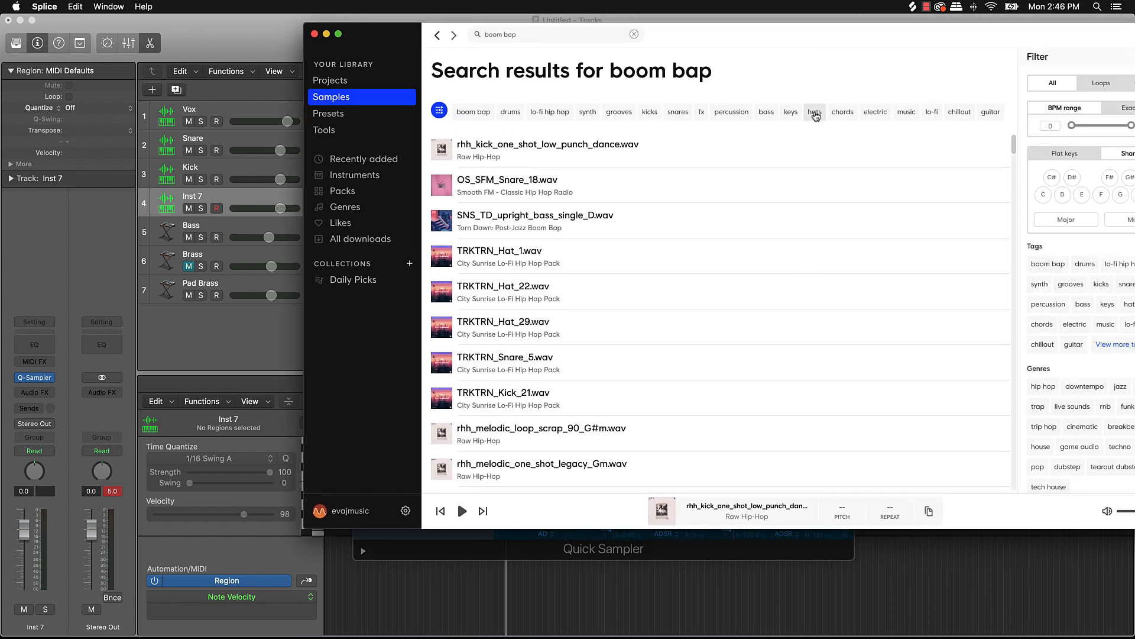
{"action": "left_click", "coordinate": [814, 116]}
Audition the hat samples under More on Splice, from OS_HHH_Top_17.wav through OS_VE_Top_5.wav.
{"action": "scroll", "coordinate": [562, 301], "scroll_direction": "down", "scroll_amount": 5}
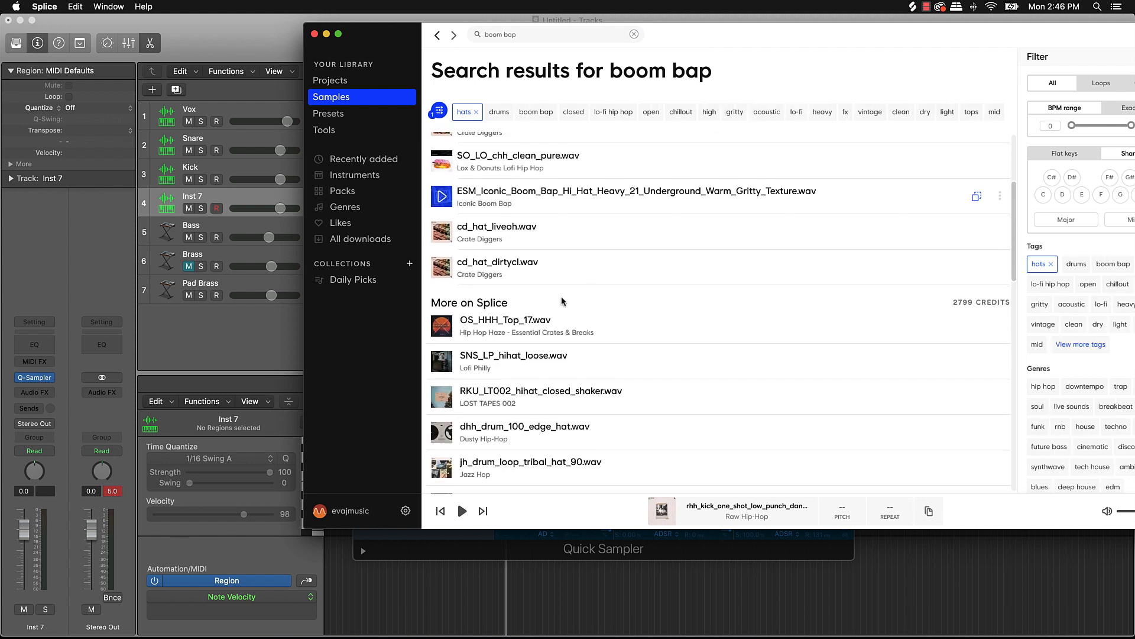
{"action": "left_click", "coordinate": [444, 327]}
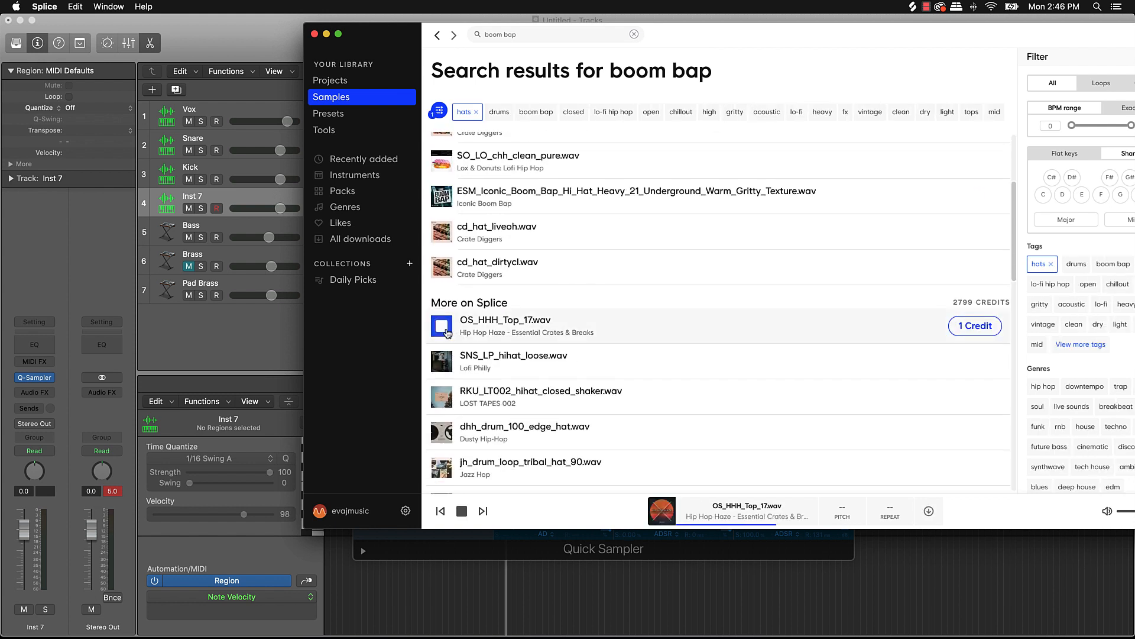
{"action": "left_click", "coordinate": [442, 361]}
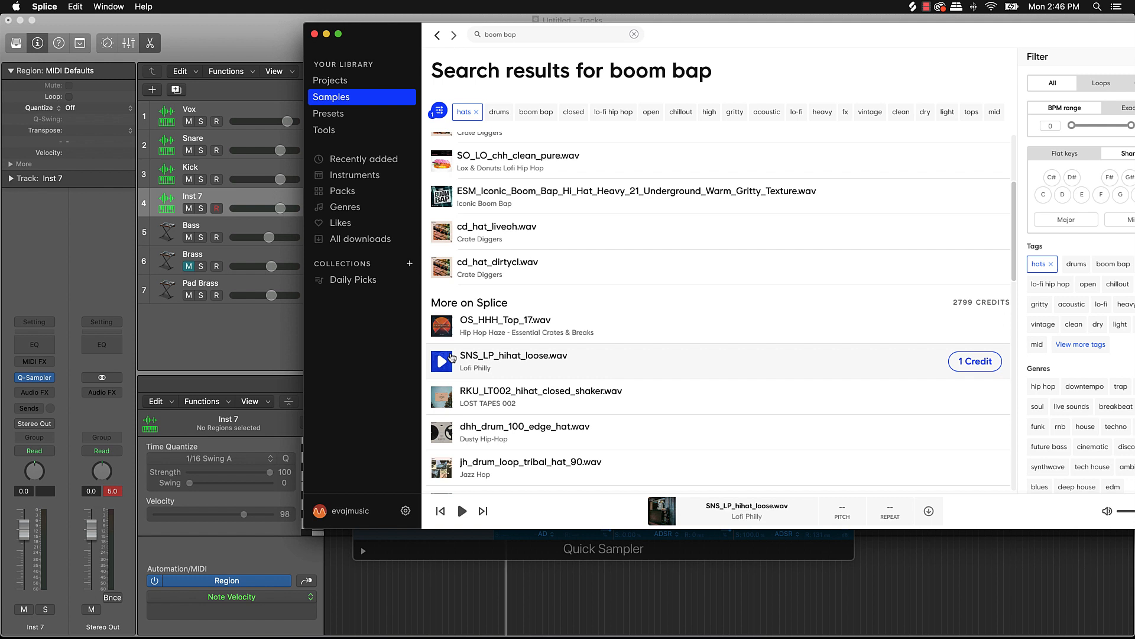
{"action": "left_click", "coordinate": [442, 396]}
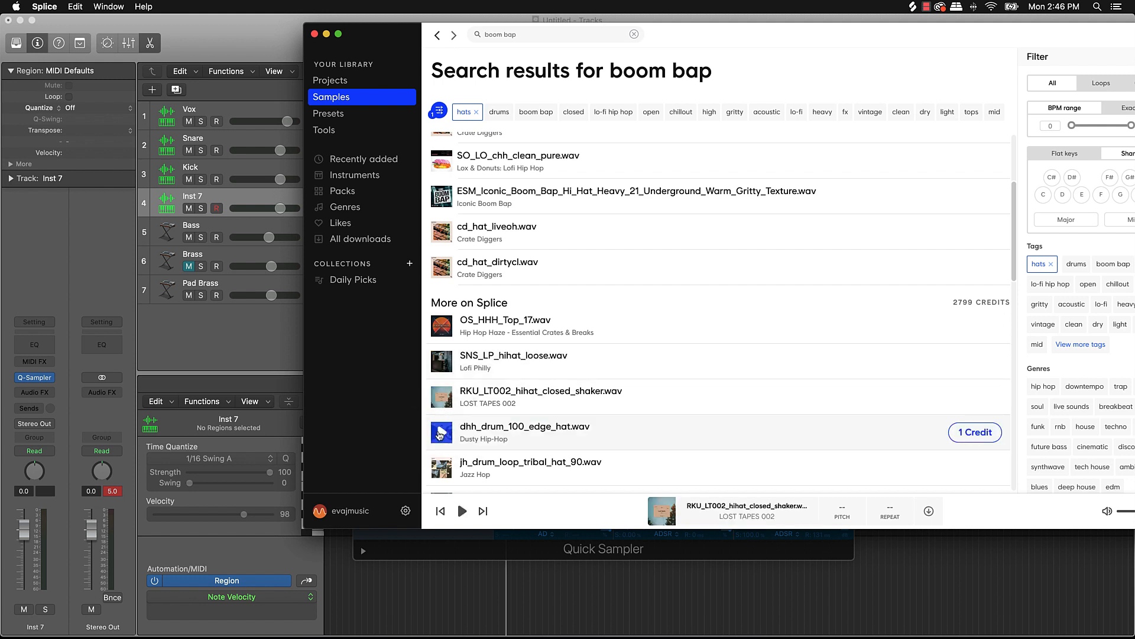
{"action": "left_click", "coordinate": [440, 433]}
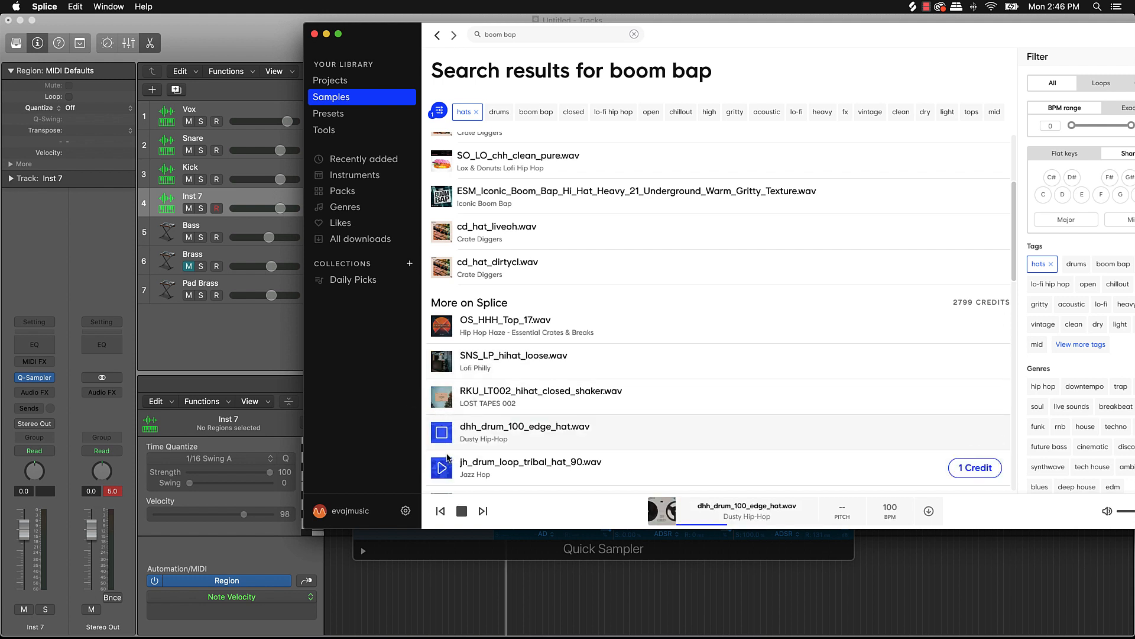
{"action": "left_click", "coordinate": [447, 467]}
{"action": "scroll", "coordinate": [452, 456], "scroll_direction": "down", "scroll_amount": 2}
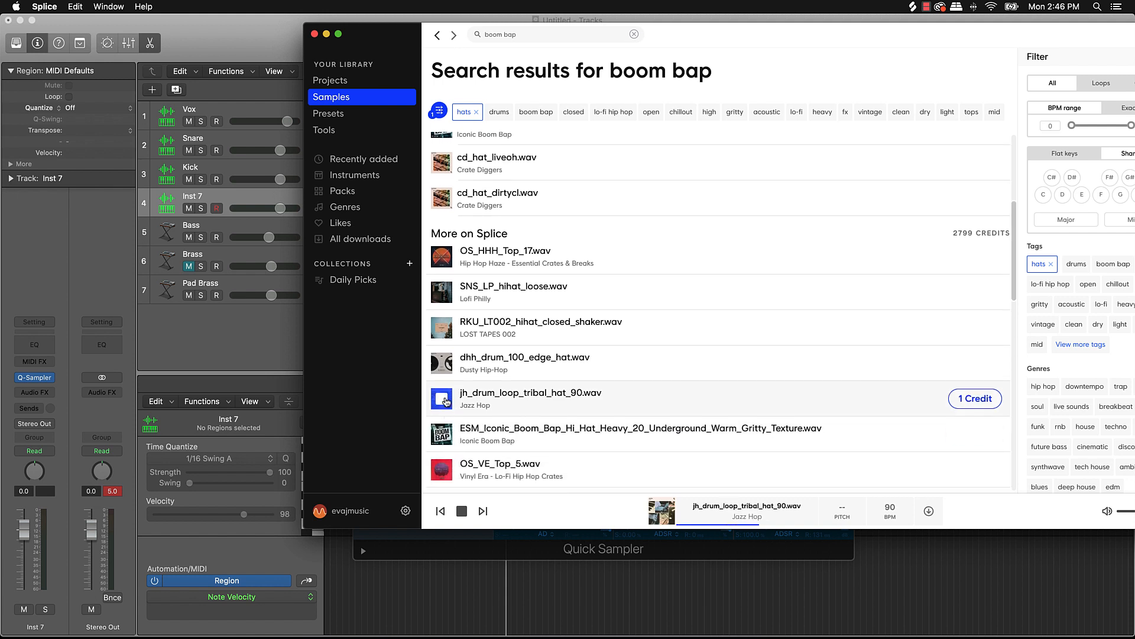
{"action": "left_click", "coordinate": [442, 436]}
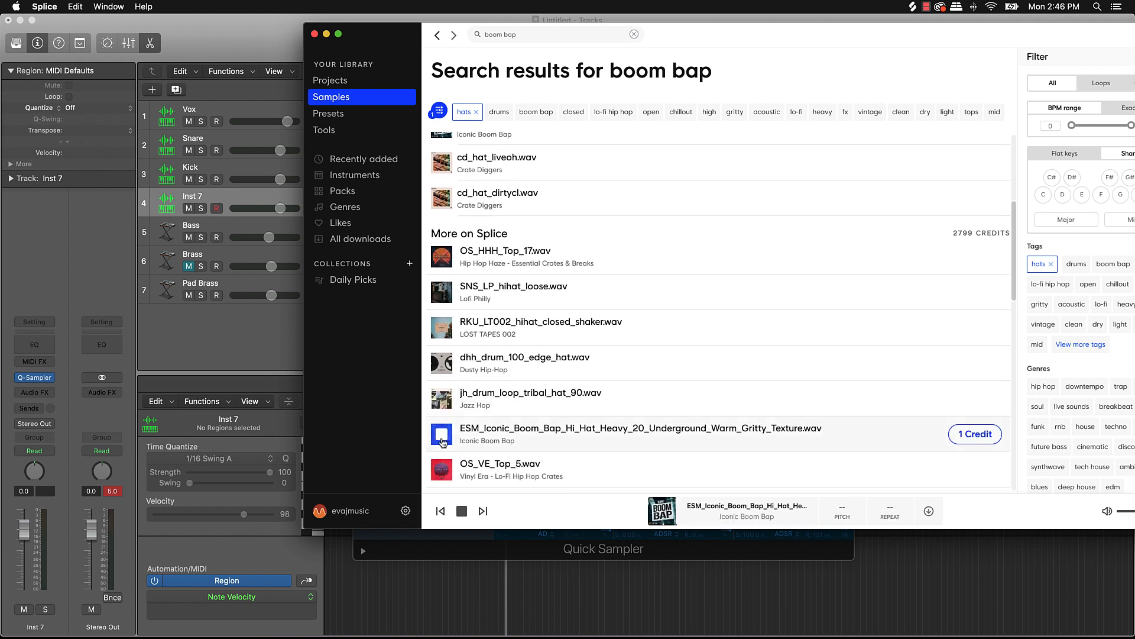
{"action": "left_click", "coordinate": [442, 471]}
Audition the following hat samples, from SPINNIN_HS_124_drum_loop_boom_hihat.wav through ge_hat_closing.wav.
{"action": "scroll", "coordinate": [444, 461], "scroll_direction": "down", "scroll_amount": 2}
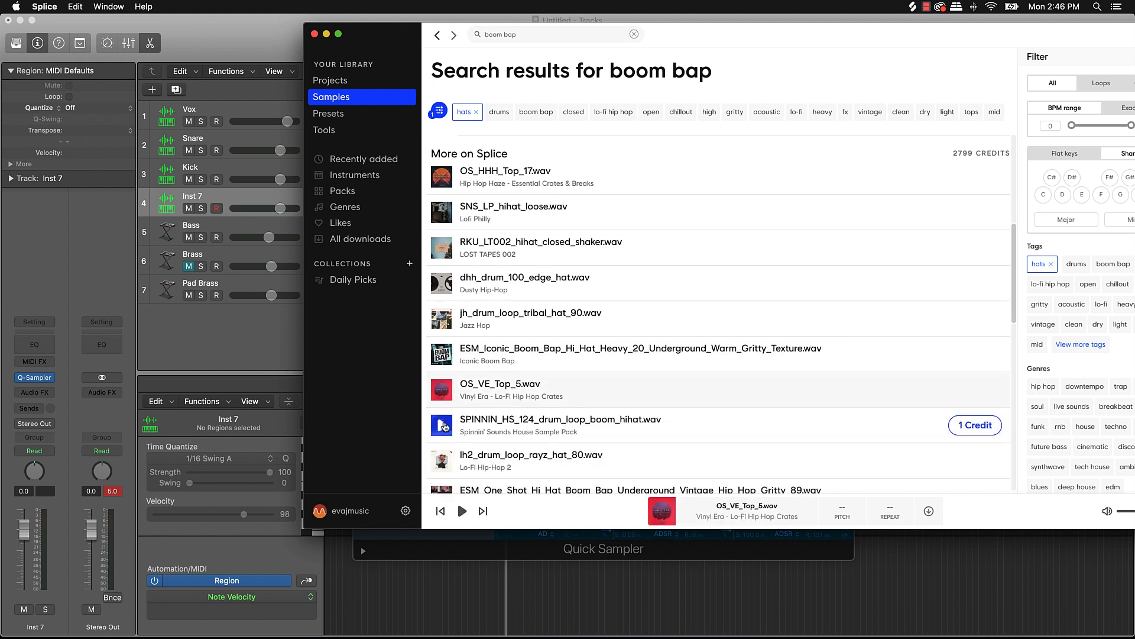
{"action": "left_click", "coordinate": [446, 430]}
{"action": "left_click", "coordinate": [442, 459]}
{"action": "scroll", "coordinate": [441, 459], "scroll_direction": "down", "scroll_amount": 2}
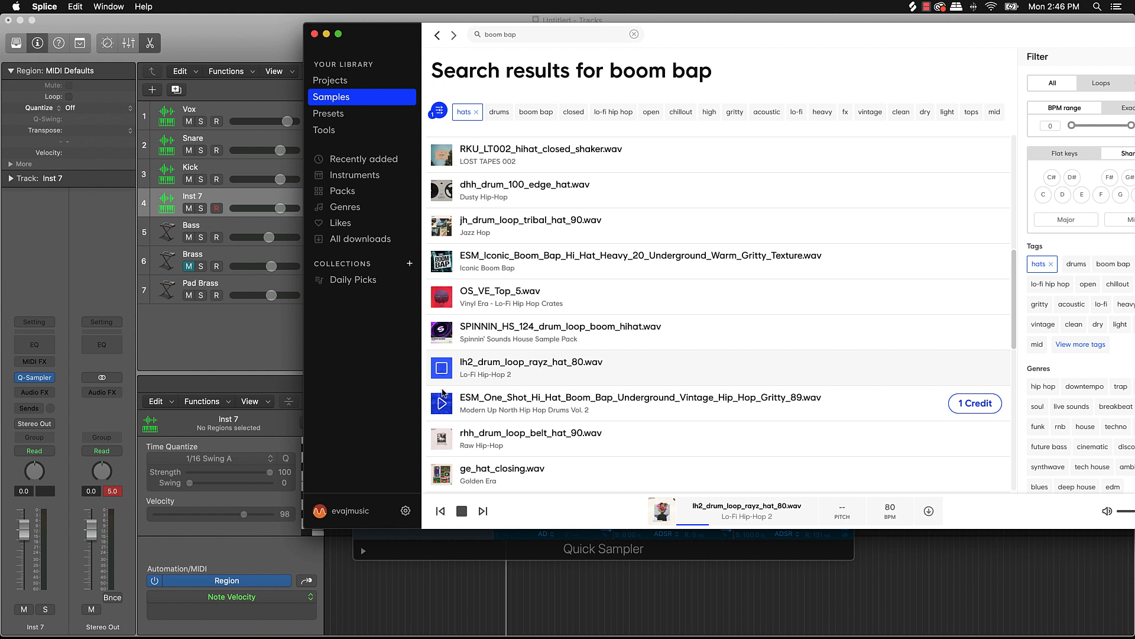
{"action": "left_click", "coordinate": [445, 405]}
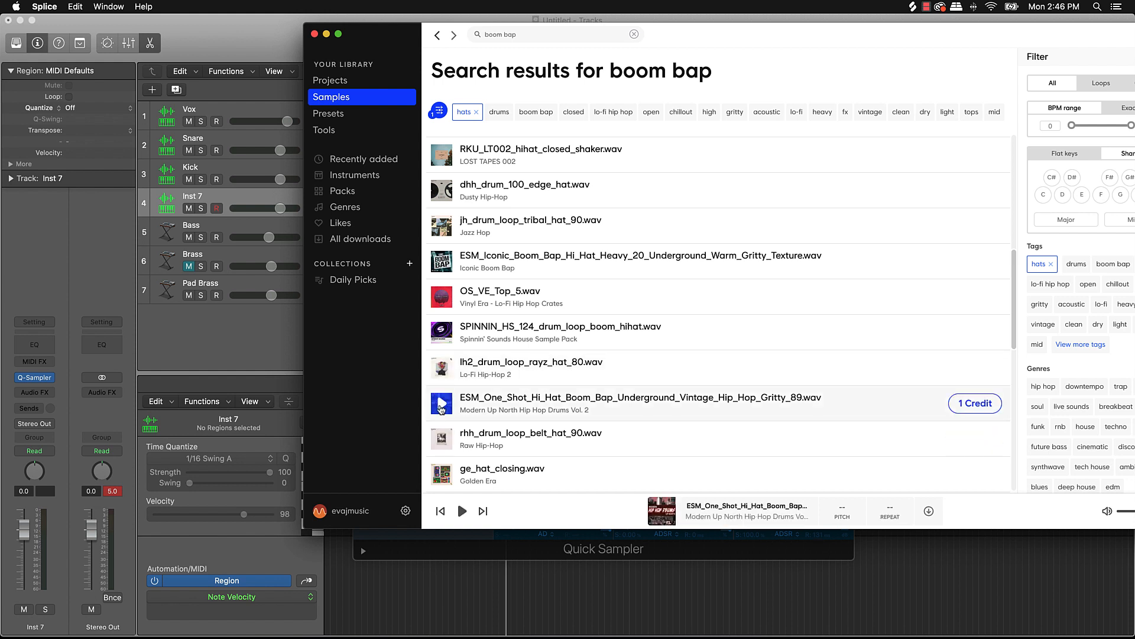
{"action": "left_click", "coordinate": [441, 439]}
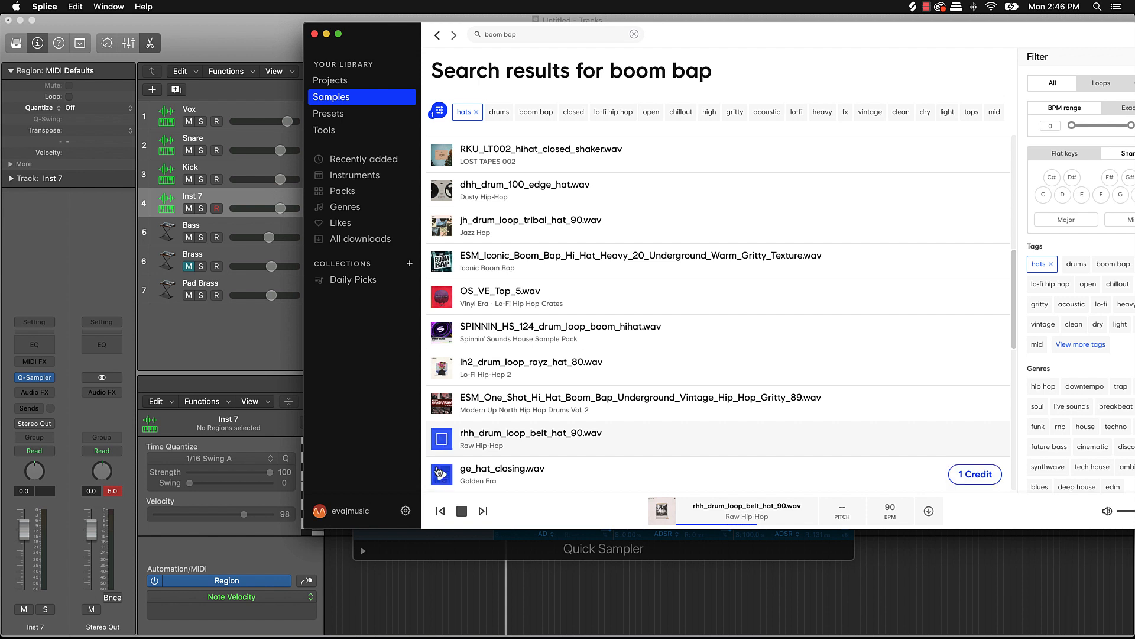
{"action": "left_click", "coordinate": [442, 476]}
Audition ah_drum_90_south_hat.wav and ESM_Iconic_Black_Science_Hi_Hip_Hop_Drum_Swing_Old_School_Boom_Bap_Underground_Hat_Cymbal.wav, and download the latter for 1 credit.
{"action": "scroll", "coordinate": [441, 467], "scroll_direction": "down", "scroll_amount": 3}
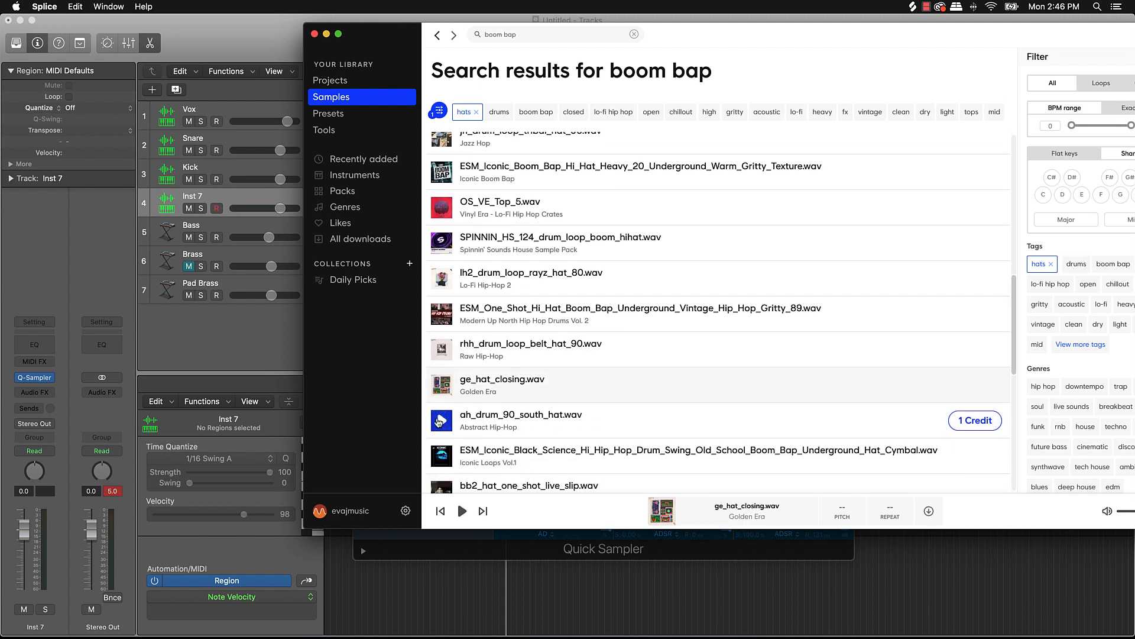
{"action": "left_click", "coordinate": [441, 421]}
{"action": "left_click", "coordinate": [443, 455]}
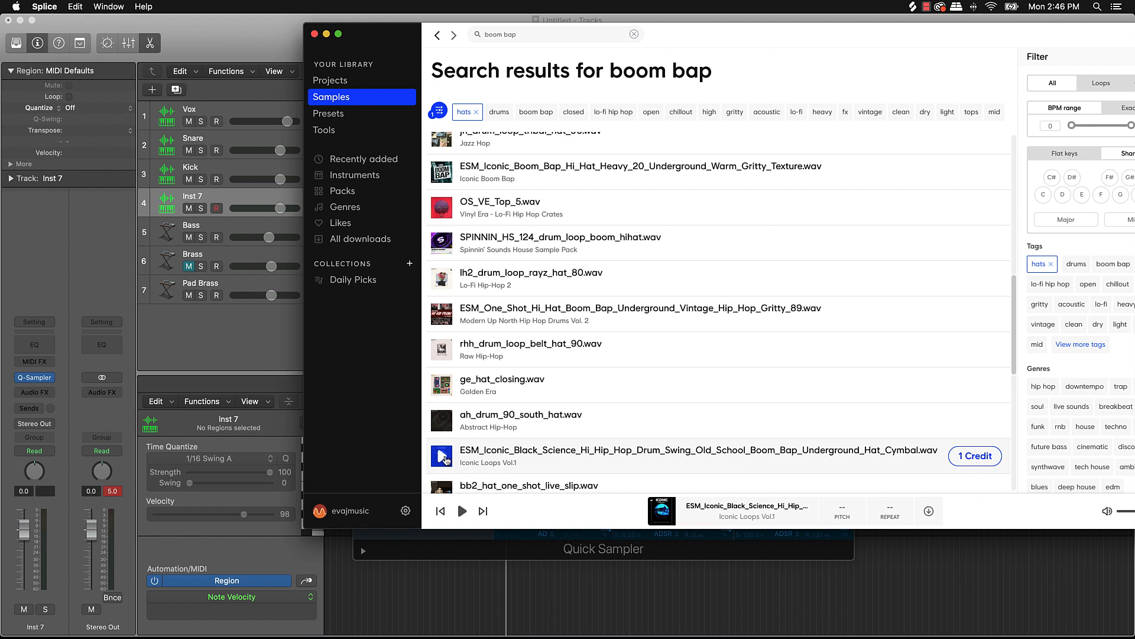
{"action": "left_click", "coordinate": [967, 458]}
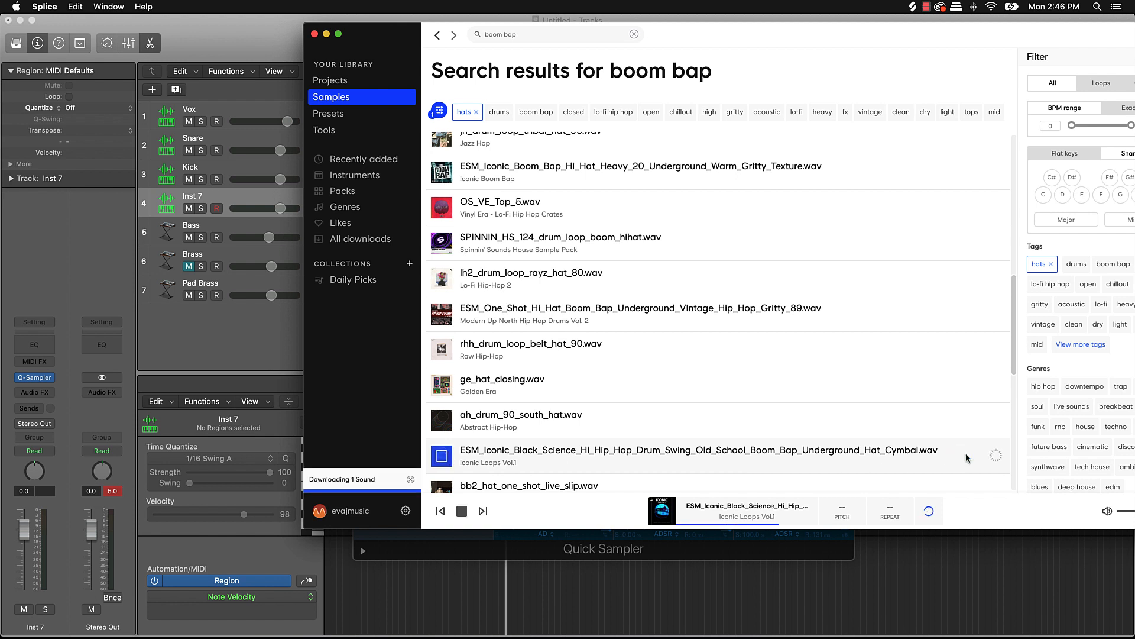
Load the downloaded ESM_Iconic_Black_Science hat sample into Quick Sampler on the Inst 7 track and return to Logic Pro X.
{"action": "left_click_drag", "start_coordinate": [399, 32], "coordinate": [711, 28]}
{"action": "left_click_drag", "start_coordinate": [776, 437], "coordinate": [434, 282]}
{"action": "left_click", "coordinate": [632, 26]}
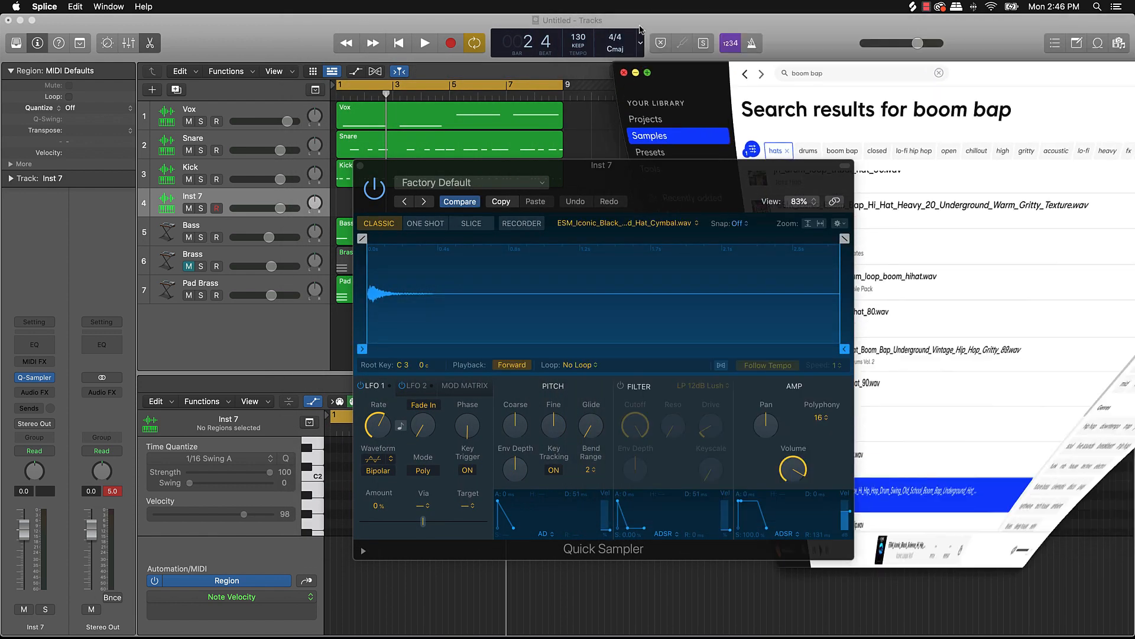
{"action": "left_click", "coordinate": [661, 115]}
Open Musical Typing and play the hat sample alone and along with the beat.
{"action": "key", "text": "super+k"}
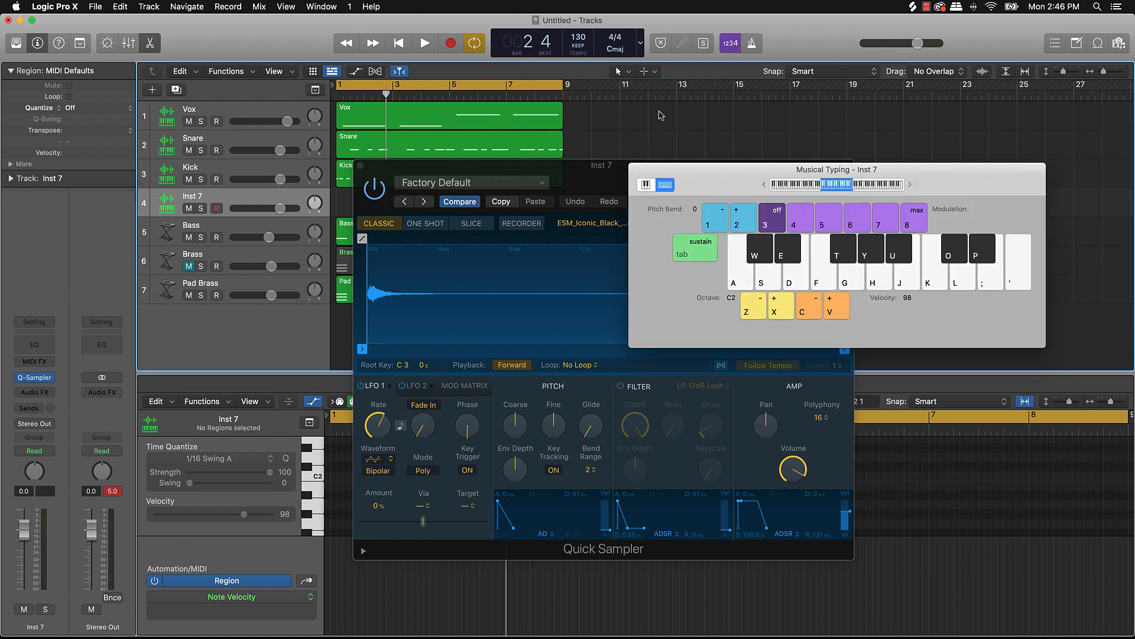
{"action": "key", "text": "k"}
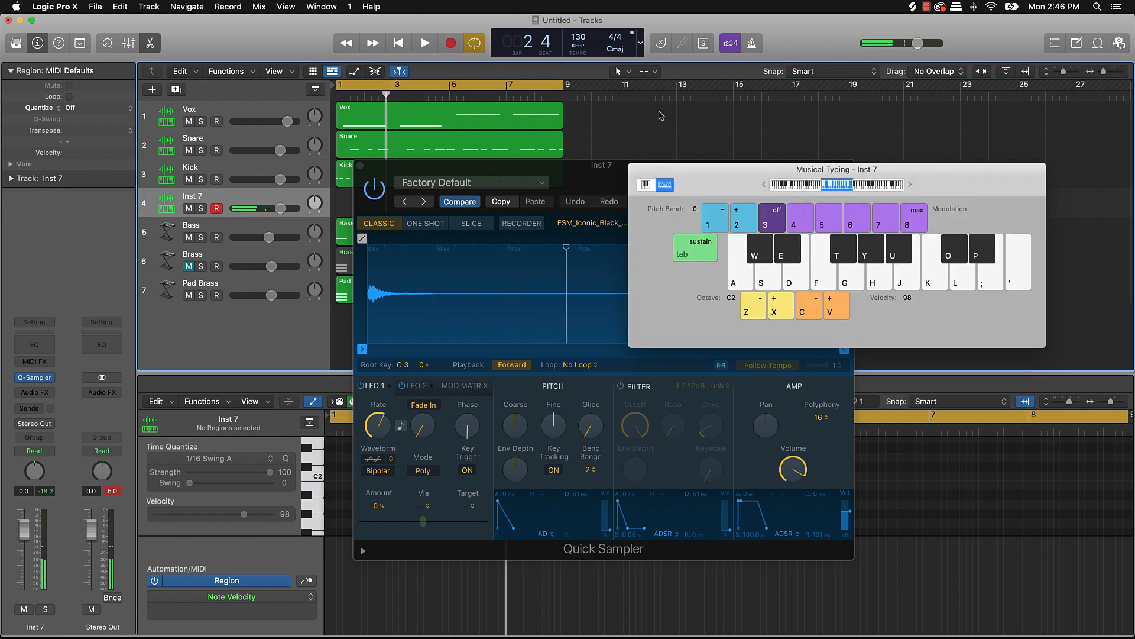
{"action": "key", "text": "space"}
{"action": "key", "text": "k"}
{"action": "key", "text": "k"}
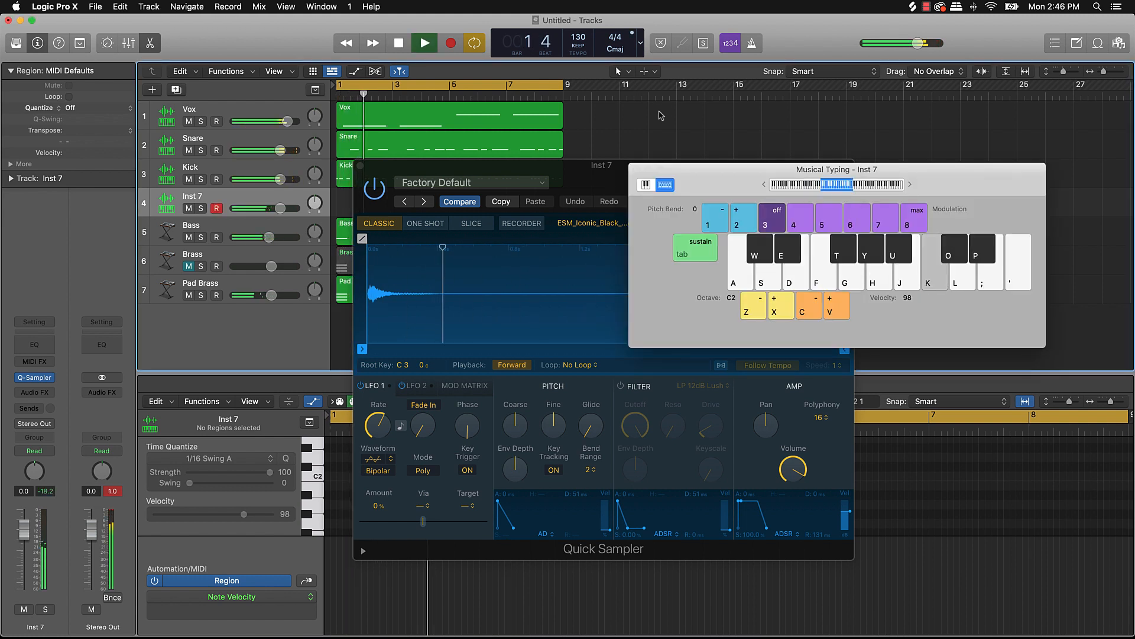
{"action": "key", "text": "k"}
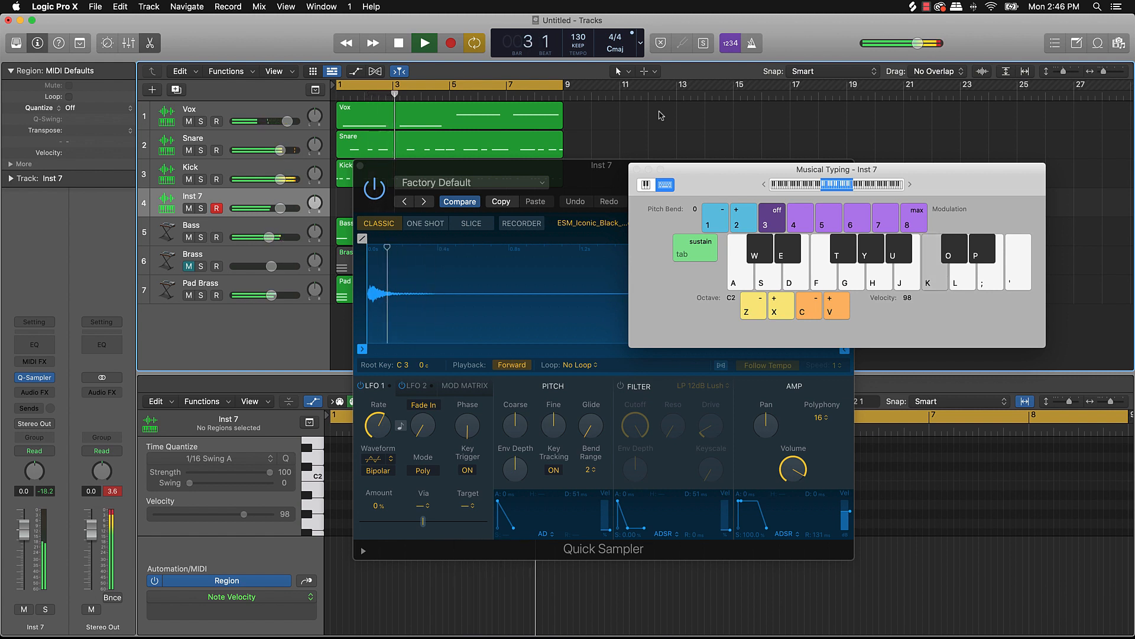
{"action": "key", "text": "k"}
{"action": "key", "text": "l"}
{"action": "key", "text": "l"}
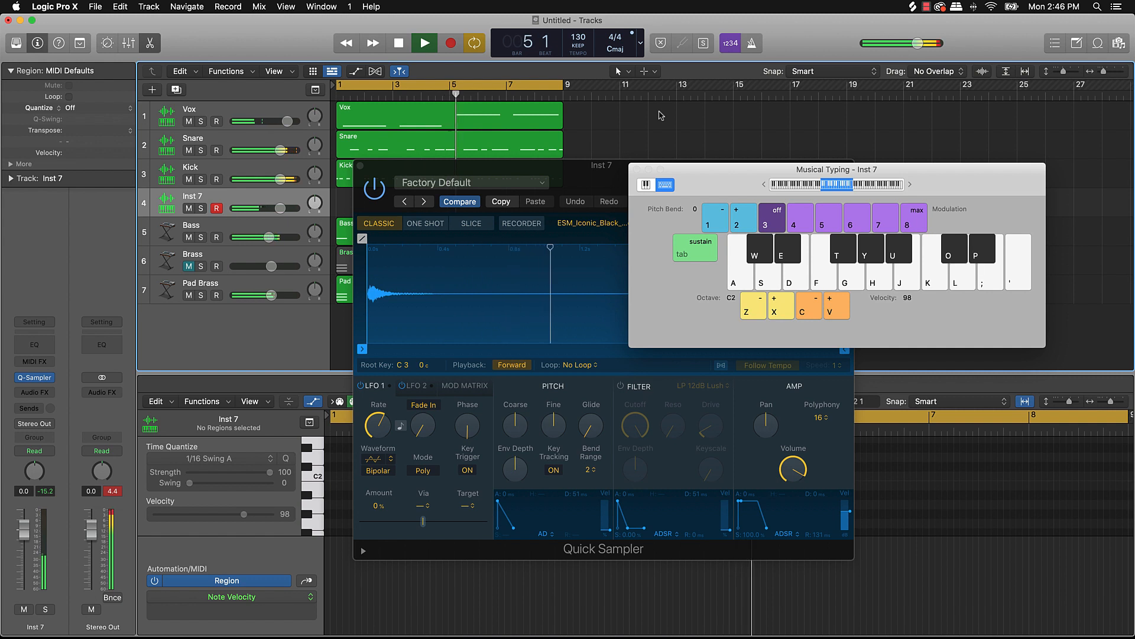
{"action": "key", "text": "l"}
{"action": "key", "text": "space"}
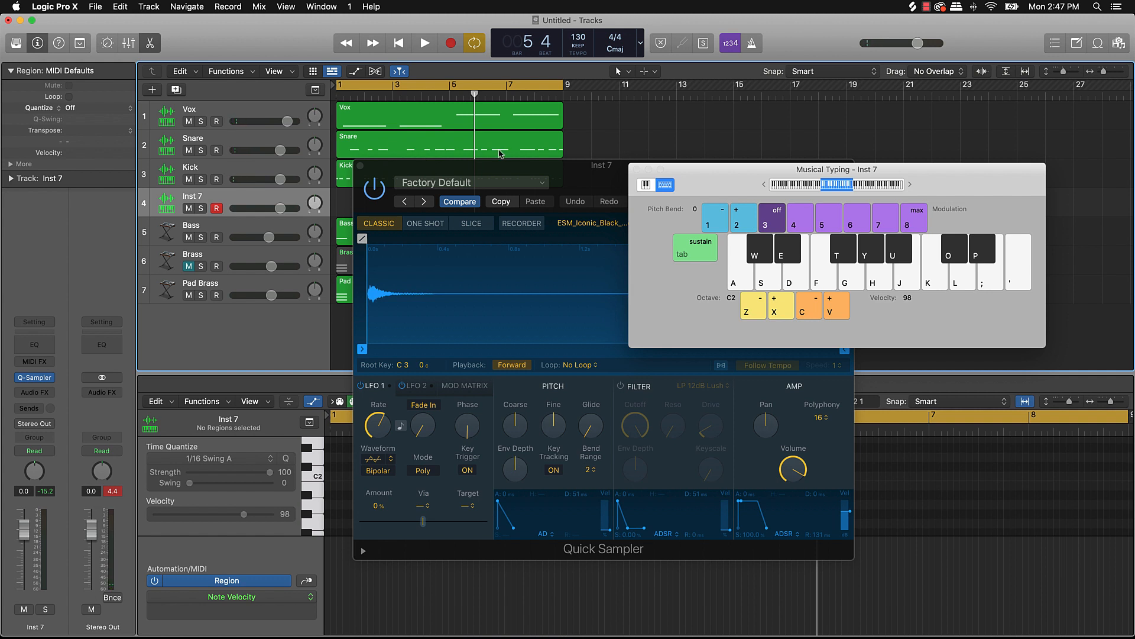
Delete the Inst 7 hat track and play the beat from the start without it.
{"action": "key", "text": "super+BackSpace"}
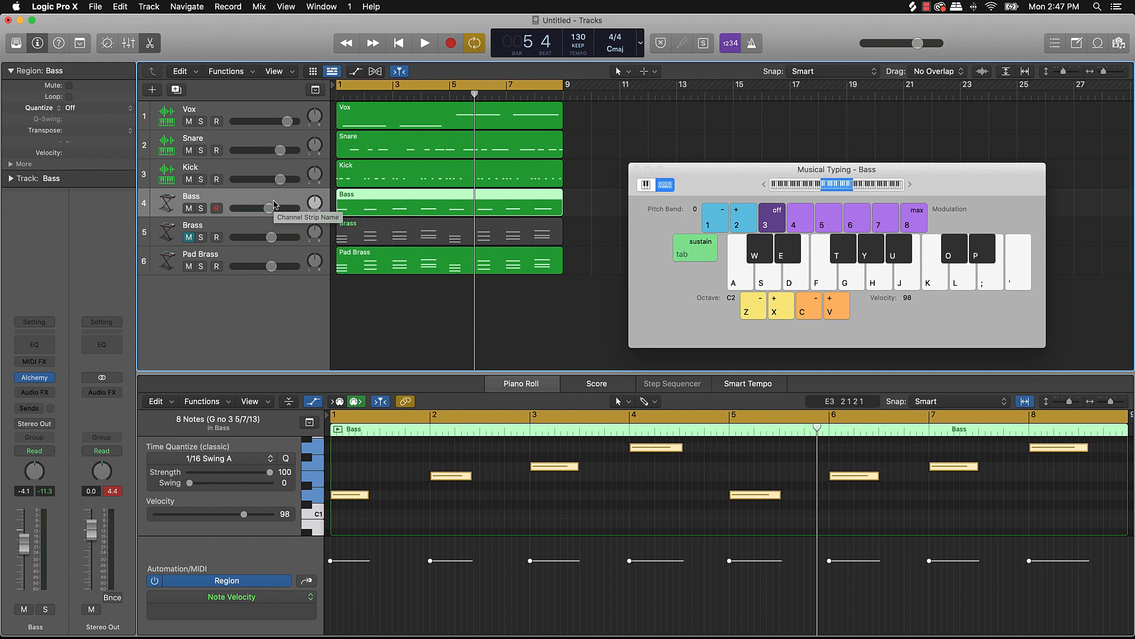
{"action": "key", "text": "Return"}
{"action": "key", "text": "space"}
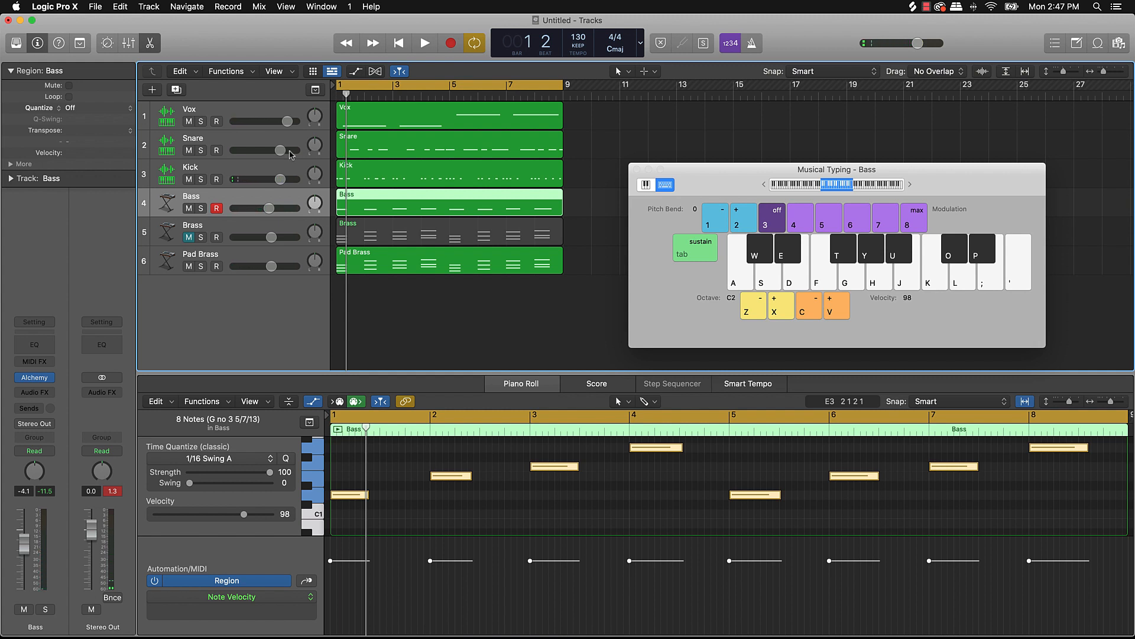
Create one software instrument track with Quick Sampler (Single Sample) and place it above the Bass track.
{"action": "left_click", "coordinate": [153, 90]}
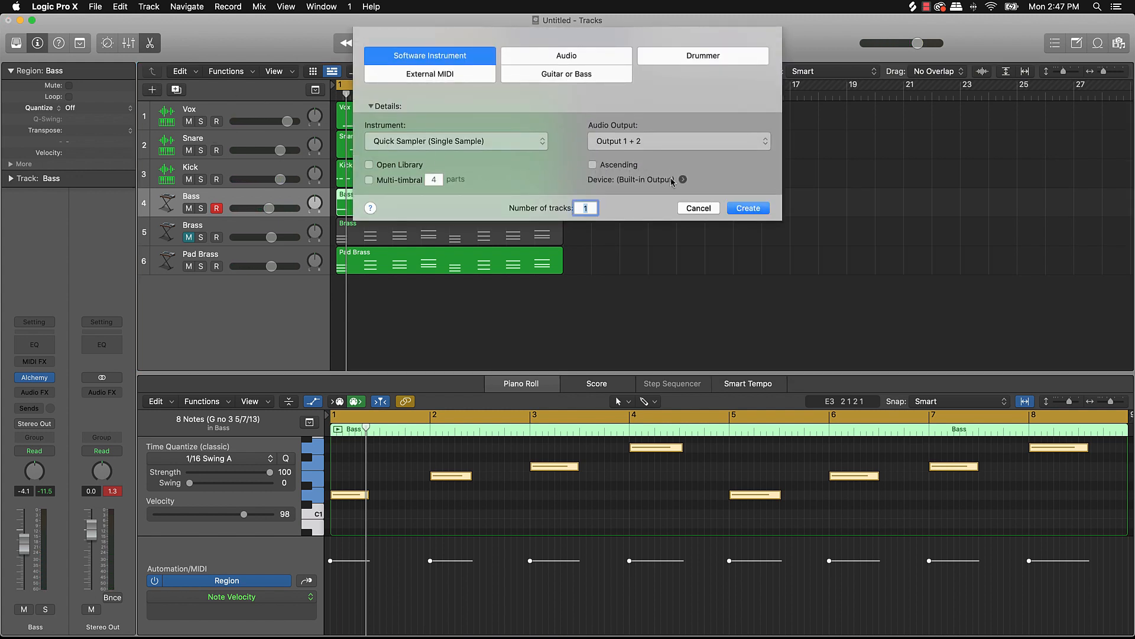
{"action": "left_click", "coordinate": [748, 208]}
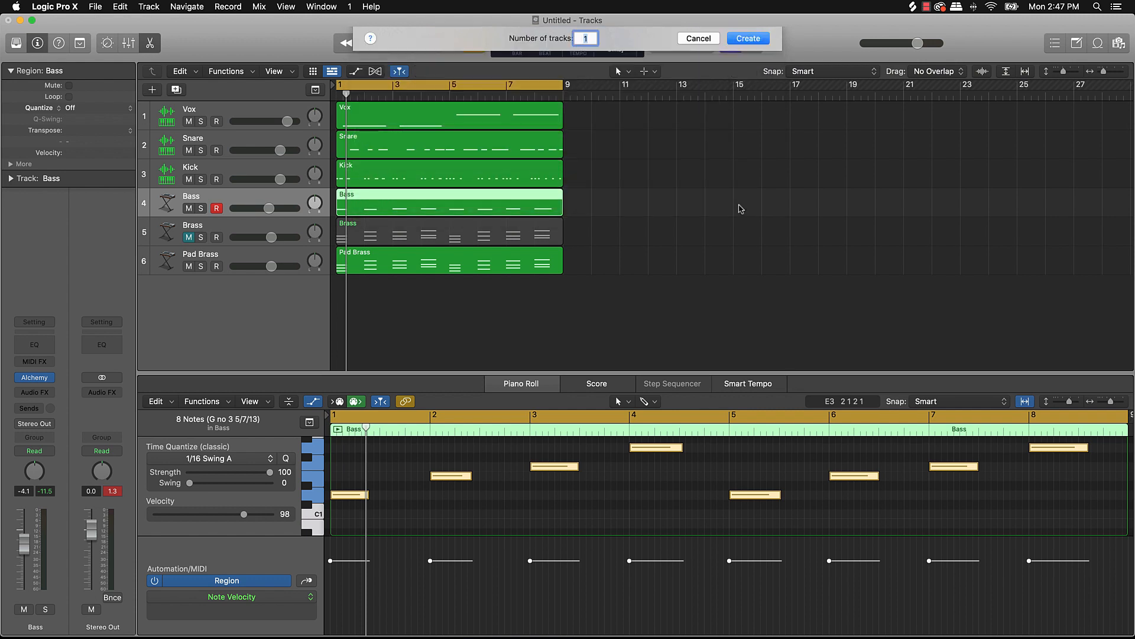
{"action": "left_click_drag", "start_coordinate": [168, 230], "coordinate": [168, 203]}
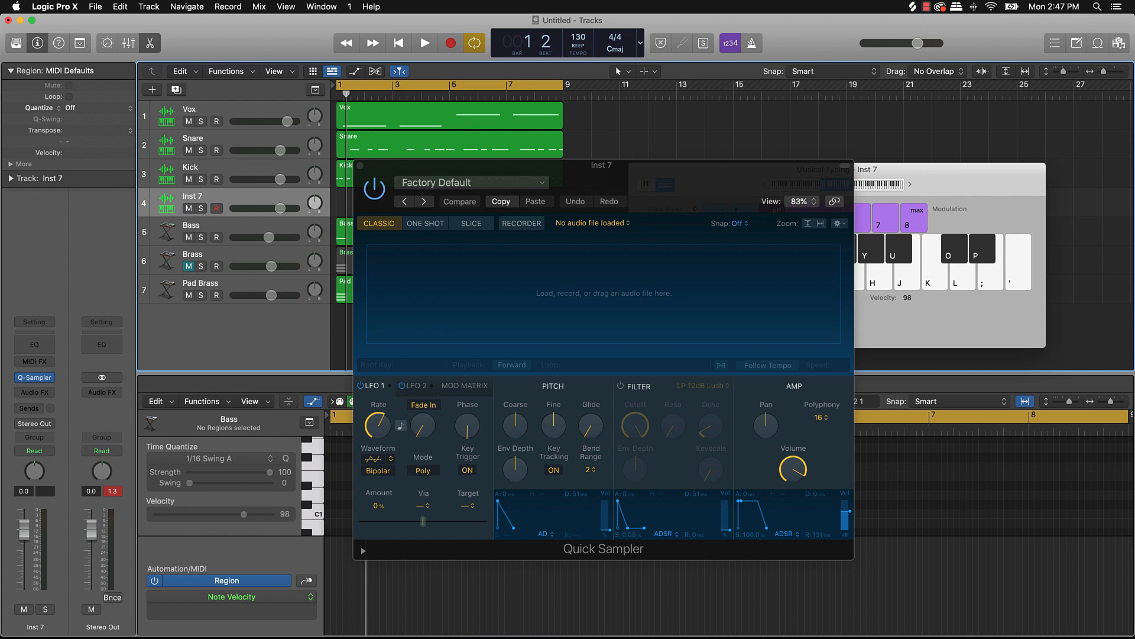
Switch to Splice, clear the boom bap search and hats tag, search for shake, and audition rss_90_drum_loop_streets_percussion.wav.
{"action": "key", "text": "super+Tab"}
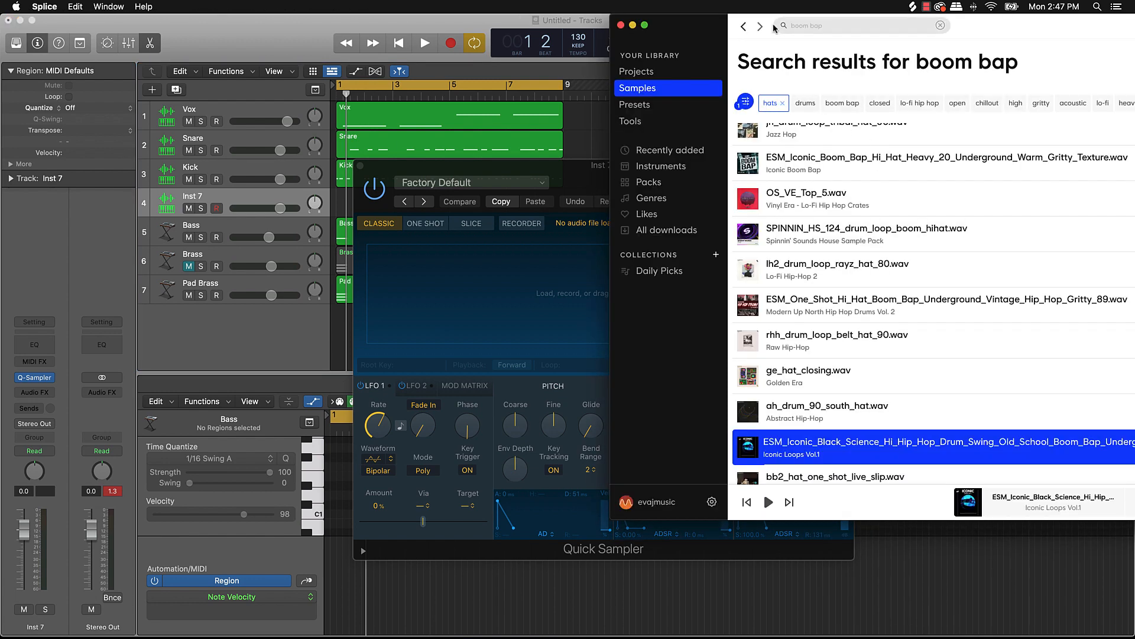
{"action": "left_click", "coordinate": [940, 26]}
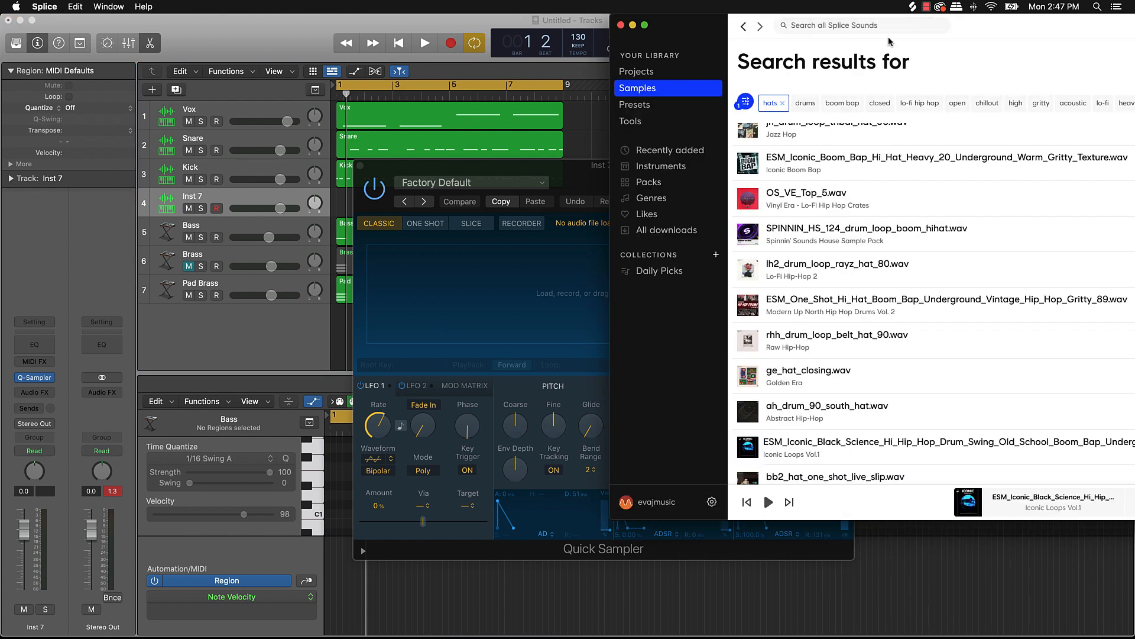
{"action": "left_click", "coordinate": [783, 105]}
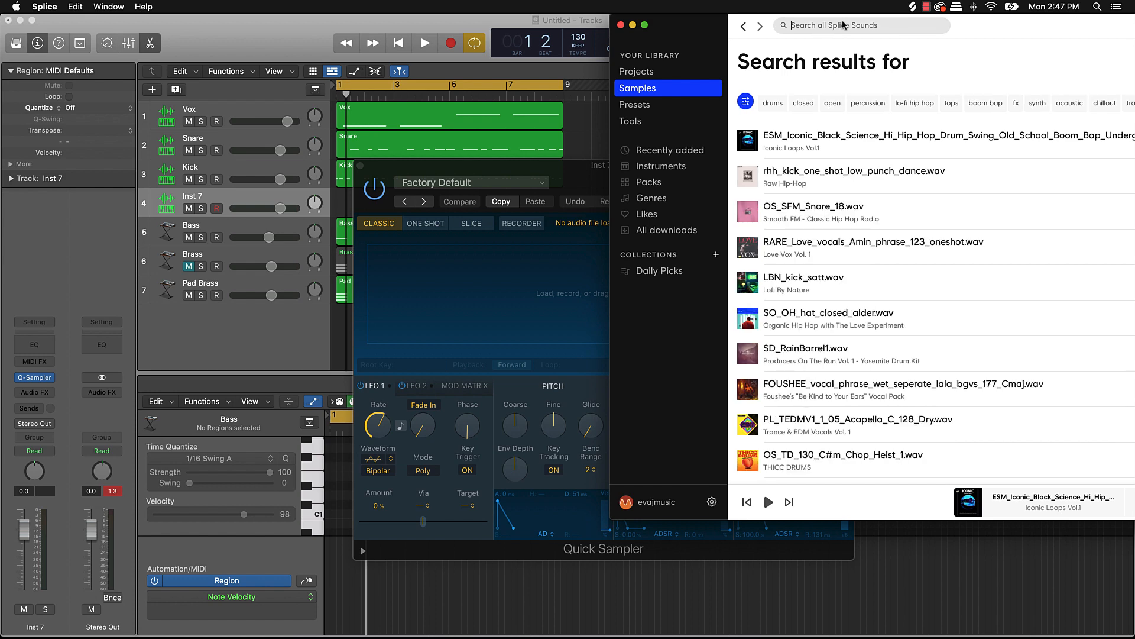
{"action": "left_click", "coordinate": [844, 25]}
{"action": "type", "text": "shake"}
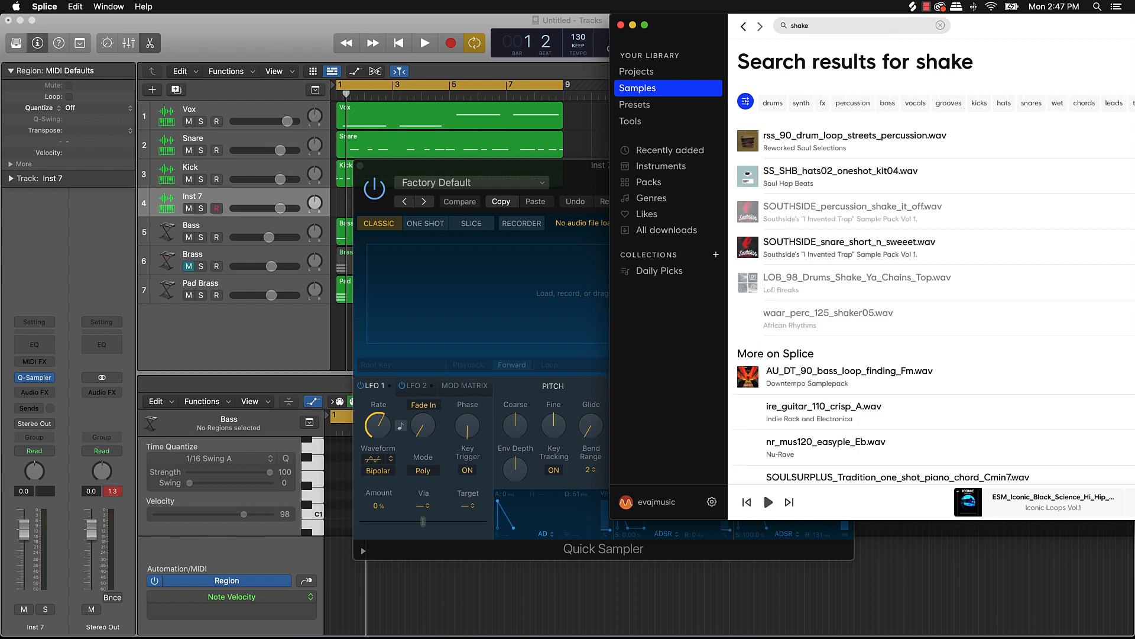
{"action": "left_click", "coordinate": [749, 147]}
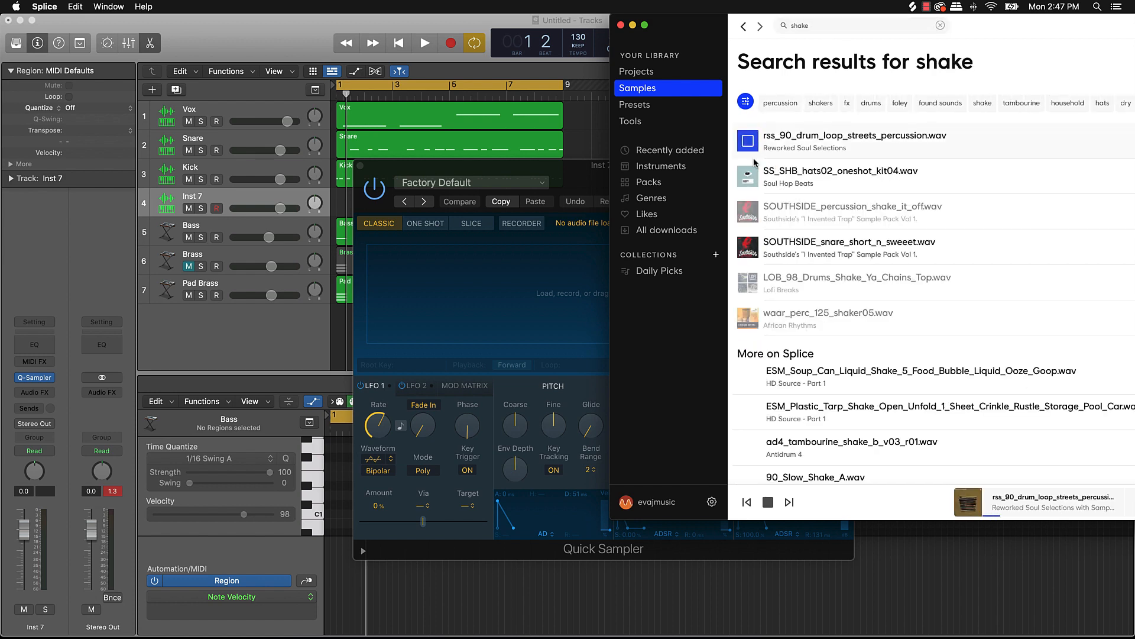
Load rss_90_drum_loop_streets_percussion.wav into Inst 7's Quick Sampler, then return to Logic Pro X with Musical Typing open and Splice hidden.
{"action": "mouse_move", "coordinate": [749, 178]}
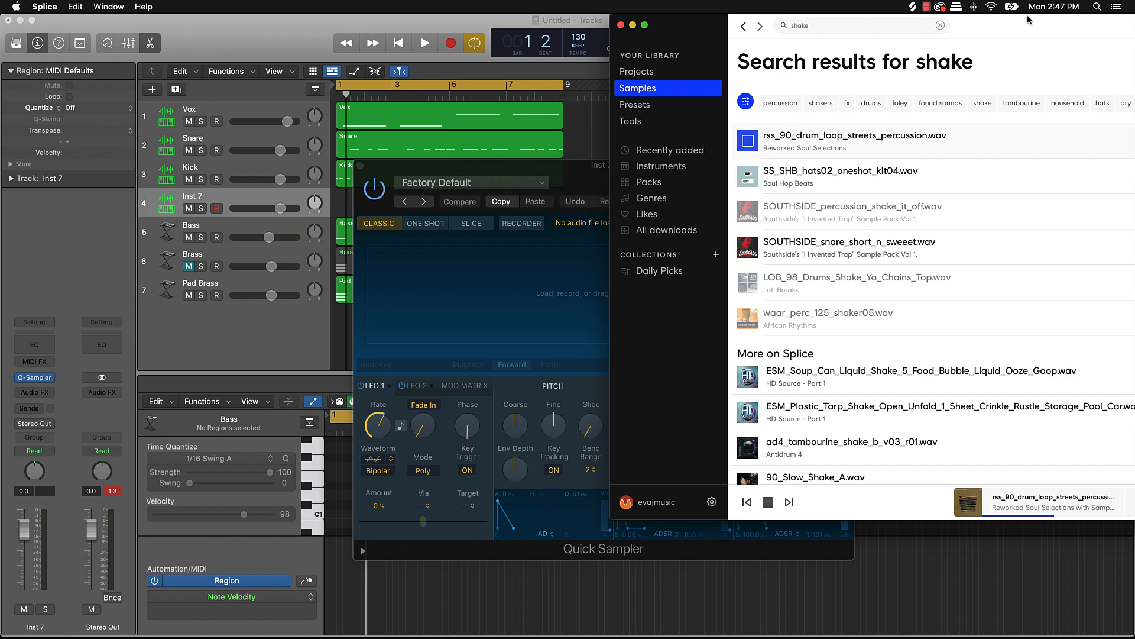
{"action": "double_click", "coordinate": [1029, 20]}
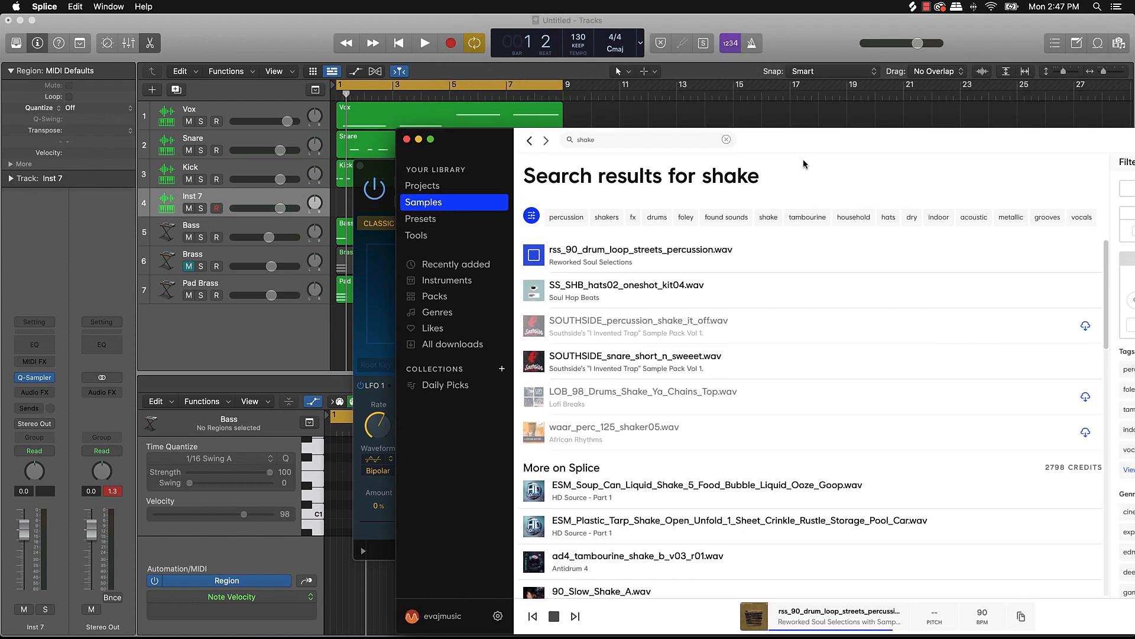
{"action": "left_click_drag", "start_coordinate": [804, 161], "coordinate": [1071, 47]}
{"action": "left_click_drag", "start_coordinate": [810, 136], "coordinate": [463, 301]}
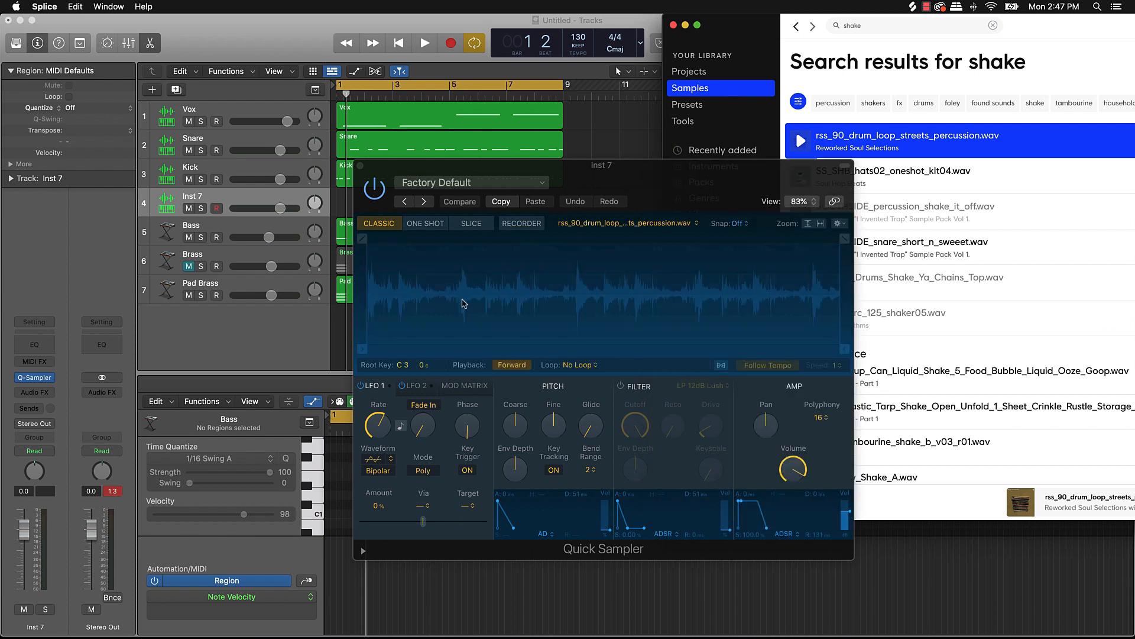
{"action": "left_click", "coordinate": [645, 364]}
{"action": "key", "text": "super+k"}
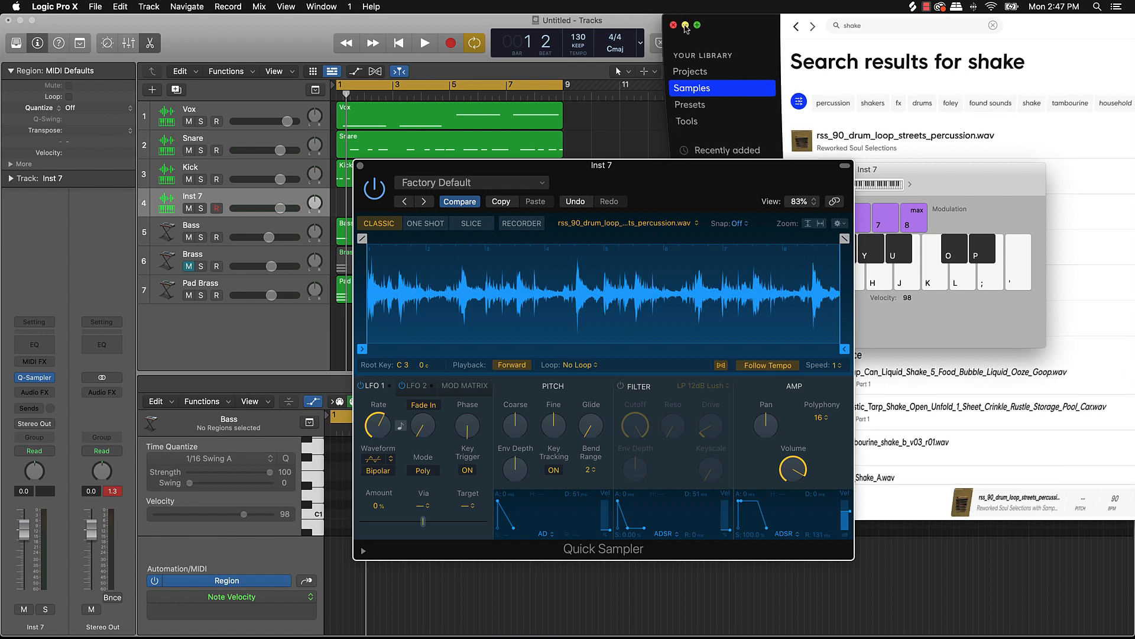
{"action": "left_click", "coordinate": [685, 25]}
{"action": "left_click_drag", "start_coordinate": [675, 178], "coordinate": [296, 149]}
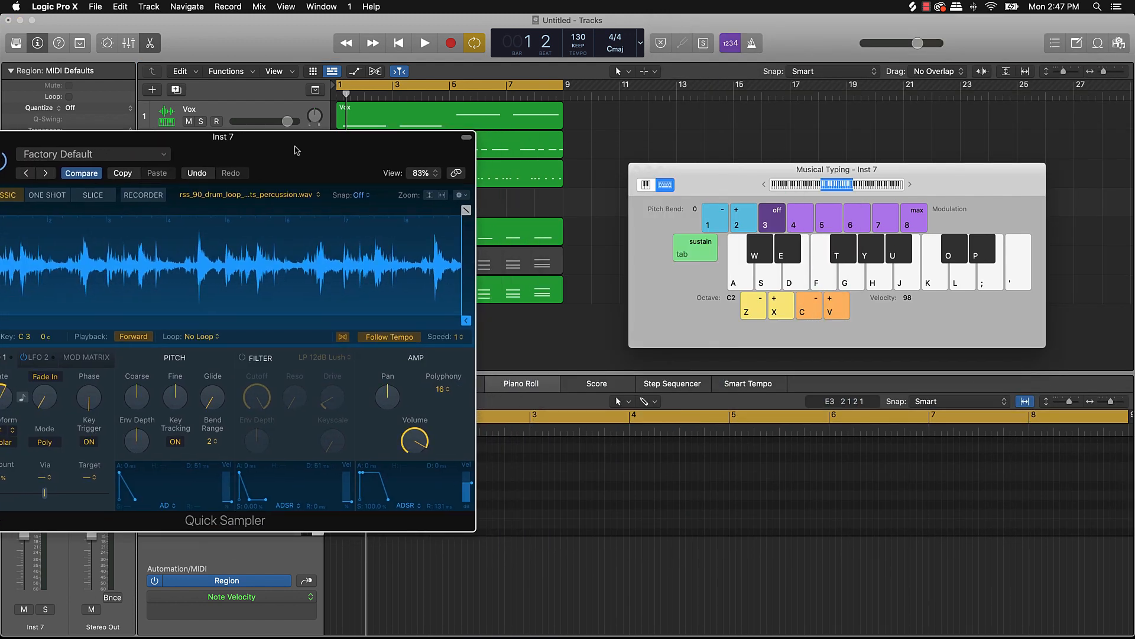
Play the percussion loop at different pitches on its own and against the beat.
{"action": "key", "text": "k"}
{"action": "key", "text": "d"}
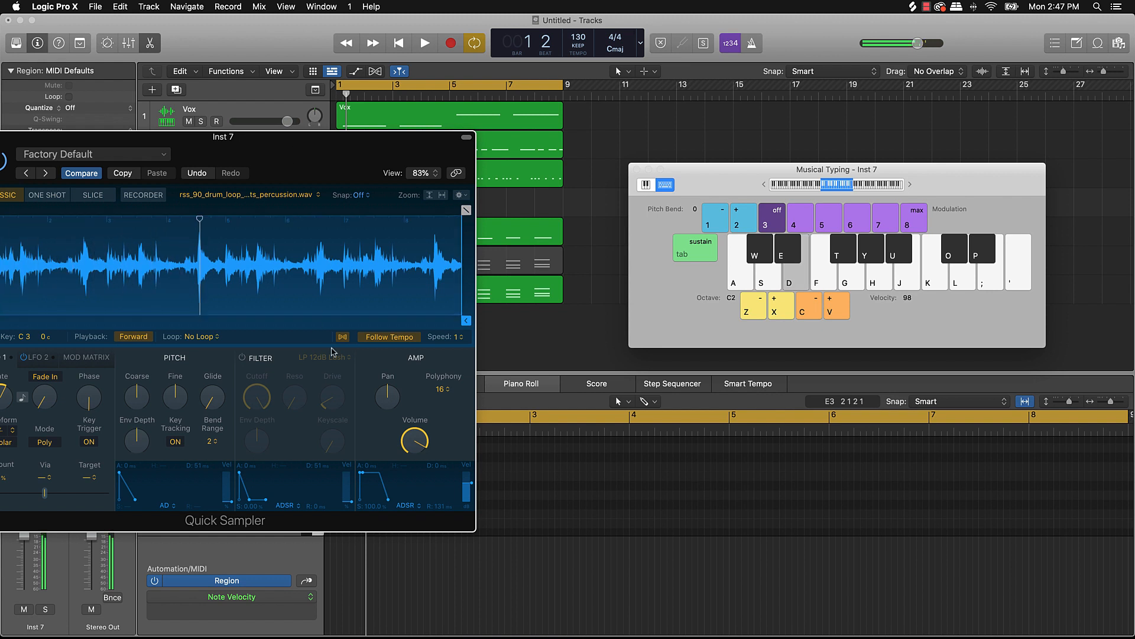
{"action": "key", "text": "d"}
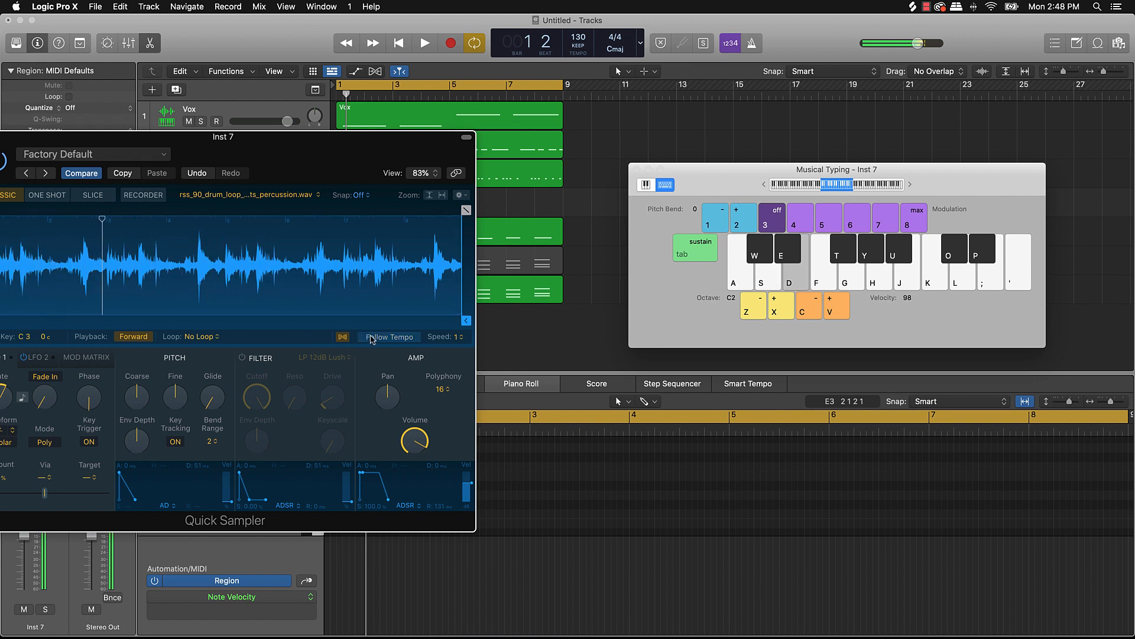
{"action": "key", "text": "space"}
{"action": "key", "text": "k"}
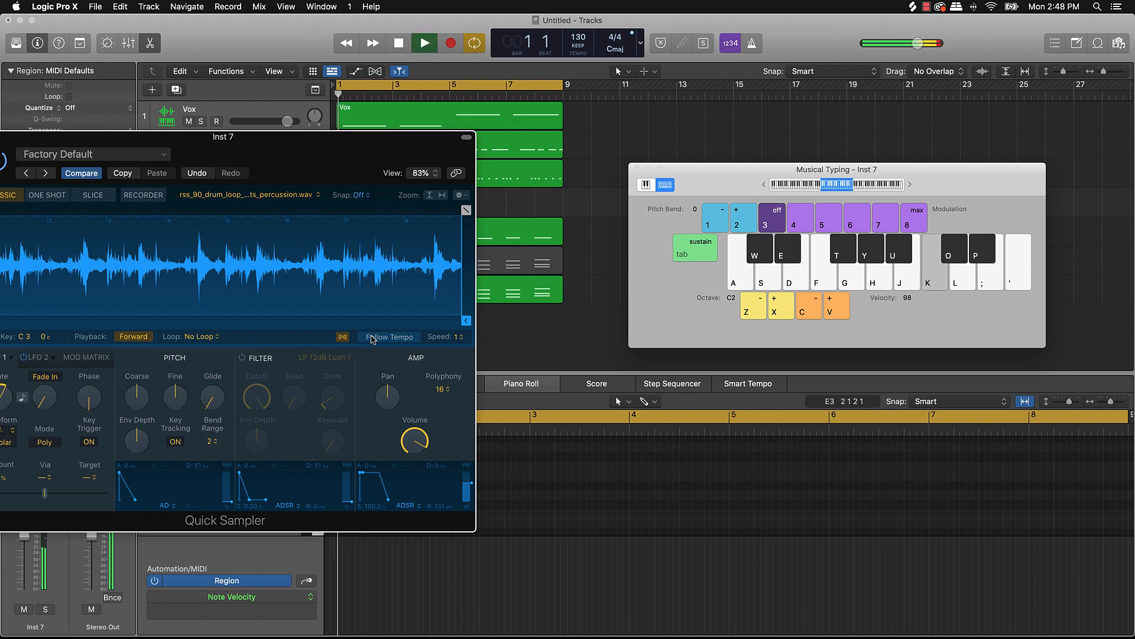
{"action": "key", "text": "k"}
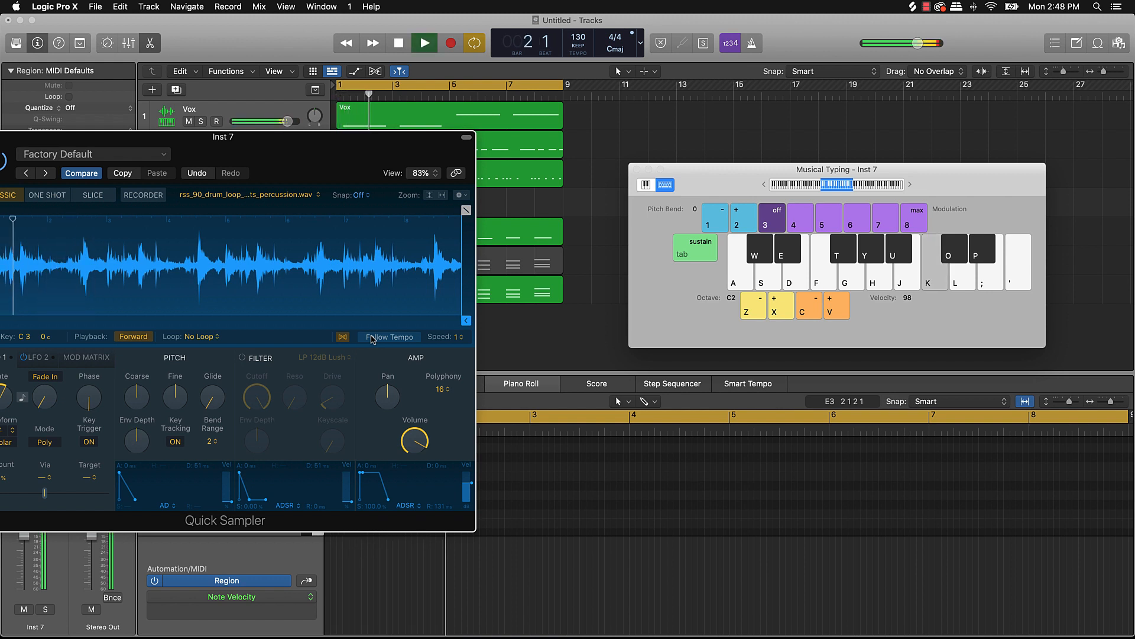
Turn on Follow Tempo for the percussion loop and retrigger it against the beat.
{"action": "left_click", "coordinate": [372, 337]}
{"action": "key", "text": "k"}
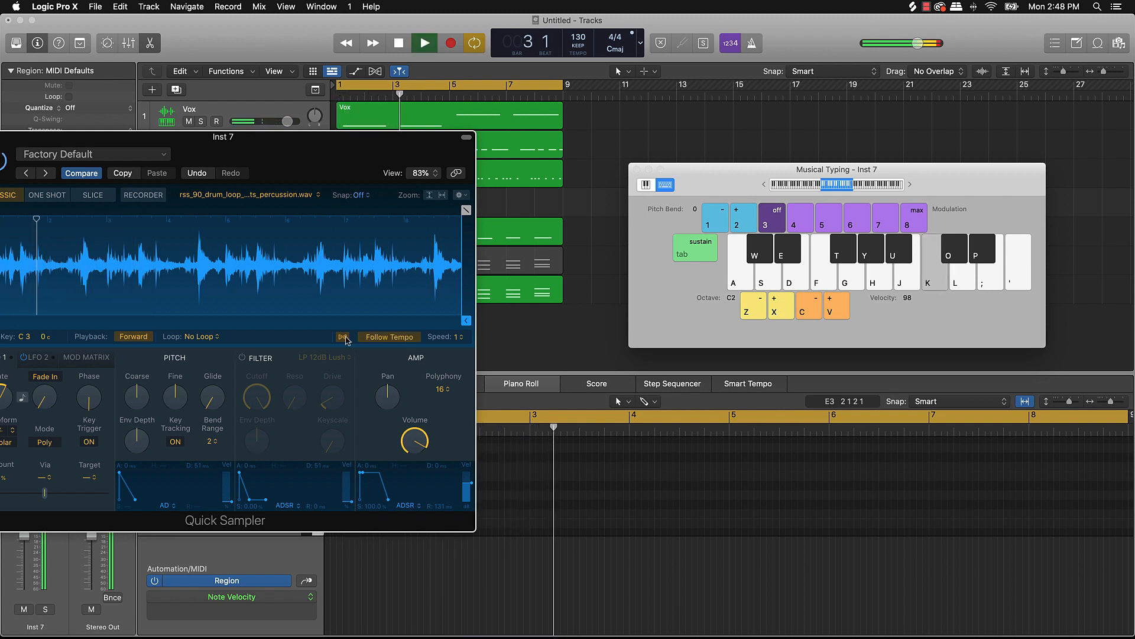
{"action": "key", "text": "k"}
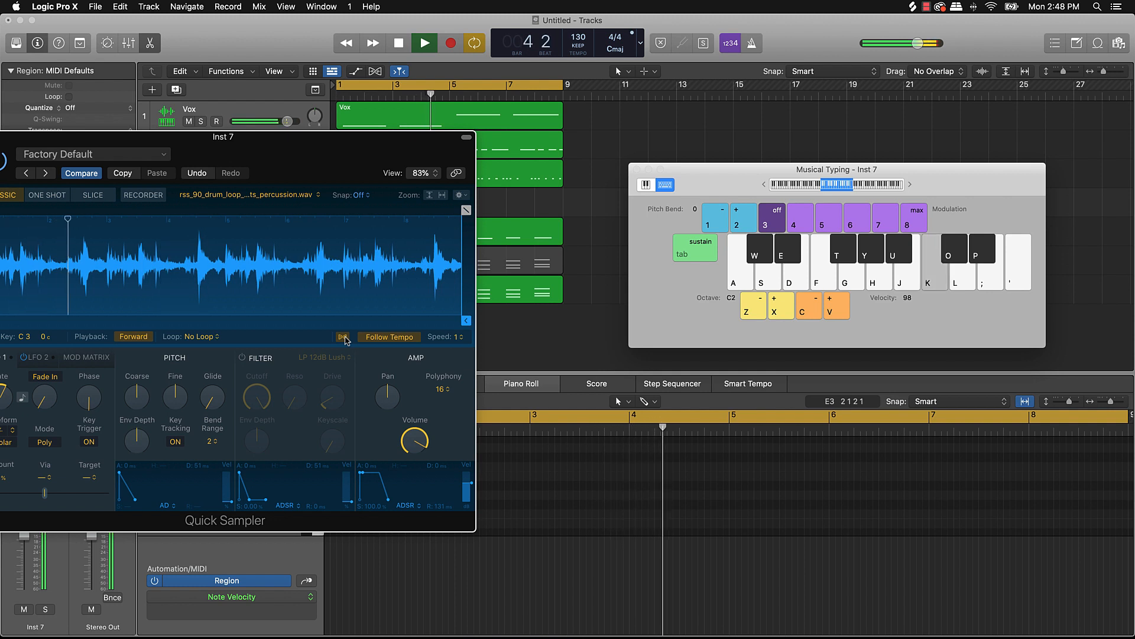
{"action": "key", "text": "k"}
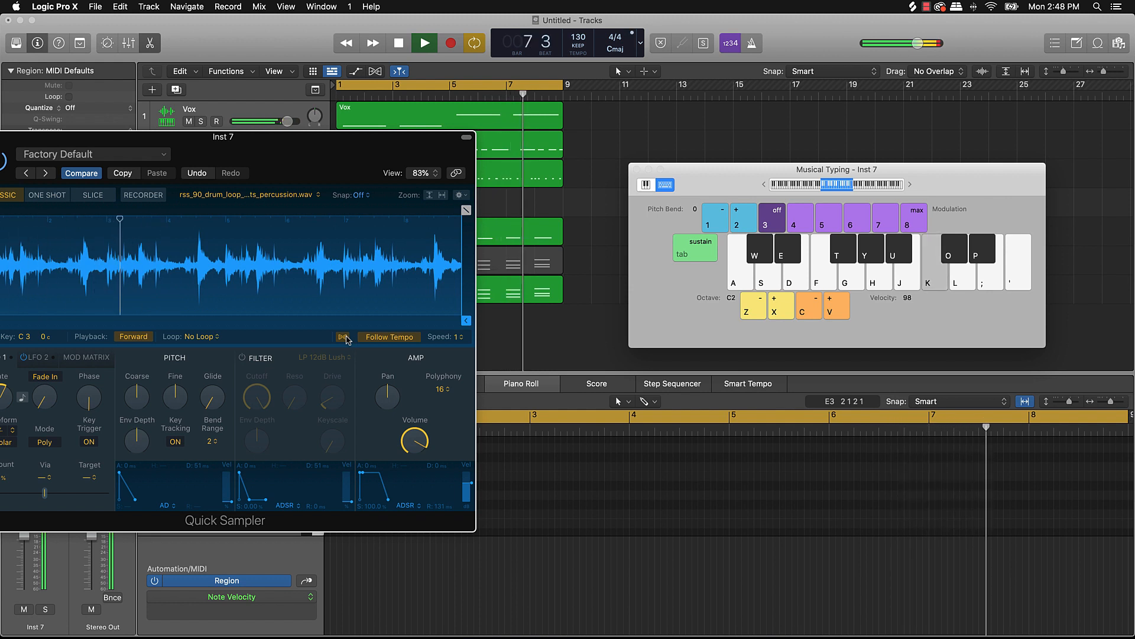
Turn Flex off and back on for the percussion loop while retriggering it against the beat.
{"action": "left_click", "coordinate": [344, 337]}
{"action": "key", "text": "k"}
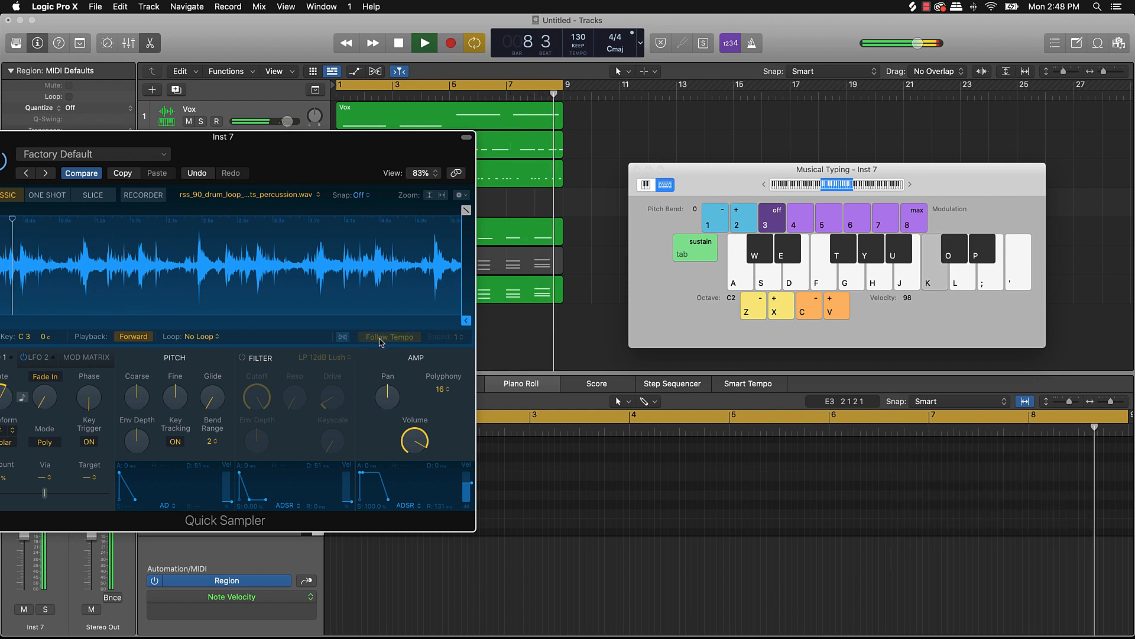
{"action": "key", "text": "k"}
{"action": "left_click", "coordinate": [342, 336]}
{"action": "key", "text": "k"}
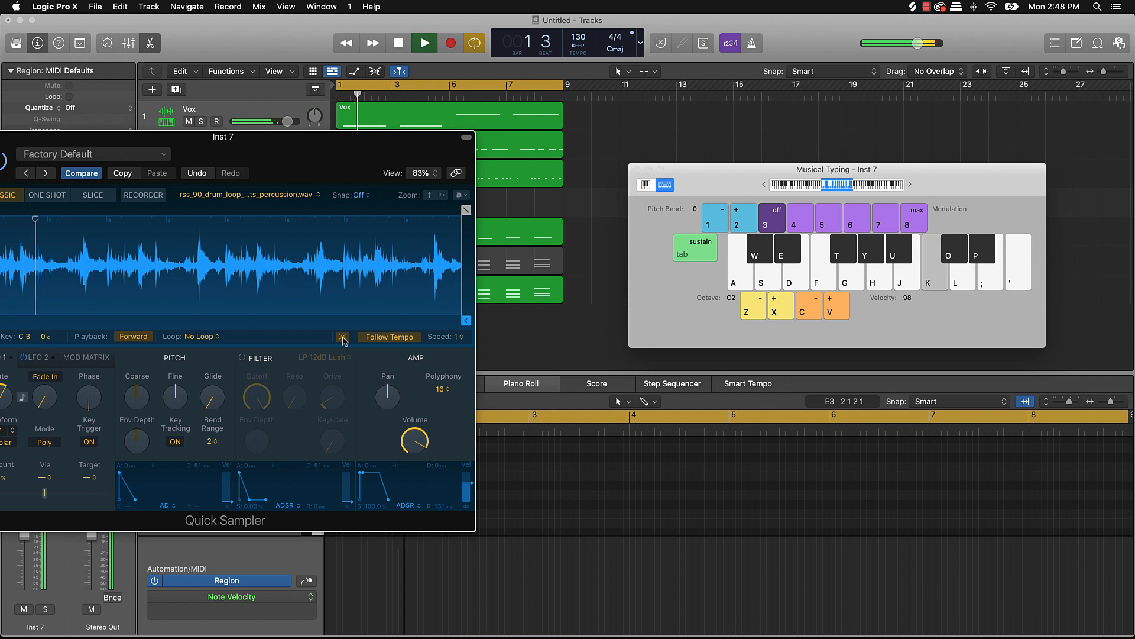
Lower the Musical Typing octave to C1, play the loop against the beat, and close Quick Sampler.
{"action": "key", "text": "z"}
{"action": "key", "text": "d"}
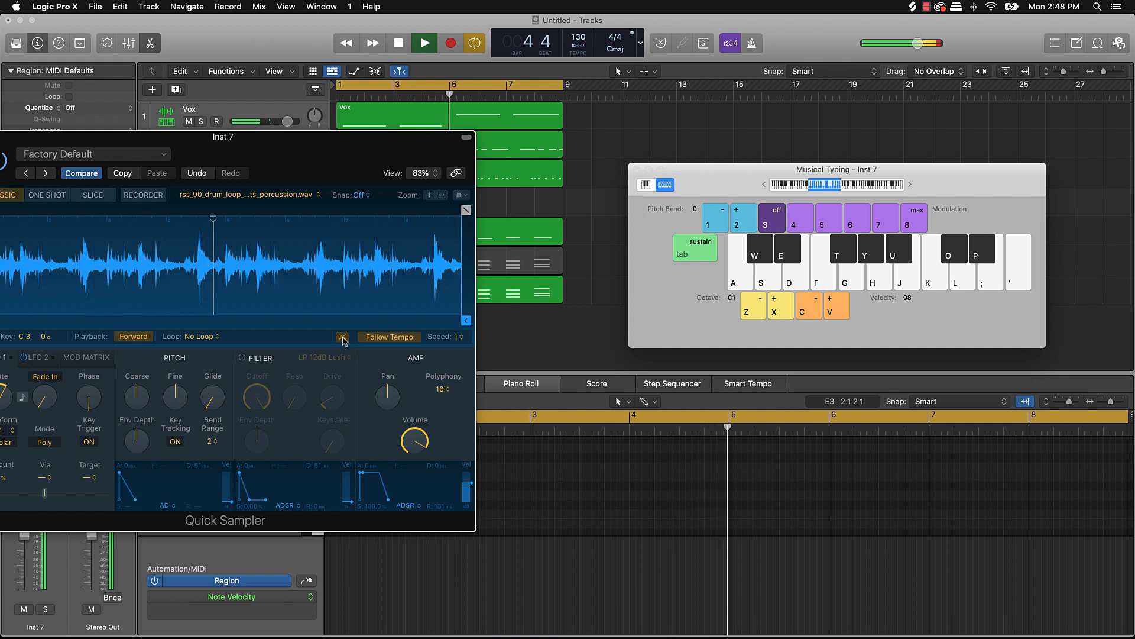
{"action": "key", "text": "d"}
{"action": "key", "text": "d"}
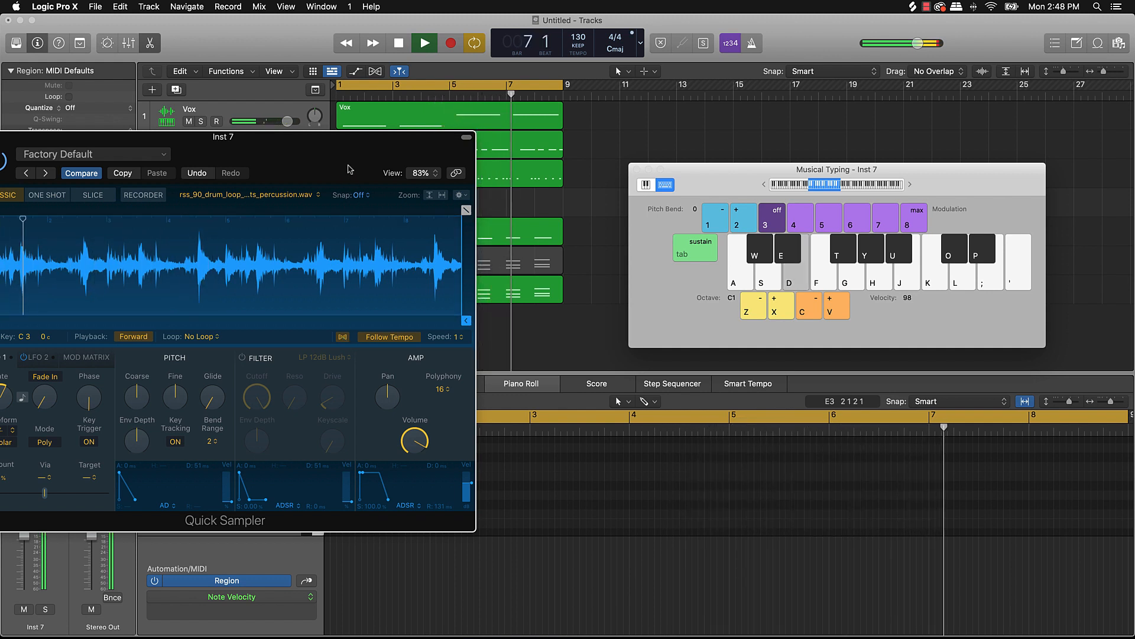
{"action": "key", "text": "space"}
{"action": "left_click_drag", "start_coordinate": [336, 169], "coordinate": [672, 256]}
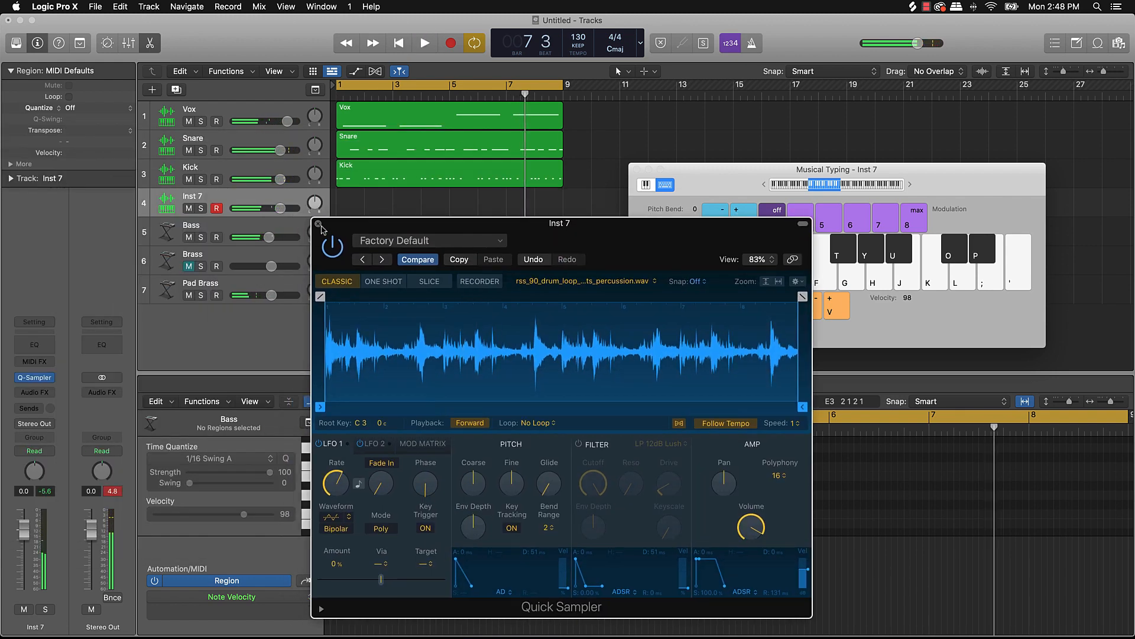
{"action": "left_click", "coordinate": [319, 225]}
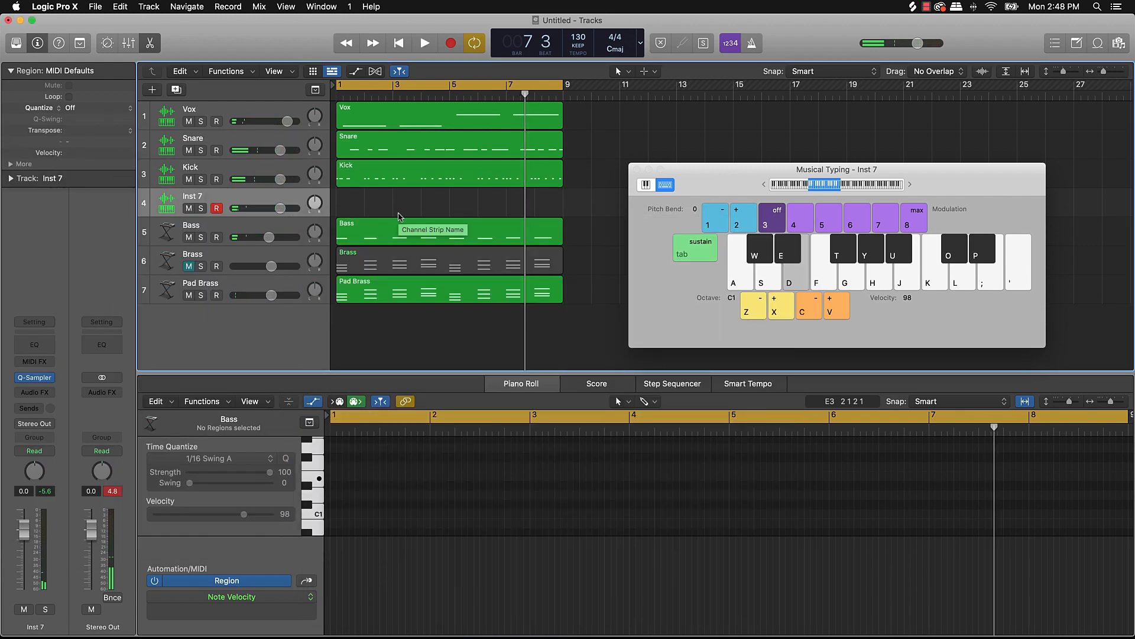
Record the percussion loop on the Inst 7 track, triggering the same note once per bar for eight bars.
{"action": "key", "text": "r"}
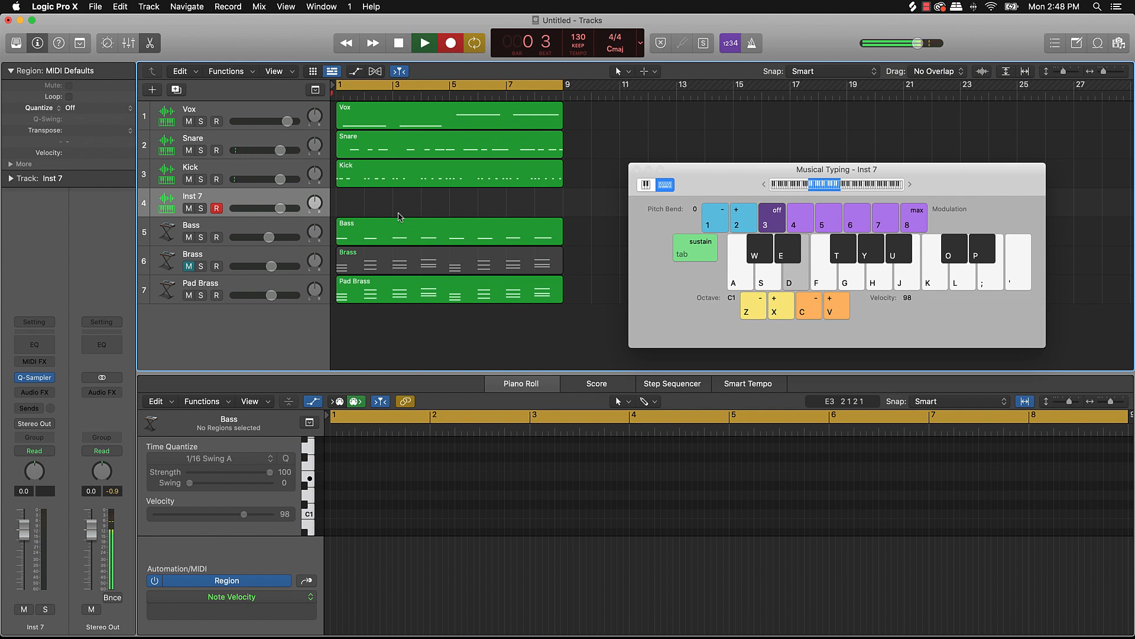
{"action": "key", "text": "d"}
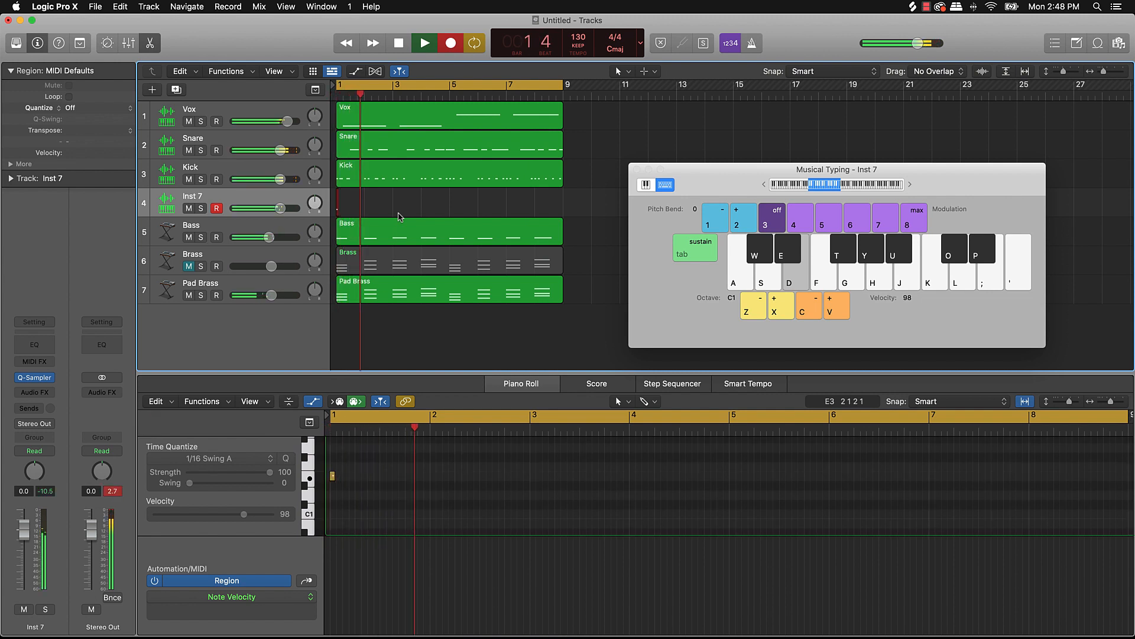
{"action": "key", "text": "d"}
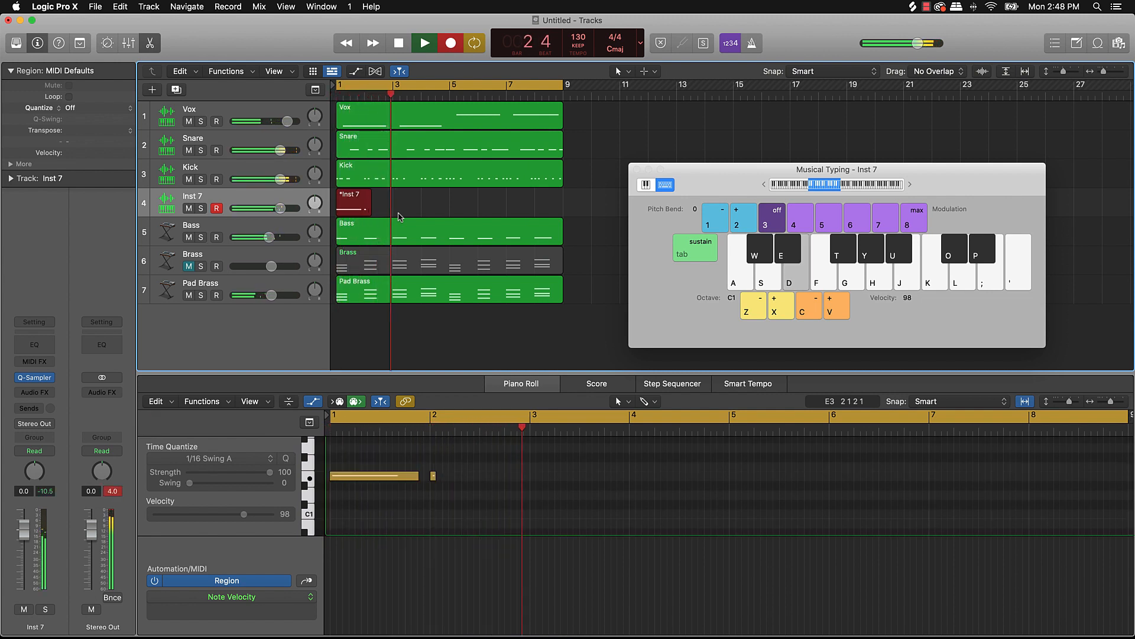
{"action": "key", "text": "d"}
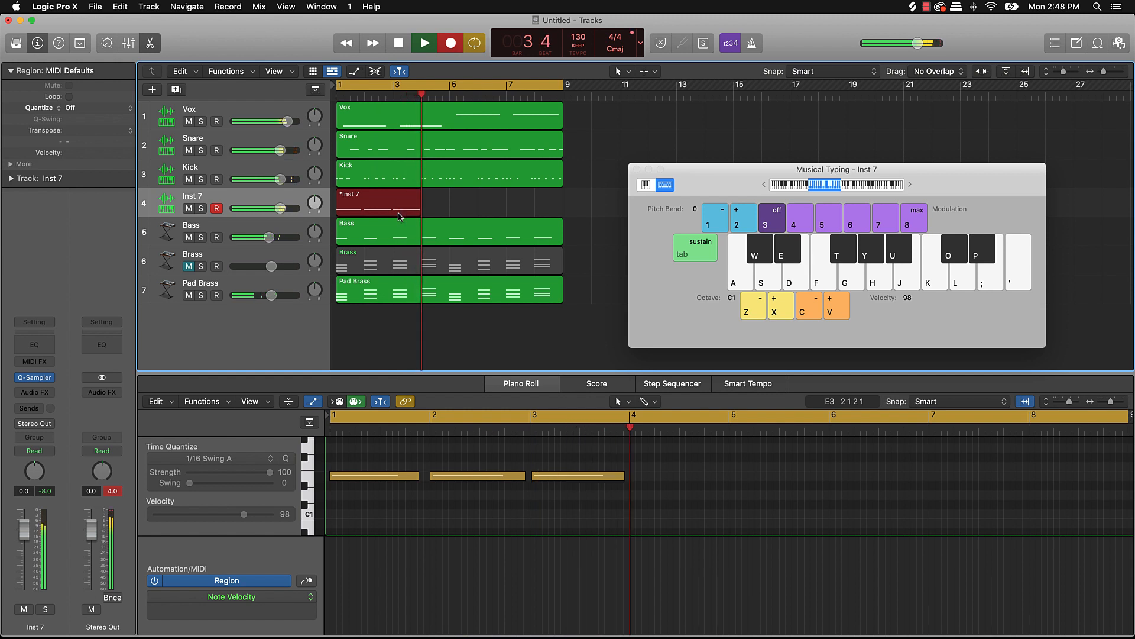
{"action": "key", "text": "d"}
{"action": "key", "text": "d"}
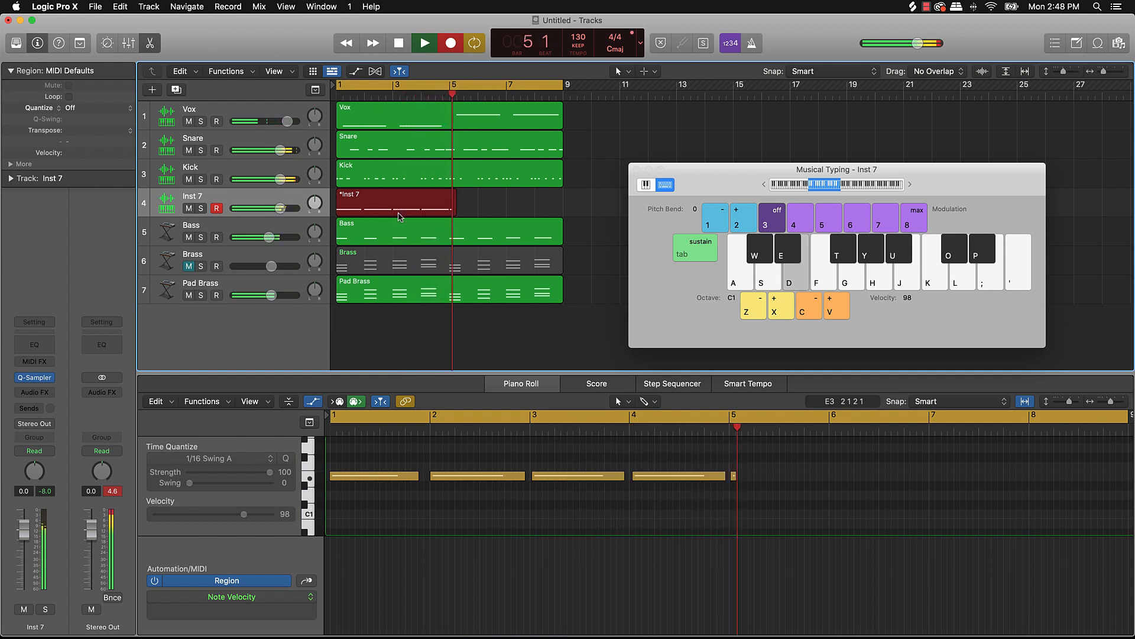
{"action": "key", "text": "d"}
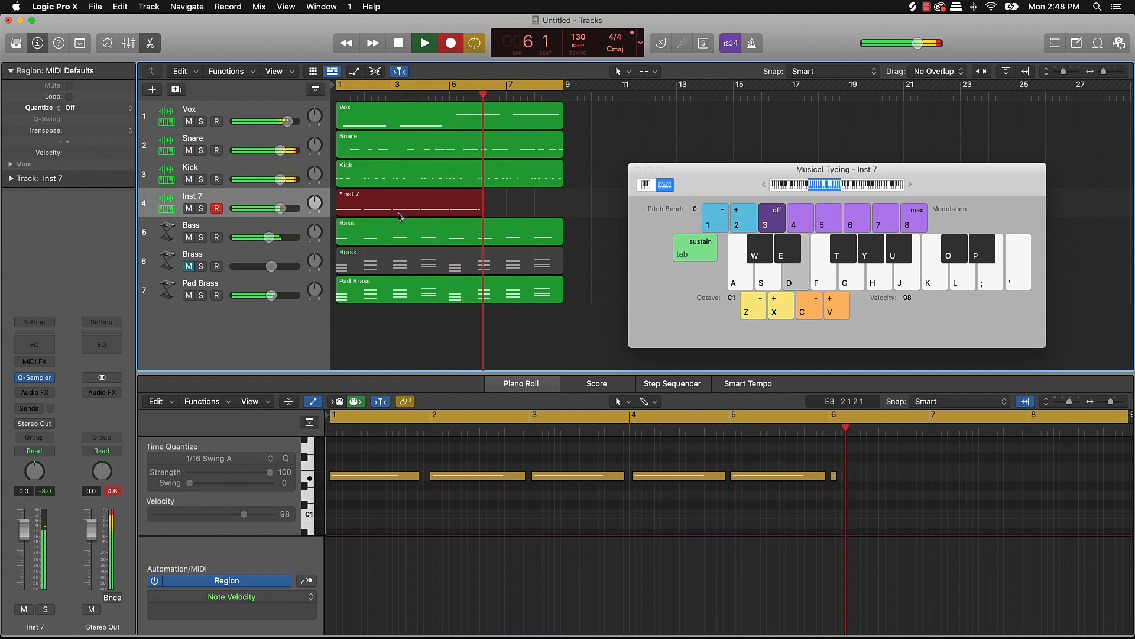
{"action": "key", "text": "d"}
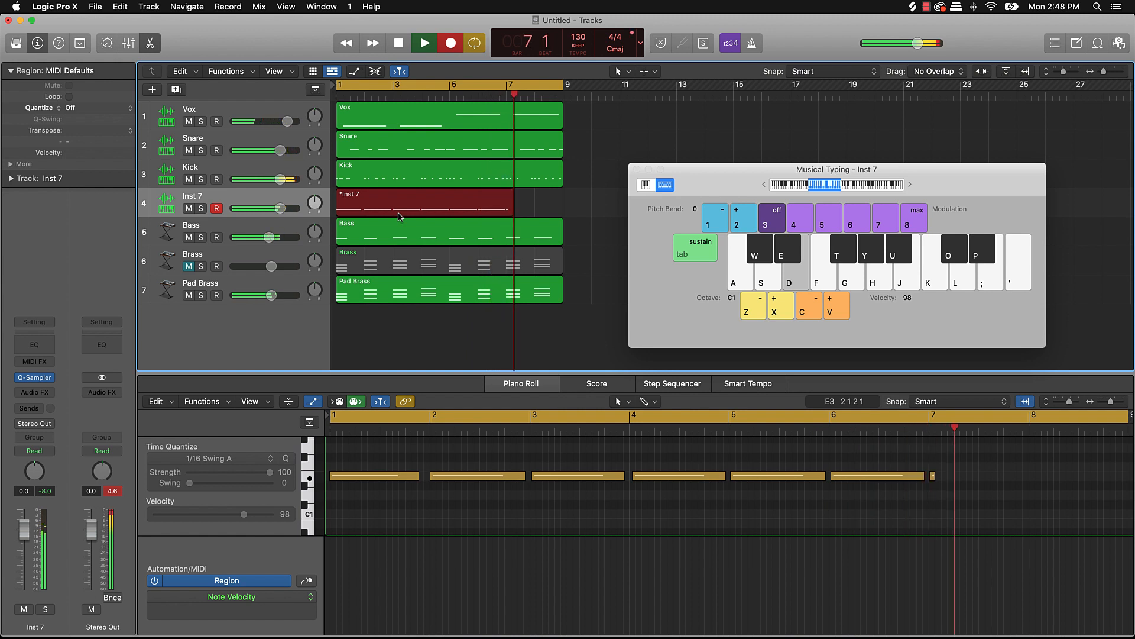
{"action": "key", "text": "d"}
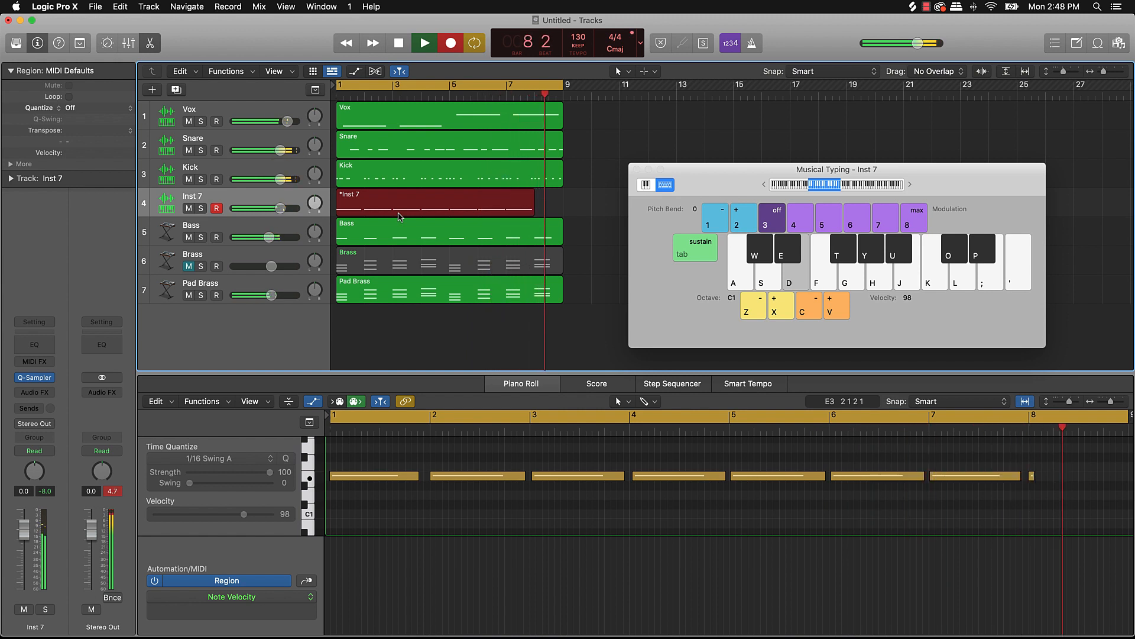
{"action": "key", "text": "space"}
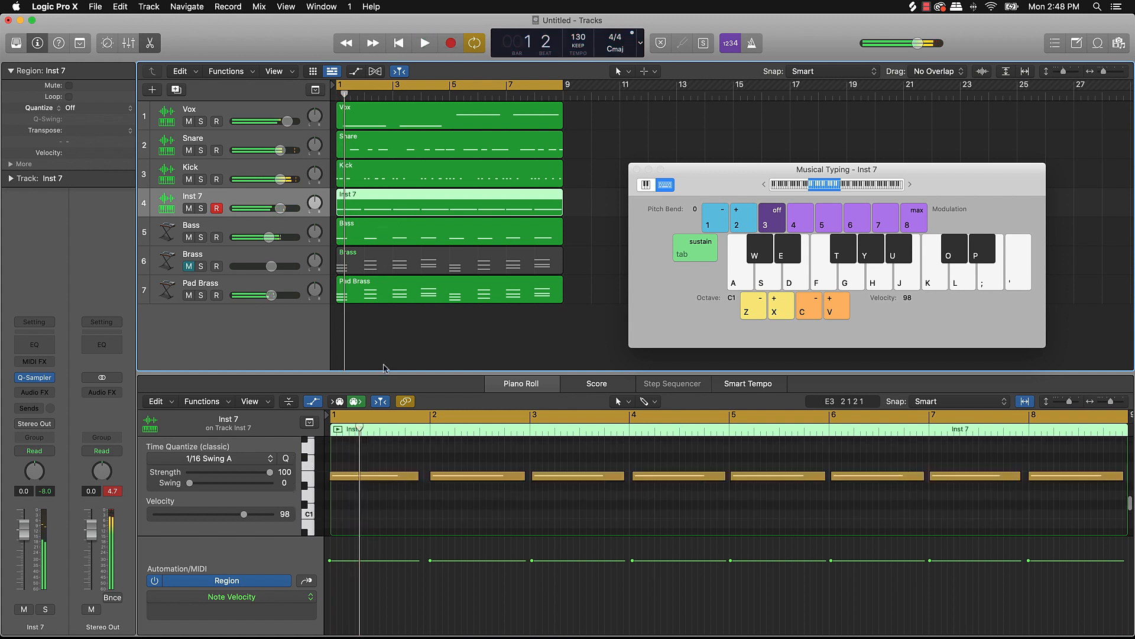
Quantize all the recorded Inst 7 notes to 1/16 Swing A and play the beat back.
{"action": "left_click", "coordinate": [466, 524]}
{"action": "key", "text": "super+a"}
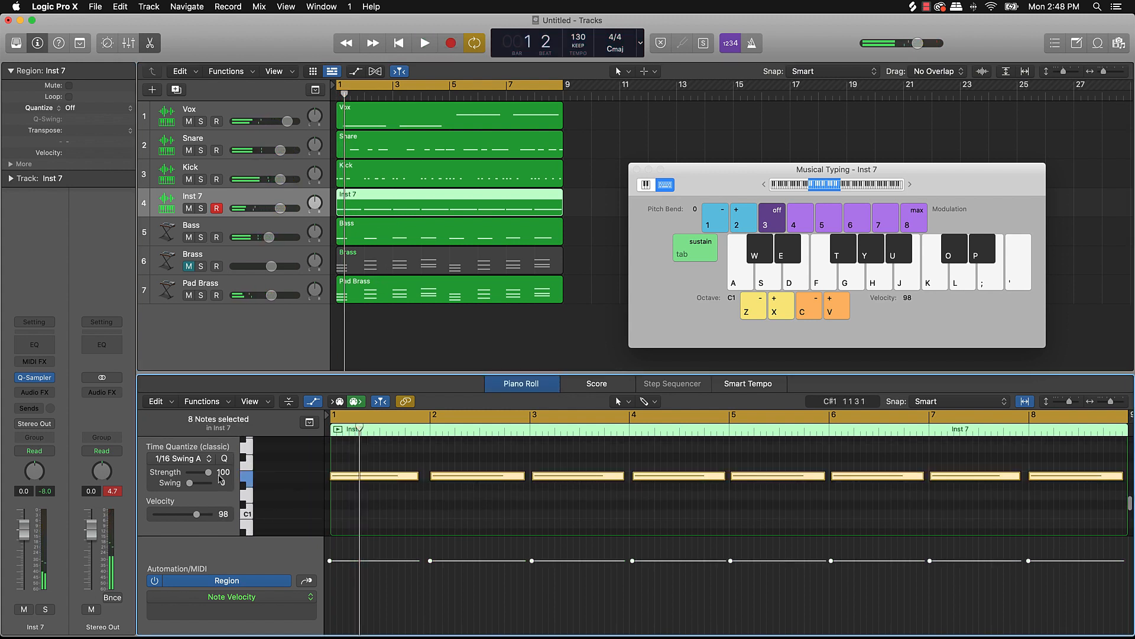
{"action": "key", "text": "space"}
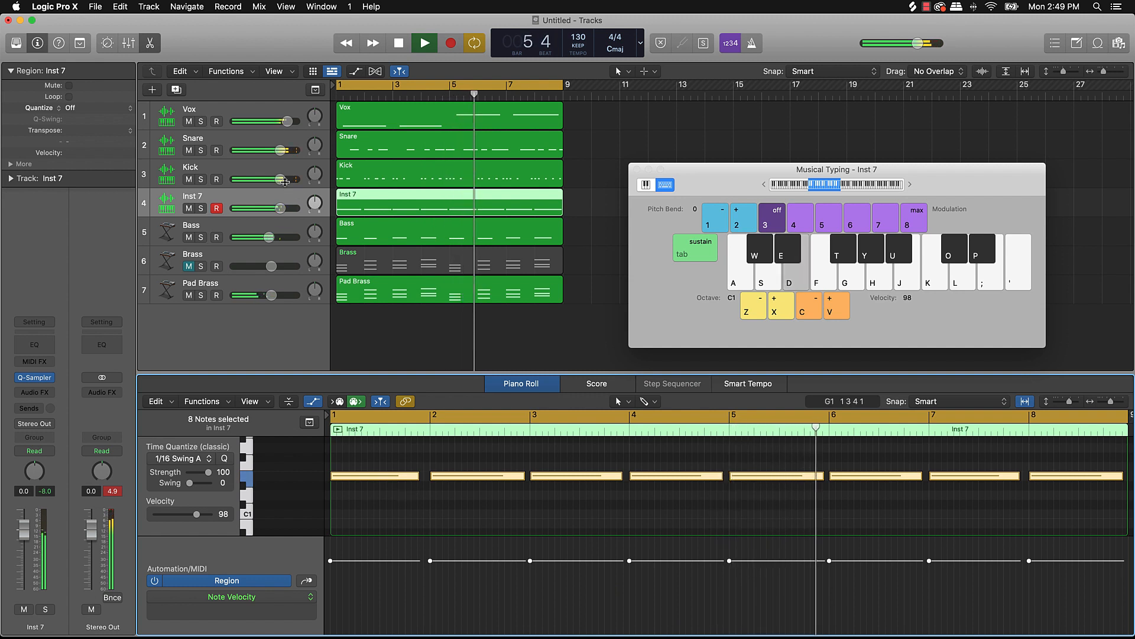
Lower the Inst 7 track's volume to -4.2 dB and rename the track Shake.
{"action": "left_click_drag", "start_coordinate": [281, 208], "coordinate": [269, 208]}
{"action": "double_click", "coordinate": [198, 196]}
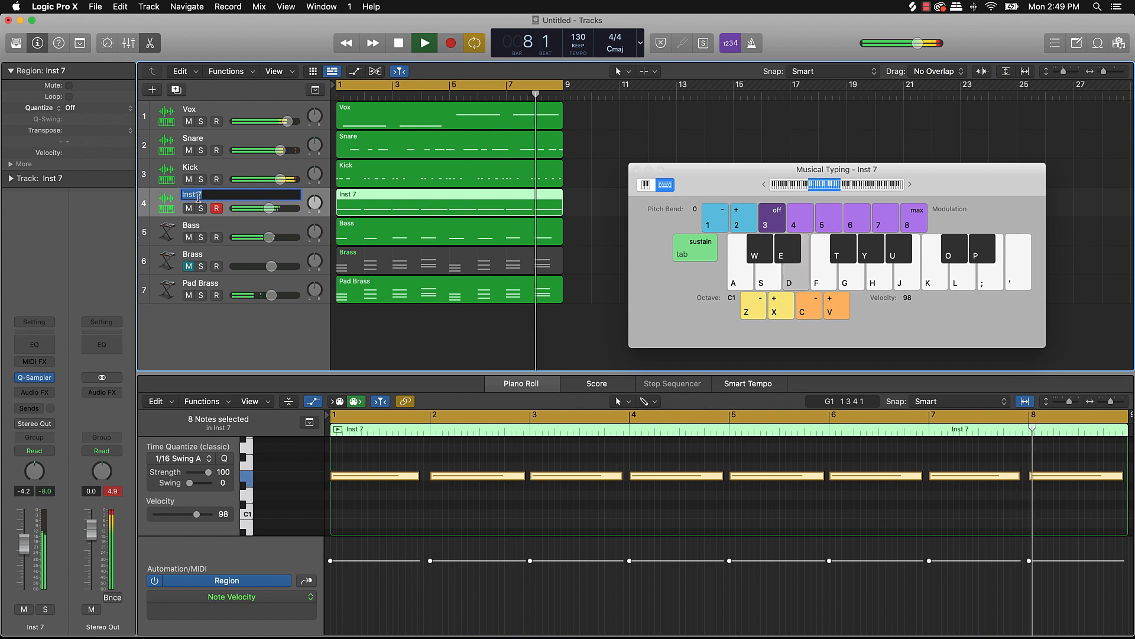
{"action": "type", "text": "Shake"}
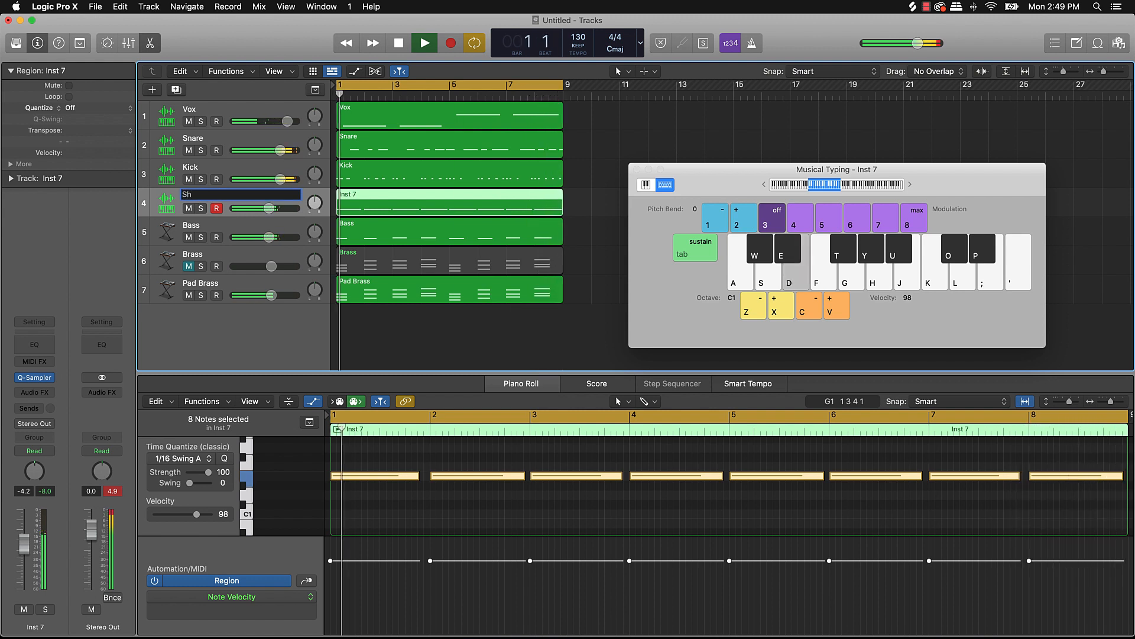
{"action": "key", "text": "Return"}
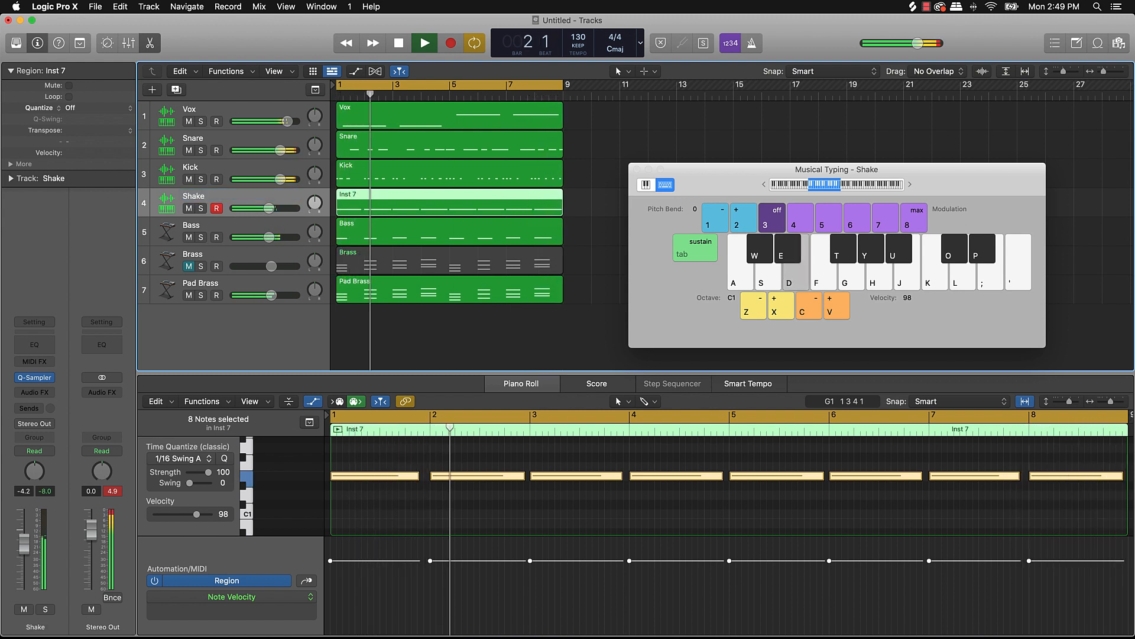
Unmute the Brass track and spread the two brass parts, panning Brass left and Pad Brass right to +13.
{"action": "left_click", "coordinate": [188, 267]}
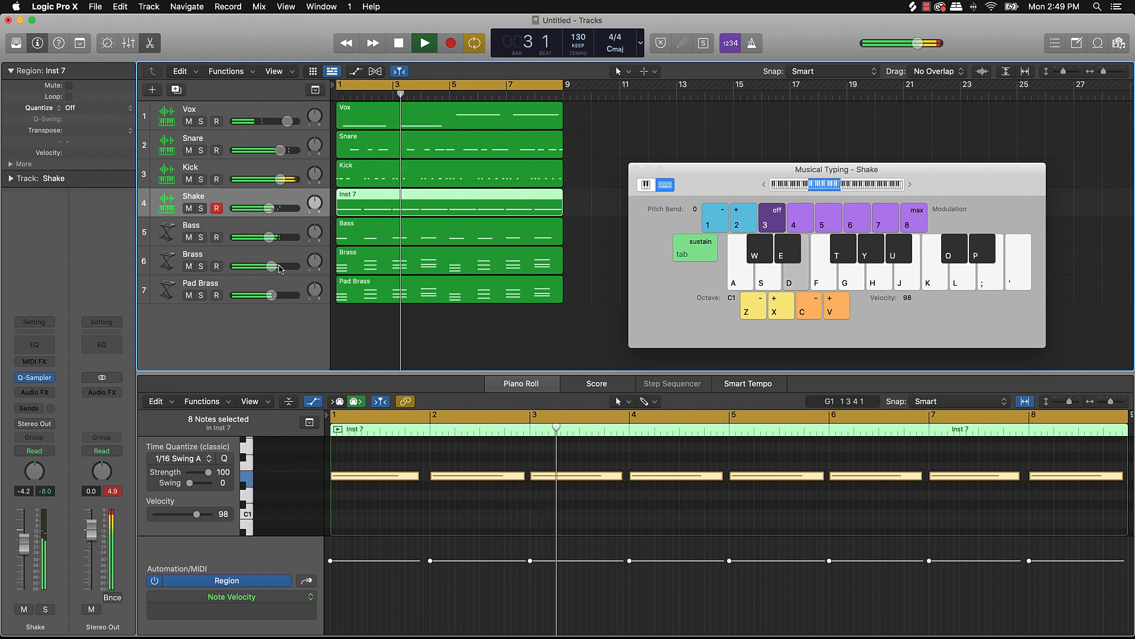
{"action": "left_click_drag", "start_coordinate": [315, 260], "coordinate": [303, 292]}
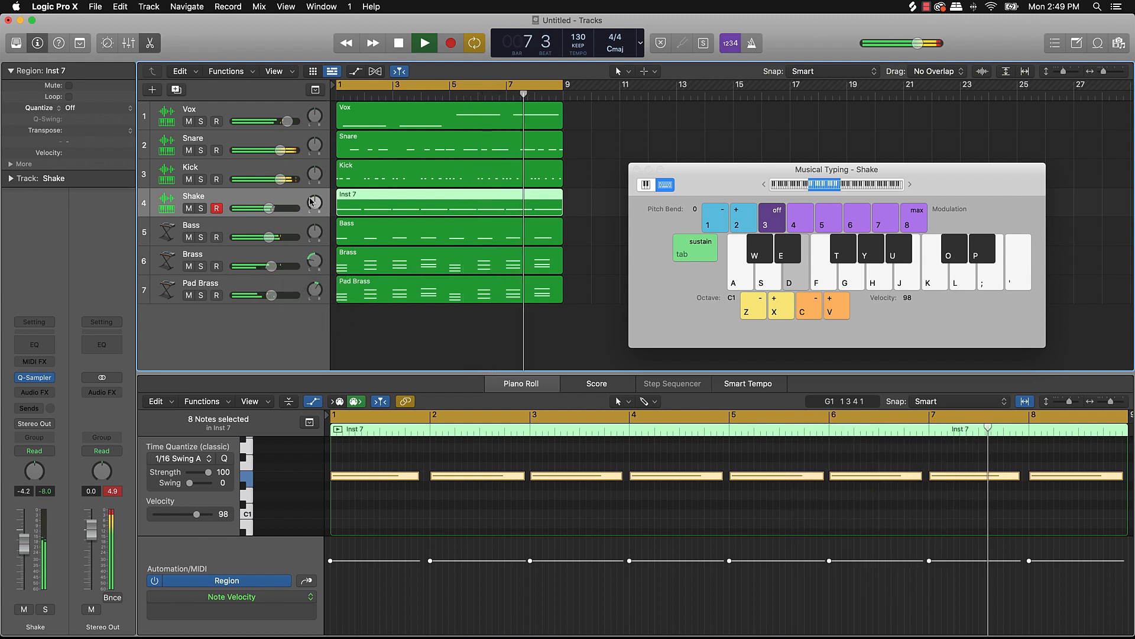
Pan the Shake track left to -18 while the beat plays.
{"action": "left_click_drag", "start_coordinate": [315, 202], "coordinate": [312, 226]}
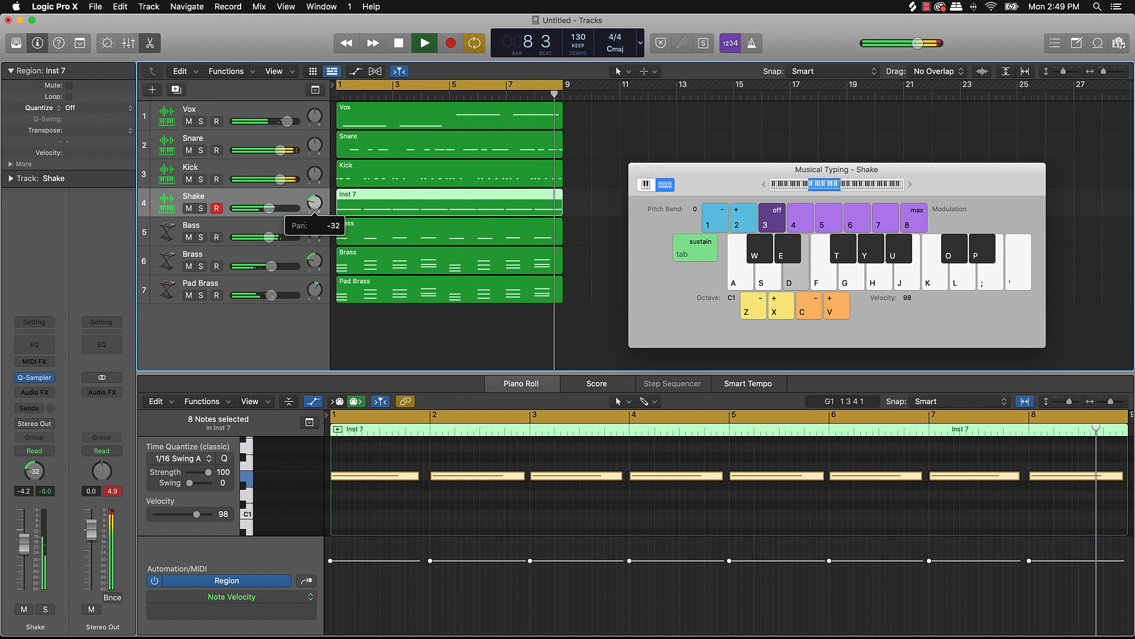
{"action": "mouse_move", "coordinate": [318, 120]}
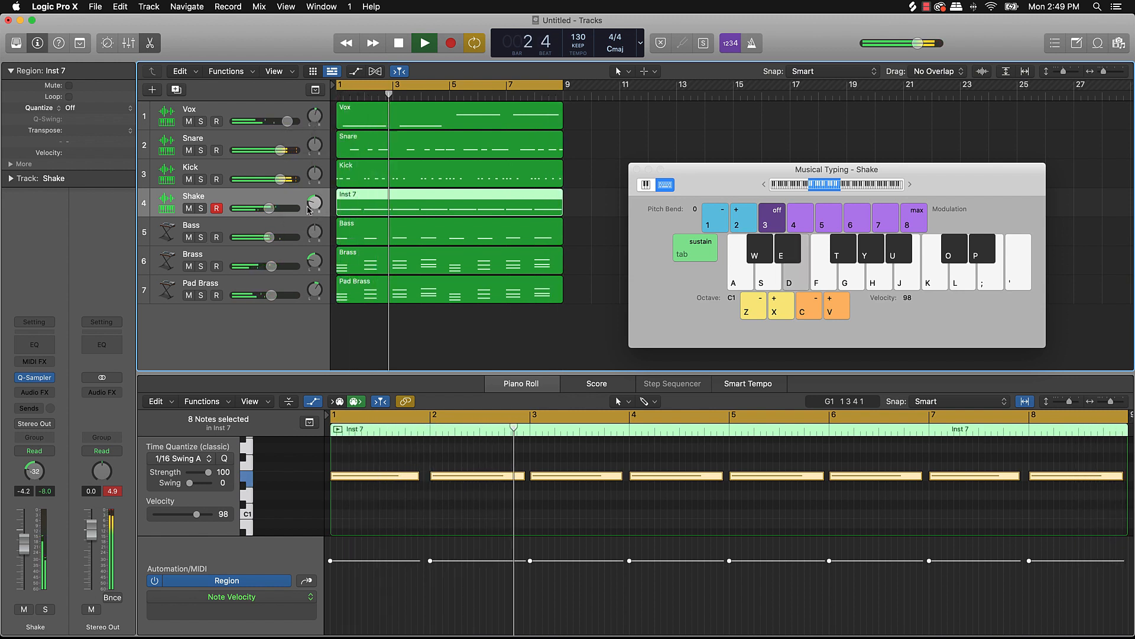
{"action": "left_click_drag", "start_coordinate": [316, 202], "coordinate": [316, 194]}
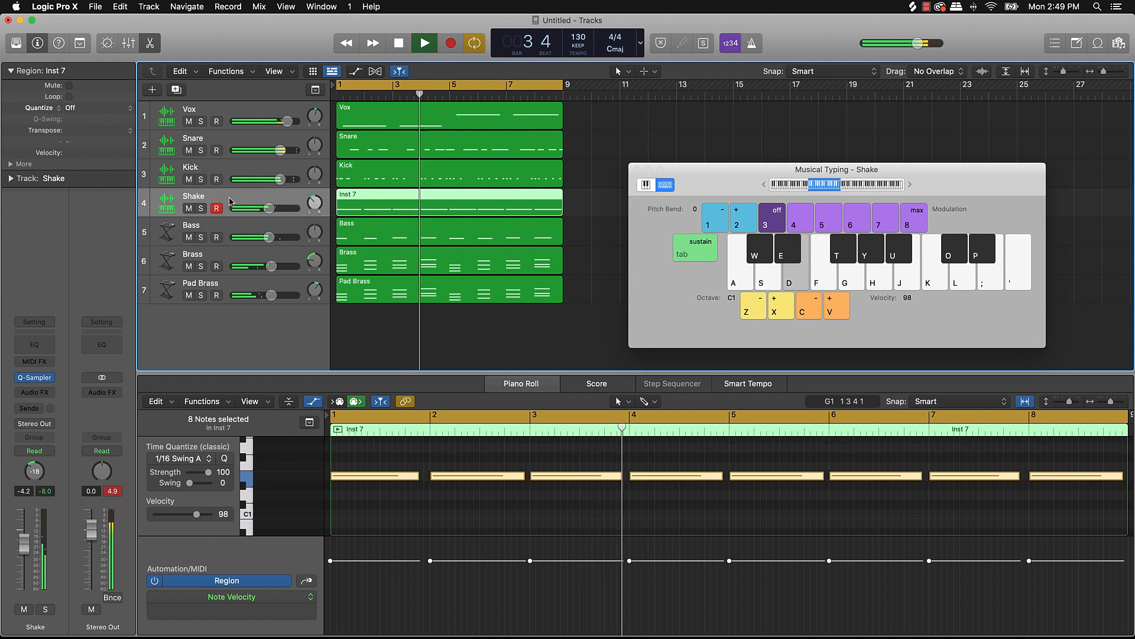
Name all regions after their tracks, stop playback, and close Musical Typing.
{"action": "key", "text": "super+a"}
{"action": "key", "text": "space"}
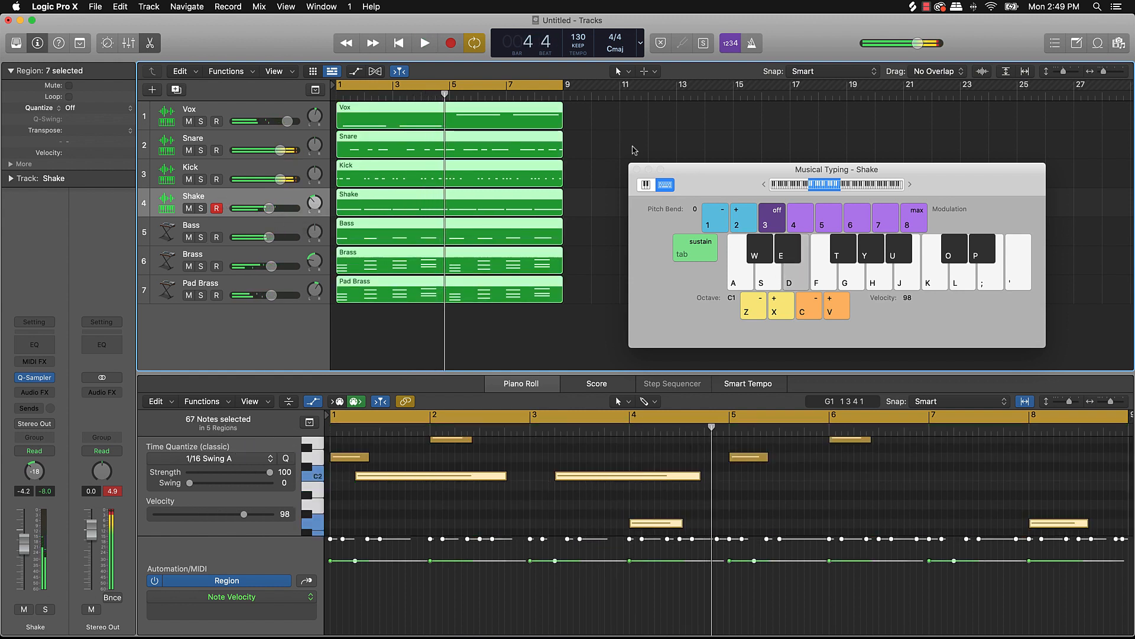
{"action": "left_click", "coordinate": [635, 151]}
{"action": "left_click", "coordinate": [638, 170]}
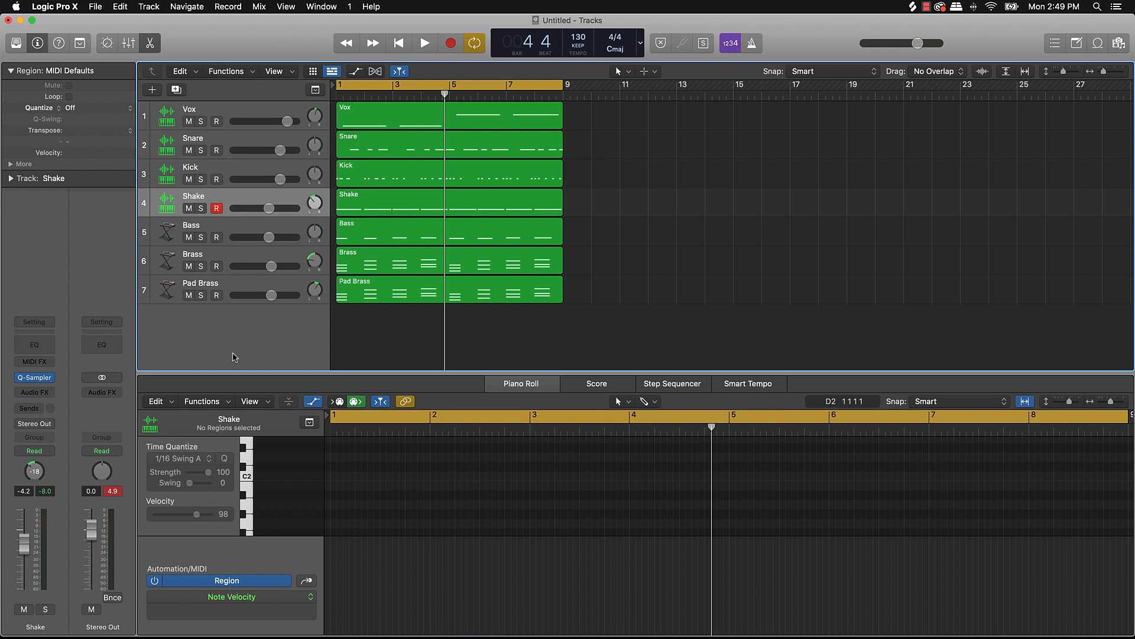
Create one software instrument track with stereo Alchemy below Pad Brass.
{"action": "left_click", "coordinate": [154, 290]}
{"action": "left_click", "coordinate": [154, 91]}
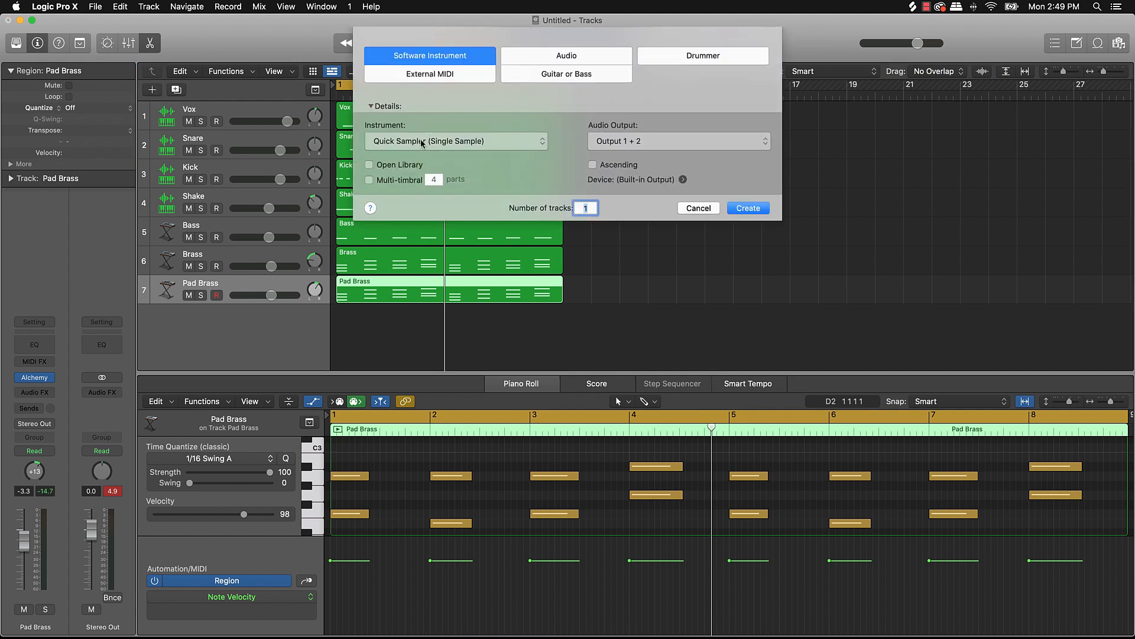
{"action": "left_click", "coordinate": [422, 143]}
{"action": "mouse_move", "coordinate": [428, 189]}
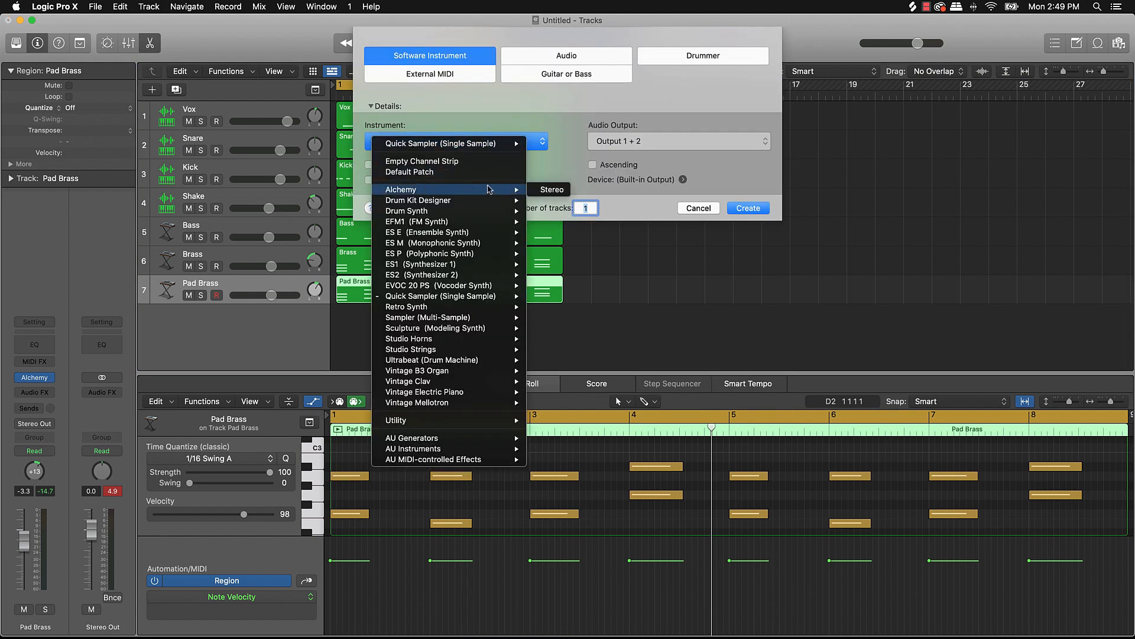
{"action": "left_click", "coordinate": [554, 190]}
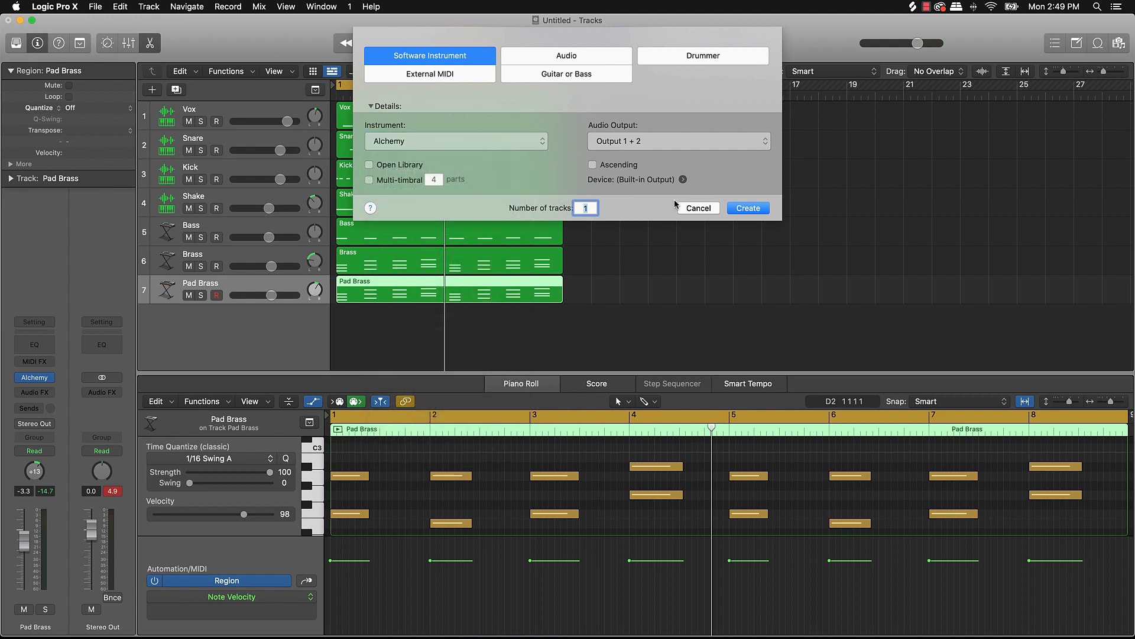
{"action": "left_click", "coordinate": [767, 212]}
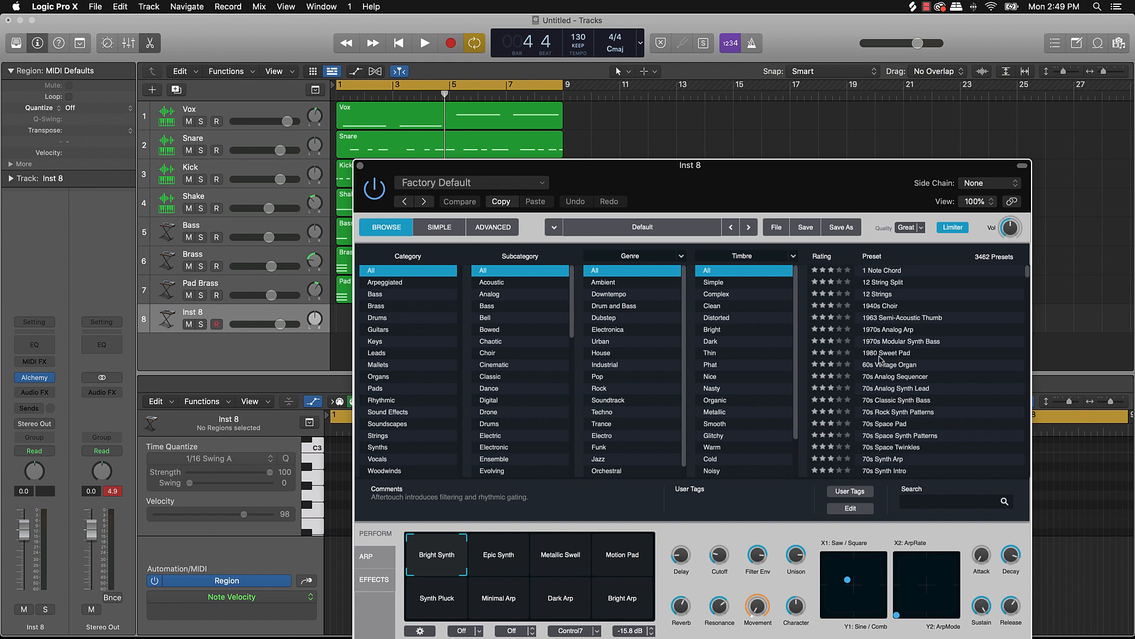
Filter the Alchemy presets to the Glitchy timbre and audition Air Choir Sweep with Musical Typing.
{"action": "left_click_drag", "start_coordinate": [715, 172], "coordinate": [523, 145]}
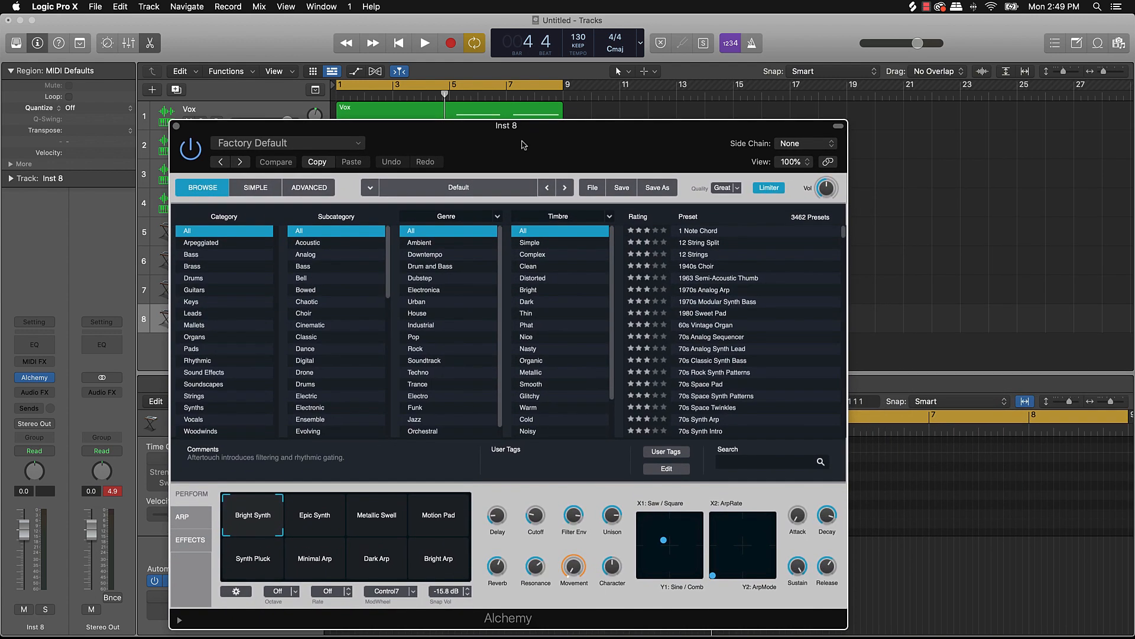
{"action": "left_click", "coordinate": [551, 396]}
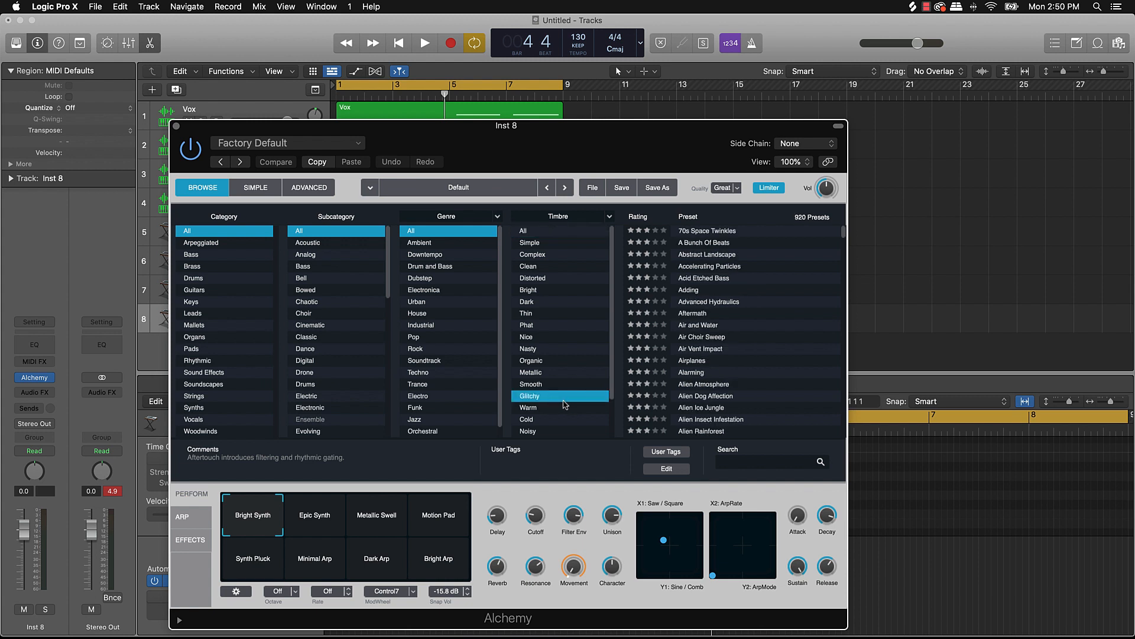
{"action": "left_click", "coordinate": [735, 338]}
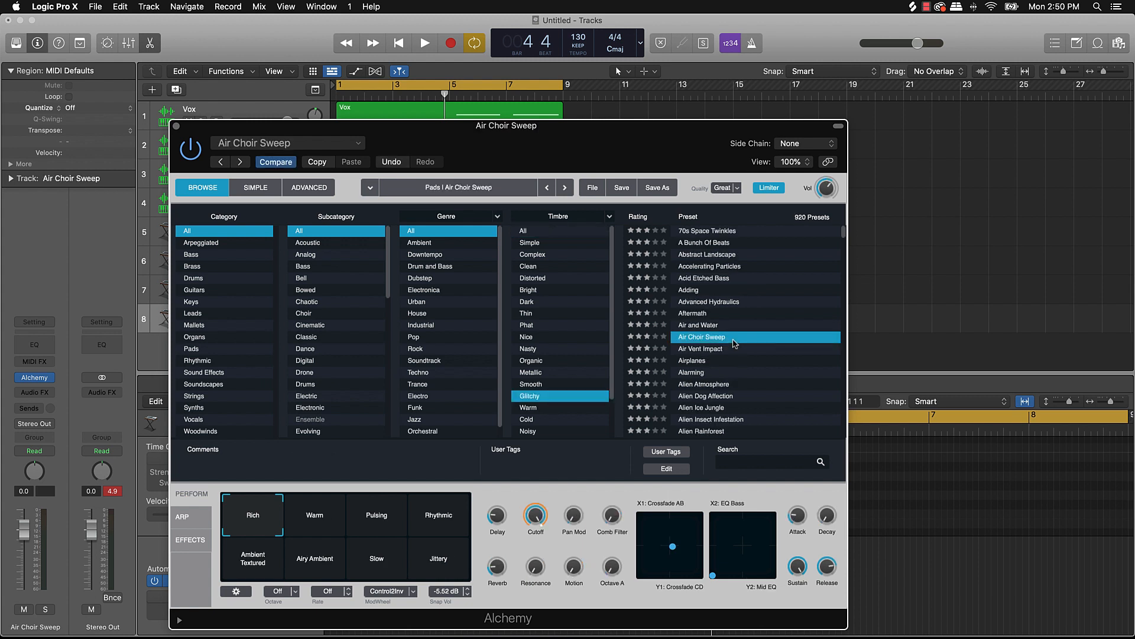
{"action": "key", "text": "super+k"}
{"action": "key", "text": "k"}
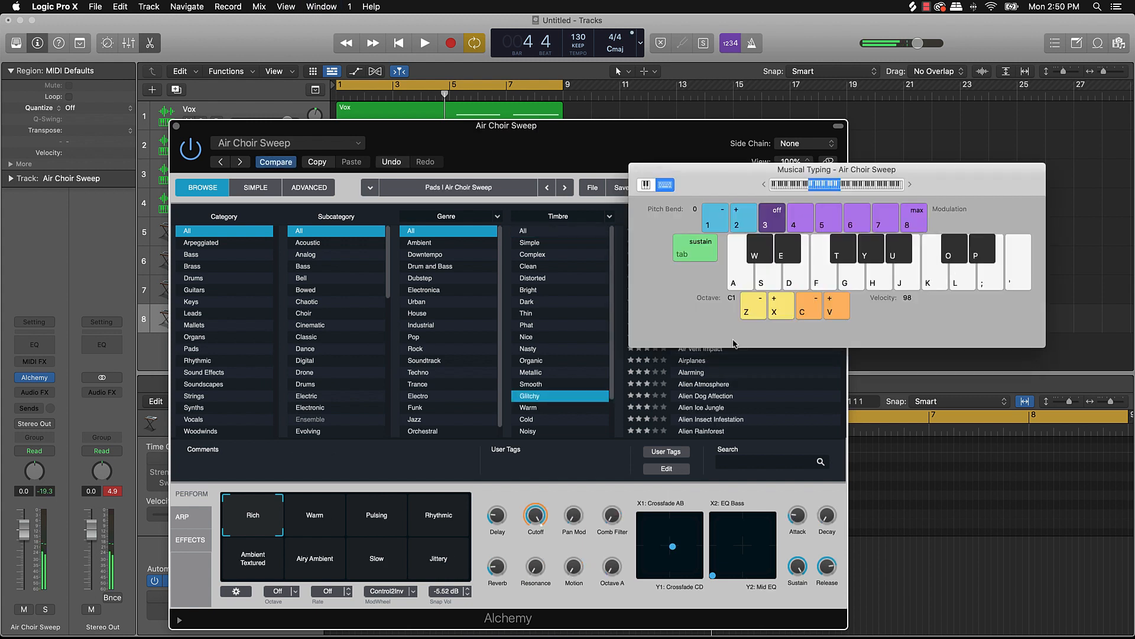
Audition the Alien Atmosphere and Alien Dog Affection presets in Alchemy.
{"action": "left_click", "coordinate": [713, 385]}
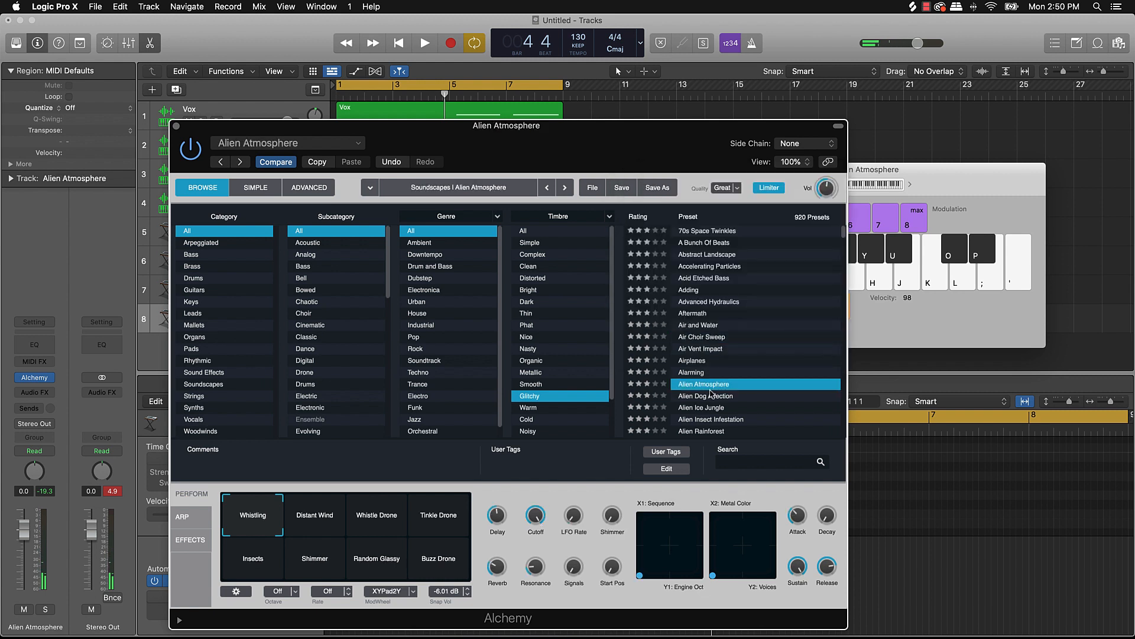
{"action": "key", "text": "k"}
{"action": "left_click", "coordinate": [712, 395]}
{"action": "key", "text": "k"}
{"action": "key", "text": "k"}
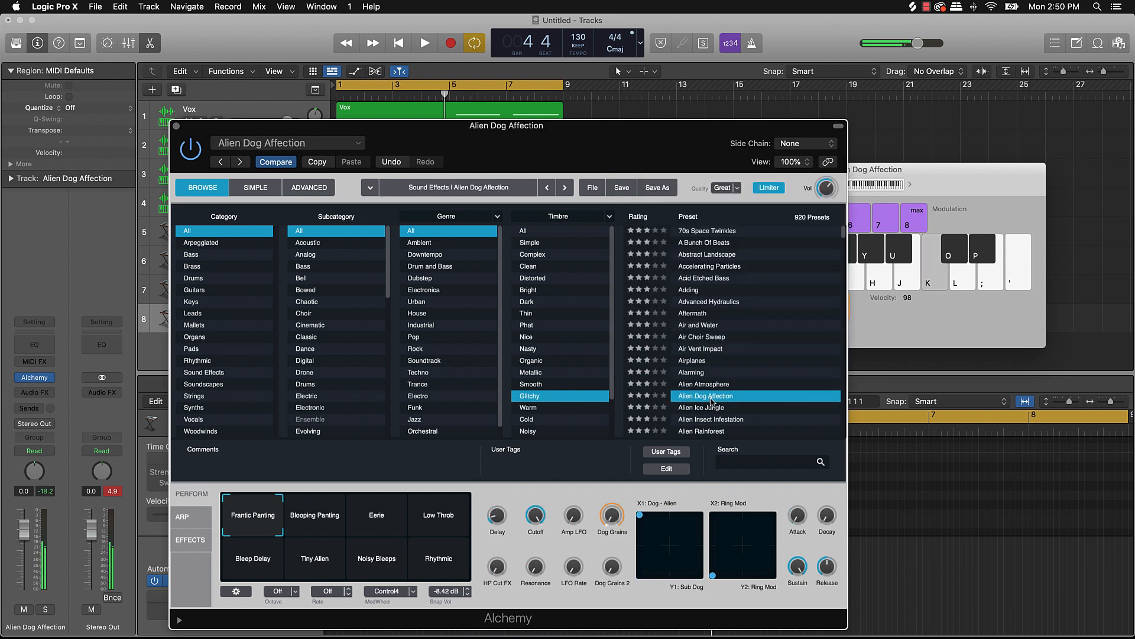
Audition the Alien Ice Jungle and Alien Rainforest presets in Alchemy.
{"action": "scroll", "coordinate": [712, 400], "scroll_direction": "down", "scroll_amount": 2}
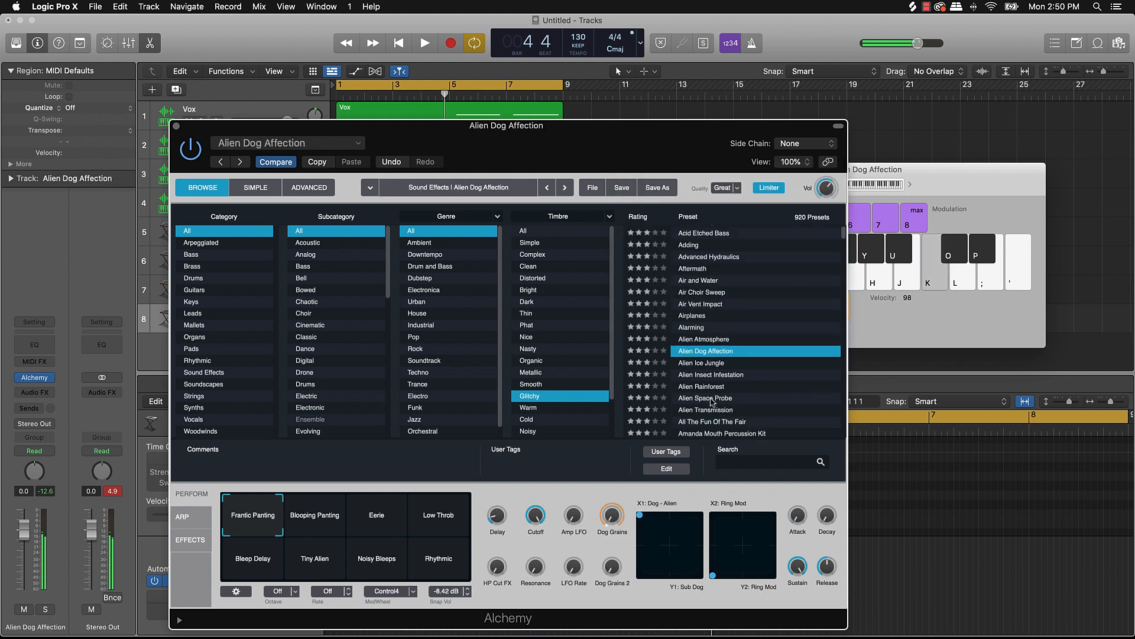
{"action": "left_click", "coordinate": [720, 363]}
{"action": "key", "text": "k"}
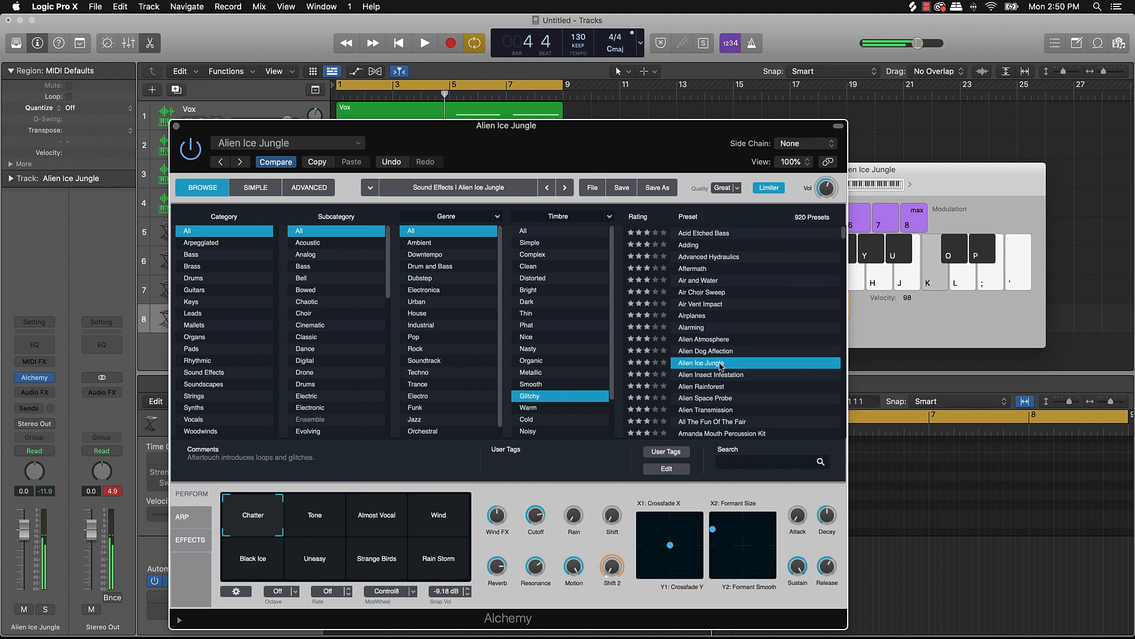
{"action": "left_click", "coordinate": [712, 386]}
{"action": "key", "text": "k"}
Look further through the Glitchy presets and audition the Console preset.
{"action": "scroll", "coordinate": [714, 390], "scroll_direction": "down", "scroll_amount": 15}
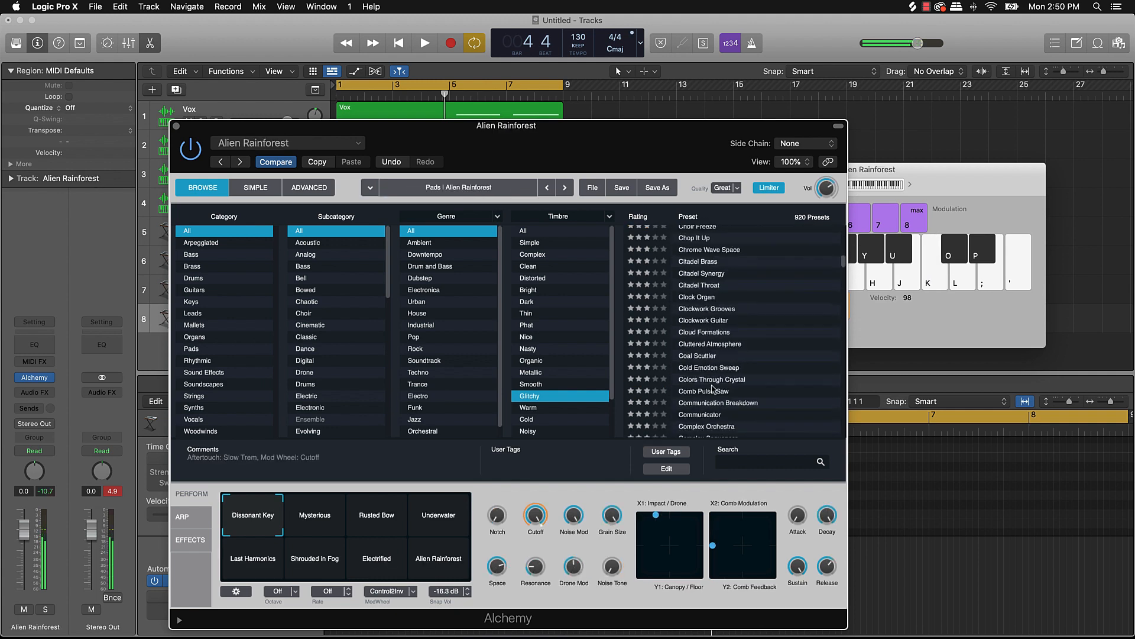
{"action": "scroll", "coordinate": [714, 388], "scroll_direction": "down", "scroll_amount": 3}
{"action": "left_click", "coordinate": [714, 388]}
{"action": "key", "text": "k"}
{"action": "scroll", "coordinate": [713, 387], "scroll_direction": "up", "scroll_amount": 15}
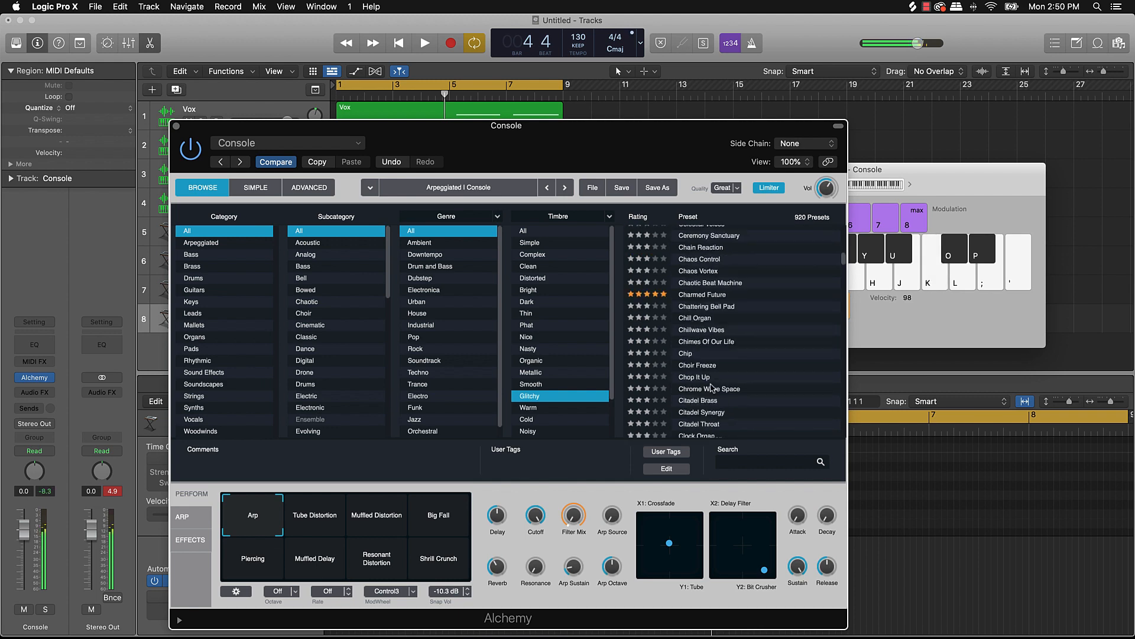
Audition the Charmed Future and Corroded Mechanism presets in Alchemy with Musical Typing.
{"action": "scroll", "coordinate": [713, 387], "scroll_direction": "down", "scroll_amount": 1}
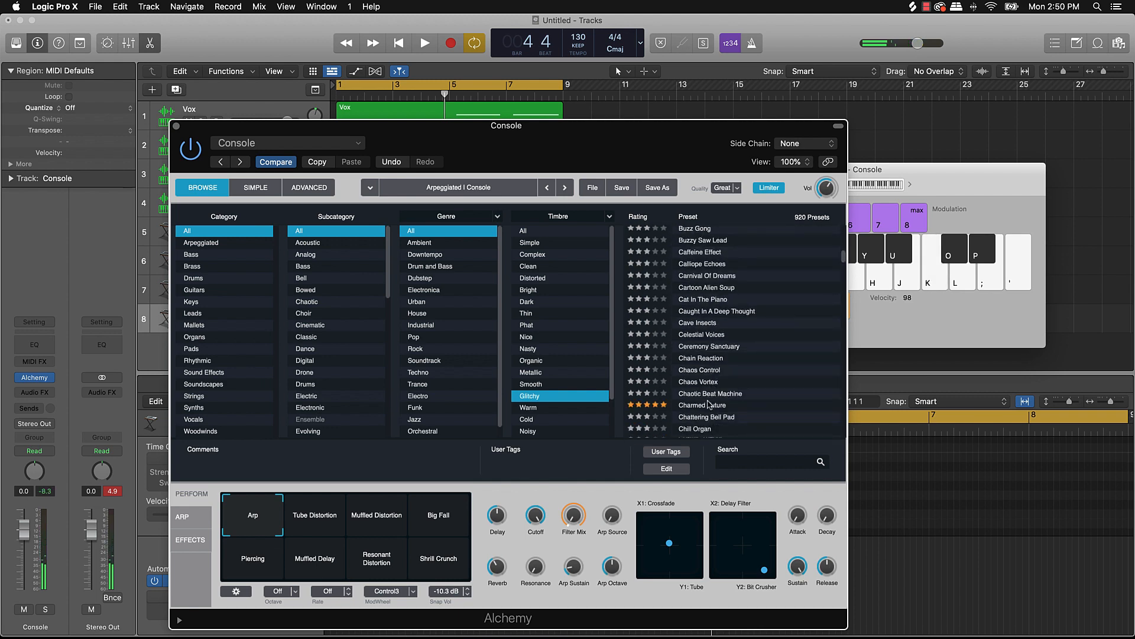
{"action": "left_click", "coordinate": [709, 404]}
{"action": "key", "text": "k"}
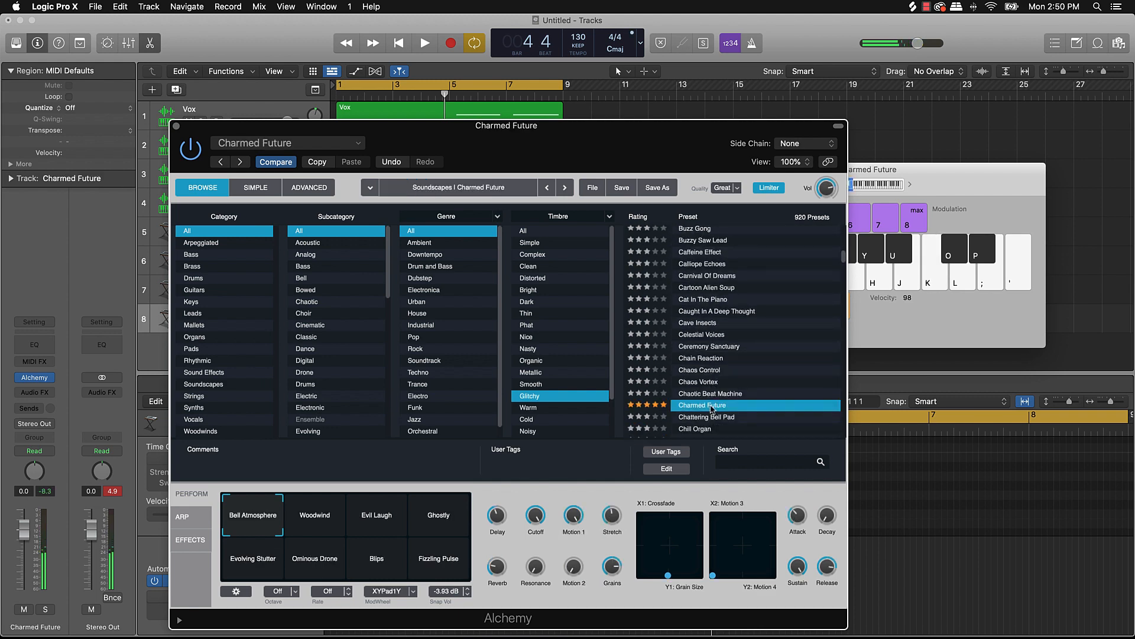
{"action": "key", "text": "k"}
{"action": "key", "text": "k"}
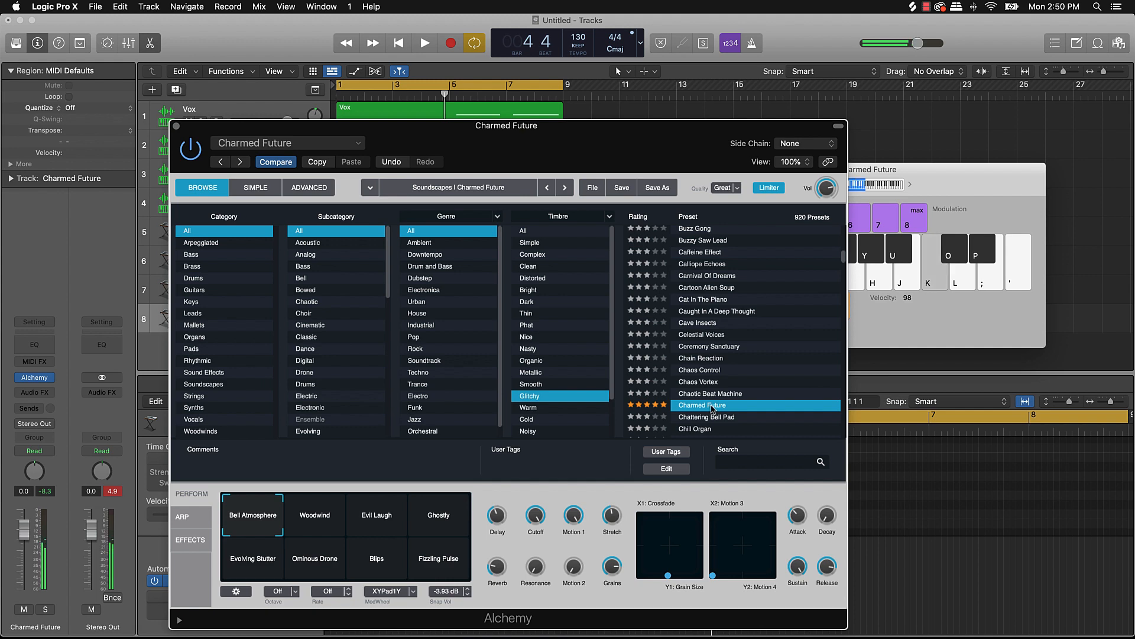
{"action": "scroll", "coordinate": [712, 408], "scroll_direction": "down", "scroll_amount": 5}
{"action": "left_click", "coordinate": [713, 407]}
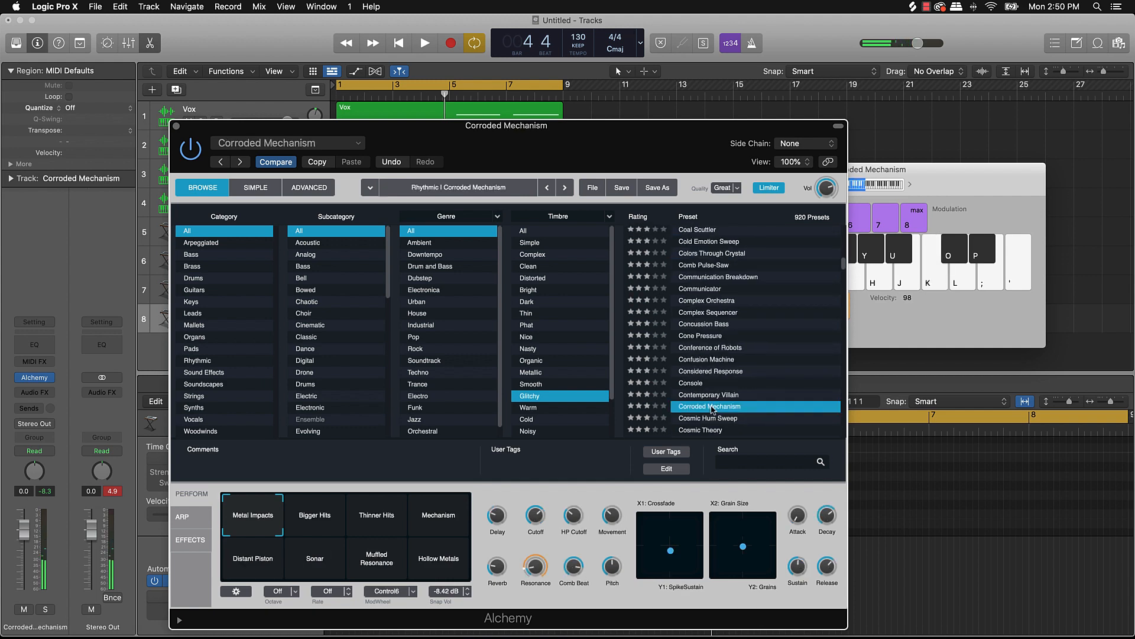
{"action": "key", "text": "k"}
Load the Cutie Pie preset in Alchemy and try out a few notes on it.
{"action": "scroll", "coordinate": [711, 408], "scroll_direction": "down", "scroll_amount": 5}
{"action": "left_click", "coordinate": [712, 411]}
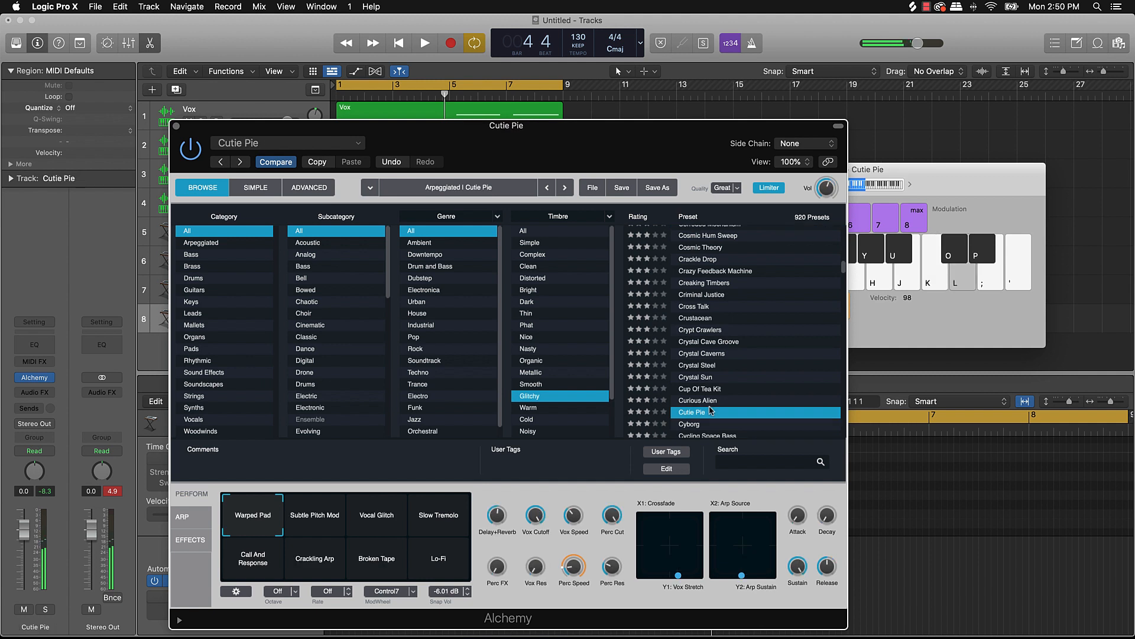
{"action": "key", "text": "semicolon"}
{"action": "key", "text": "apostrophe"}
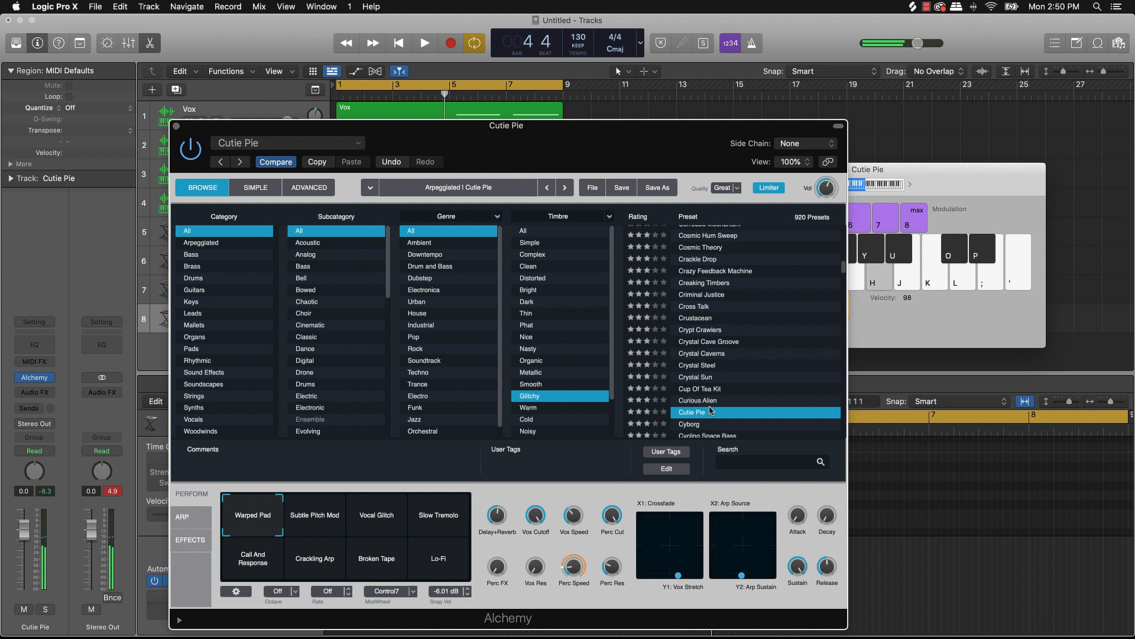
Play the beat through bars 1 to 8 and try a Cutie Pie melody over it, then stop playback.
{"action": "key", "text": "space"}
{"action": "key", "text": "l"}
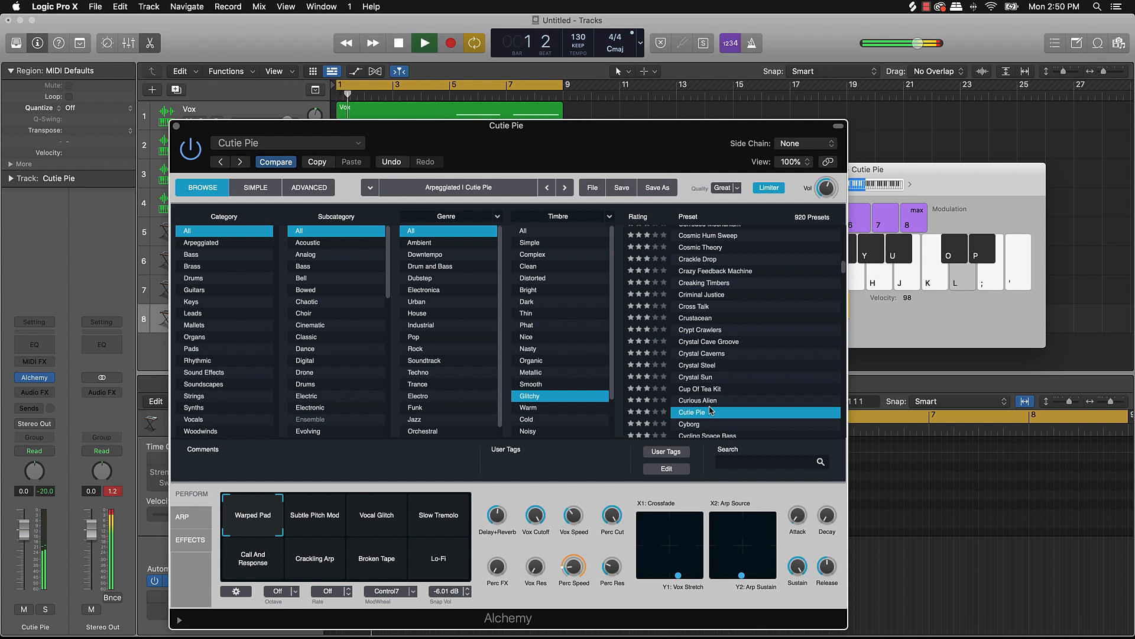
{"action": "key", "text": "semicolon"}
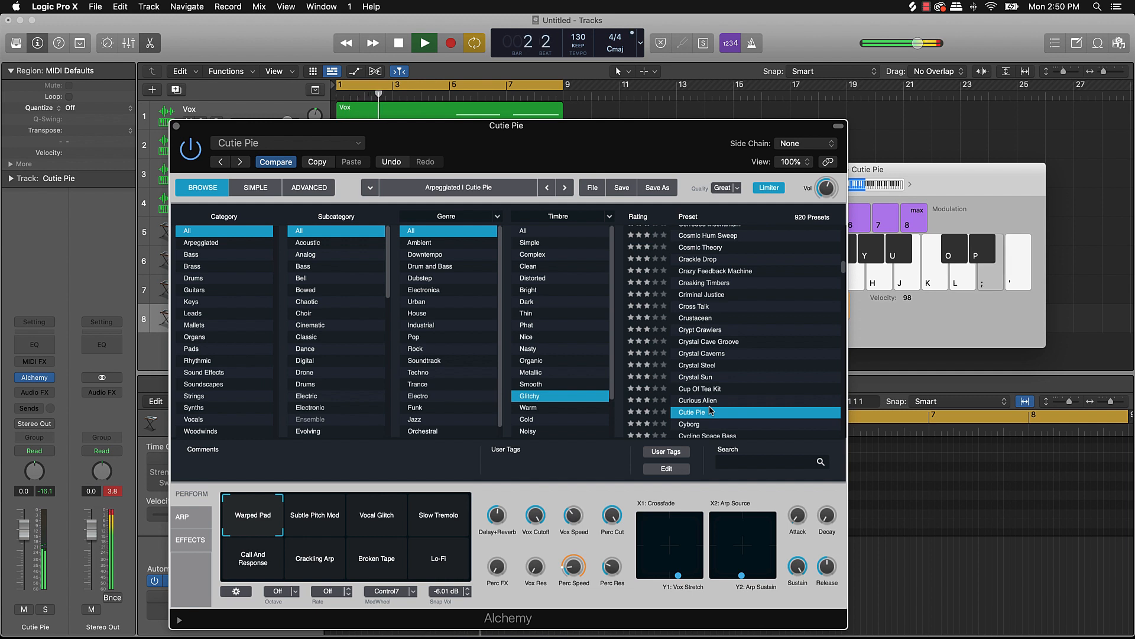
{"action": "key", "text": "h"}
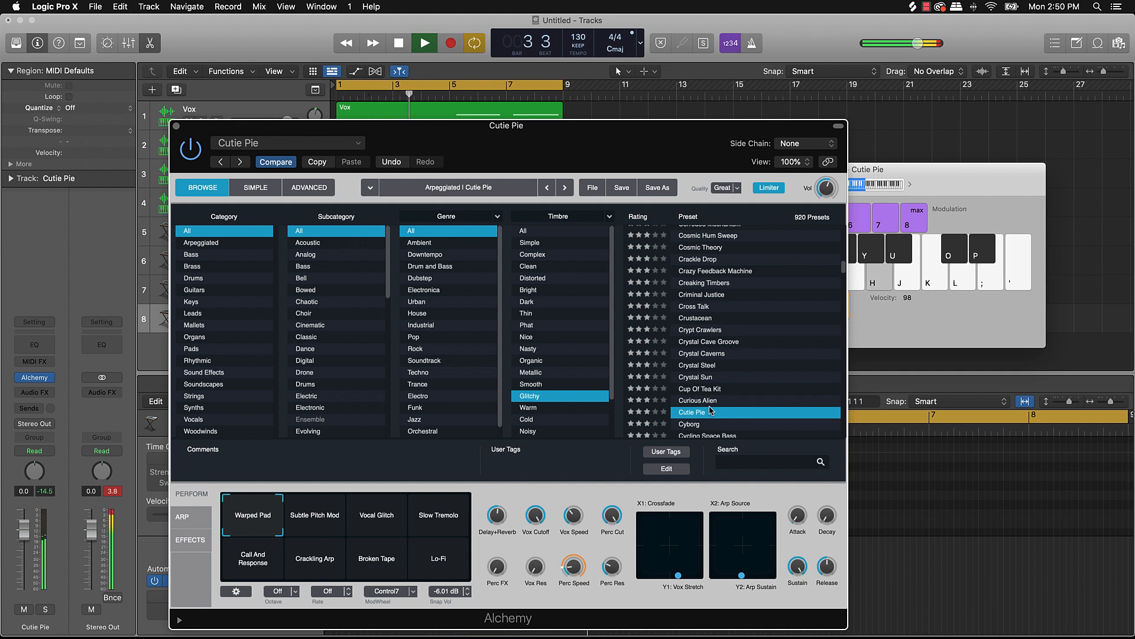
{"action": "key", "text": "j"}
{"action": "key", "text": "u"}
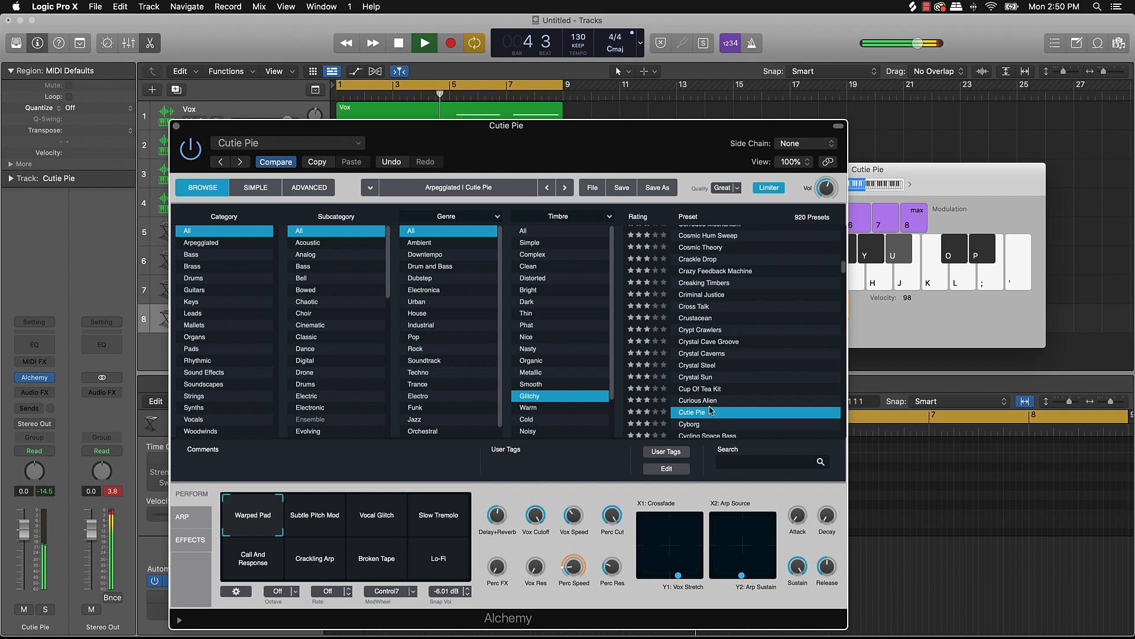
{"action": "key", "text": "k"}
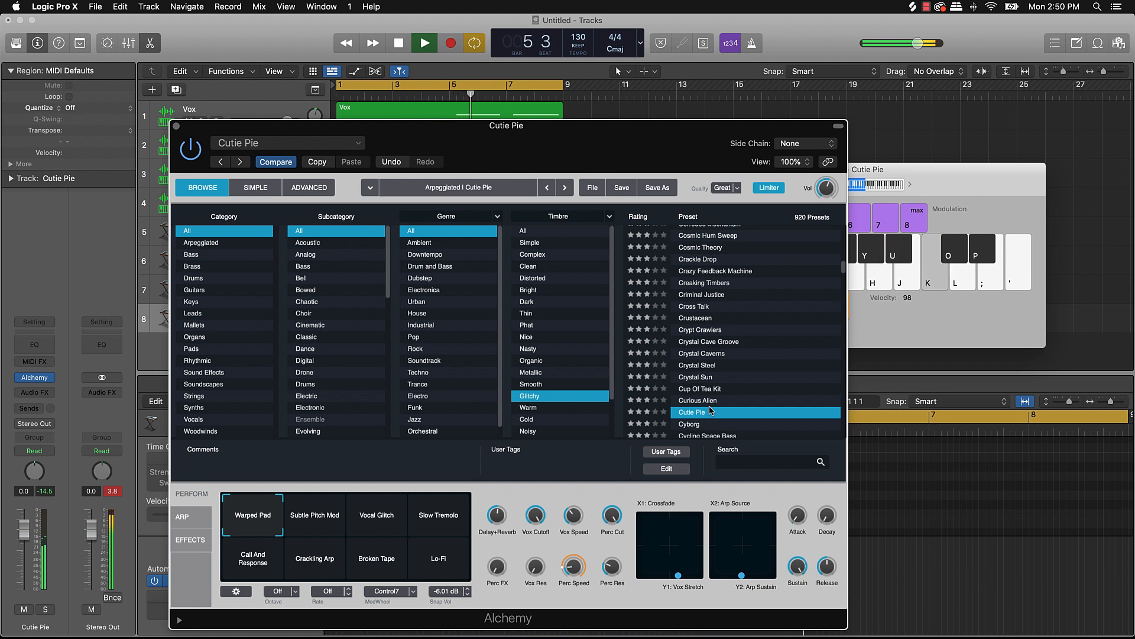
{"action": "key", "text": "u"}
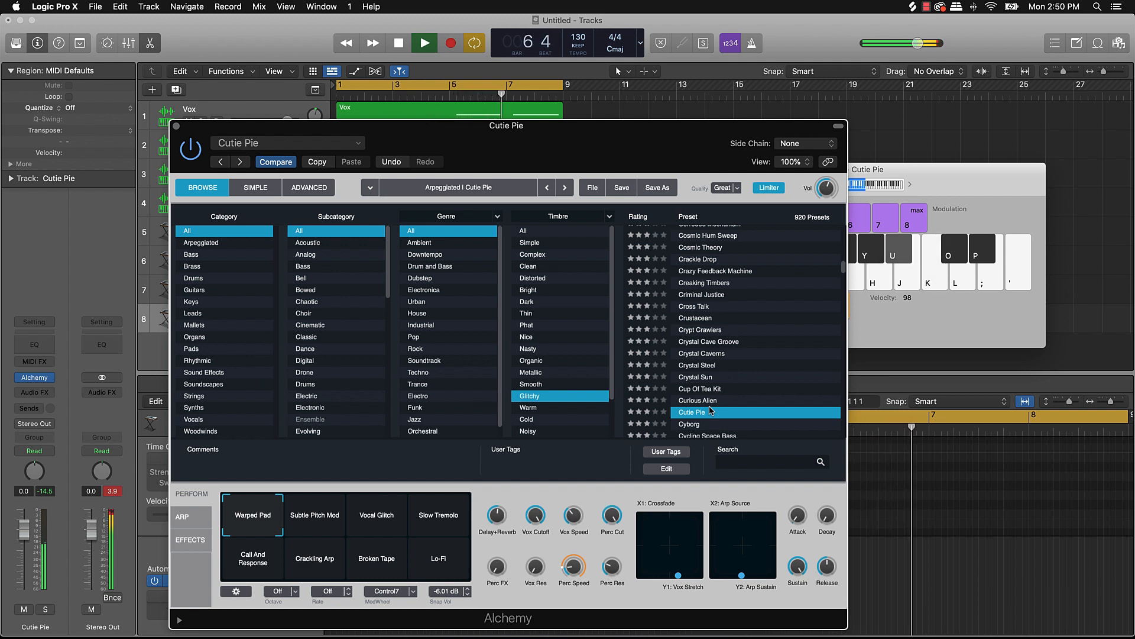
{"action": "key", "text": "h"}
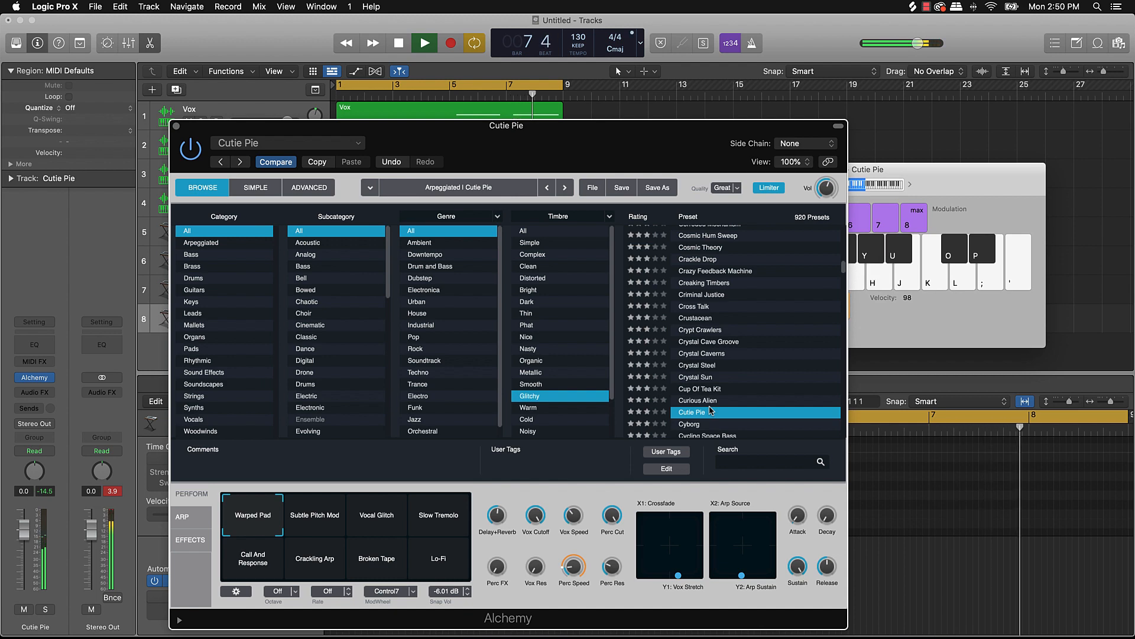
{"action": "key", "text": "t"}
{"action": "key", "text": "space"}
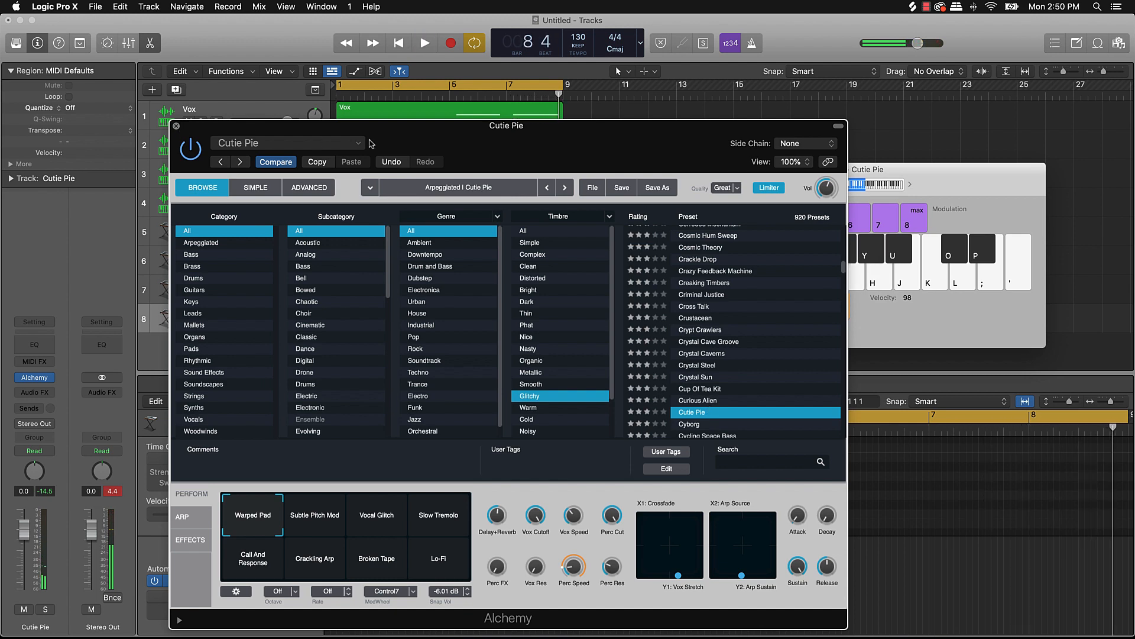
Close the Alchemy window and rehearse the Cutie Pie melody without playback.
{"action": "key", "text": "super+w"}
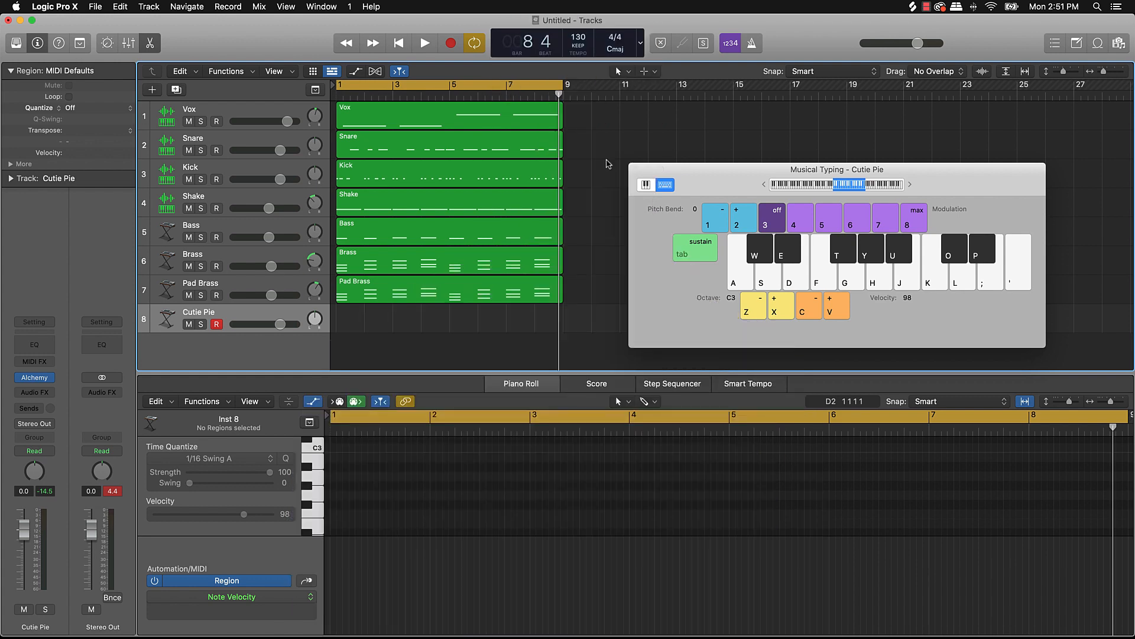
{"action": "key", "text": "k"}
{"action": "key", "text": "j"}
{"action": "key", "text": "l"}
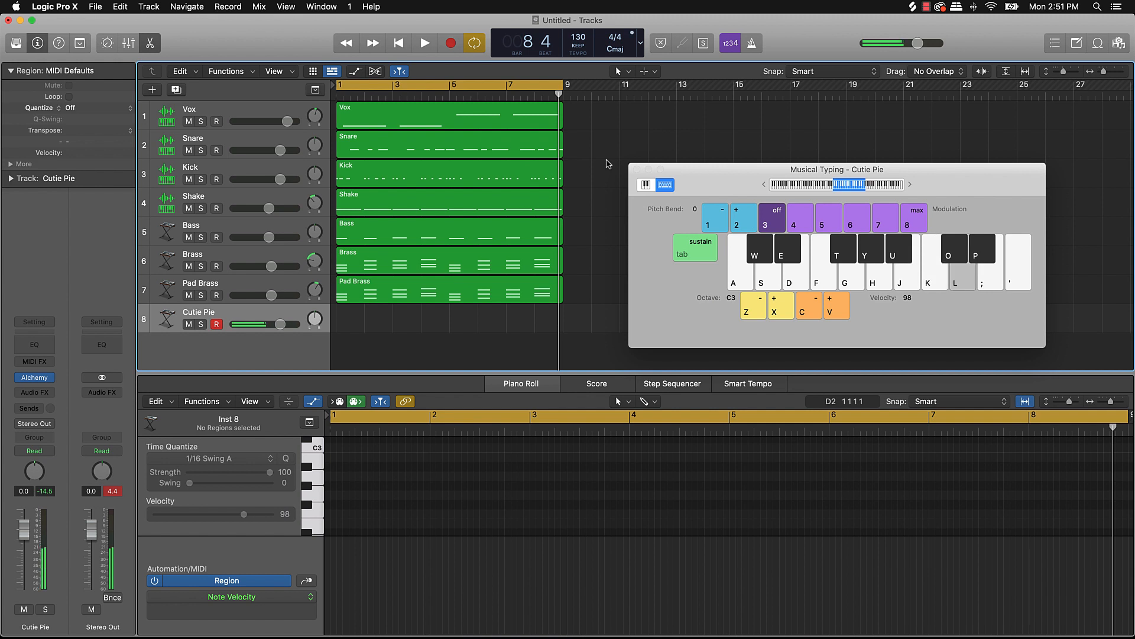
{"action": "key", "text": "semicolon"}
{"action": "key", "text": "apostrophe"}
{"action": "key", "text": "h"}
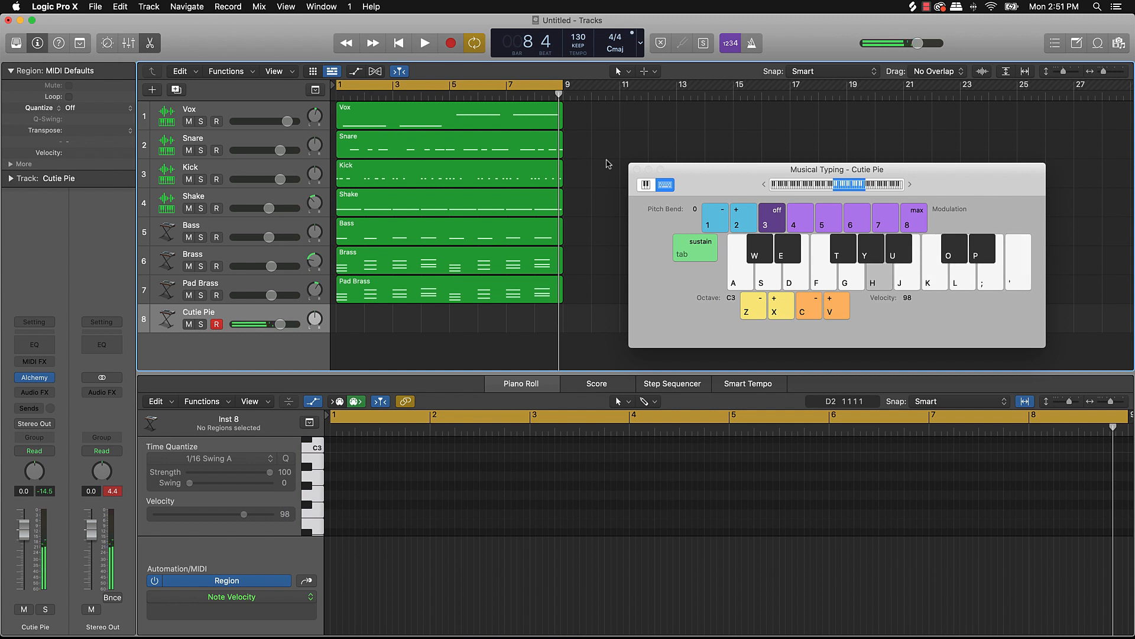
{"action": "key", "text": "l"}
{"action": "key", "text": "semicolon"}
{"action": "key", "text": "h"}
Record an eight-bar melody on the Cutie Pie track, one note per bar: D4, E4, A3, A#3, A3, G3, F3, D4.
{"action": "key", "text": "r"}
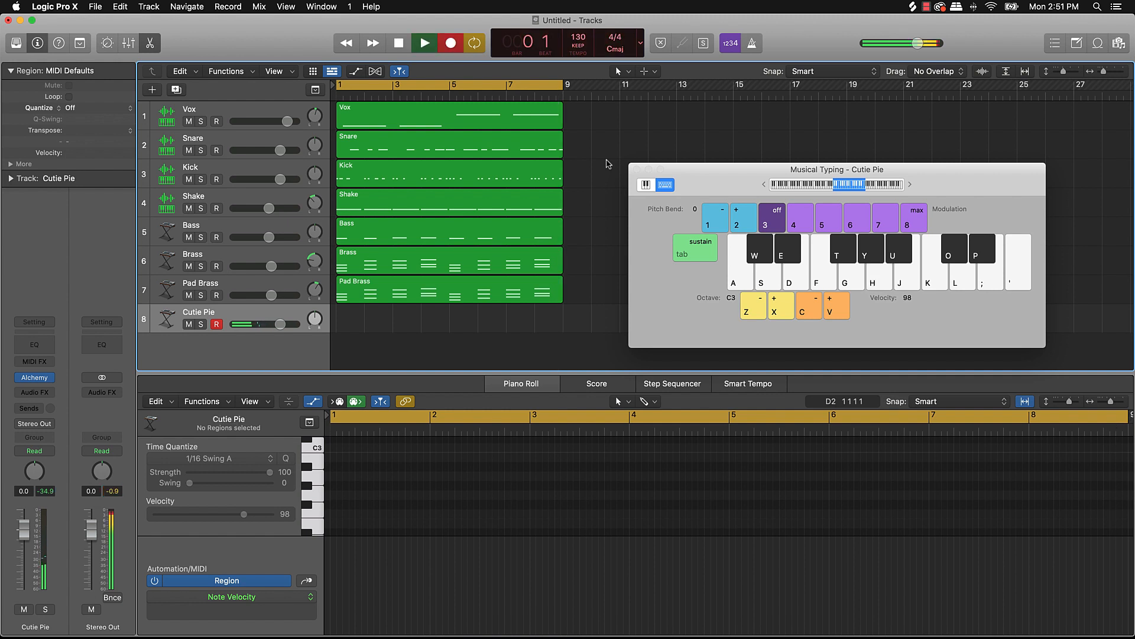
{"action": "key", "text": "l"}
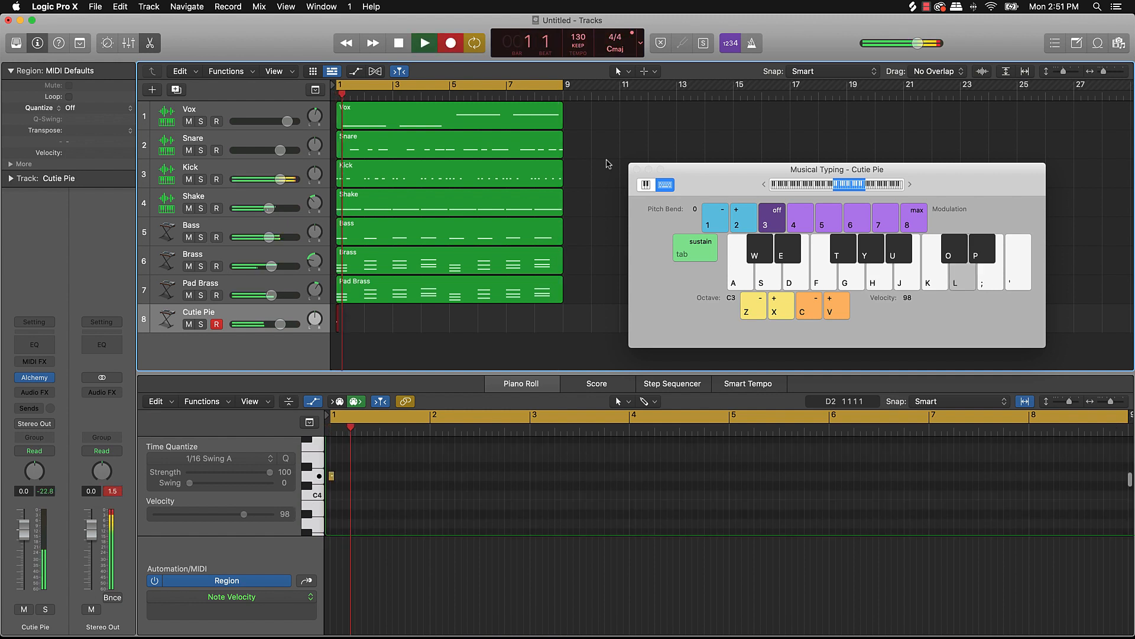
{"action": "key", "text": "semicolon"}
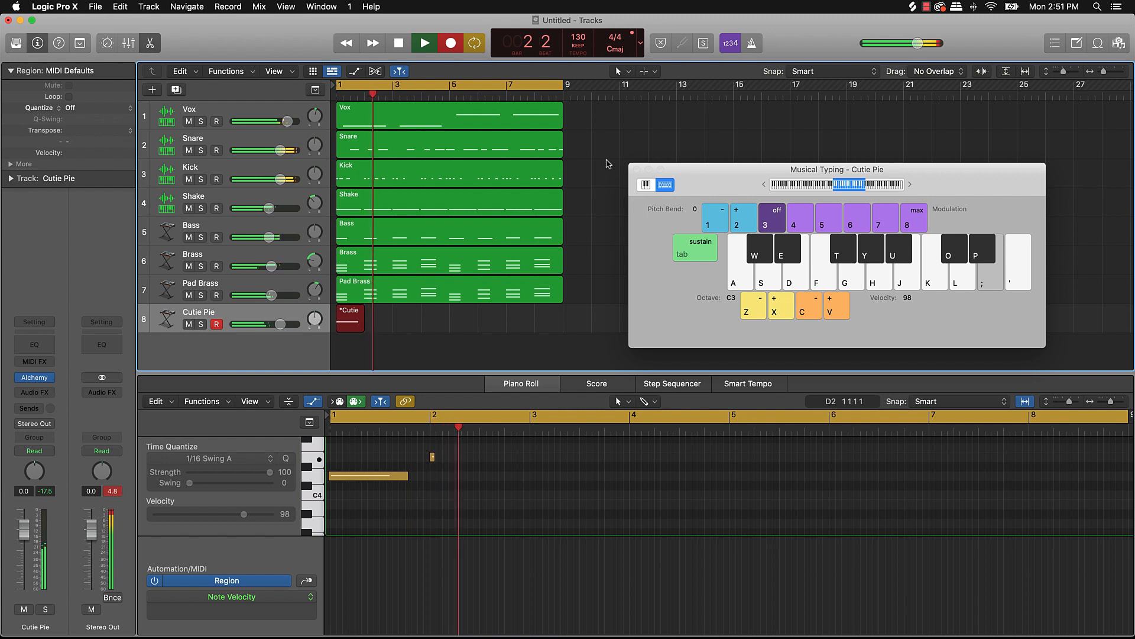
{"action": "key", "text": "h"}
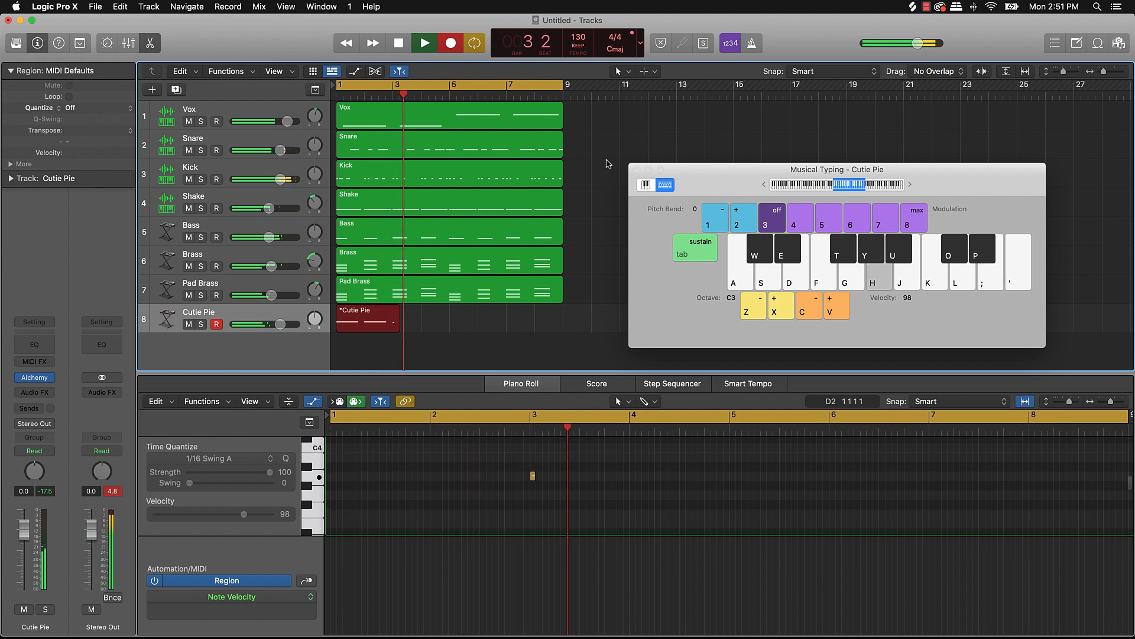
{"action": "key", "text": "u"}
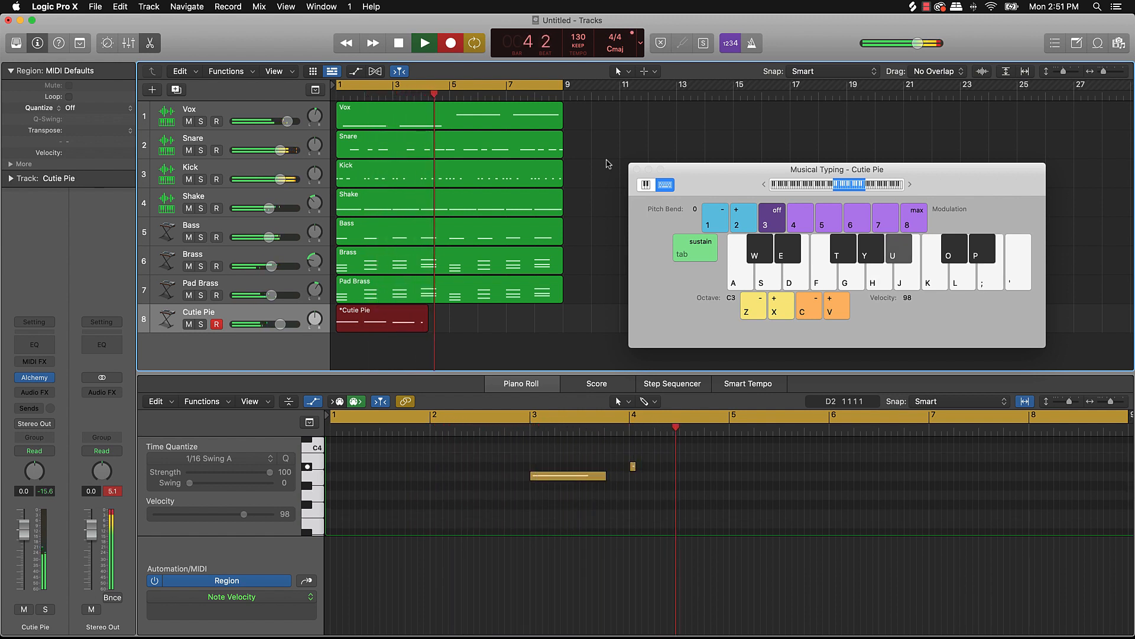
{"action": "key", "text": "h"}
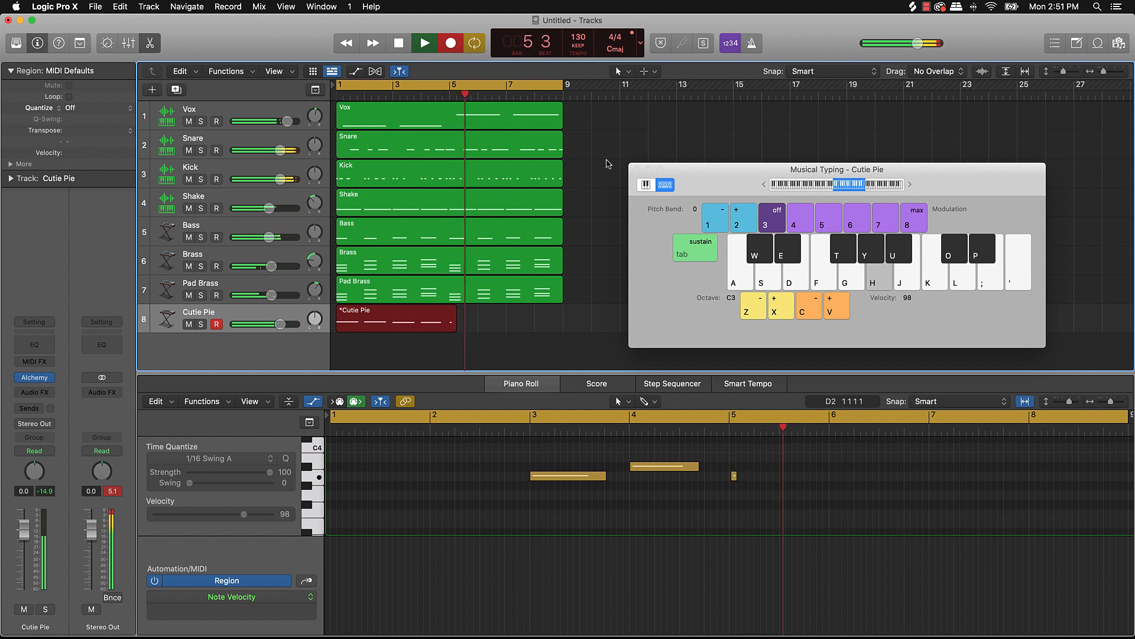
{"action": "key", "text": "g"}
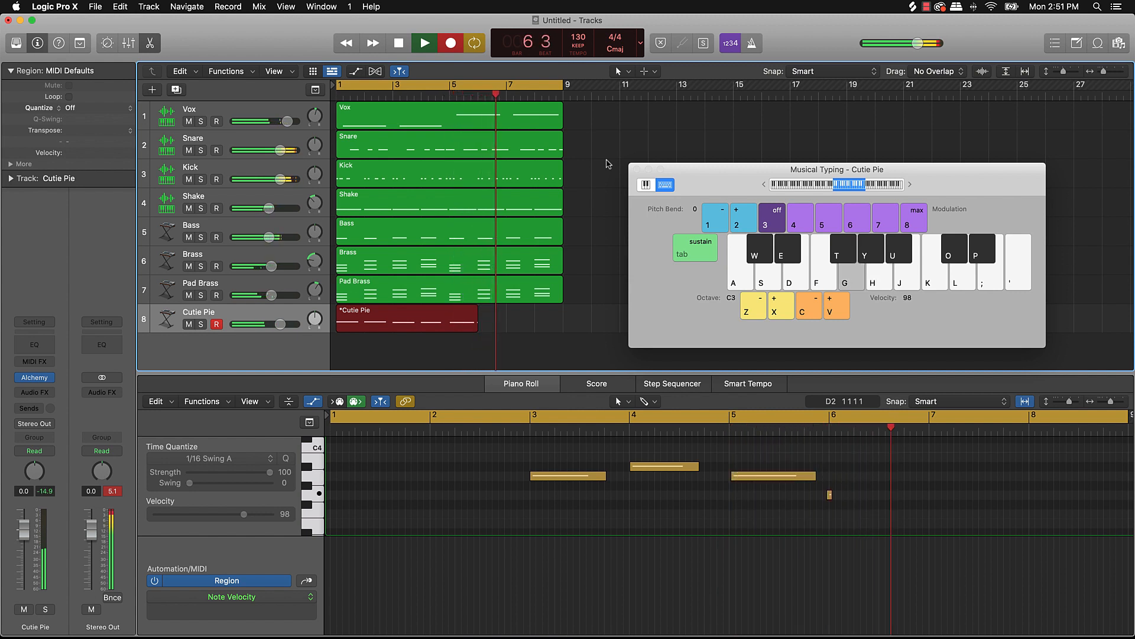
{"action": "key", "text": "f"}
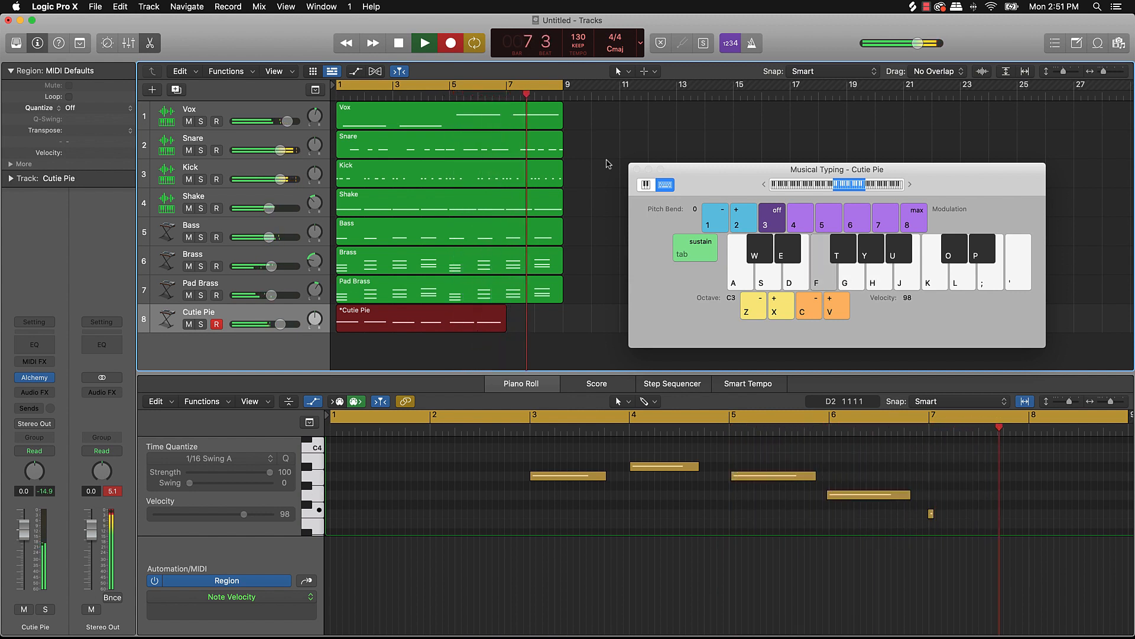
{"action": "key", "text": "l"}
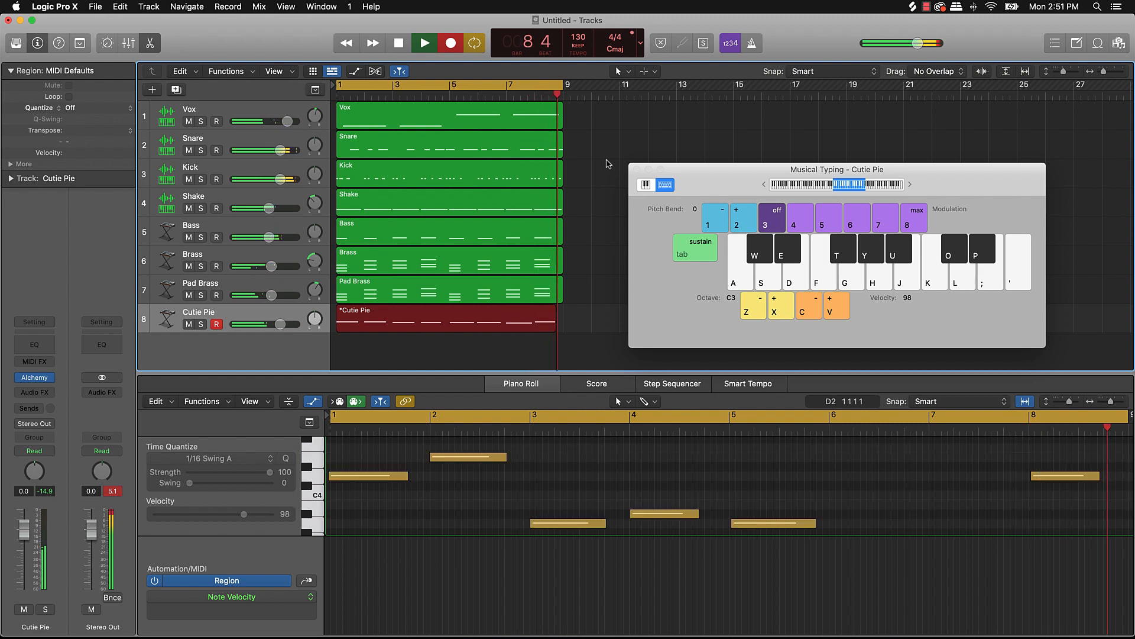
{"action": "key", "text": "space"}
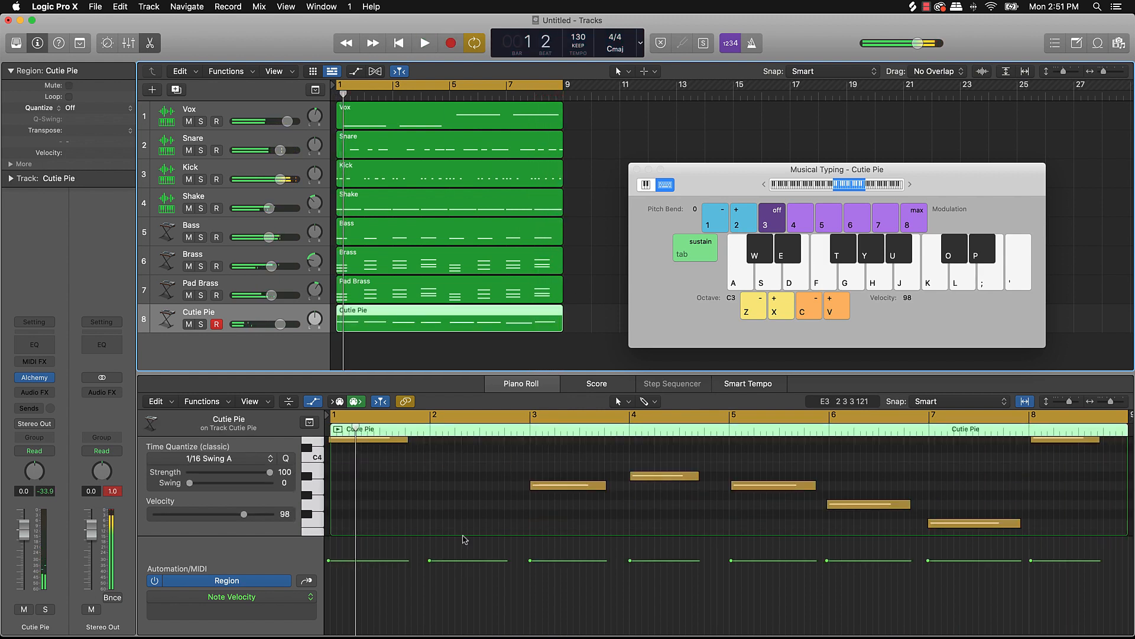
Quantize all notes of the recorded Cutie Pie region to 1/16 Swing A.
{"action": "left_click", "coordinate": [462, 504]}
{"action": "key", "text": "super+a"}
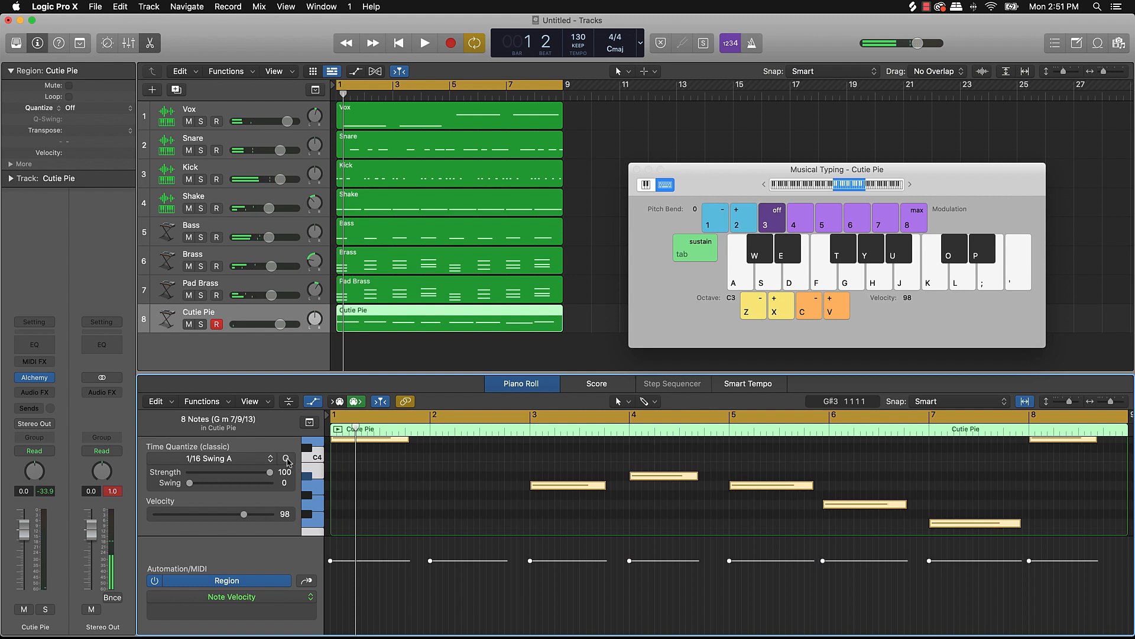
During playback, set the Cutie Pie track's volume to -1.2 dB and its pan to +12.
{"action": "key", "text": "space"}
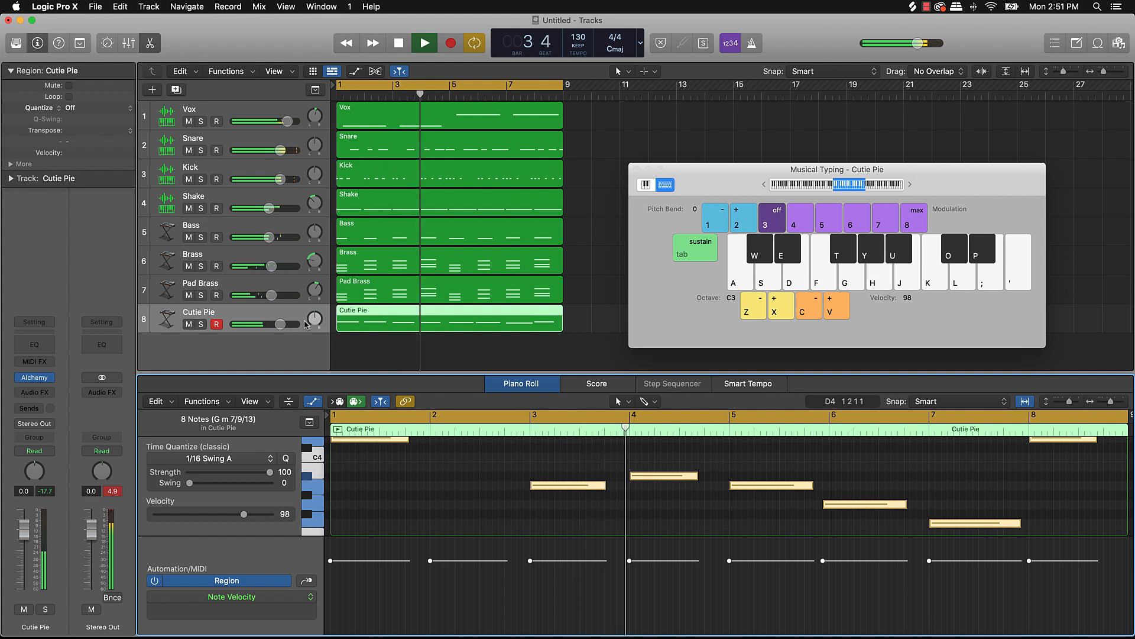
{"action": "left_click_drag", "start_coordinate": [315, 319], "coordinate": [314, 289]}
{"action": "left_click_drag", "start_coordinate": [275, 331], "coordinate": [278, 320]}
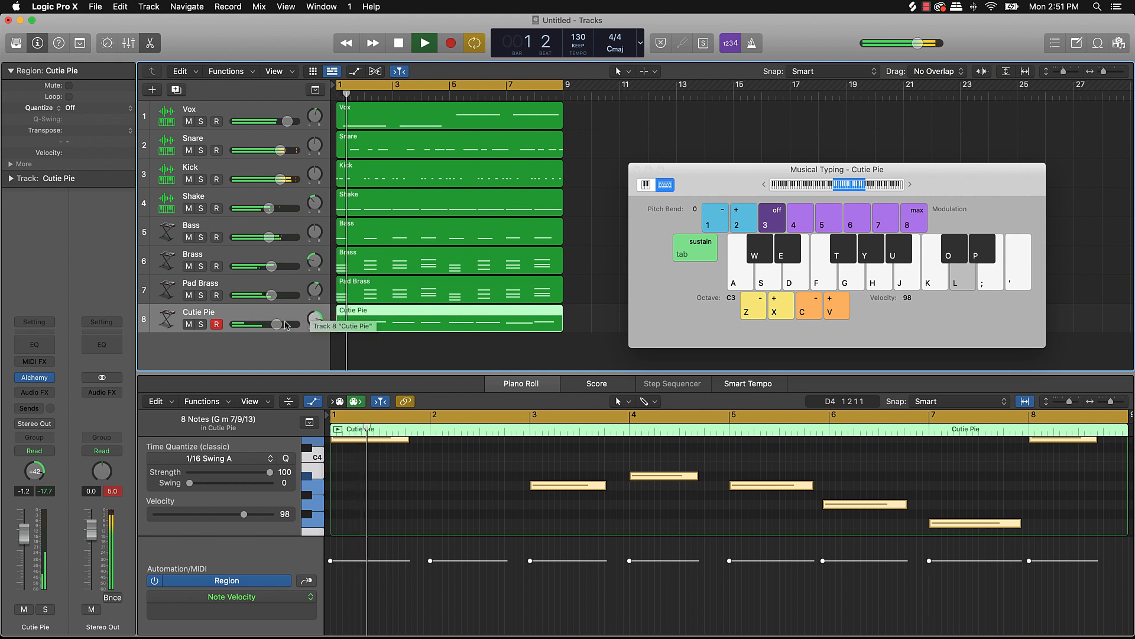
{"action": "left_click_drag", "start_coordinate": [314, 319], "coordinate": [318, 334]}
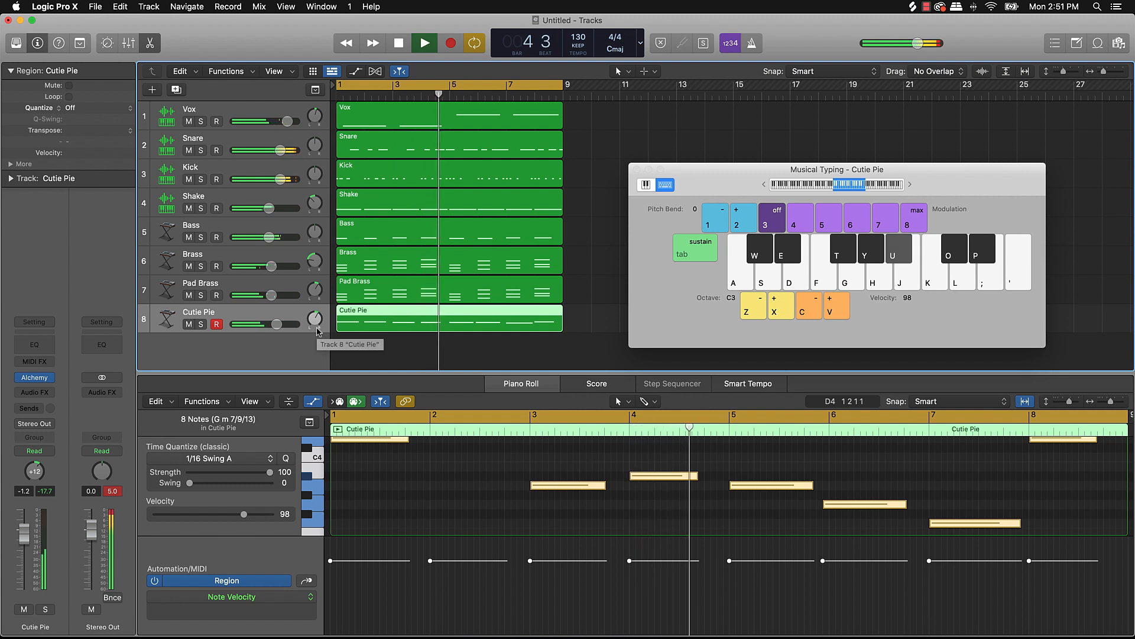
{"action": "key", "text": "space"}
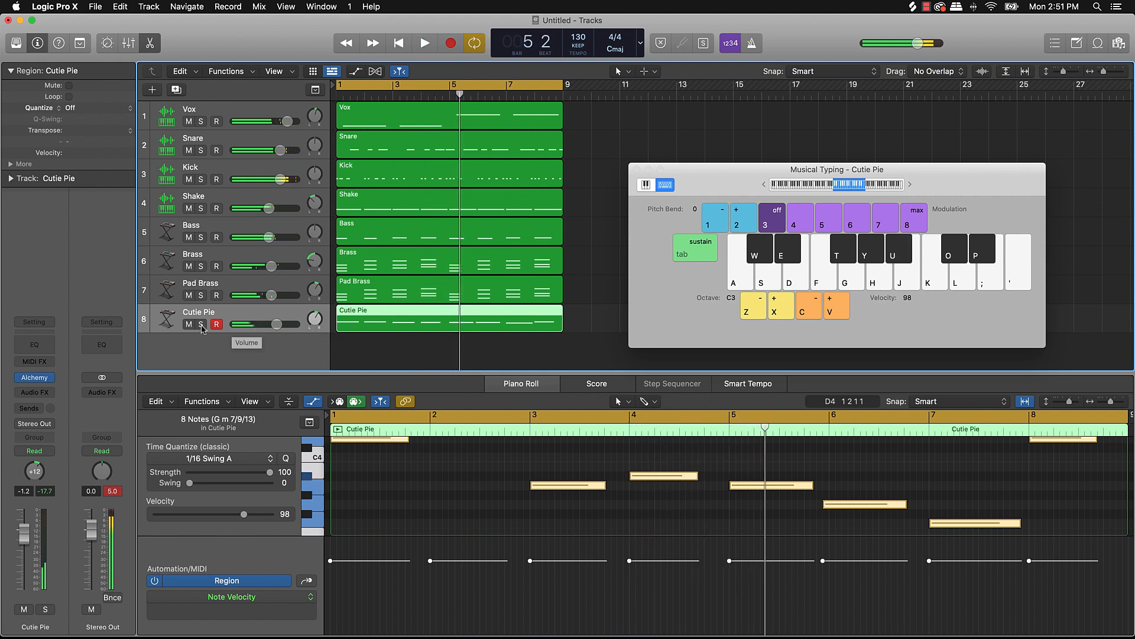
Mute all eight tracks, from Cutie Pie up to Vox, and select the Brass track.
{"action": "left_click_drag", "start_coordinate": [187, 327], "coordinate": [183, 125]}
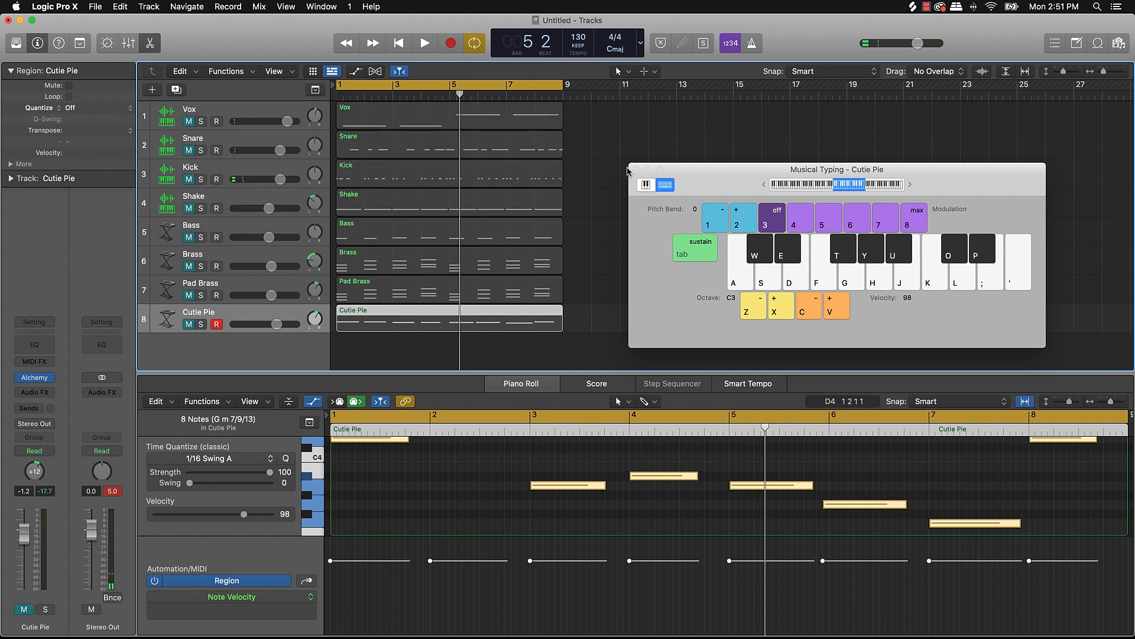
{"action": "left_click", "coordinate": [578, 161]}
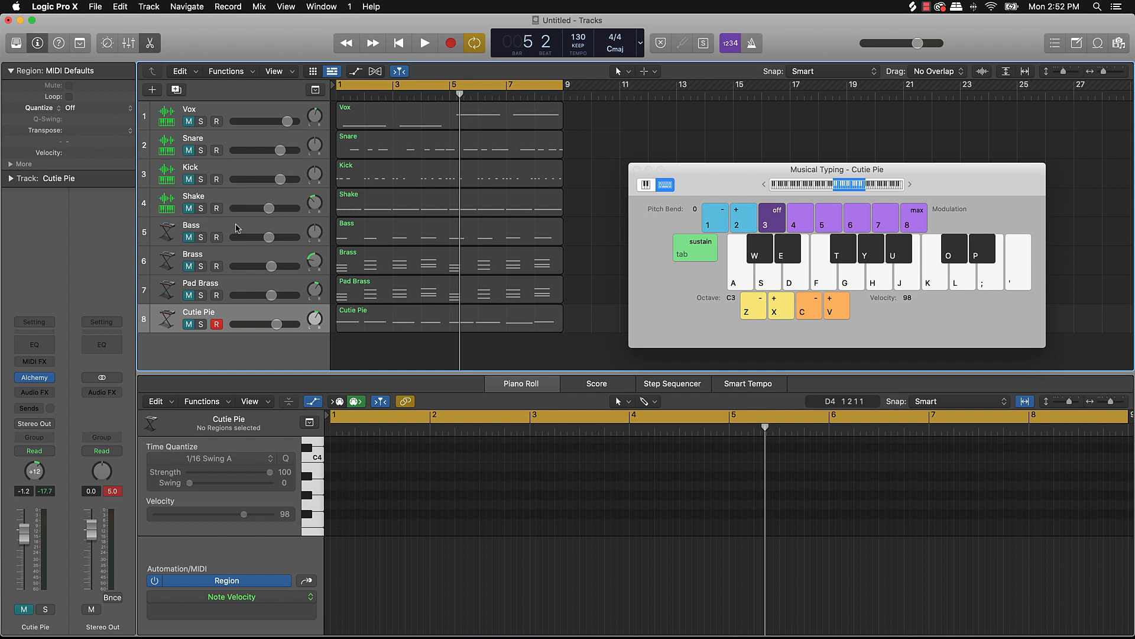
{"action": "left_click", "coordinate": [224, 261]}
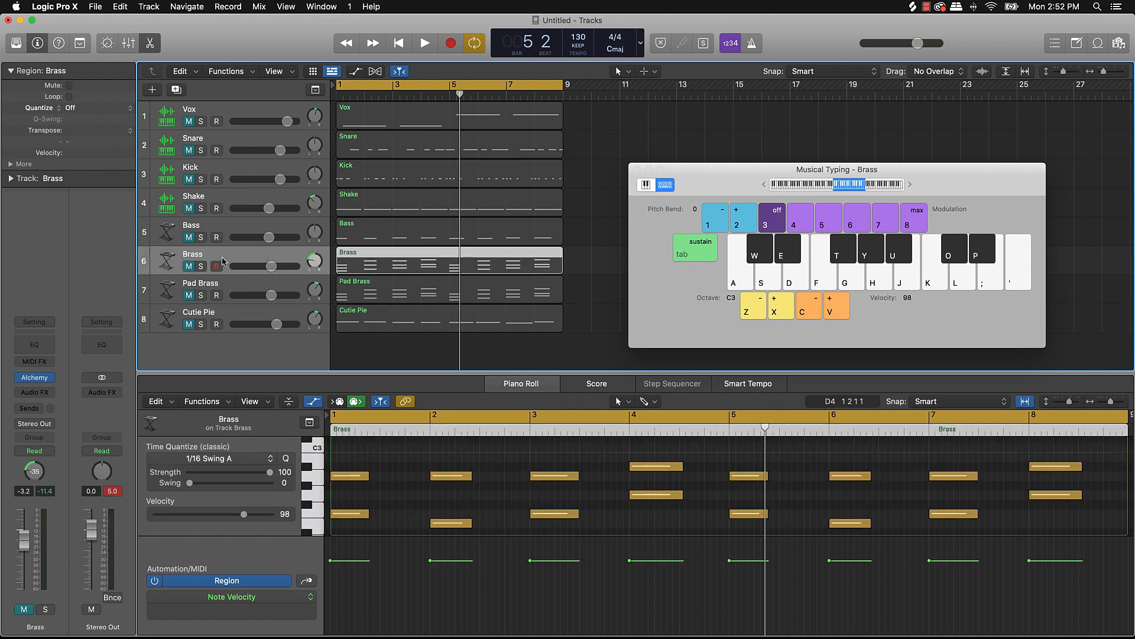
Duplicate the Brass track with its settings, move the copy below Cutie Pie and unmute it.
{"action": "key", "text": "super+d"}
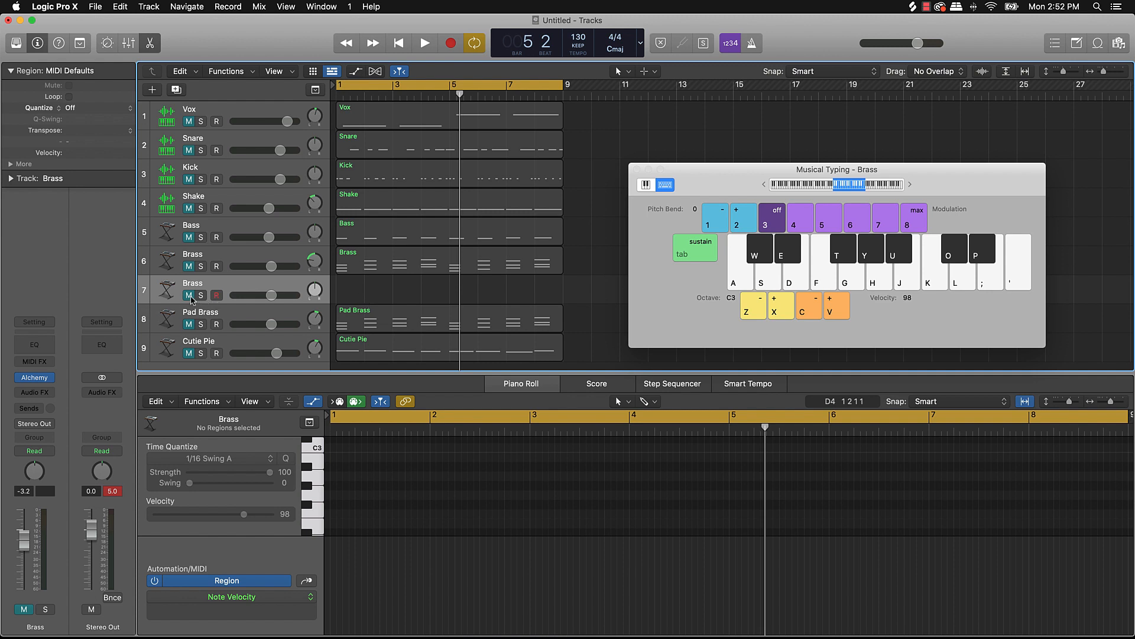
{"action": "left_click_drag", "start_coordinate": [231, 290], "coordinate": [253, 348]}
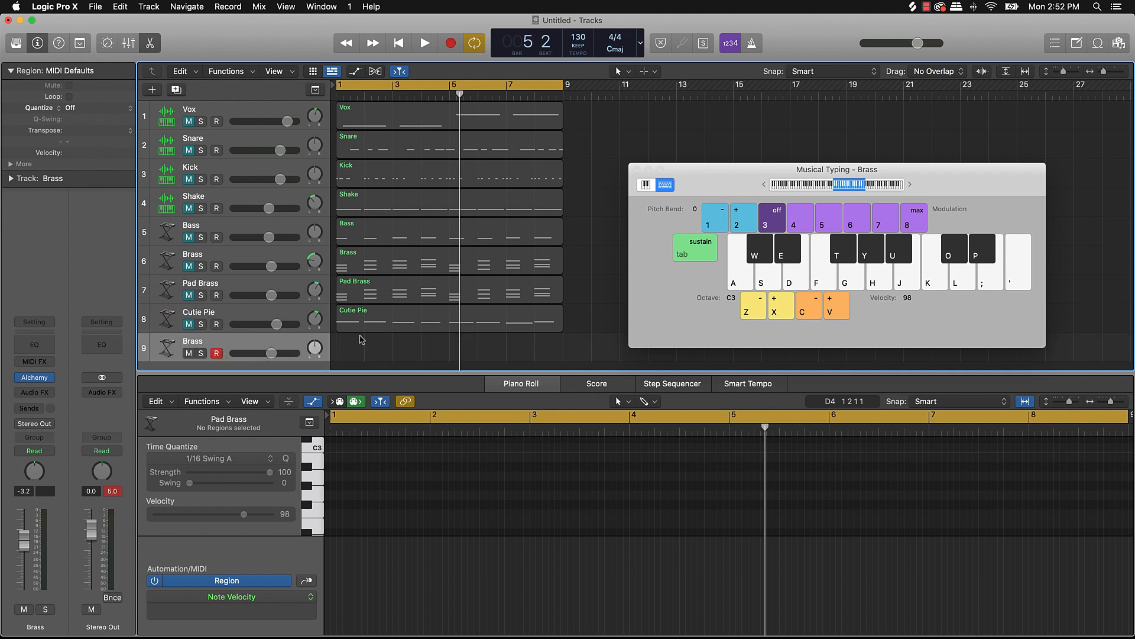
Try out single-note melody ideas between D3 and B3 on the duplicated Brass track.
{"action": "key", "text": "j"}
{"action": "key", "text": "g"}
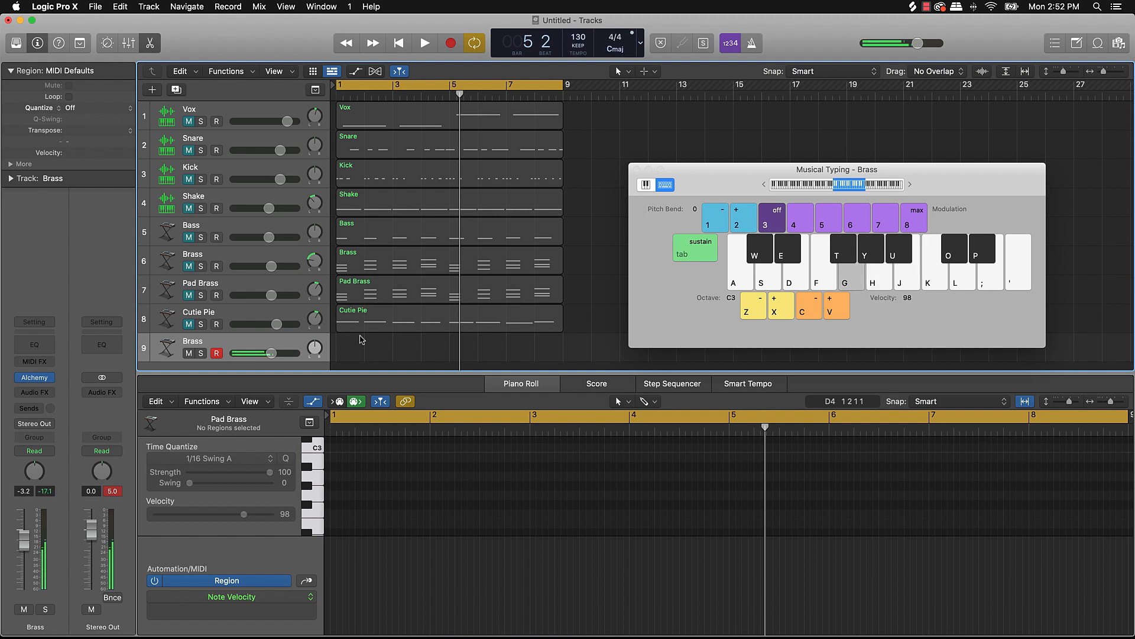
{"action": "key", "text": "h"}
{"action": "key", "text": "f"}
{"action": "key", "text": "d"}
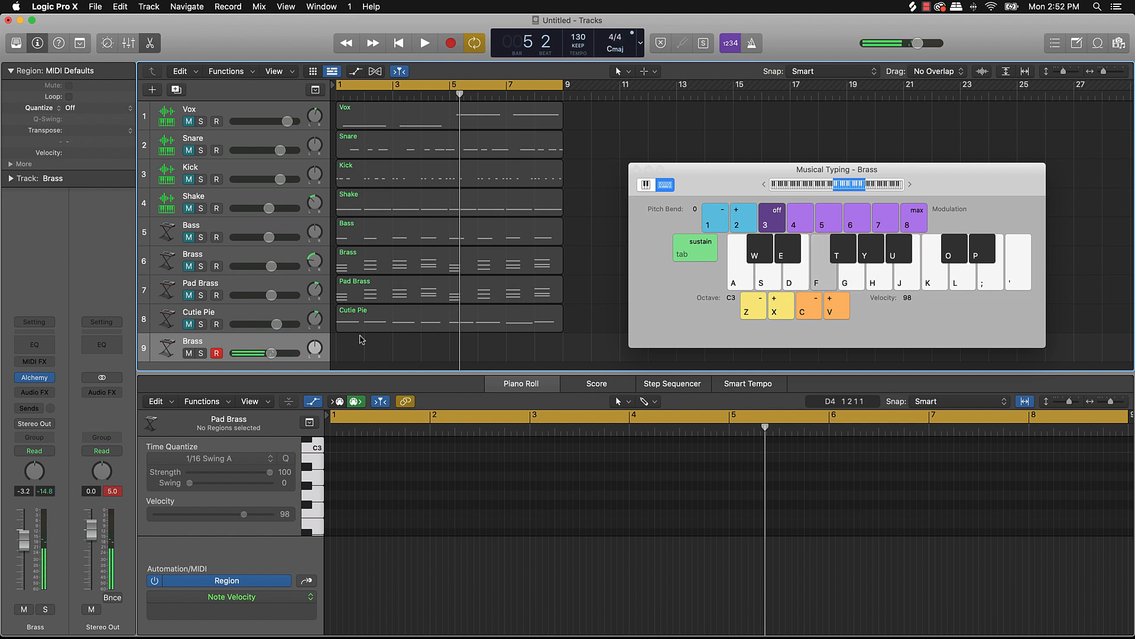
{"action": "key", "text": "g"}
{"action": "key", "text": "g"}
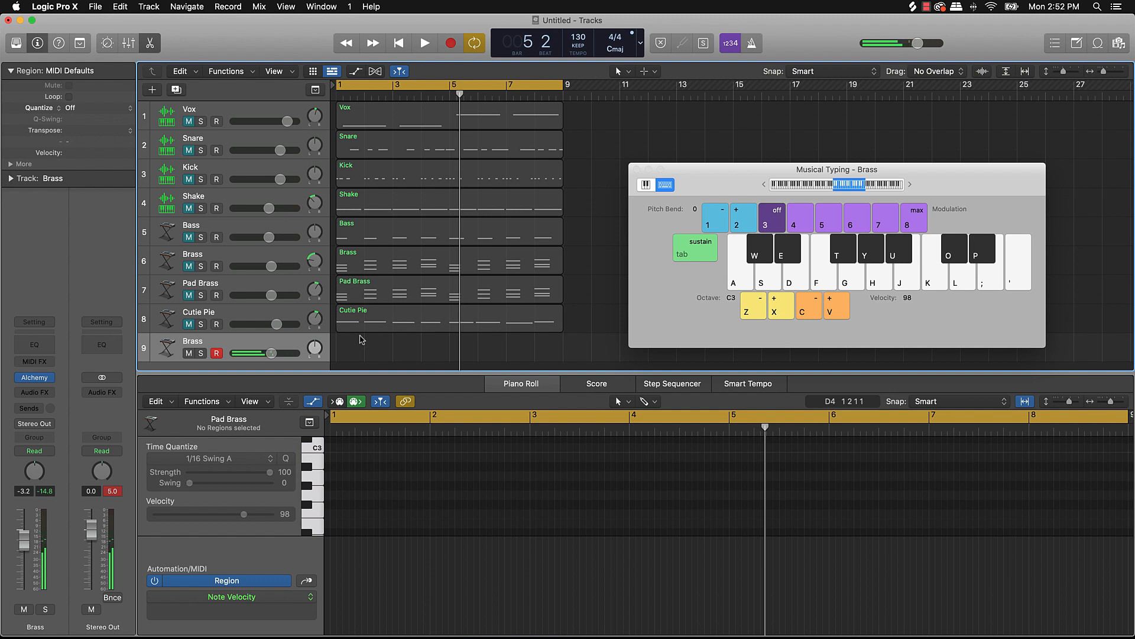
{"action": "key", "text": "j"}
{"action": "key", "text": "g"}
{"action": "key", "text": "j"}
{"action": "key", "text": "g"}
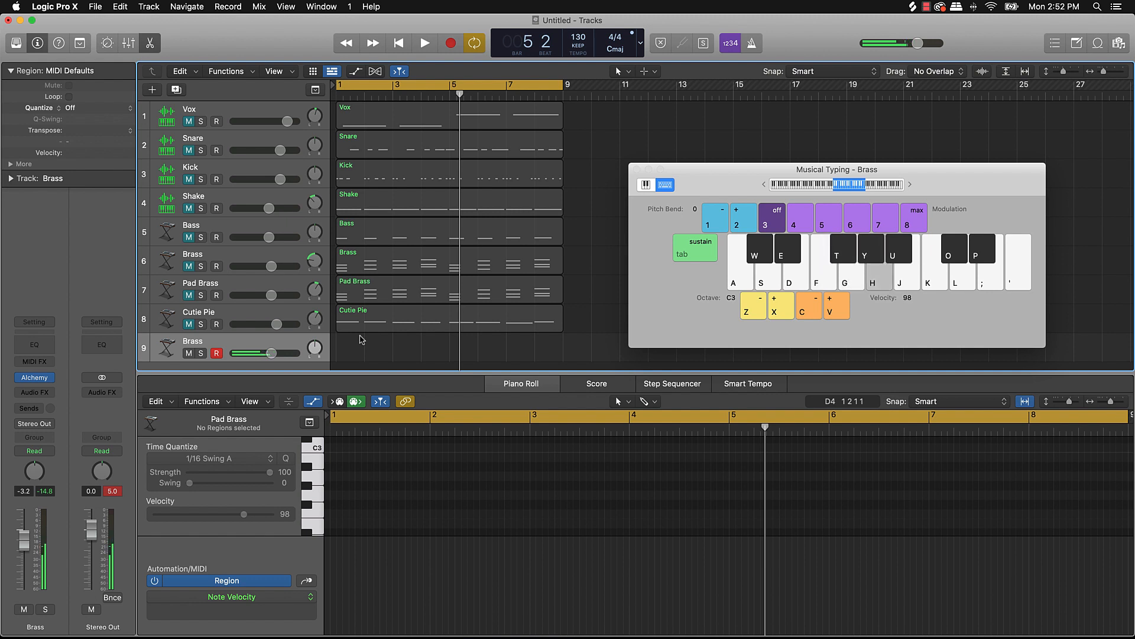
{"action": "key", "text": "t"}
{"action": "key", "text": "h"}
{"action": "key", "text": "g"}
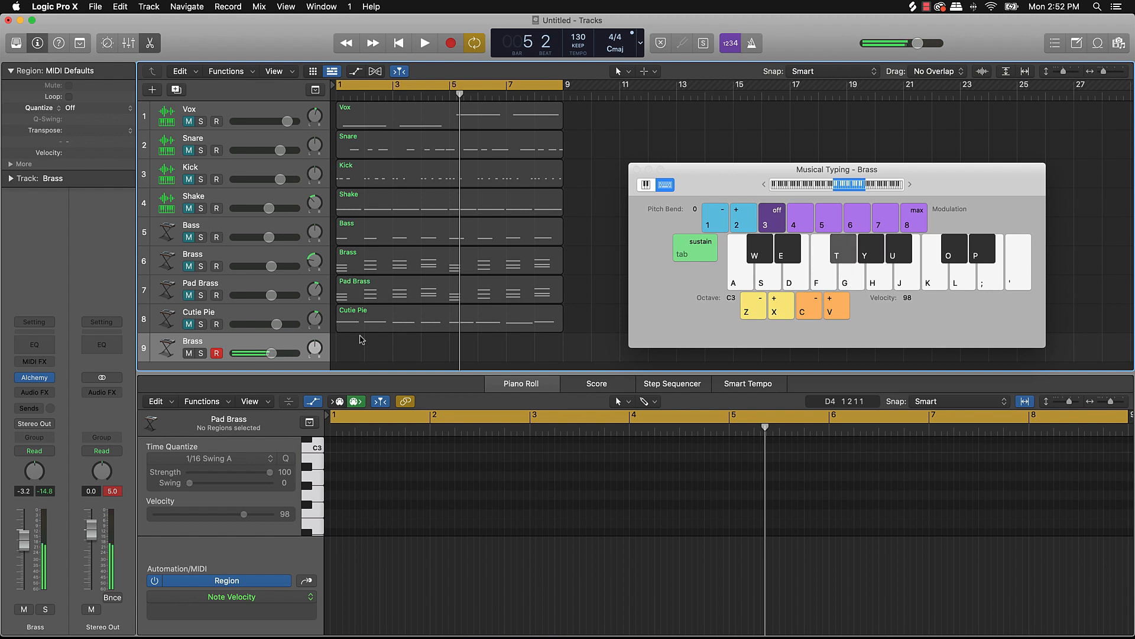
{"action": "key", "text": "f"}
{"action": "key", "text": "d"}
{"action": "key", "text": "s"}
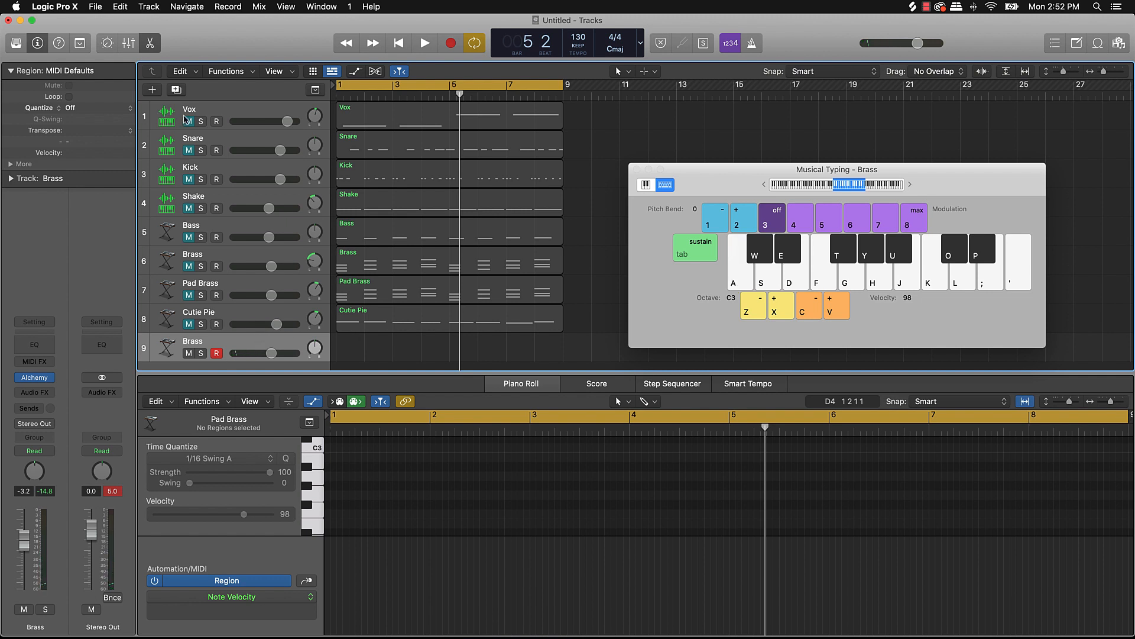
Unmute all eight tracks from Vox to Cutie Pie and try the notes D3, F3 and A3 over the playing loop.
{"action": "left_click_drag", "start_coordinate": [188, 121], "coordinate": [193, 324]}
{"action": "key", "text": "space"}
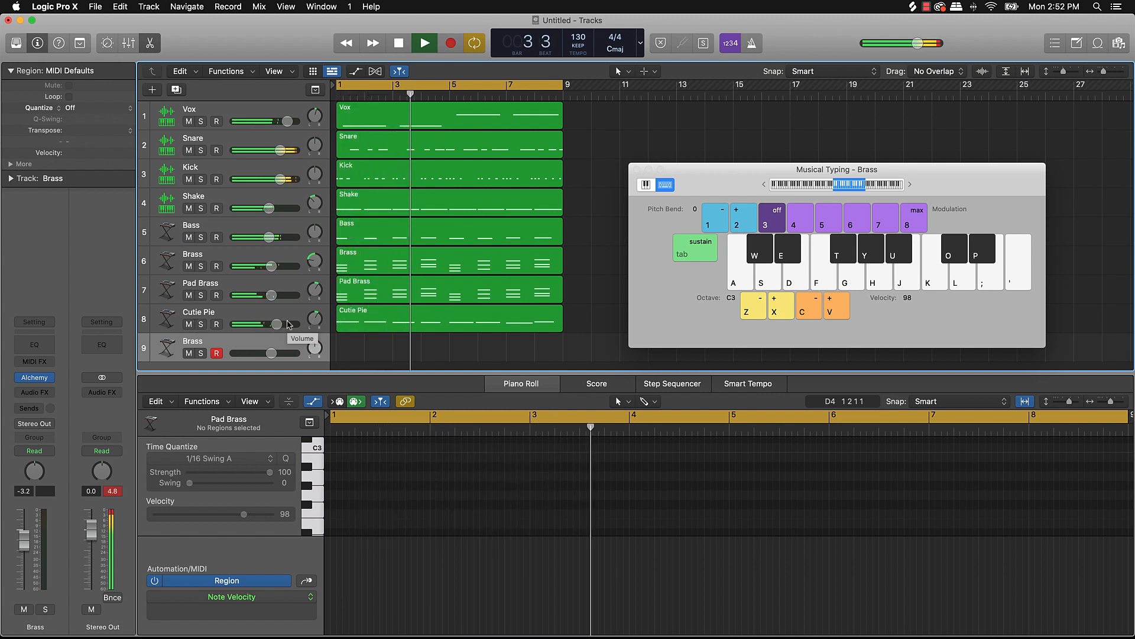
{"action": "key", "text": "s"}
{"action": "key", "text": "f"}
{"action": "key", "text": "h"}
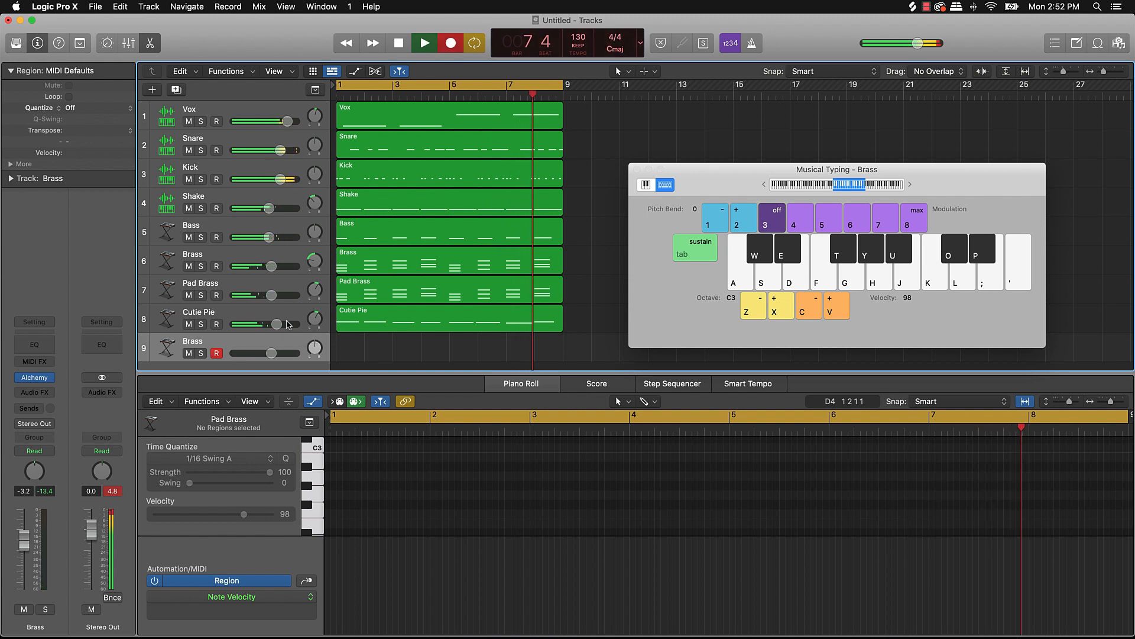
Record short D3 and F3 brass stabs on the duplicated Brass track, four in bar 8 and three in bar 4.
{"action": "key", "text": "r"}
{"action": "key", "text": "s+f"}
{"action": "key", "text": "s+f"}
{"action": "key", "text": "s+f"}
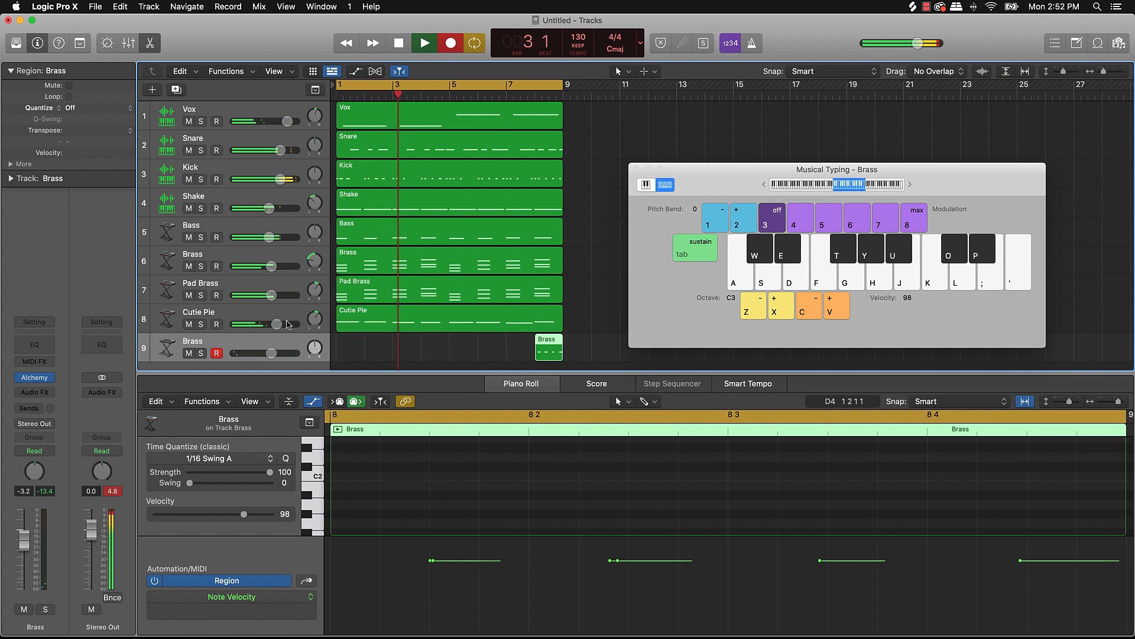
{"action": "key", "text": "f"}
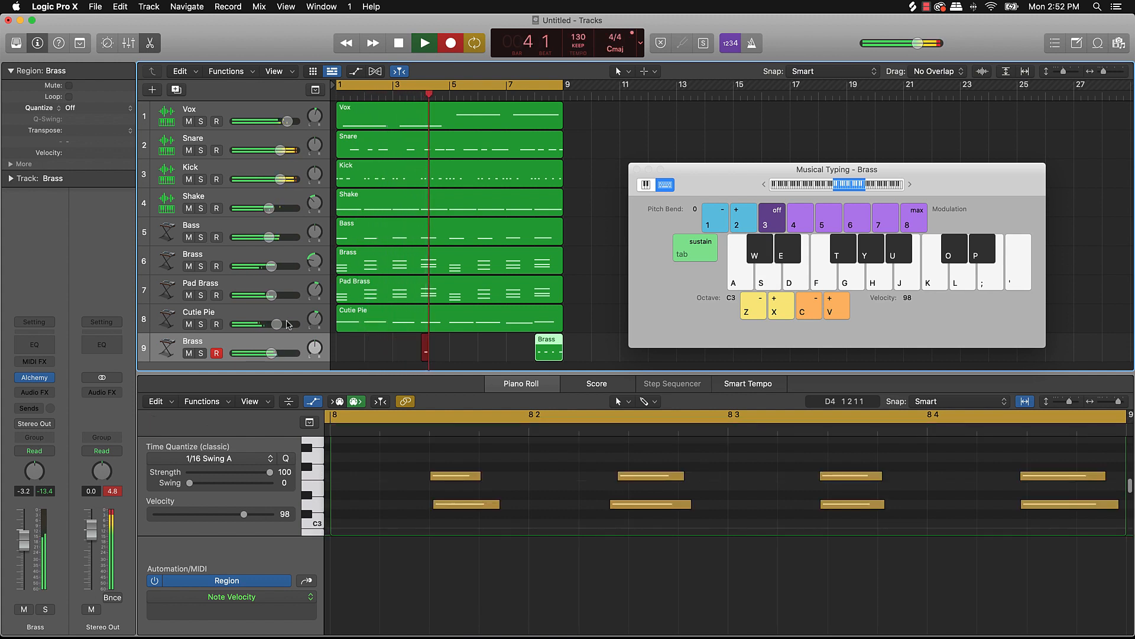
{"action": "key", "text": "f"}
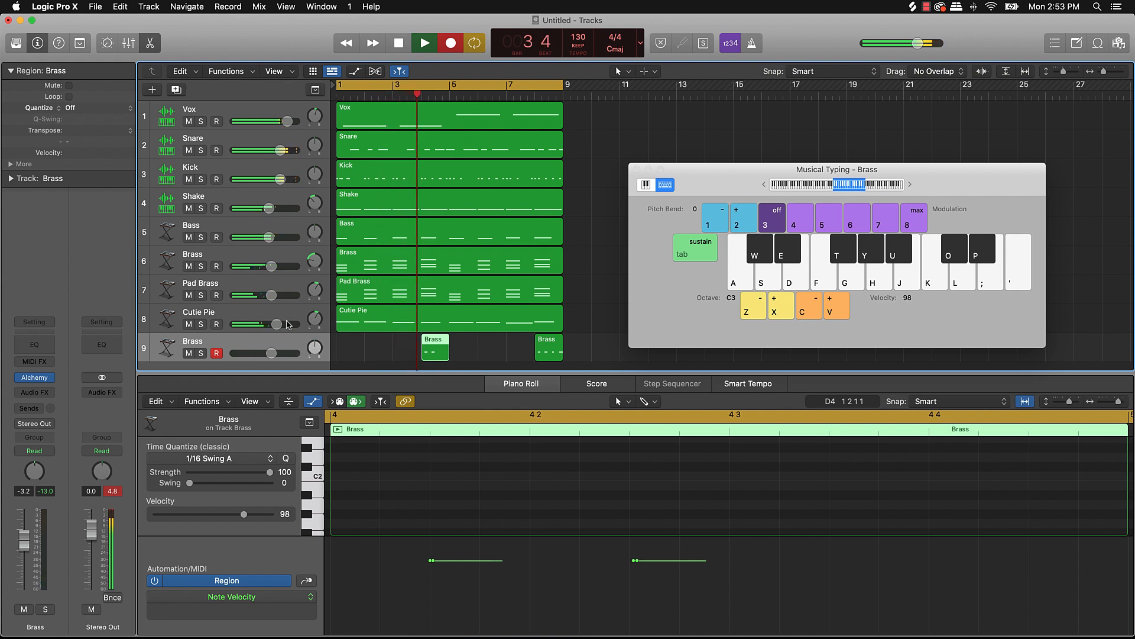
{"action": "key", "text": "w"}
{"action": "key", "text": "t"}
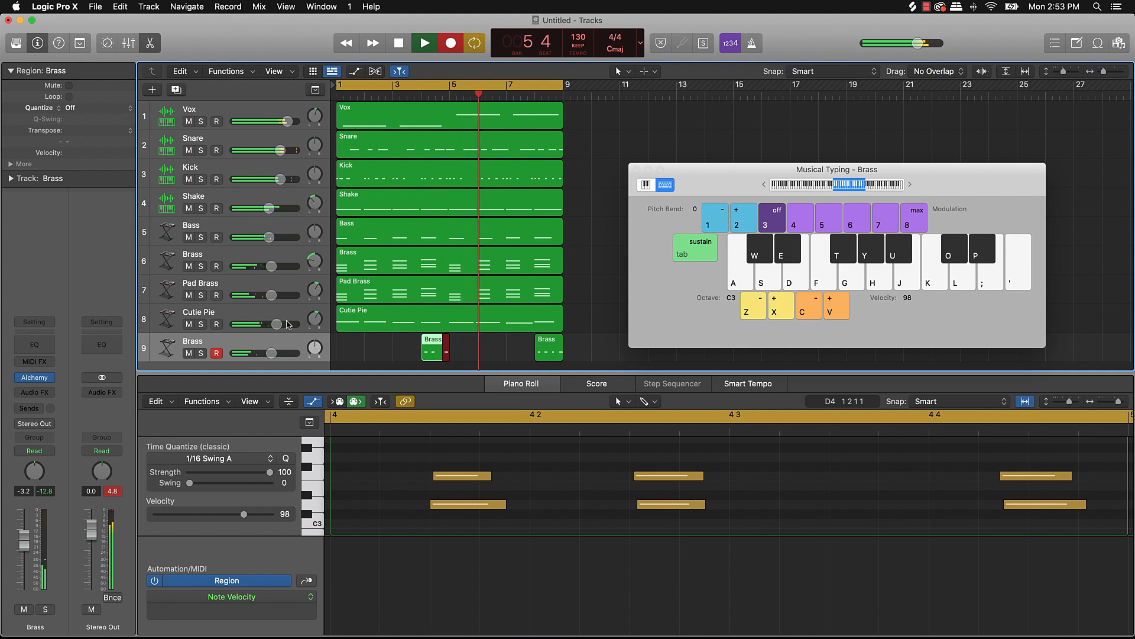
{"action": "key", "text": "space"}
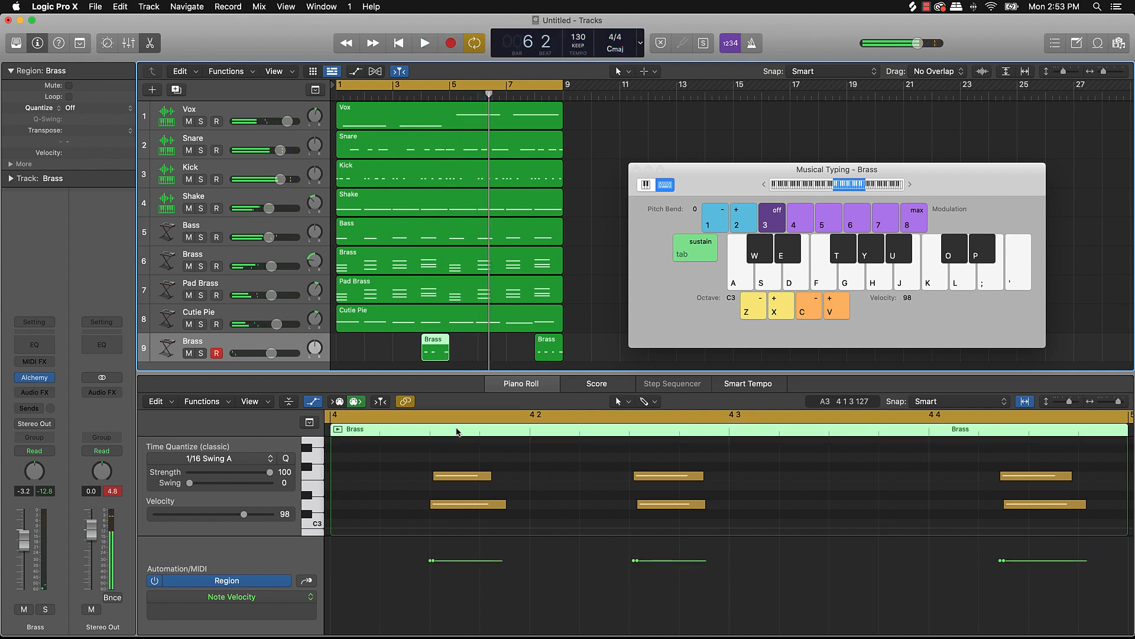
Join the two recorded regions on the bottom Brass track and extend the joined region's start back to bar 1.
{"action": "left_click", "coordinate": [547, 349], "text": "shift"}
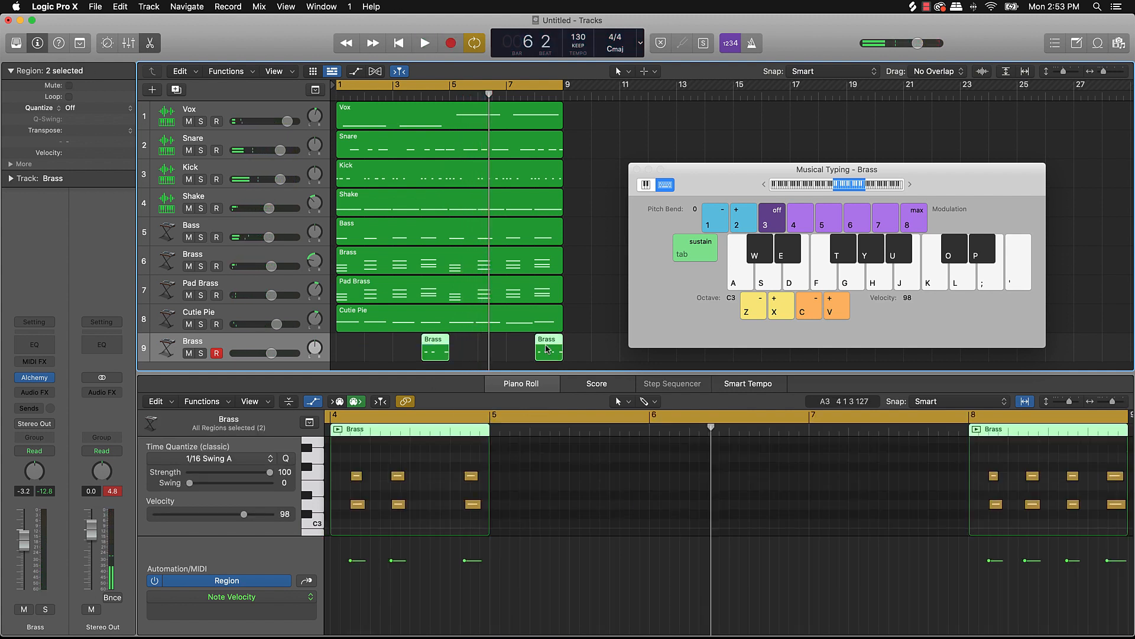
{"action": "key", "text": "super+j"}
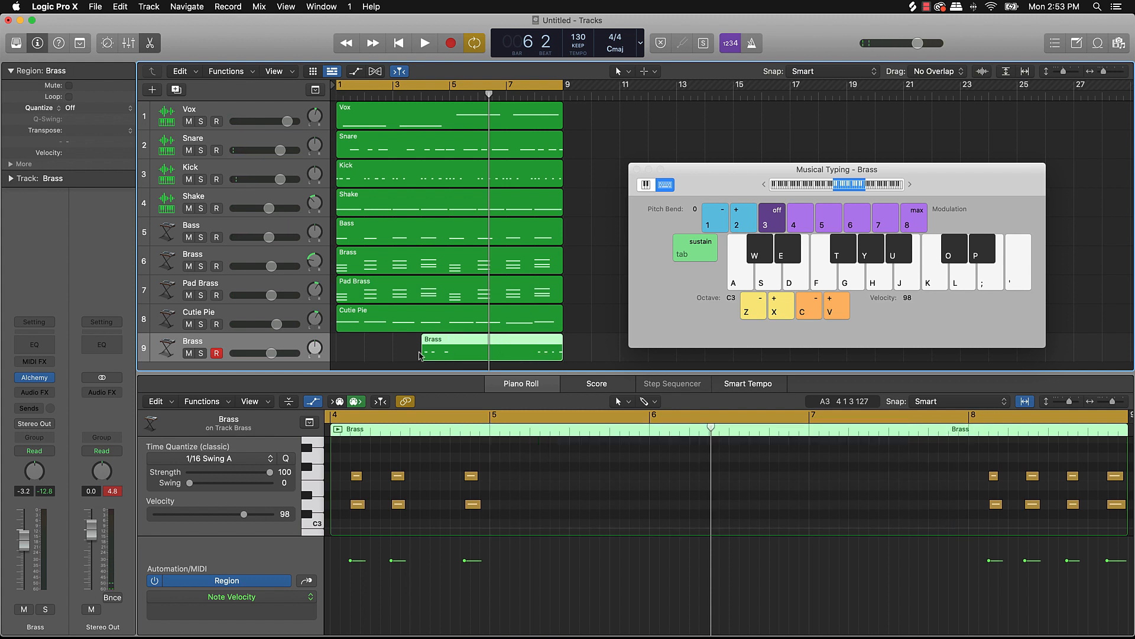
{"action": "left_click_drag", "start_coordinate": [420, 355], "coordinate": [337, 355]}
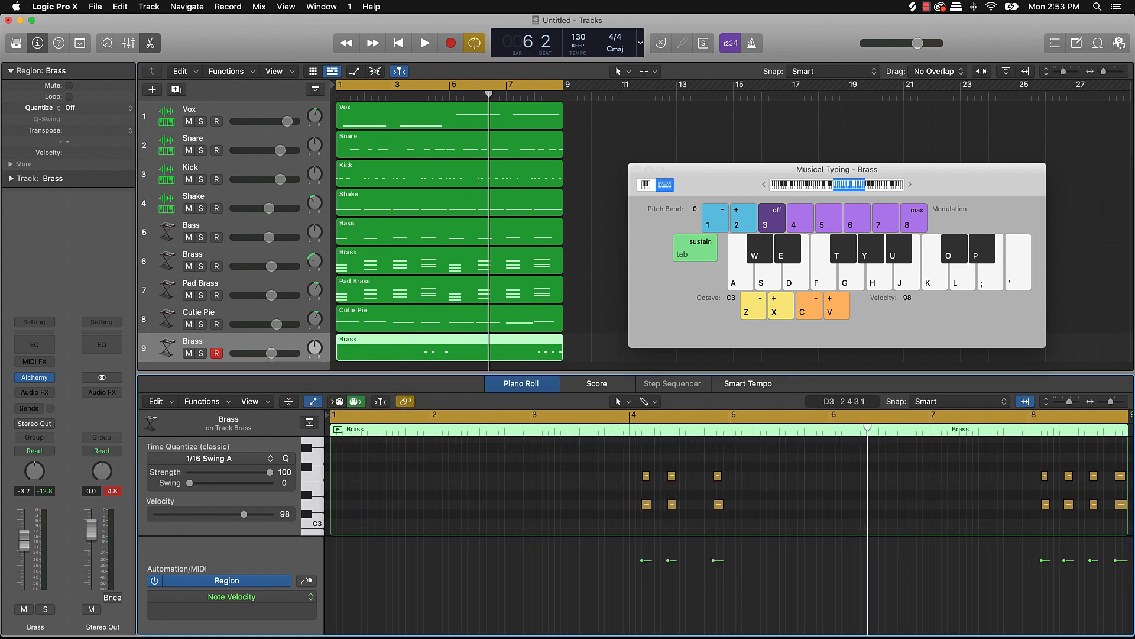
Quantize all notes of the joined Brass region to 1/16 Swing A and deselect the region.
{"action": "key", "text": "super+a"}
{"action": "left_click", "coordinate": [286, 458]}
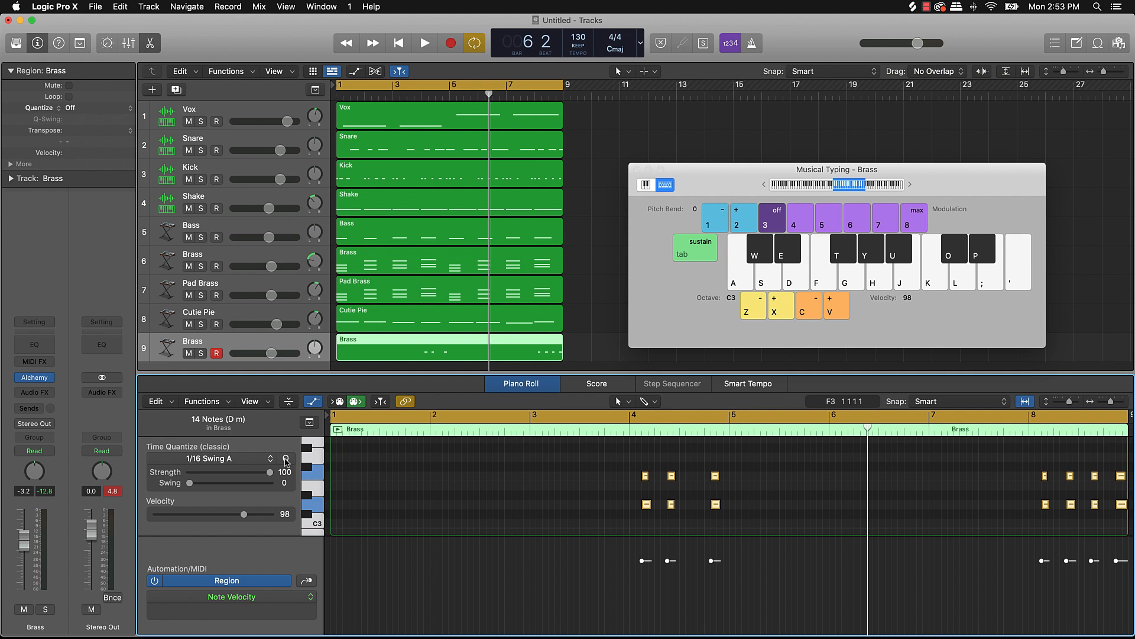
{"action": "left_click", "coordinate": [584, 482]}
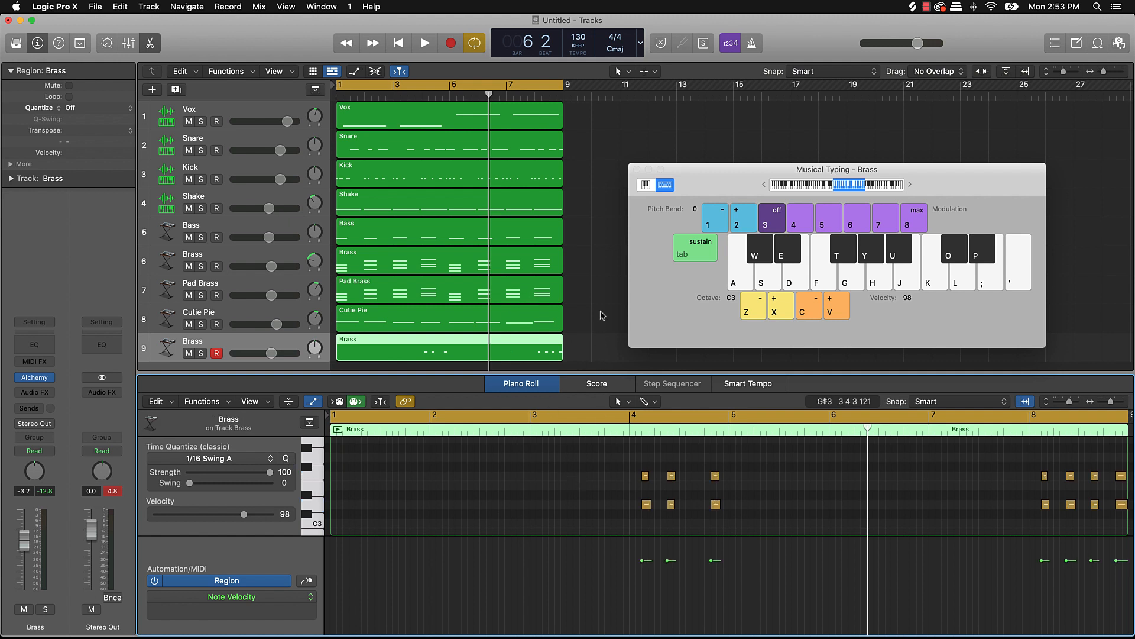
{"action": "left_click", "coordinate": [602, 315]}
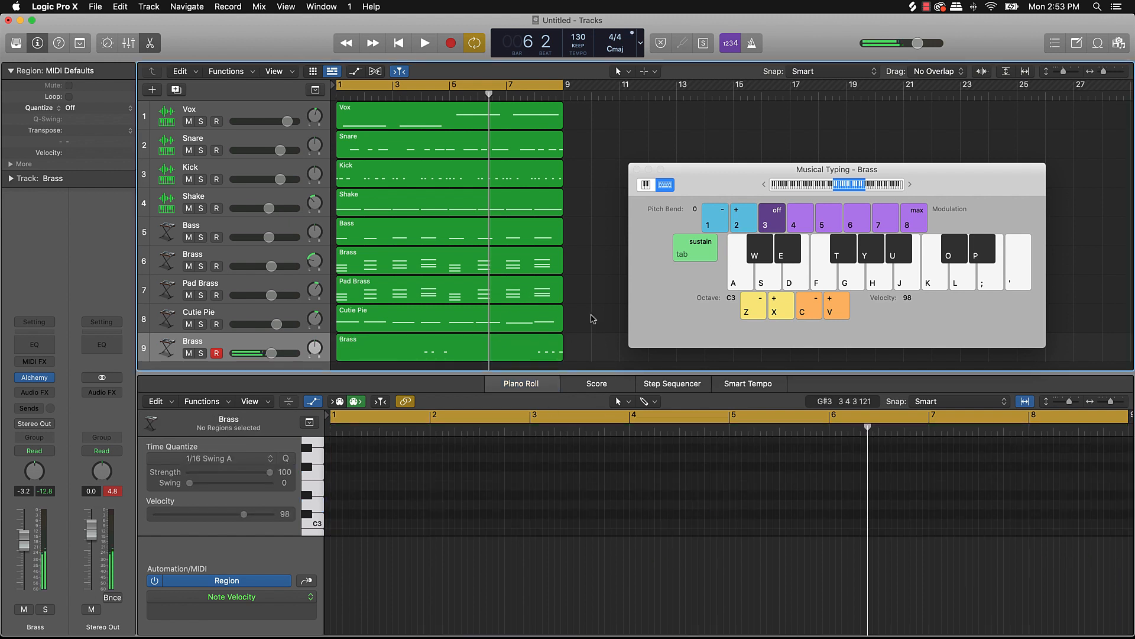
With the editor hidden, set the bottom Brass track's volume to -5.0 dB and rename the track Brass 2.
{"action": "left_click", "coordinate": [150, 43]}
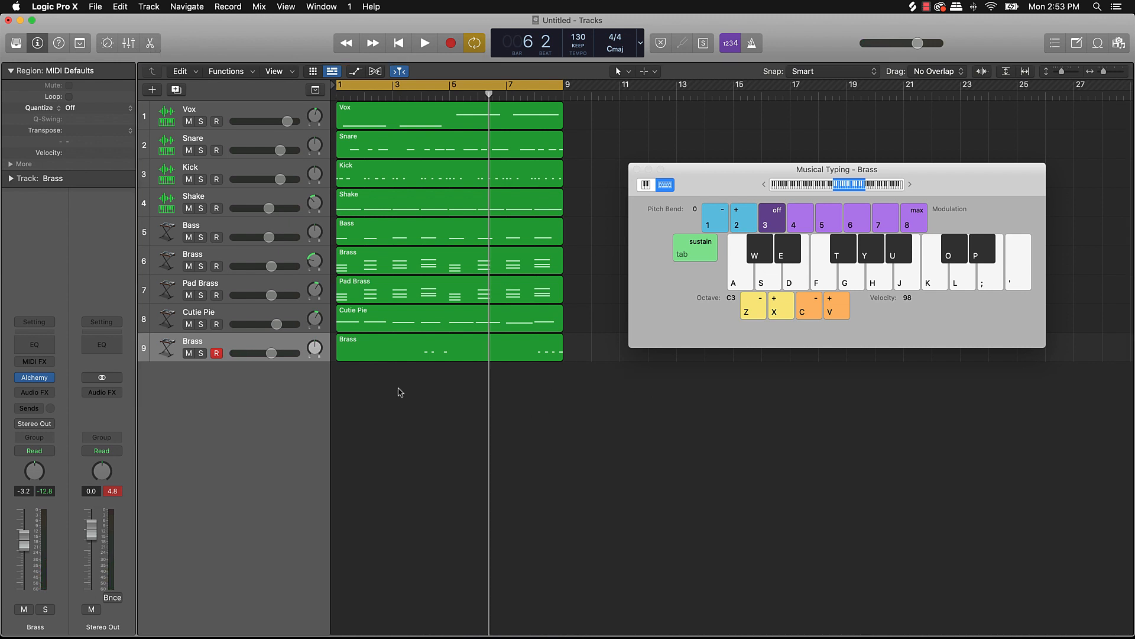
{"action": "left_click_drag", "start_coordinate": [271, 353], "coordinate": [243, 360]}
{"action": "left_click", "coordinate": [202, 349]}
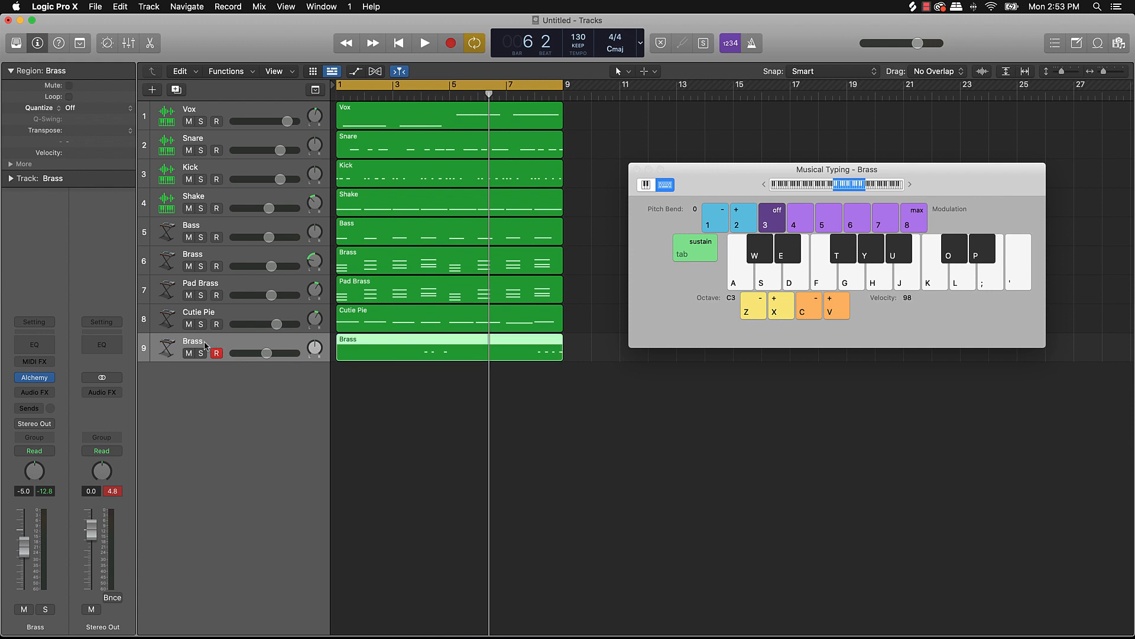
{"action": "double_click", "coordinate": [208, 342]}
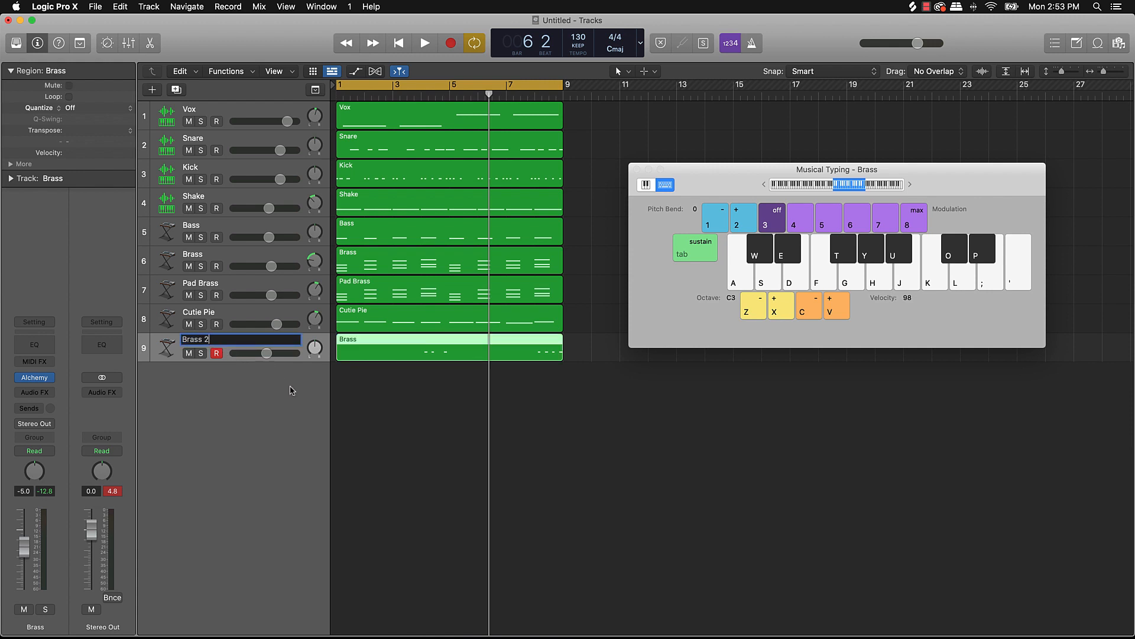
{"action": "left_click", "coordinate": [389, 402]}
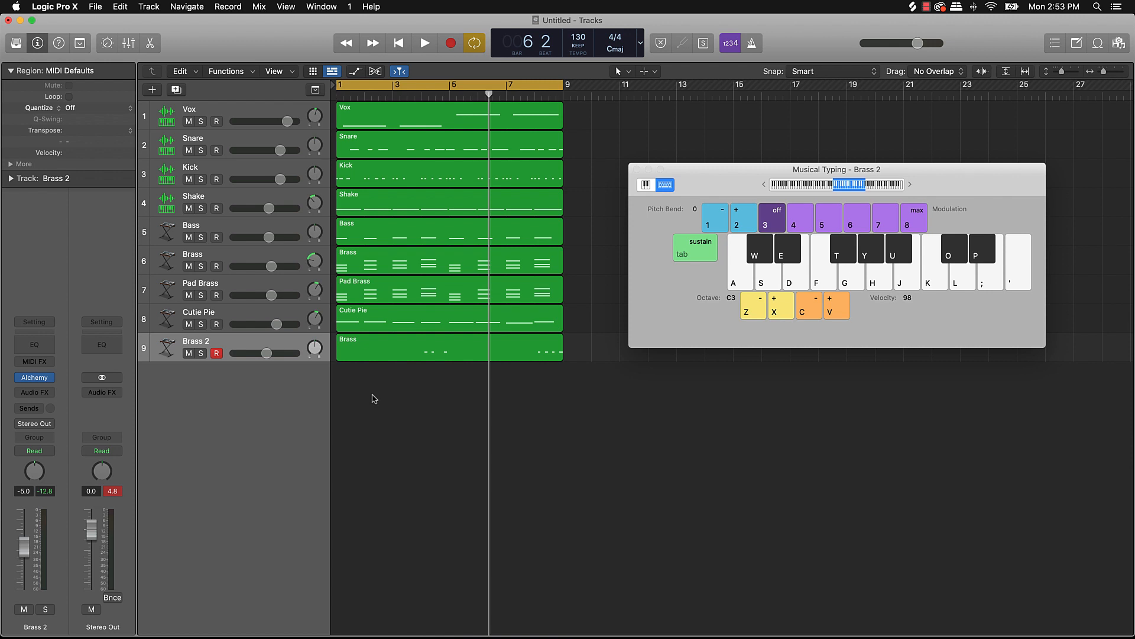